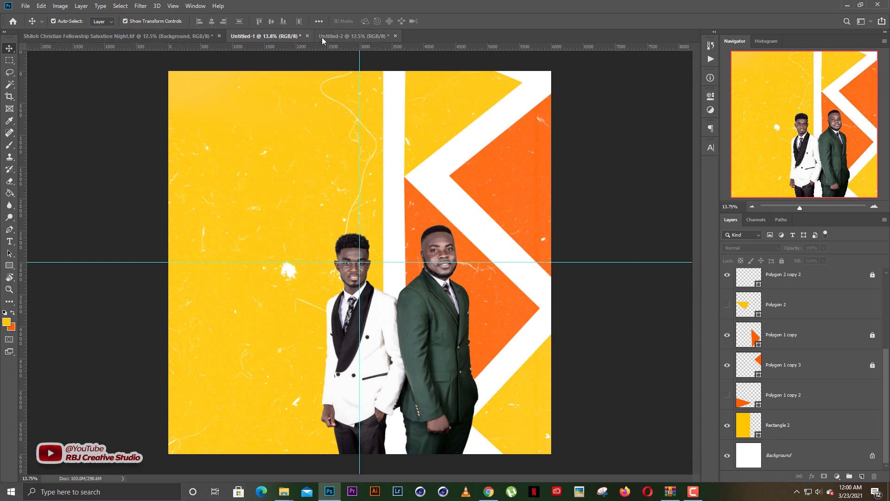
Create a 20 x 20 inch, 300 ppi RGB document with a white background
left_click(25, 6)
left_click(34, 19)
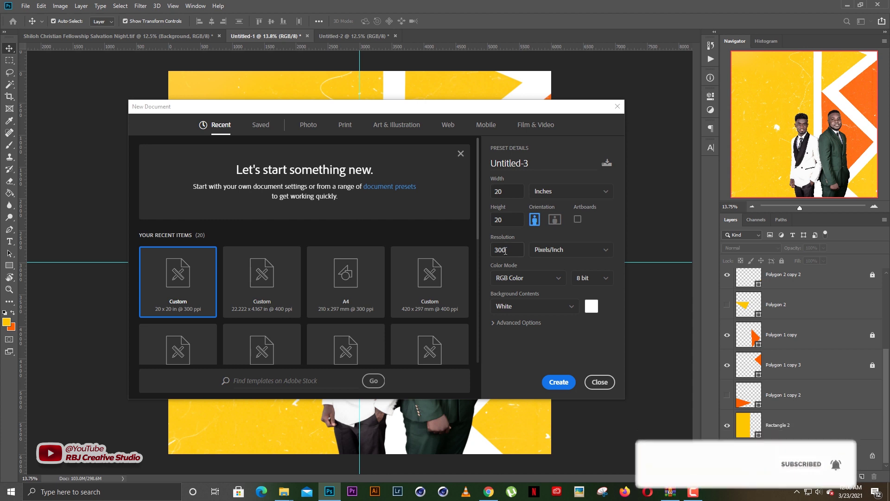
left_click(558, 386)
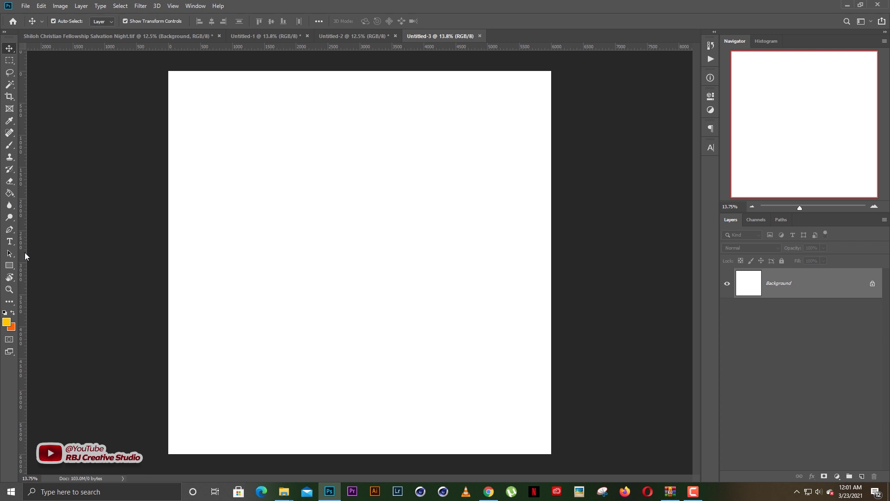
Add a vertical guide at 3000 px and a horizontal guide through the canvas centre
left_click_drag(23, 252, 363, 257)
left_click_drag(418, 48, 410, 264)
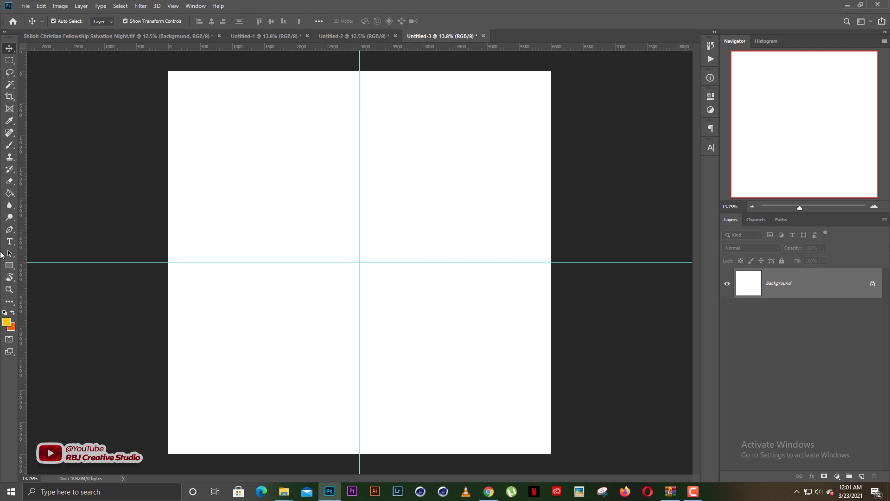
left_click(9, 266)
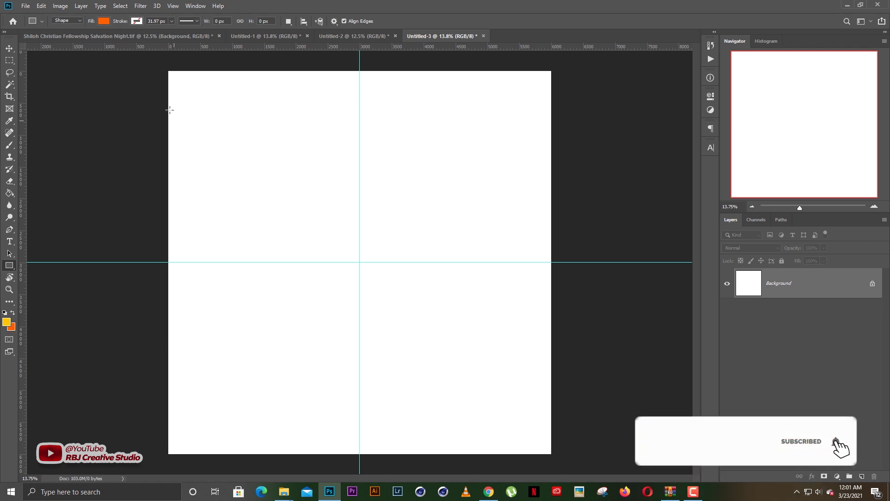
Draw a rectangle over the left half of the canvas and fill it with yellow ffc600
left_click_drag(165, 63, 381, 457)
left_click(684, 93)
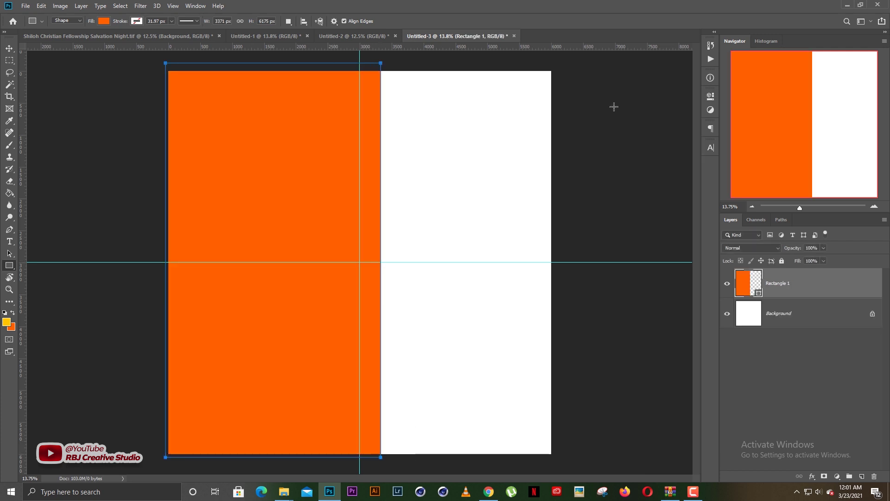
left_click(8, 48)
double_click(744, 282)
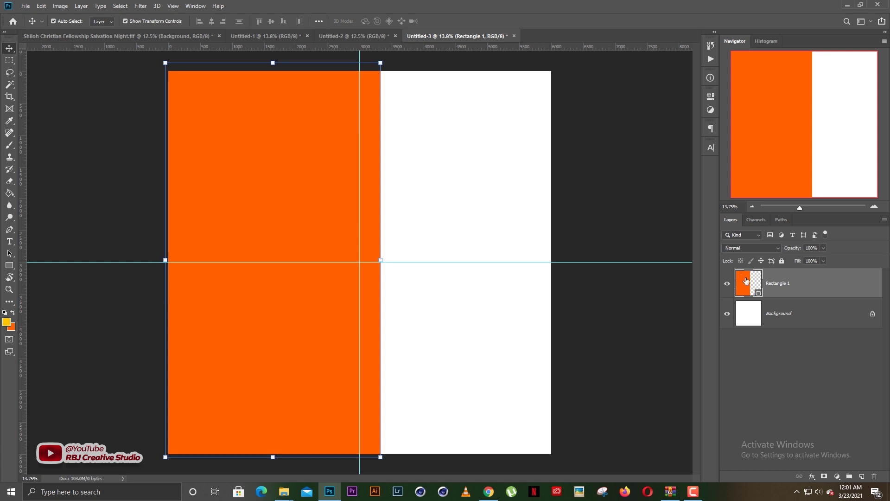
left_click(7, 321)
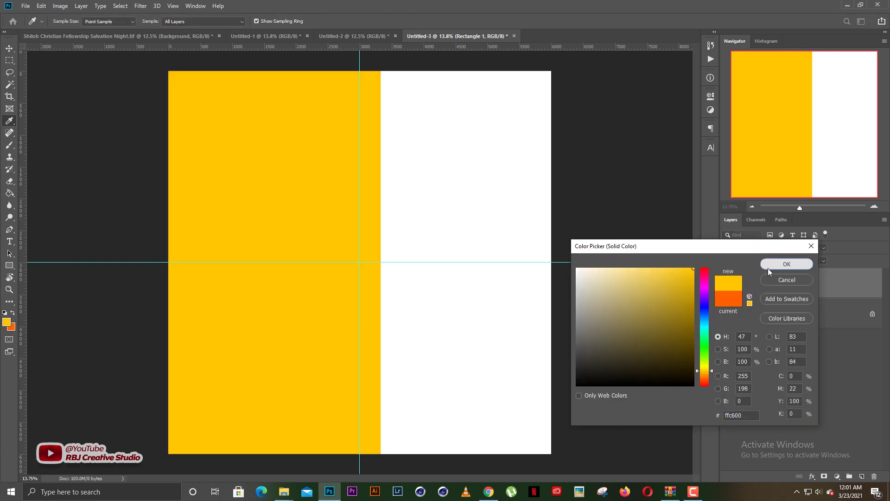
left_click(787, 264)
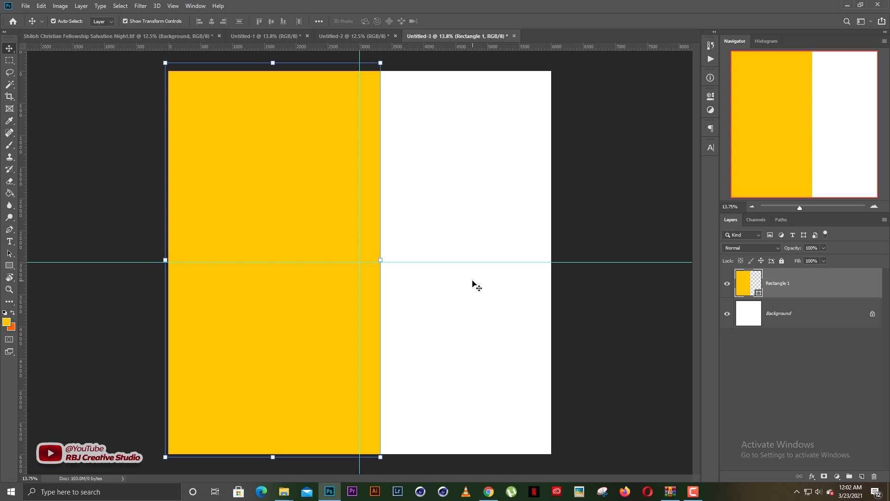
left_click(453, 284)
left_click(310, 227)
left_click(124, 292)
left_click(9, 265)
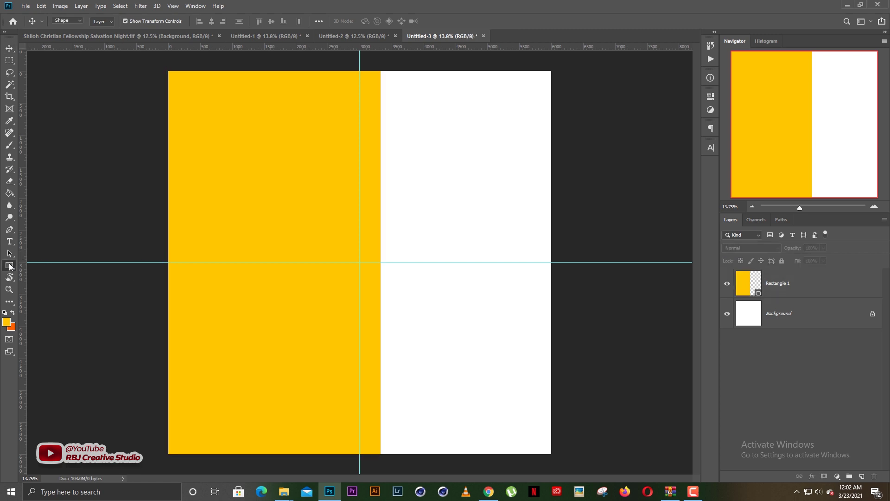
Draw an upright three-sided polygon triangle on the right half beside the yellow strip
right_click(8, 265)
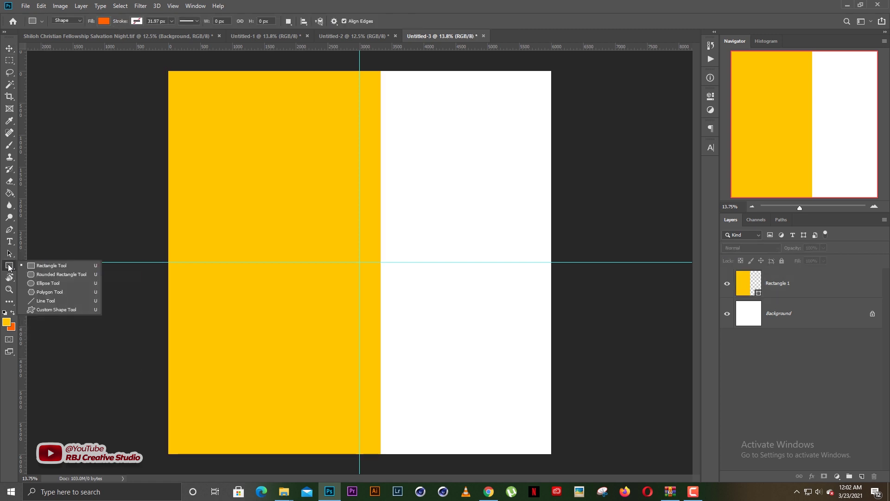
left_click(42, 292)
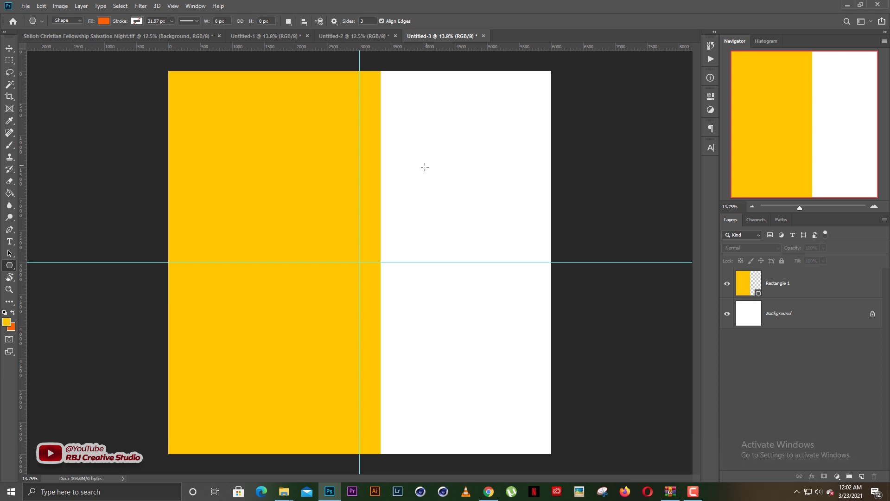
left_click_drag(416, 179, 380, 239)
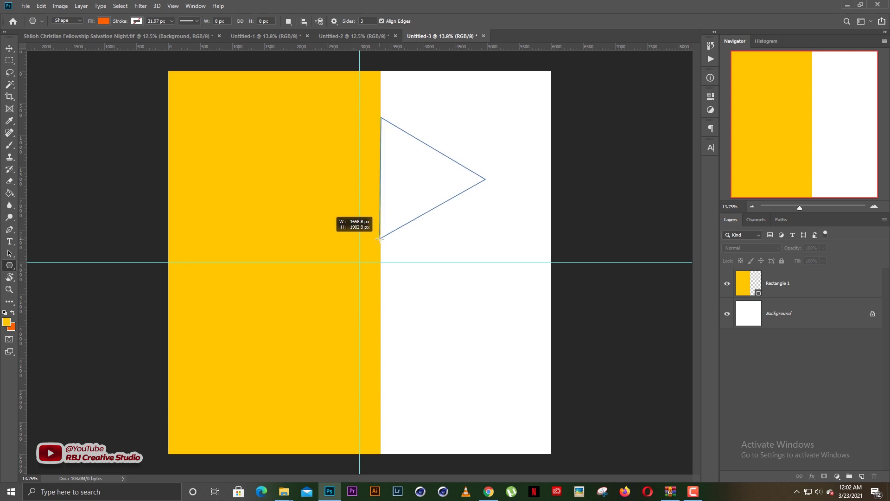
key("shift")
left_click_drag(379, 239, 379, 238)
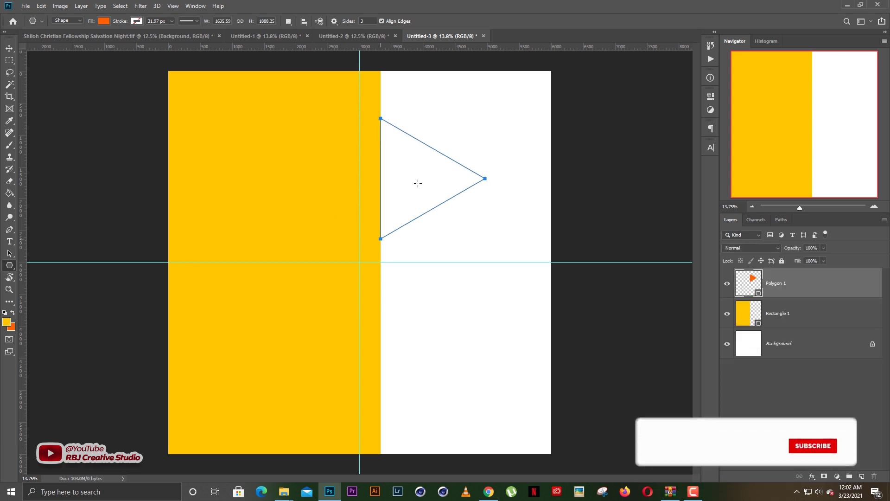
Move the triangle right and enlarge it to nearly fill the upper-right quadrant
key("v")
left_click_drag(433, 182, 467, 186)
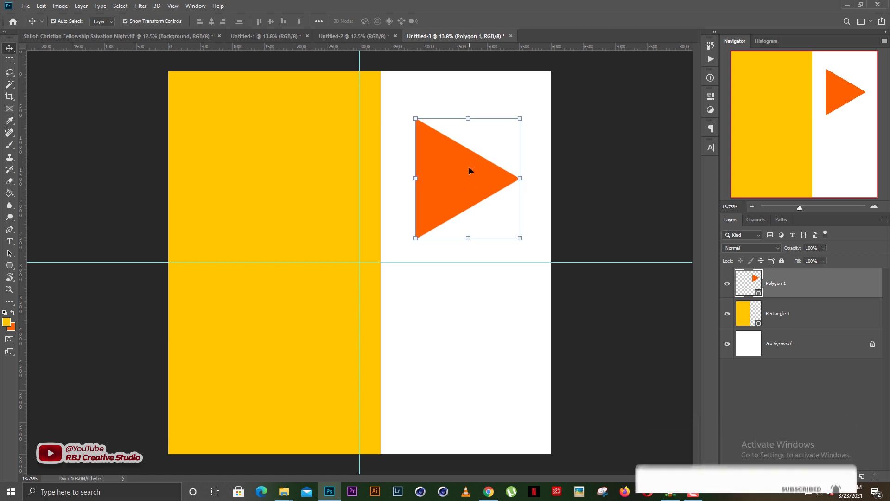
left_click(521, 119)
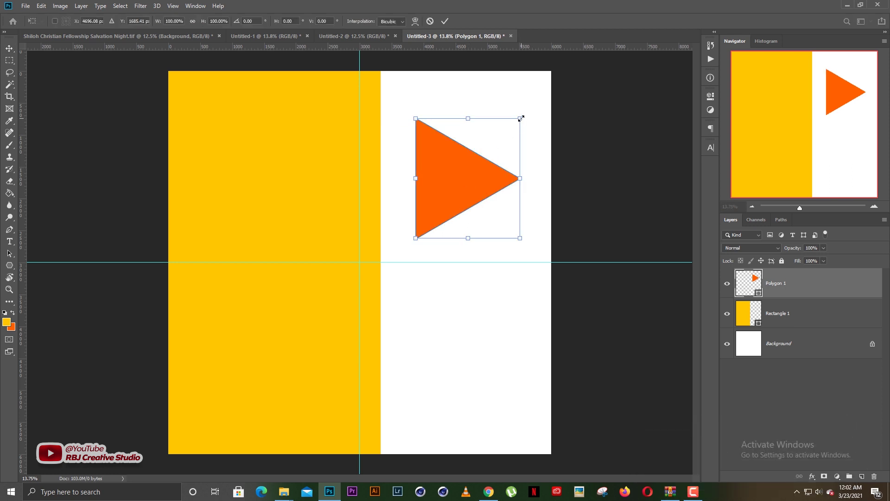
left_click_drag(521, 119, 529, 116)
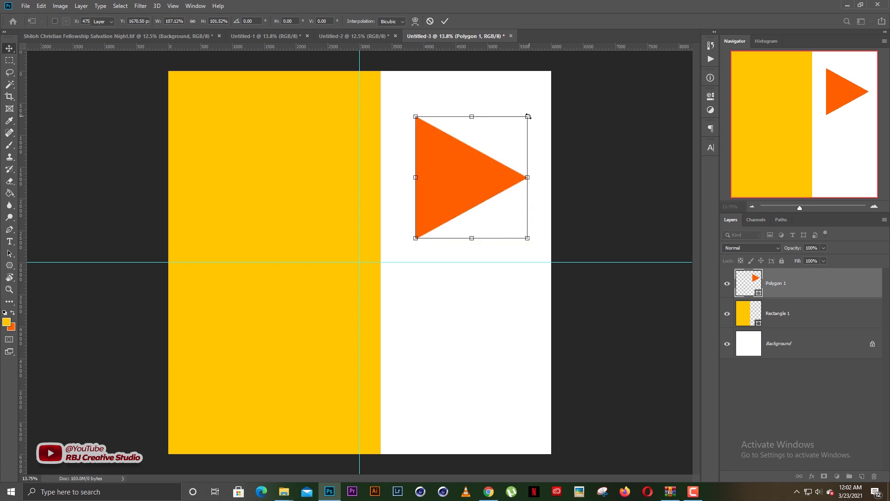
key("Escape")
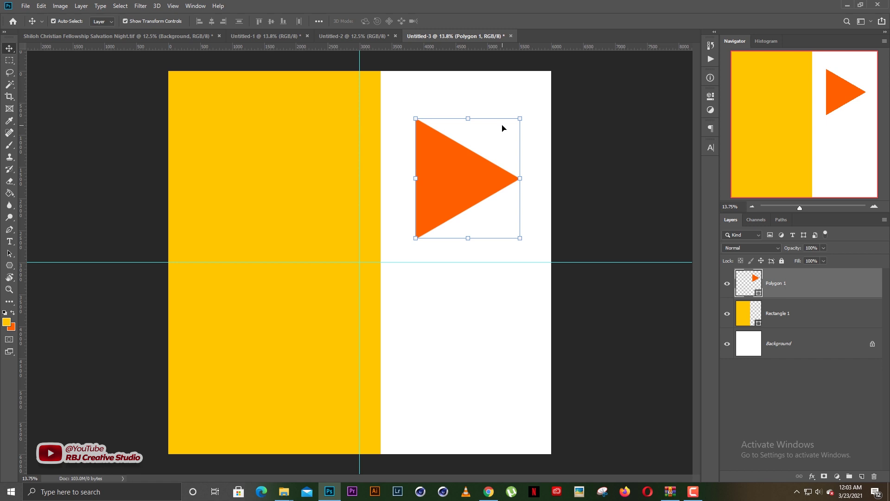
left_click_drag(518, 118, 547, 108)
left_click_drag(473, 175, 476, 170)
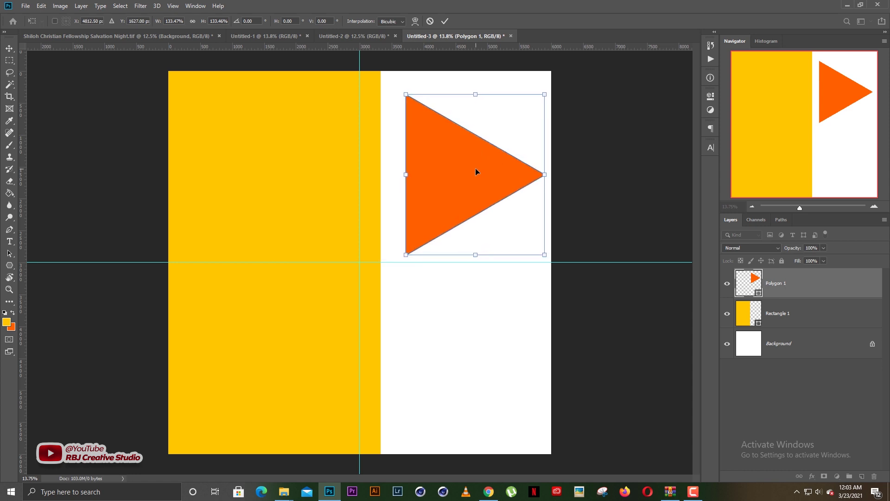
key("Return")
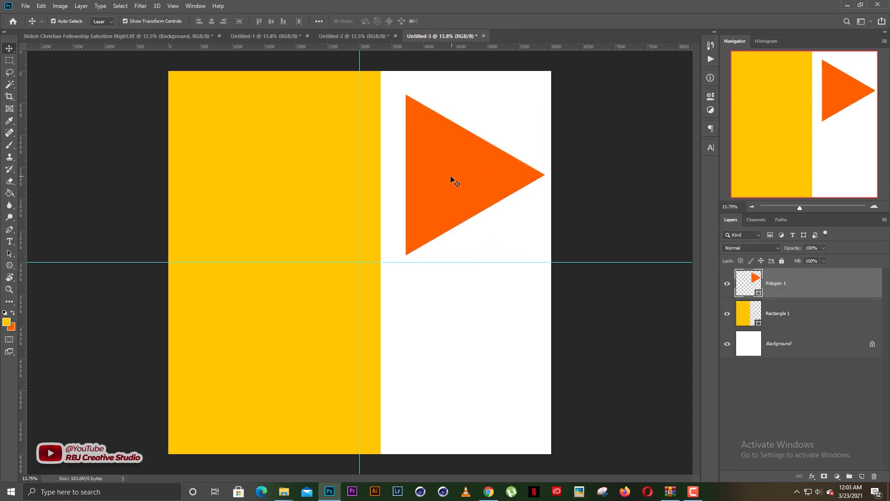
left_click(450, 178)
Duplicate the triangle, placing the copy below the horizontal guide
left_click(568, 151)
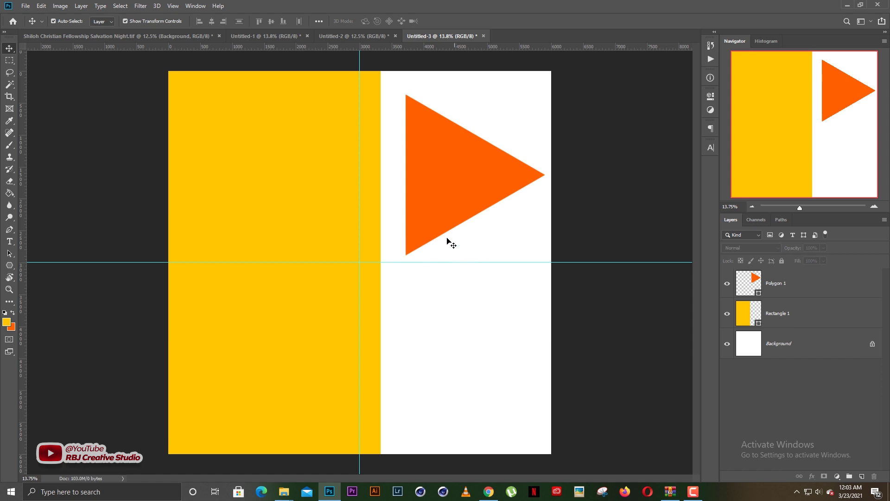
left_click_drag(454, 197, 443, 361)
left_click(605, 296)
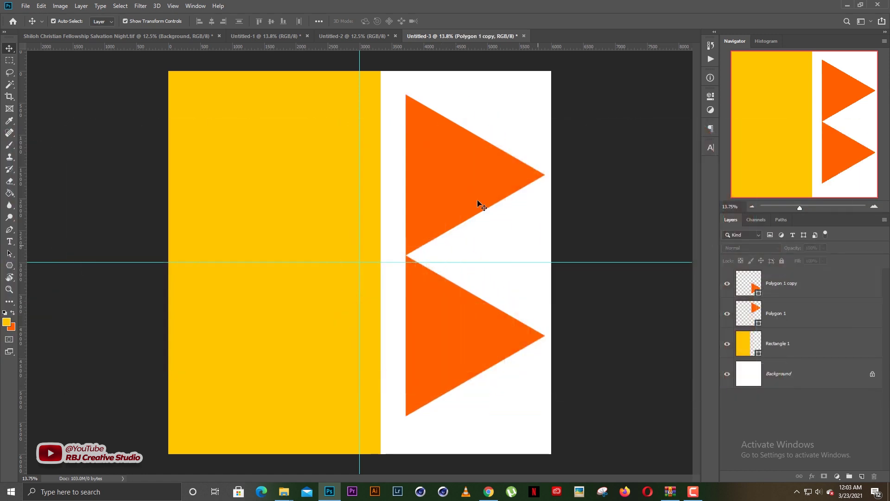
Add another copy, flip it horizontally to point left, and place it between the two
left_click_drag(467, 184, 498, 221)
left_click(572, 136)
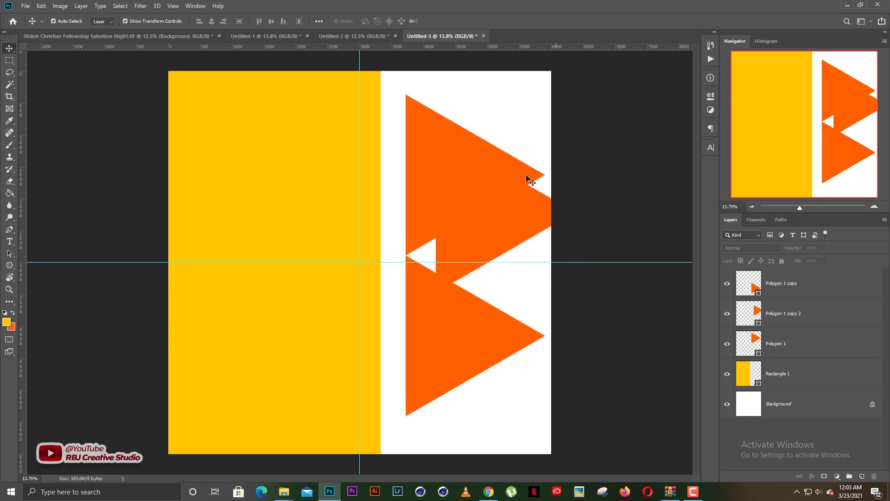
left_click(532, 197)
left_click(575, 132)
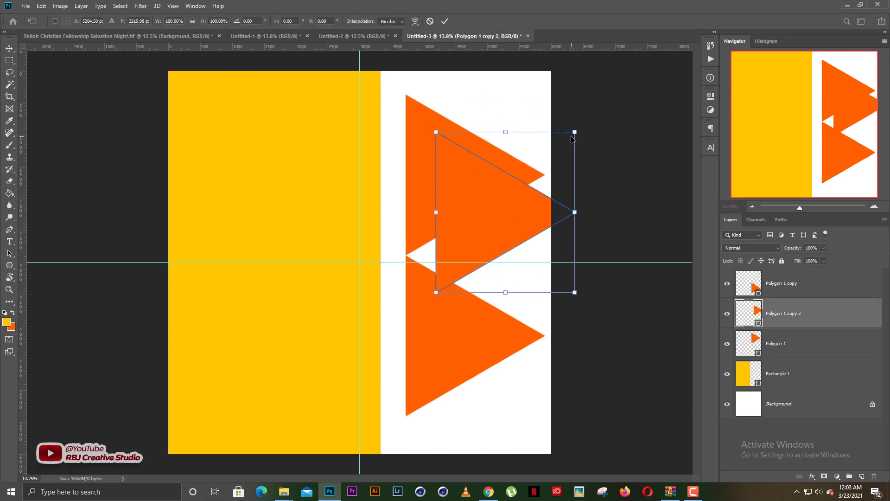
right_click(493, 218)
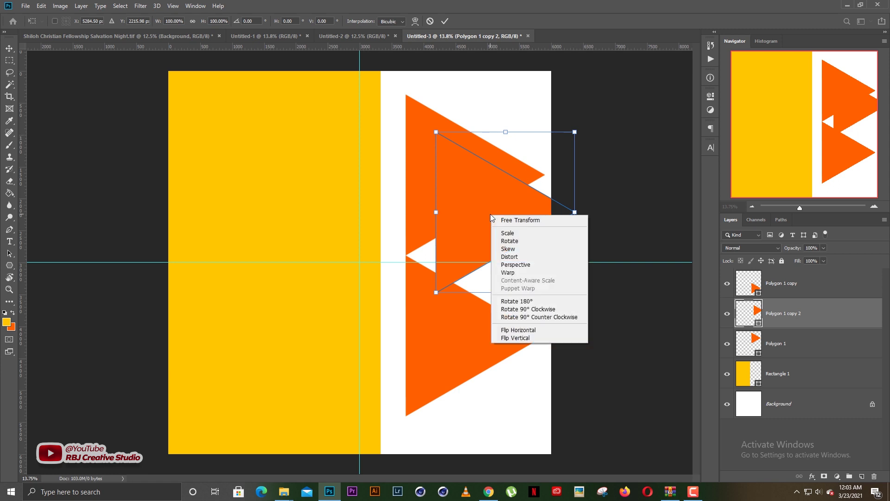
left_click(517, 330)
left_click_drag(511, 220, 510, 243)
key("Return")
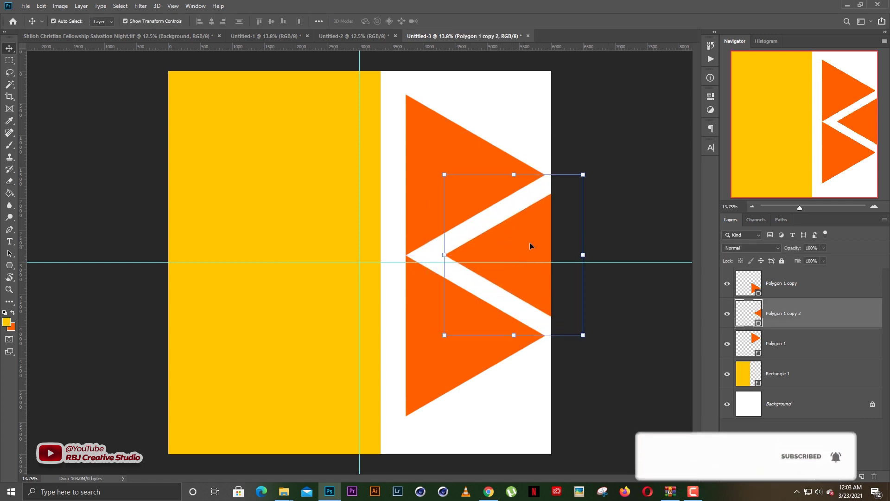
left_click(609, 166)
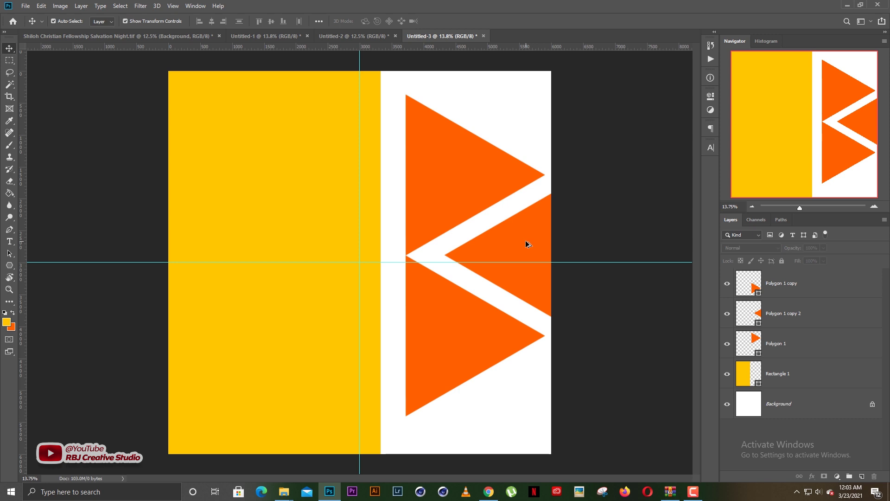
left_click_drag(522, 252, 508, 411)
left_click(603, 309)
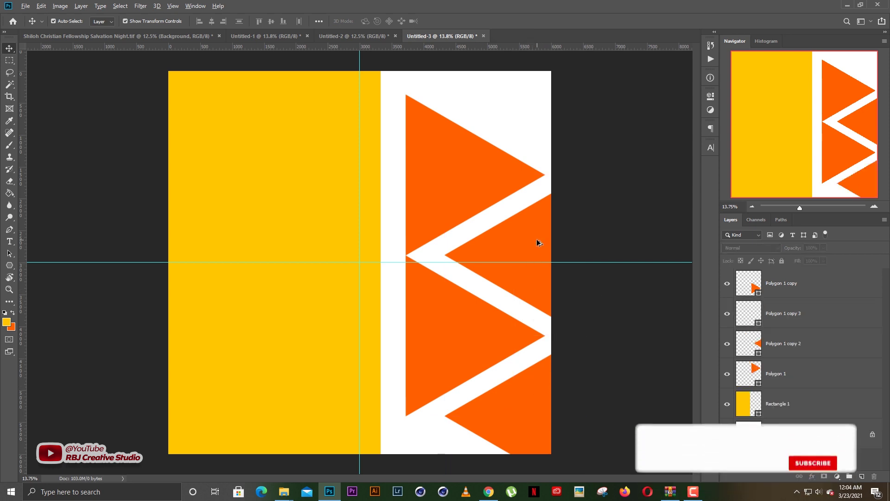
left_click_drag(537, 243, 546, 80)
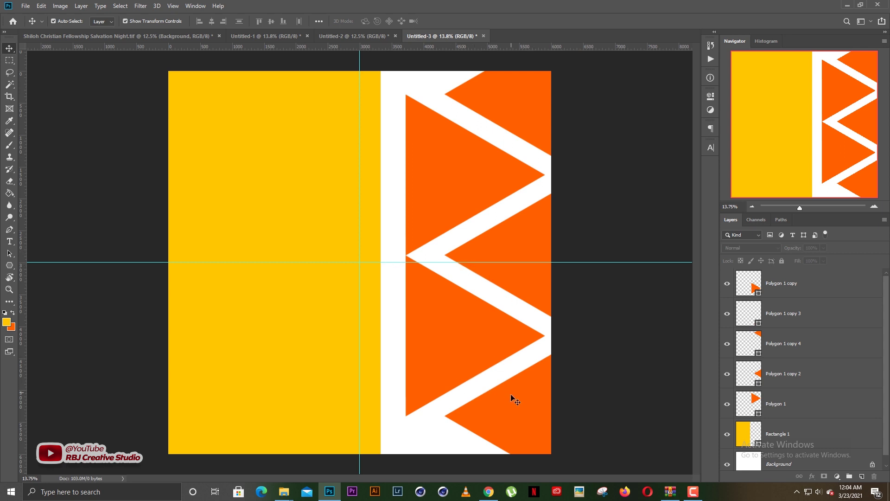
left_click_drag(519, 400, 519, 409)
left_click_drag(531, 285, 537, 284)
left_click(600, 92)
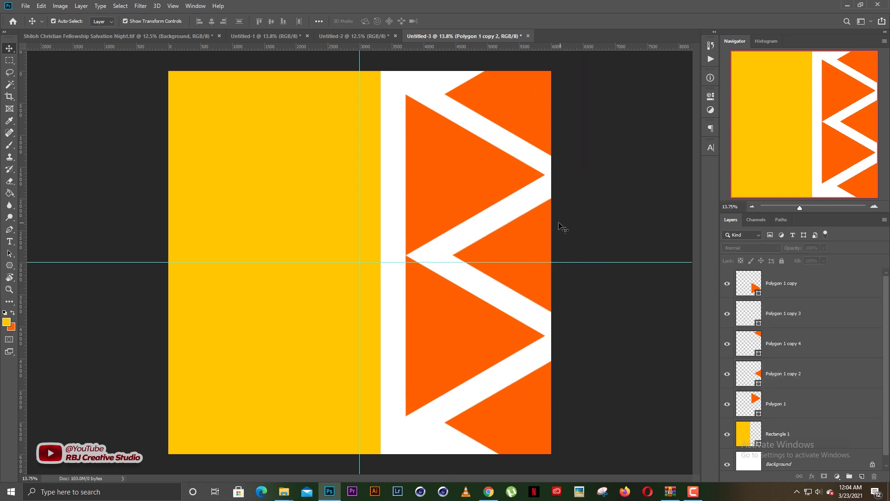
scroll(481, 263, "down", 2)
scroll(471, 263, "up", 1)
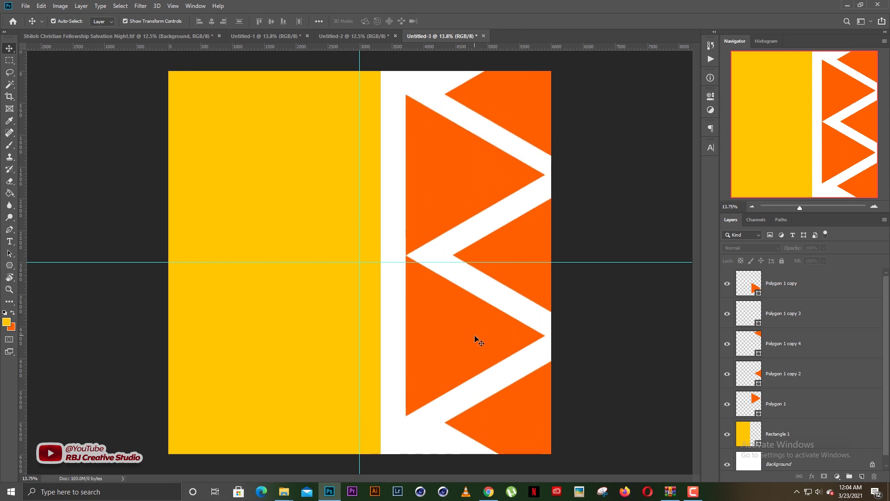
left_click(474, 336)
left_click(598, 200)
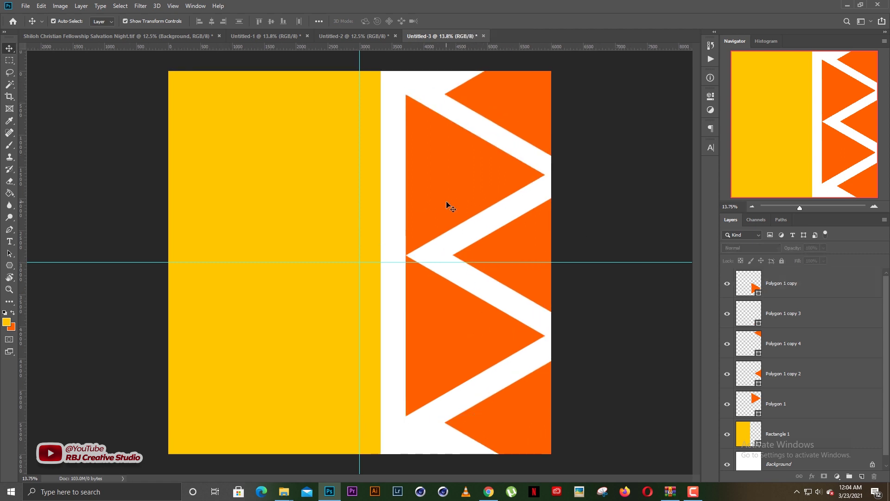
Recolour the upper triangle, Polygon 1, with the sampled background yellow
left_click(477, 178)
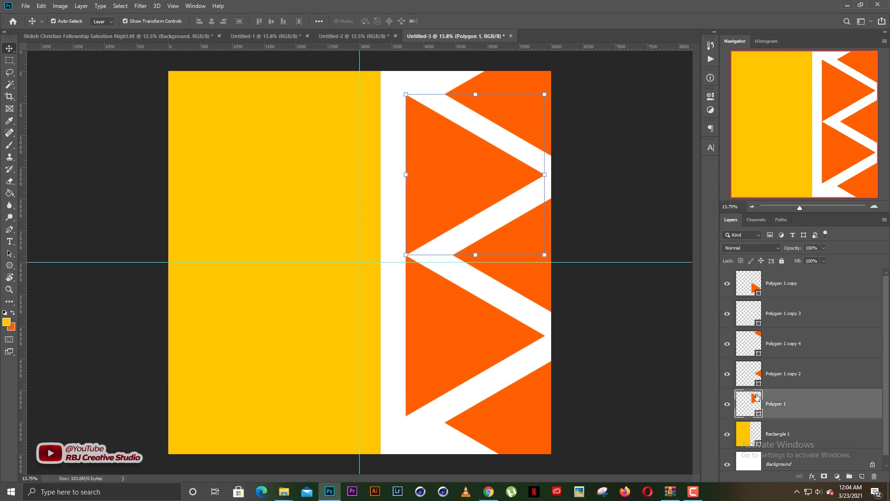
double_click(745, 404)
left_click(302, 211)
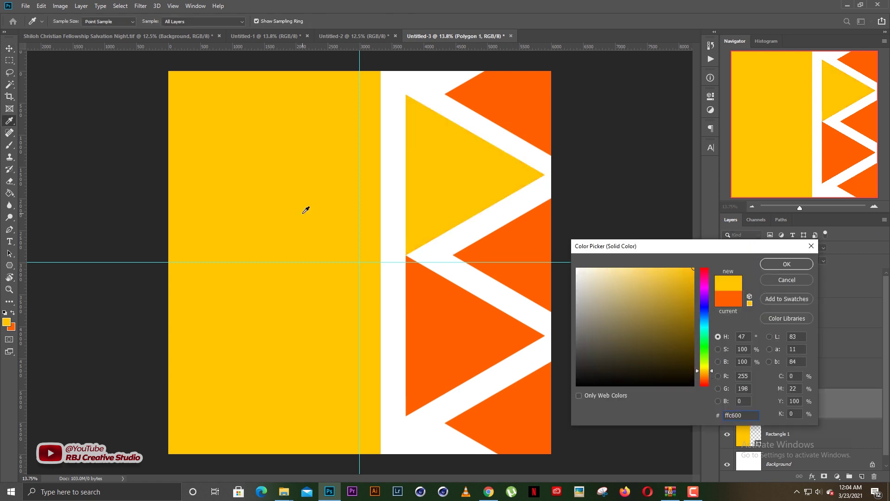
Recolour the bottom triangle, Polygon 1 copy 3, to the same background yellow
left_click(526, 391)
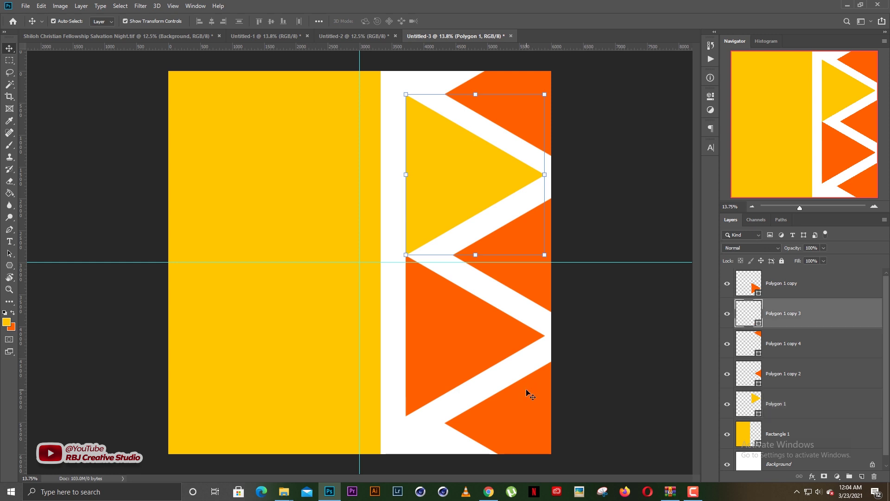
left_click(595, 220)
left_click(526, 362)
double_click(744, 315)
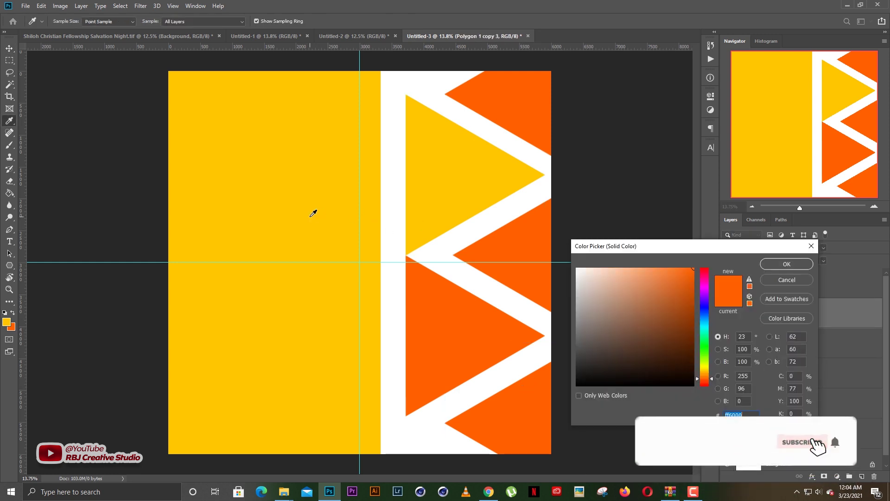
left_click(312, 213)
key("Return")
key("v")
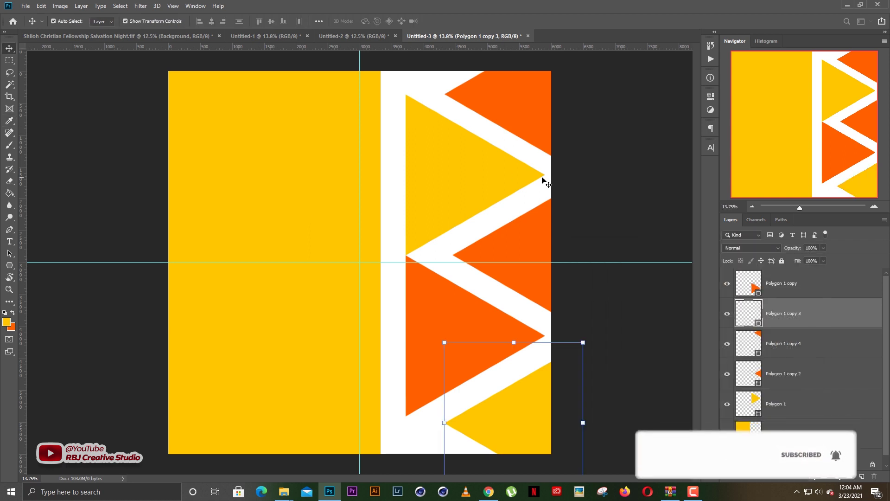
left_click(593, 197)
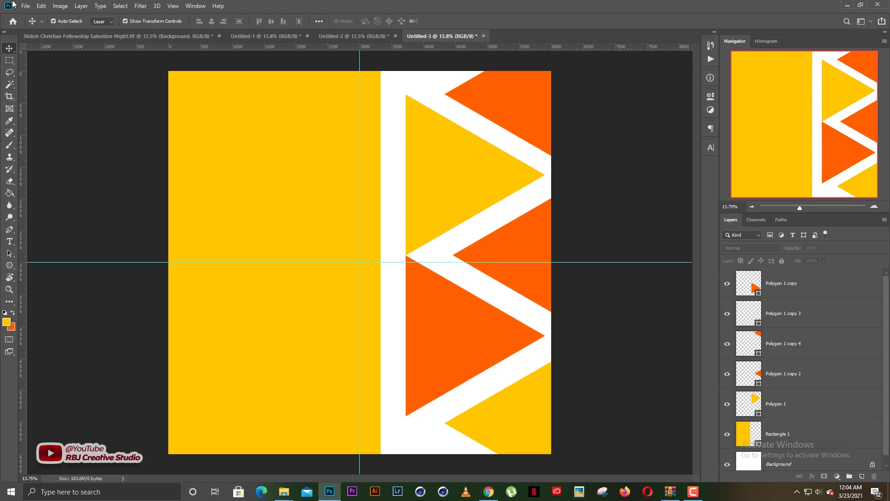
Place abstract-light-leaks-dust from Downloads as an embedded layer over the canvas centre
left_click(25, 6)
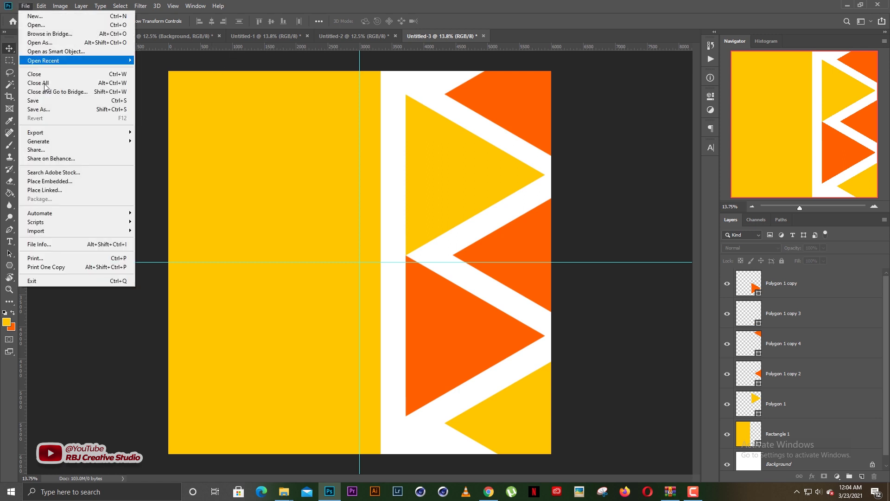
left_click(45, 181)
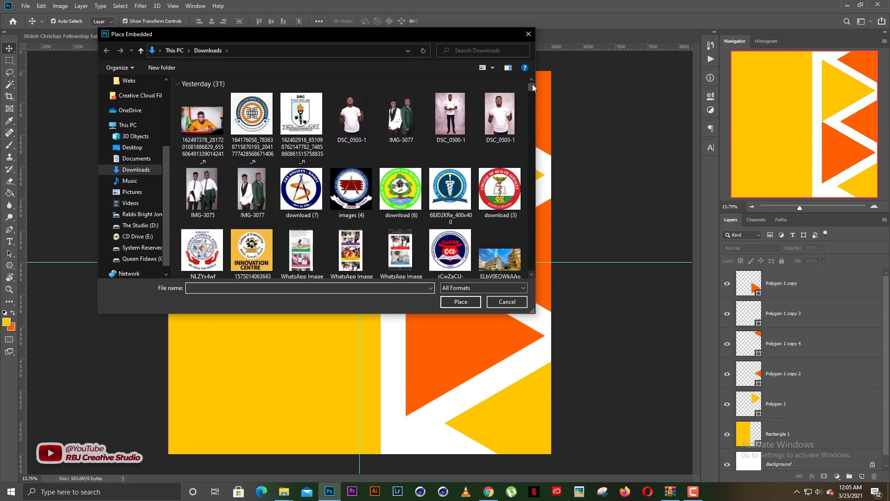
scroll(530, 273, "down", 15)
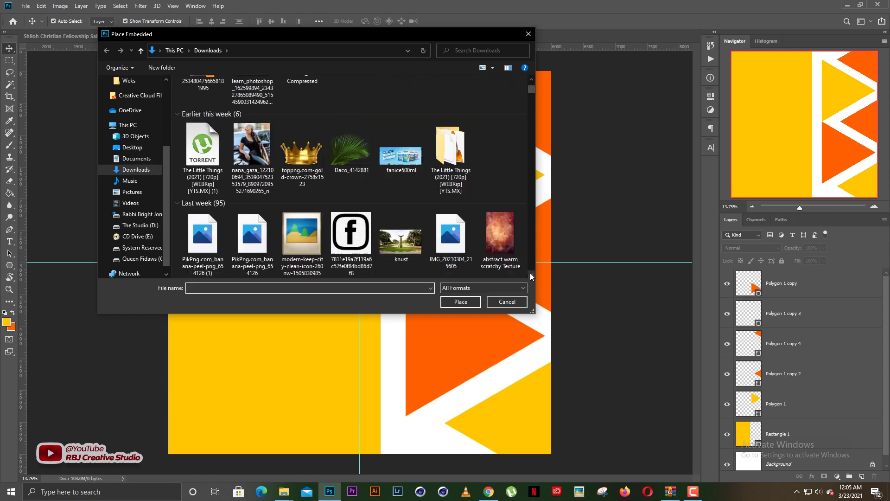
scroll(531, 273, "down", 15)
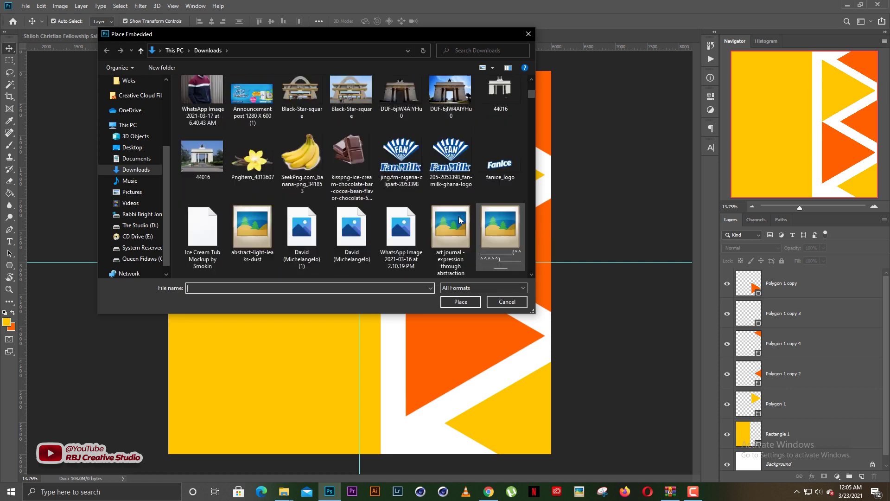
double_click(252, 113)
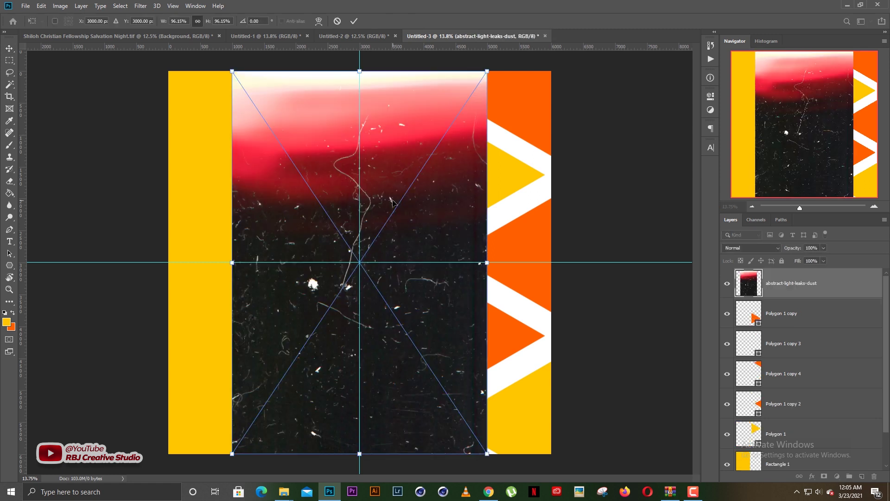
key("Return")
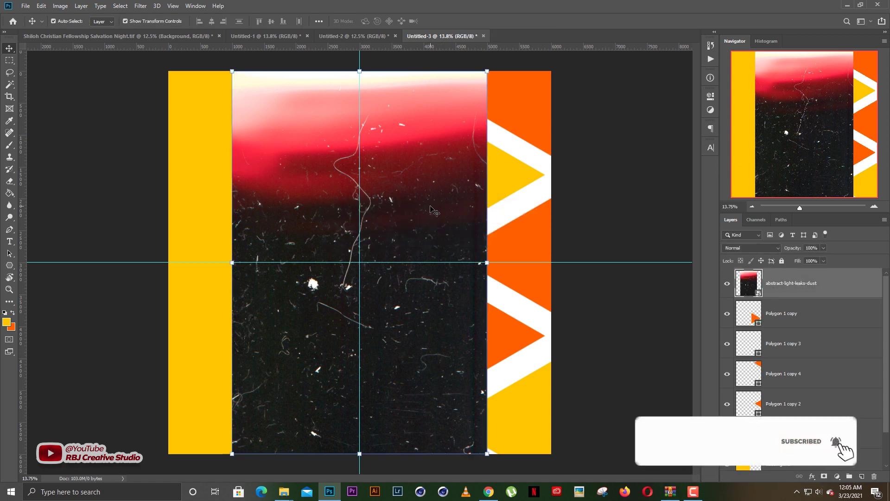
left_click(571, 233)
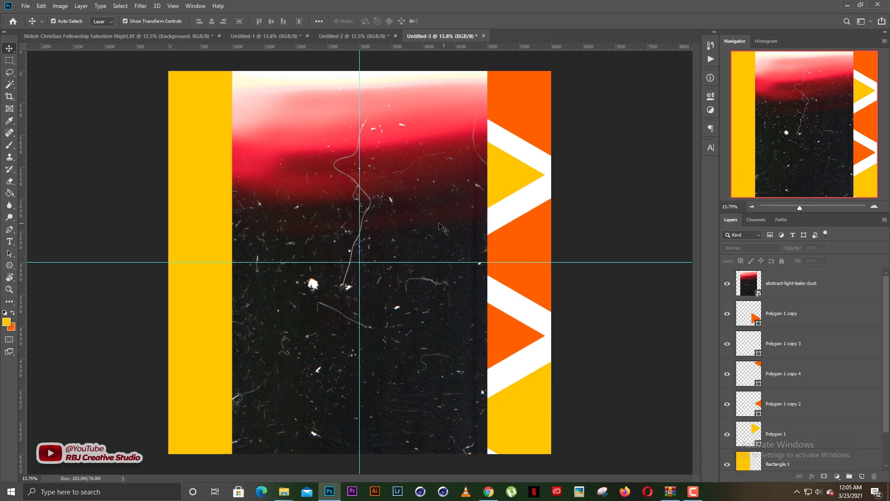
left_click(440, 228)
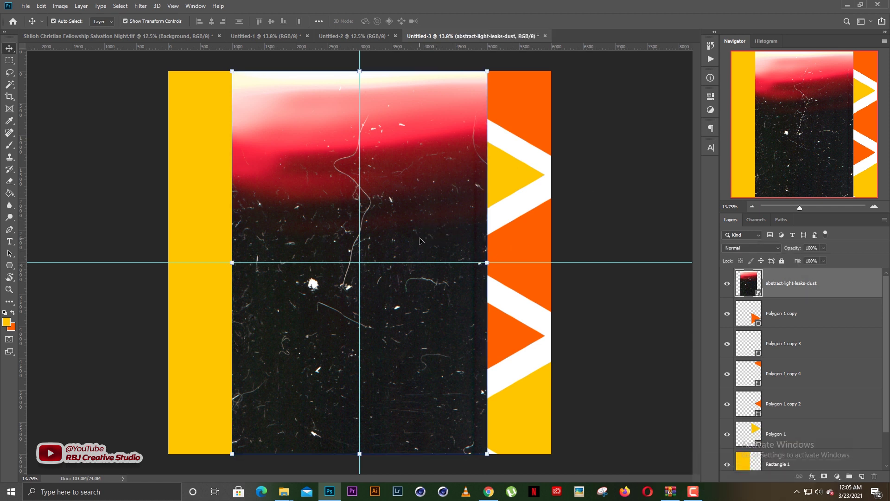
left_click(577, 216)
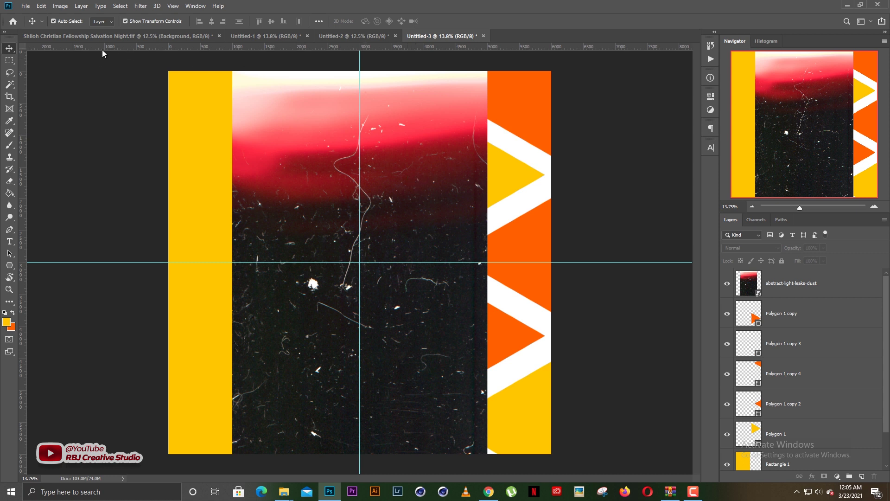
left_click(40, 6)
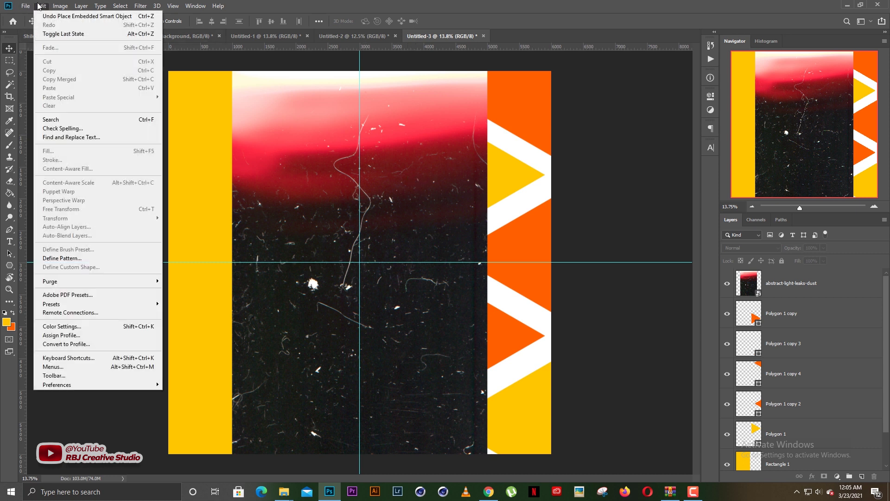
Set Camera Raw File Handling to automatically open all supported JPEGs and TIFFs
mouse_move(89, 385)
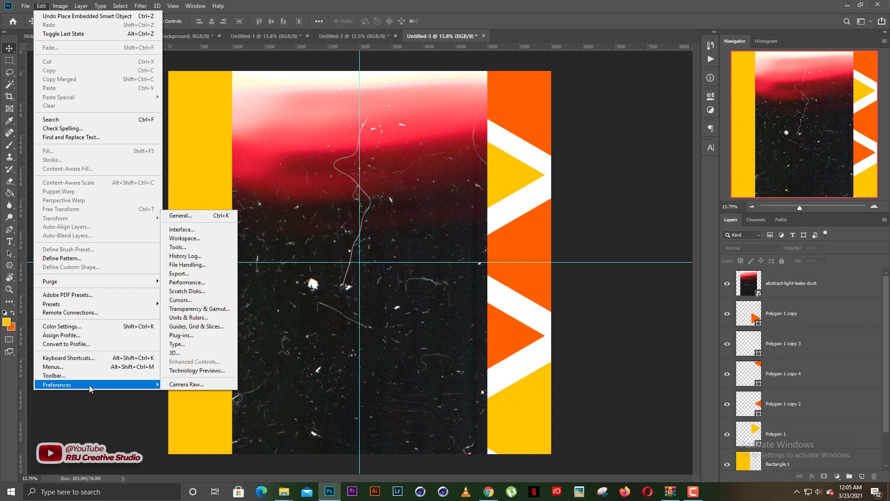
left_click(196, 385)
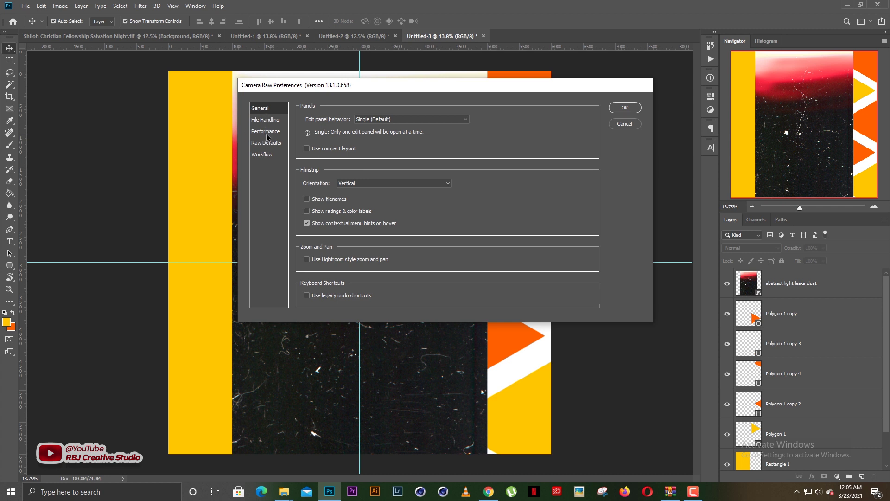
left_click(271, 120)
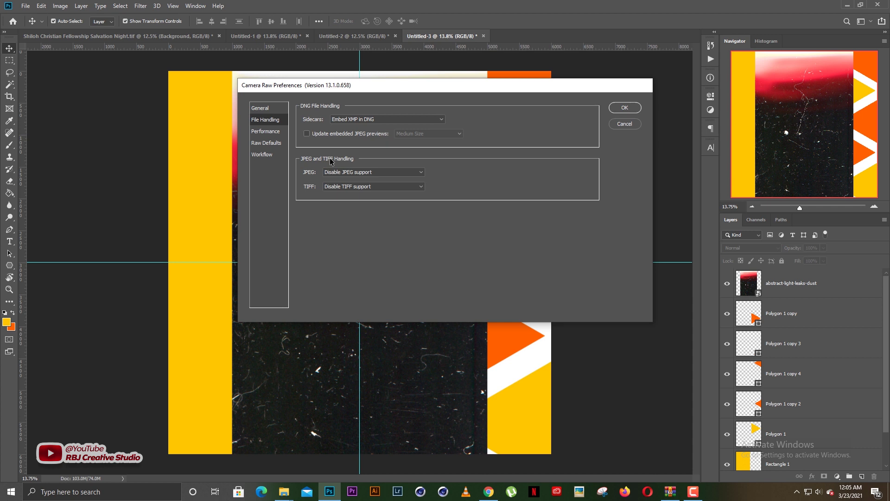
left_click(360, 173)
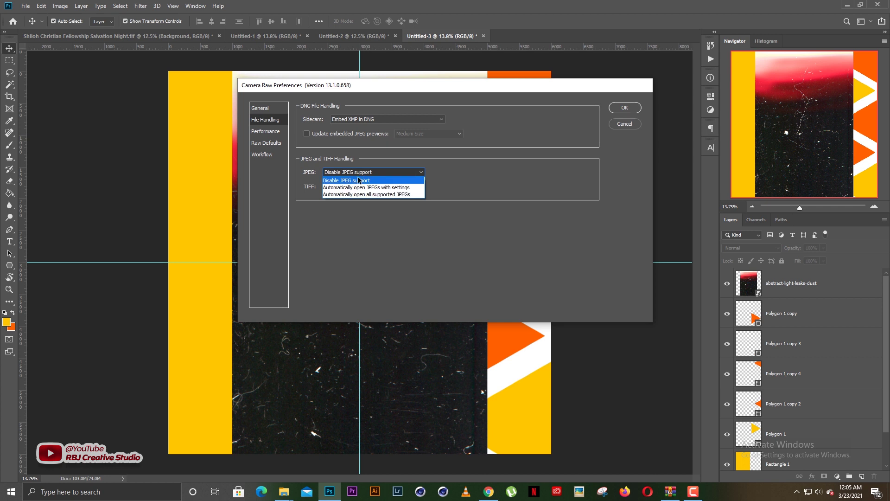
left_click(361, 196)
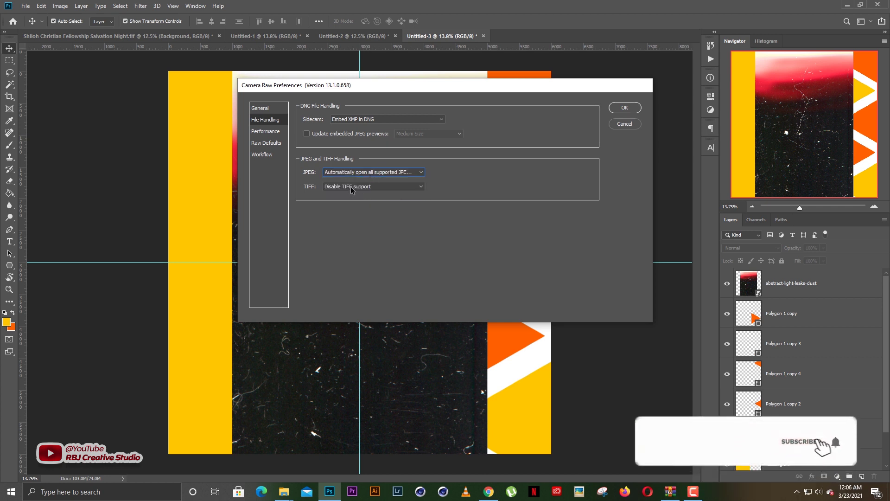
left_click(350, 186)
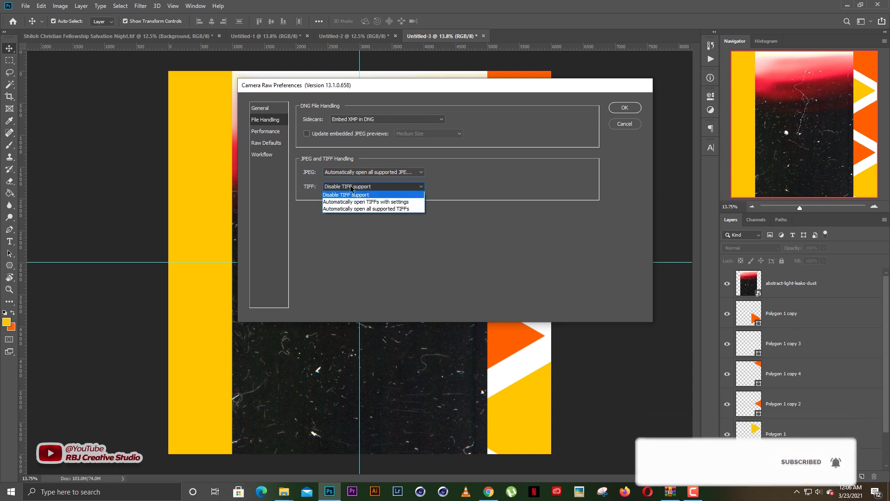
left_click(357, 209)
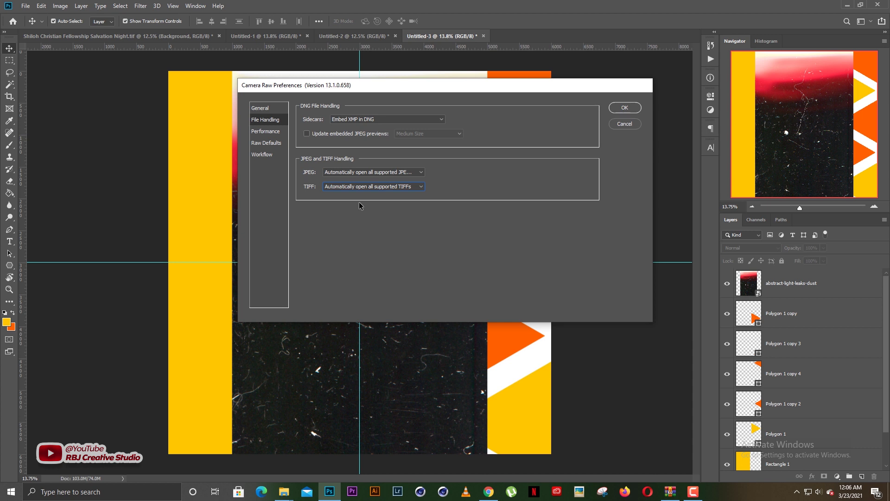
left_click(624, 108)
left_click(457, 203)
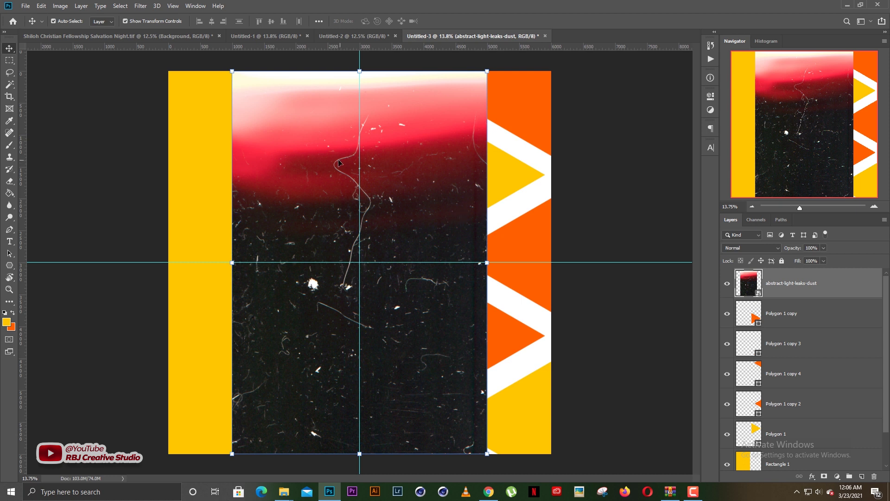
Embed abstract-light-leaks-dust again, accepting Camera Raw without adjustments
left_click(26, 6)
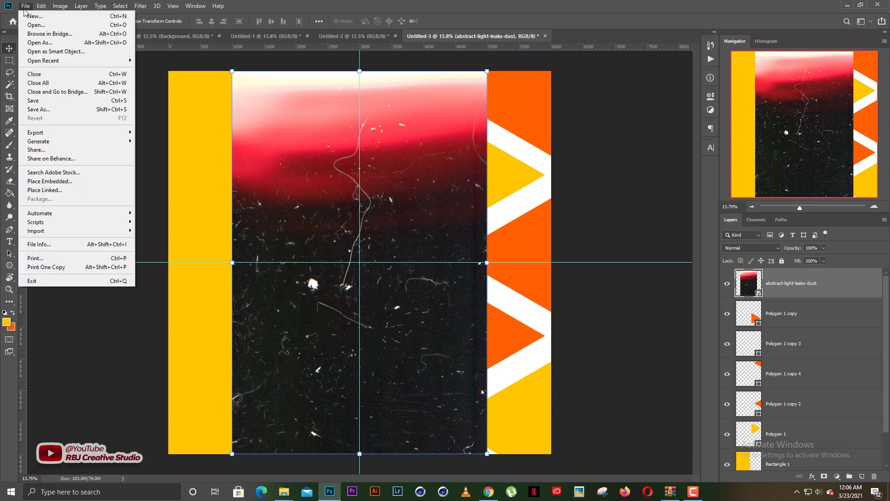
left_click(42, 182)
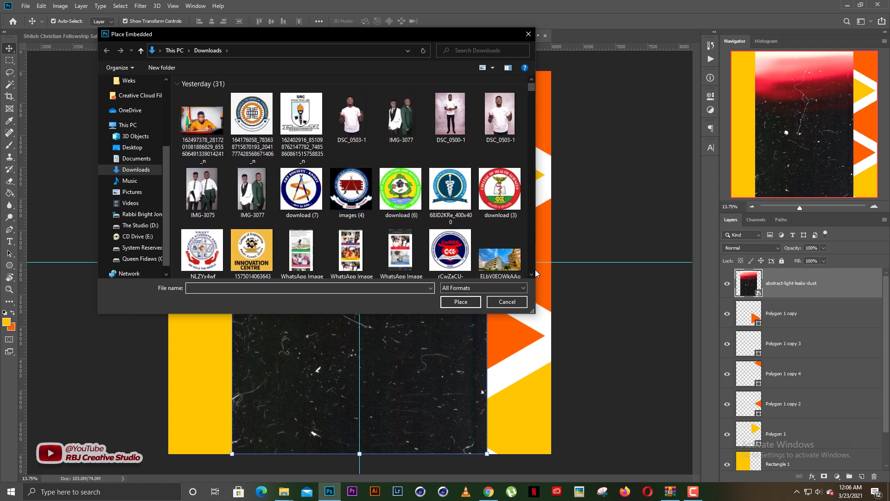
left_click(532, 275)
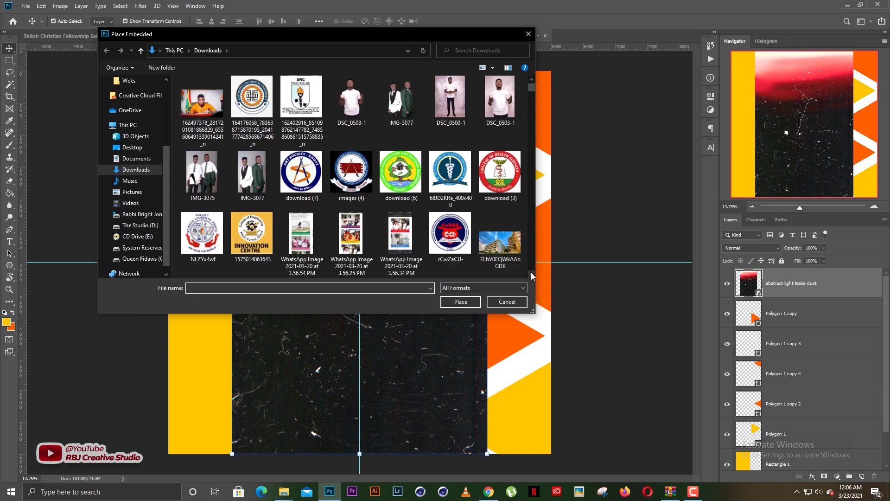
left_click(532, 276)
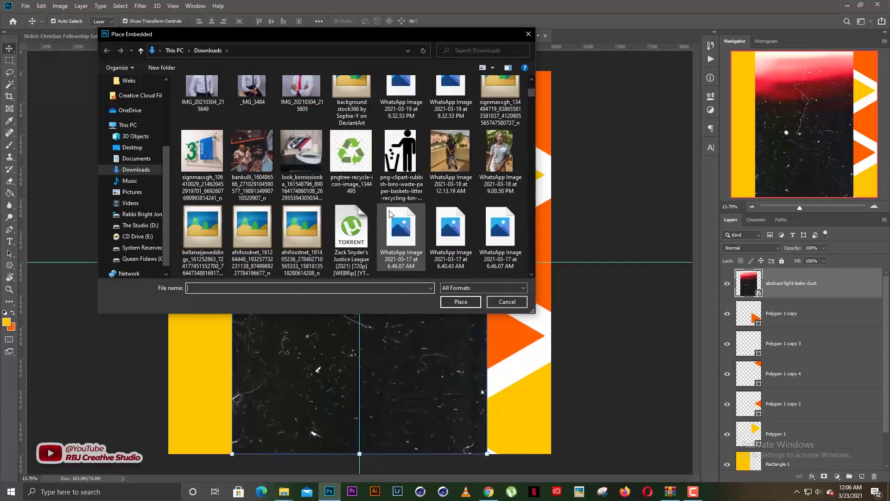
scroll(390, 214, "down", 10)
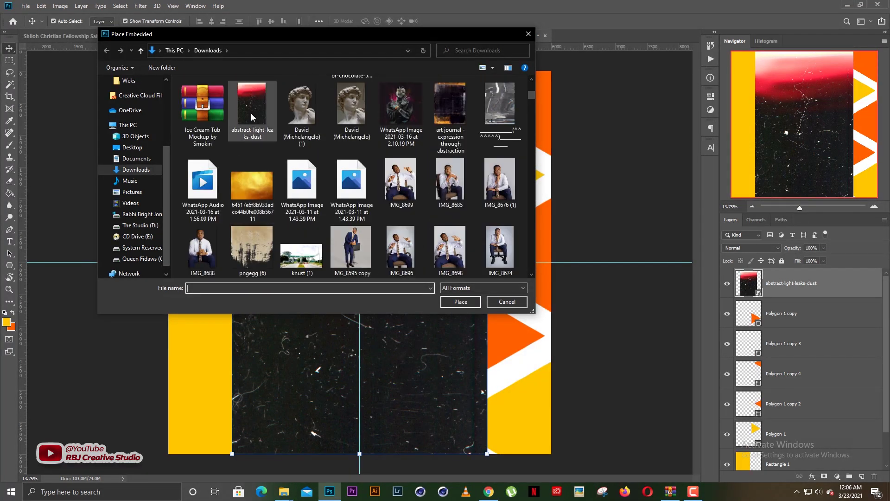
double_click(251, 117)
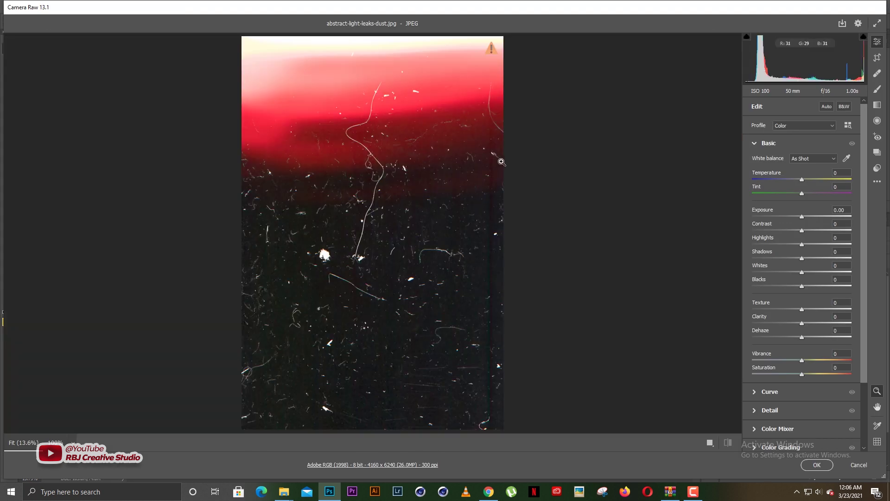
key("Return")
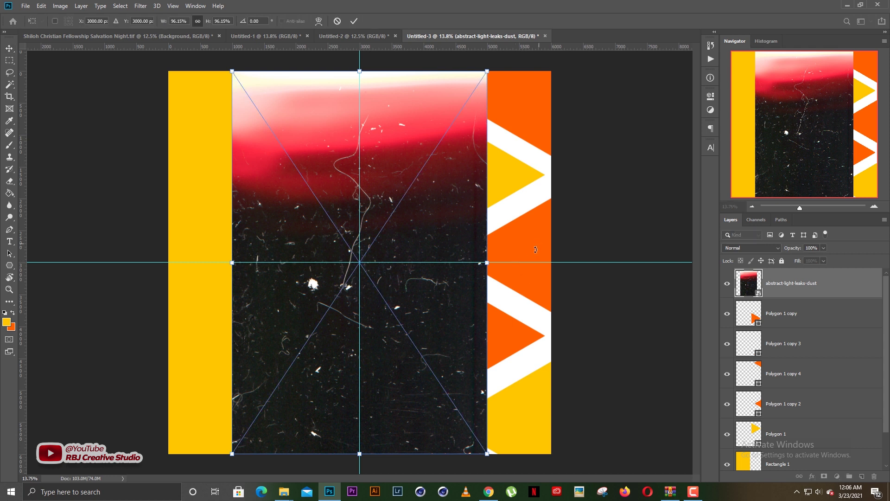
key("Return")
Scale the dust image to about 149.45% so it covers the whole canvas
scroll(467, 235, "down", 2)
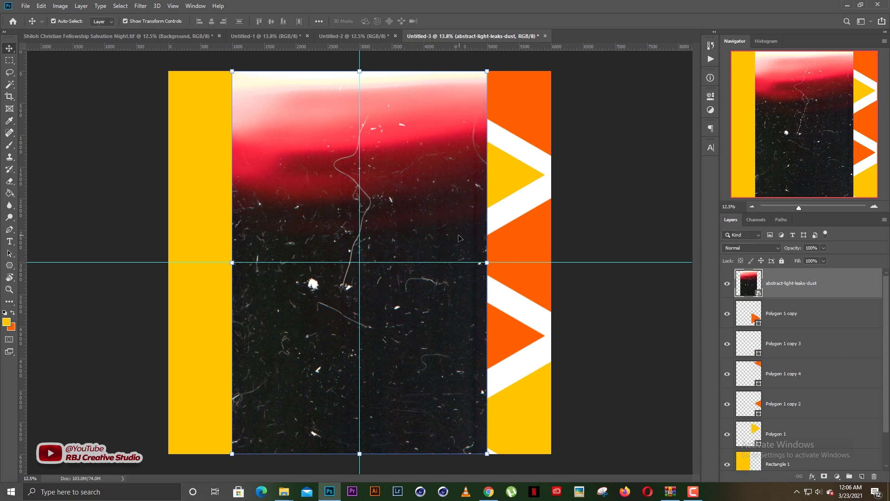
left_click(472, 219)
left_click(458, 251)
left_click(467, 263)
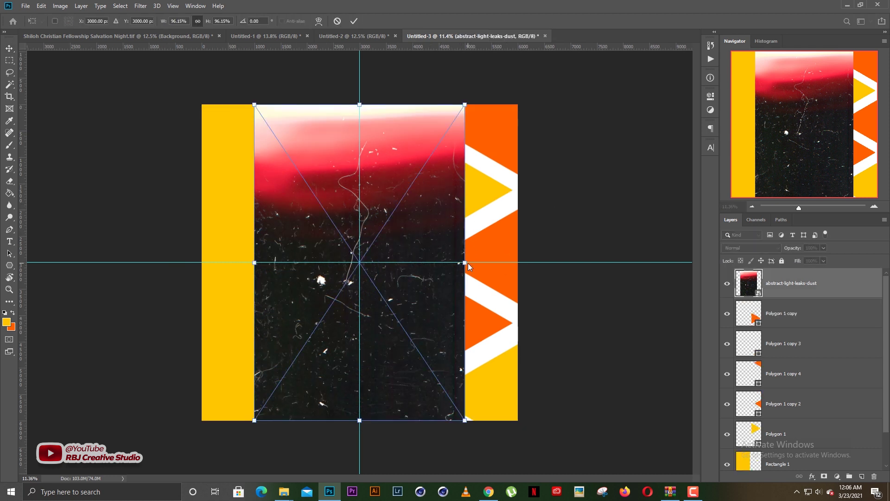
left_click_drag(465, 262, 524, 262)
key("Return")
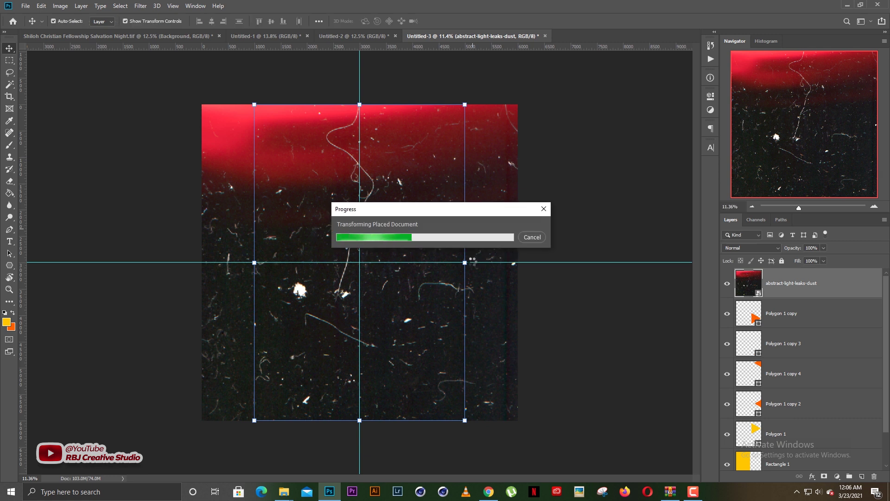
left_click(744, 248)
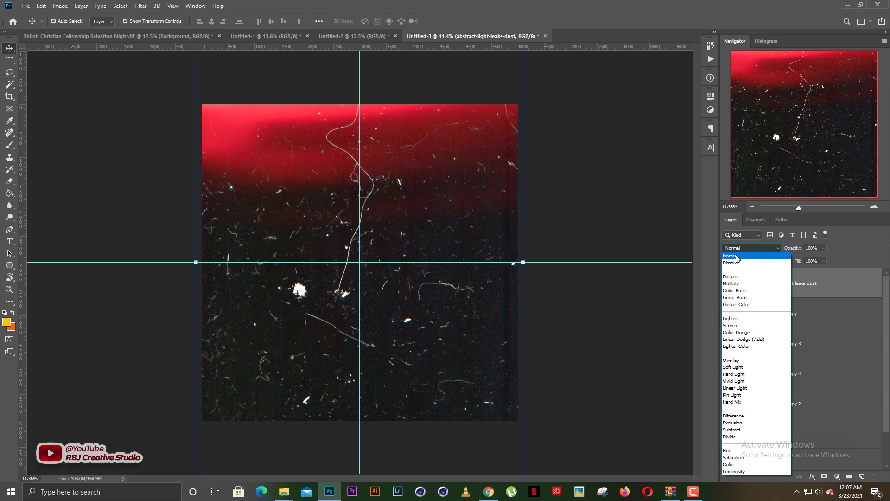
Set the dust layer's blending mode to Screen, leaving faint white specks
left_click(737, 256)
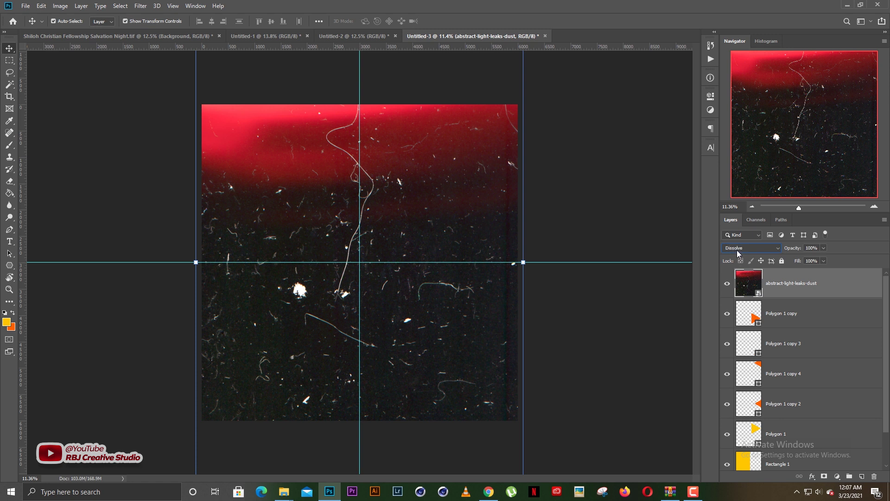
scroll(740, 248, "down", 1)
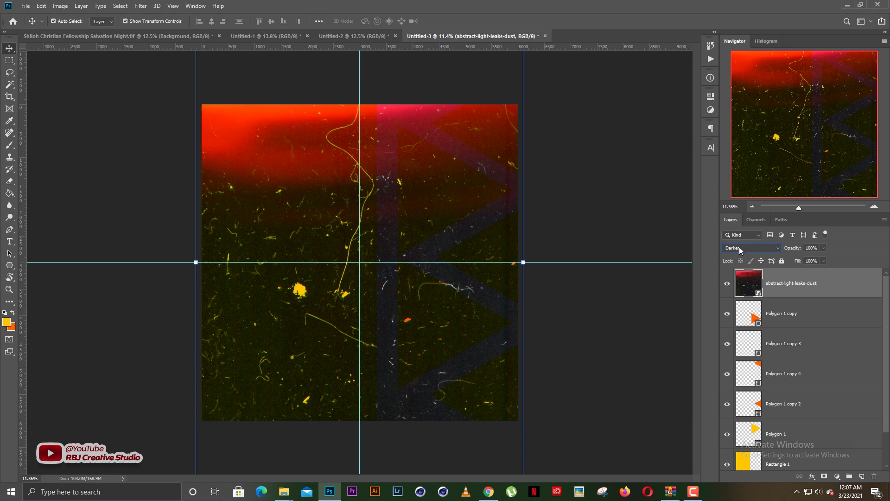
scroll(740, 249, "down", 1)
scroll(741, 249, "down", 1)
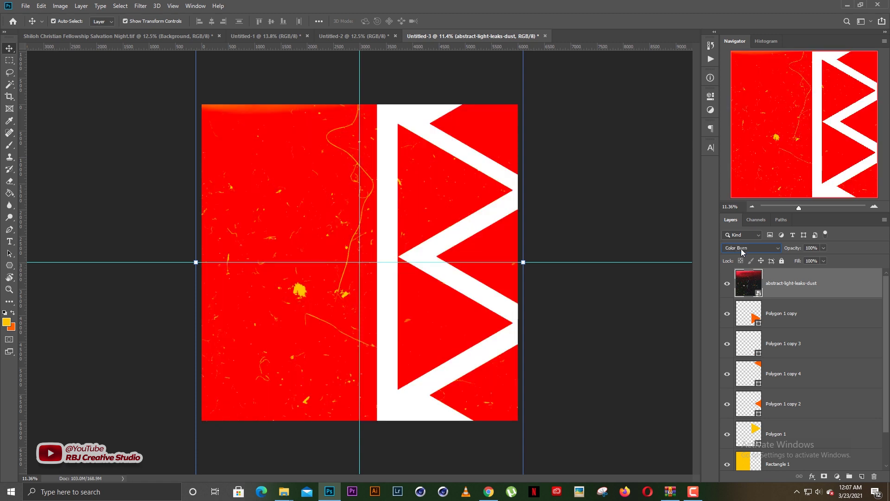
scroll(741, 248, "down", 1)
scroll(741, 248, "down", 1)
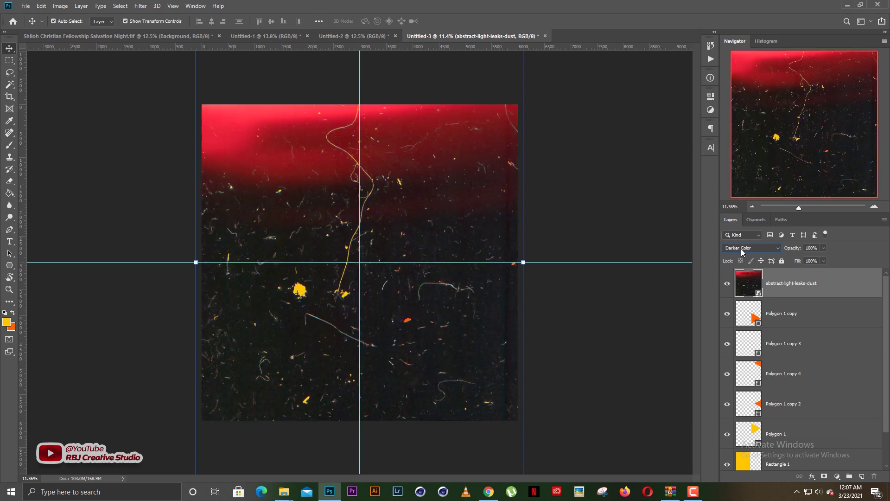
scroll(743, 246, "down", 1)
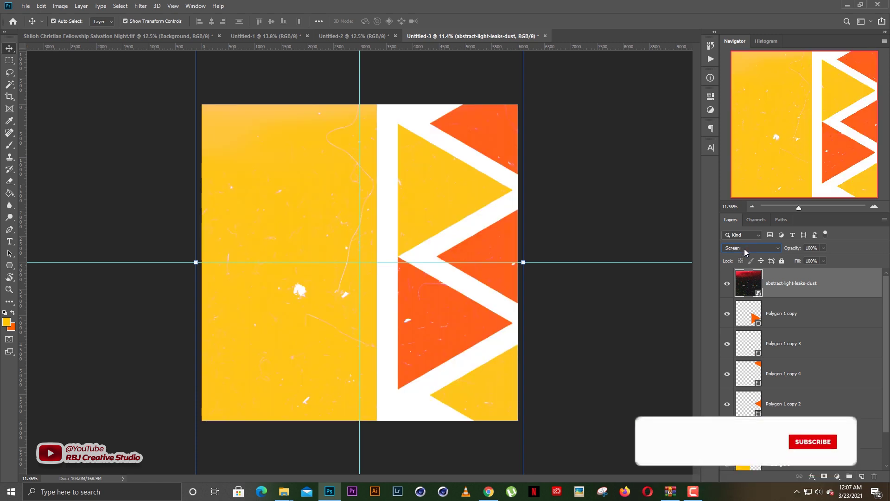
scroll(745, 248, "down", 1)
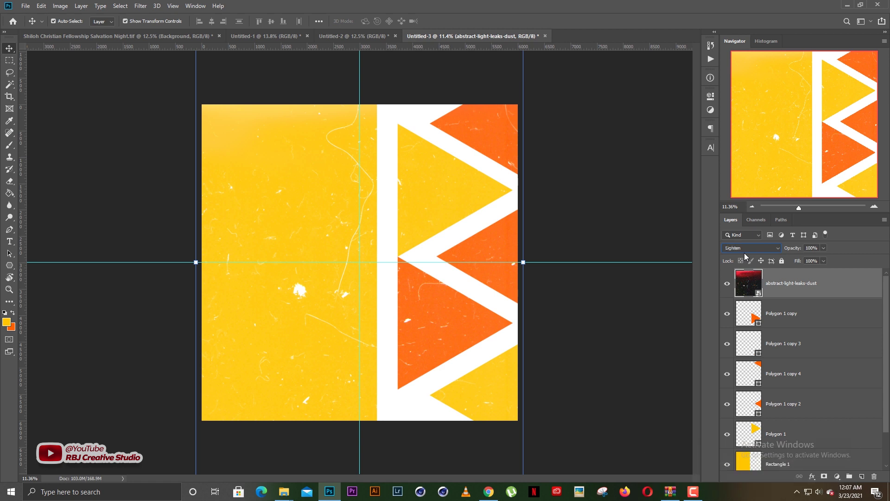
scroll(745, 252, "up", 1)
scroll(745, 252, "down", 1)
scroll(744, 252, "up", 1)
left_click(604, 305)
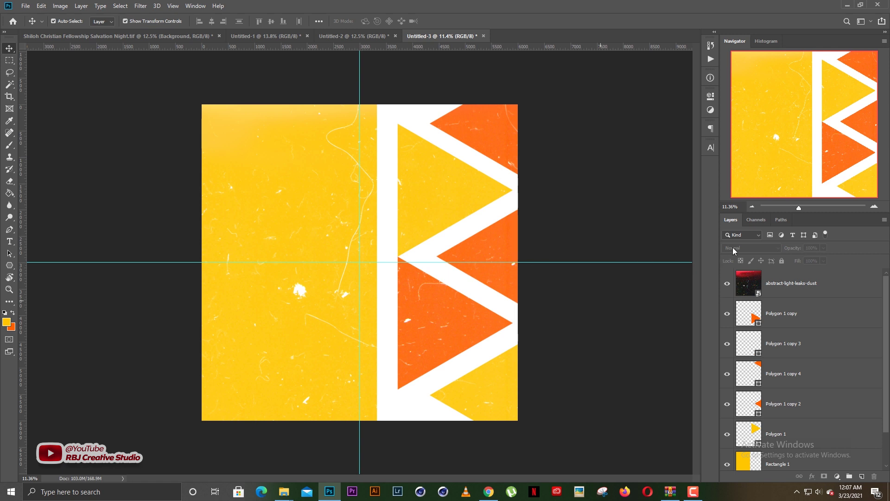
left_click(778, 283)
left_click(752, 248)
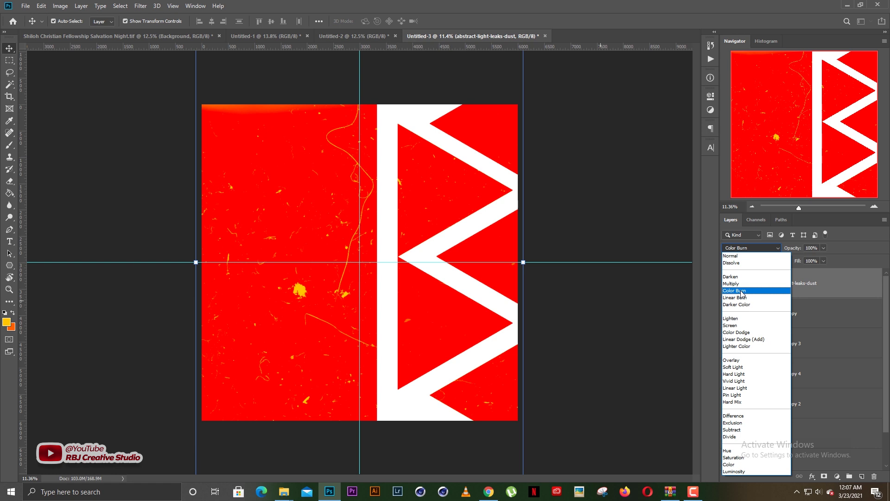
left_click(639, 306)
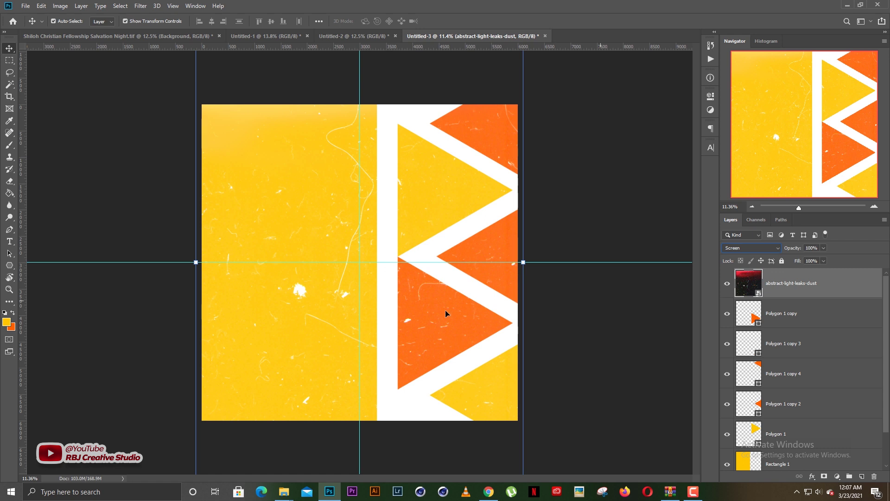
Nudge the dust texture slightly up and lock the layer
left_click_drag(445, 310, 444, 296)
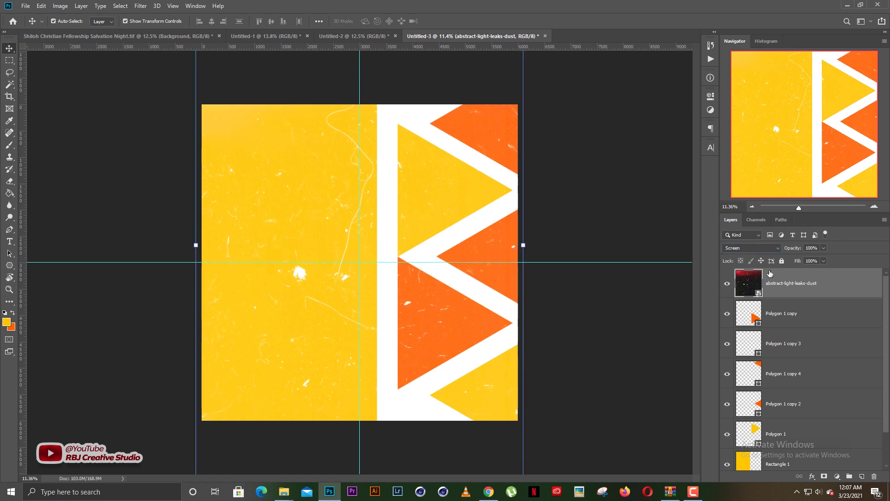
left_click(782, 261)
left_click(614, 302)
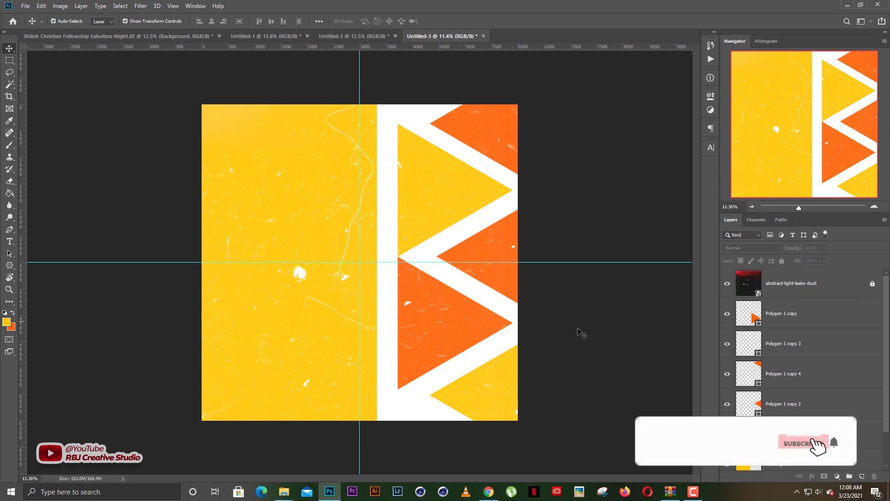
Lock all the shape layers from Polygon 1 copy down to Rectangle 1
left_click(790, 321)
scroll(792, 354, "down", 3)
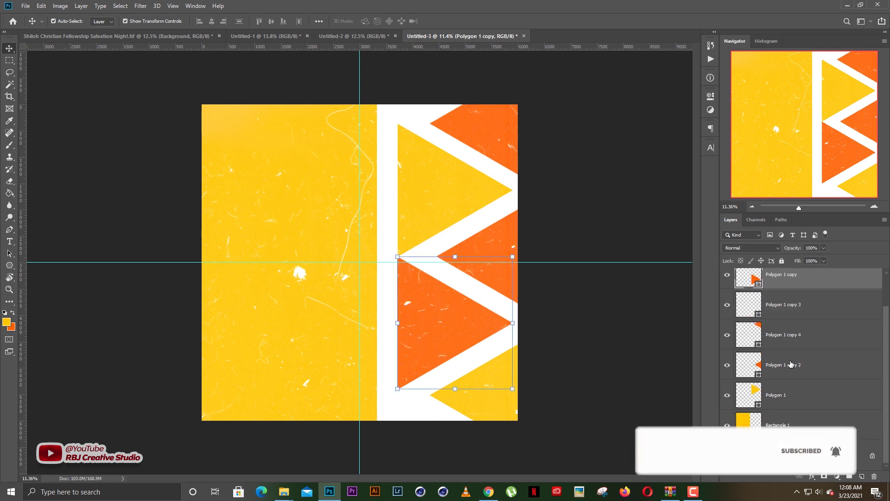
left_click(784, 422, "shift")
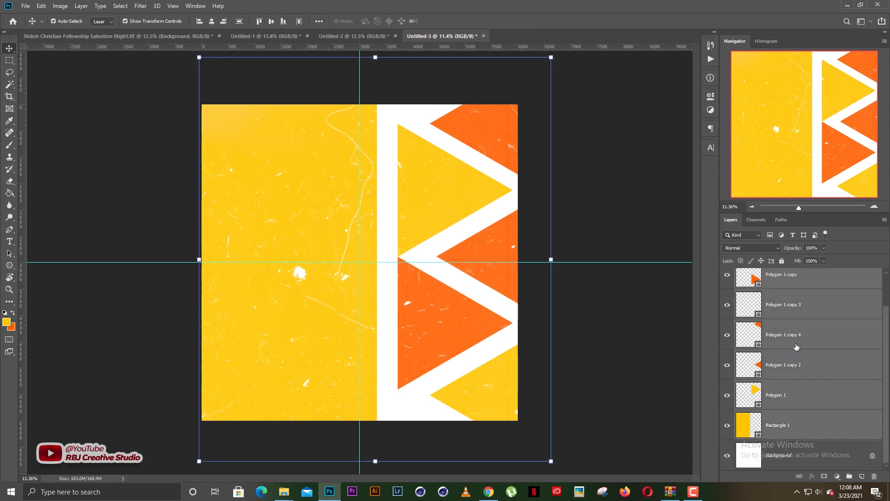
left_click(781, 261)
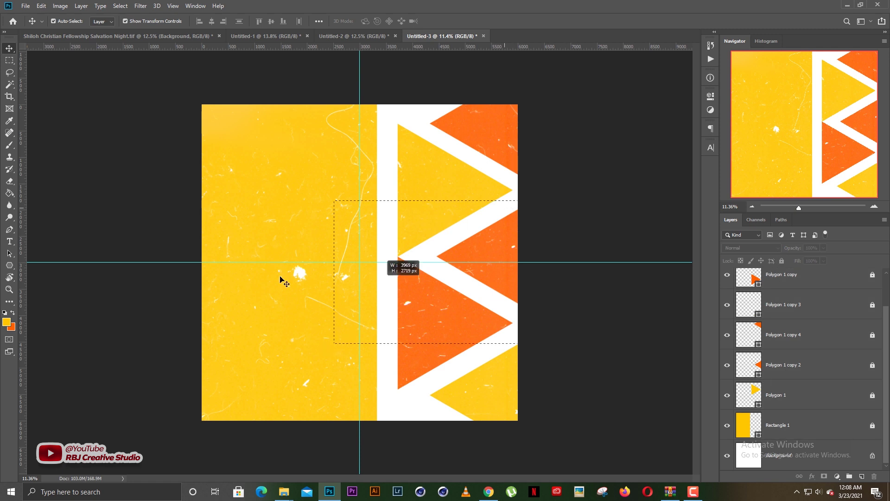
scroll(412, 303, "up", 1)
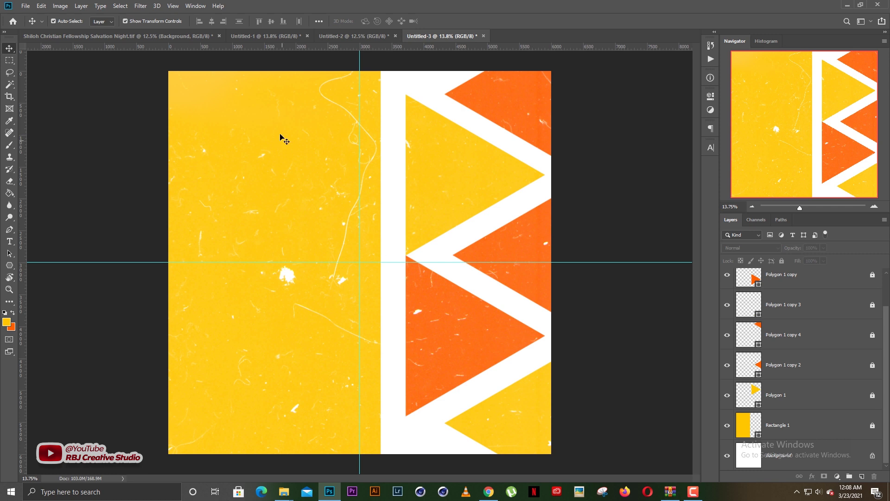
Place IMG-3077 embedded, shrink it and position the two men near the bottom centre
left_click(26, 6)
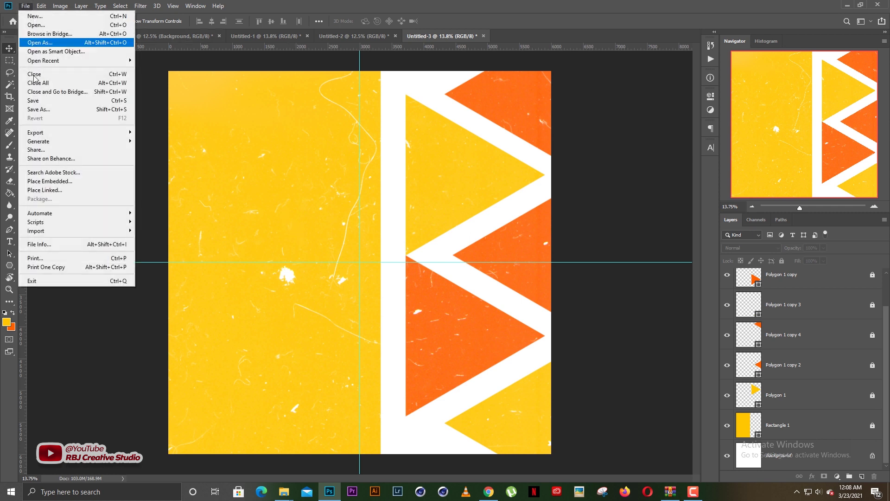
left_click(63, 181)
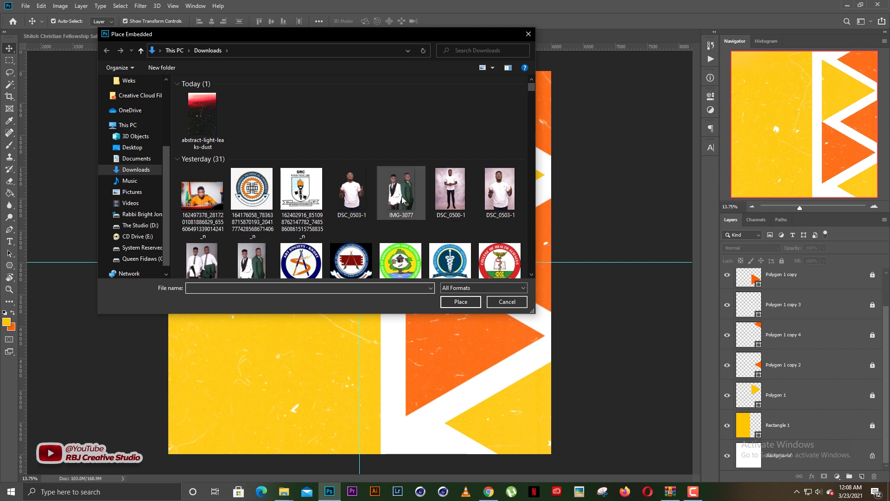
double_click(402, 199)
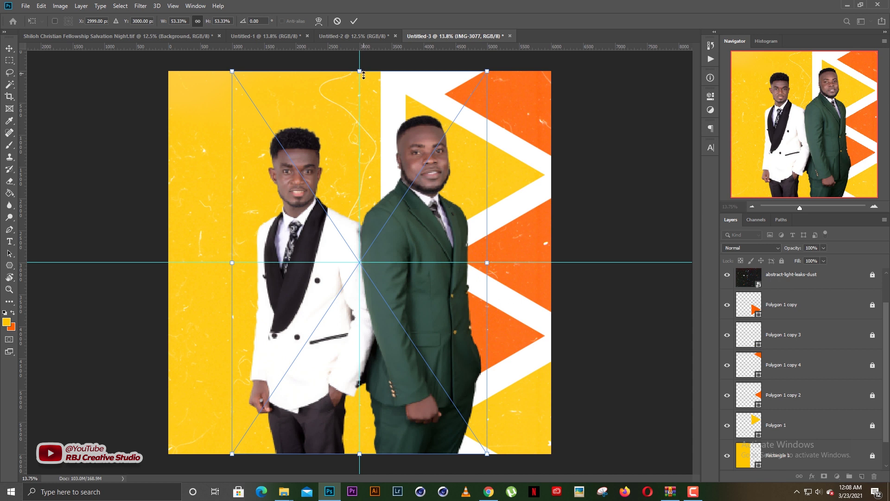
left_click_drag(364, 75, 360, 181)
left_click_drag(399, 286, 417, 286)
key("Return")
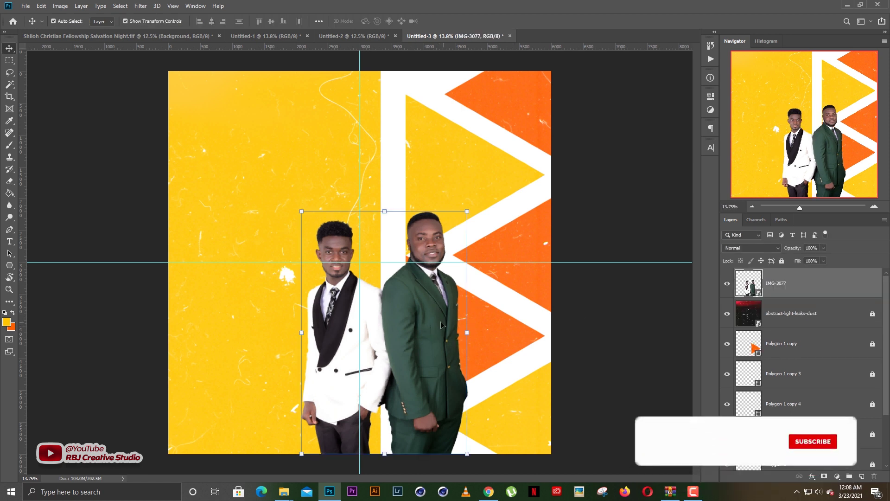
scroll(411, 317, "up", 9)
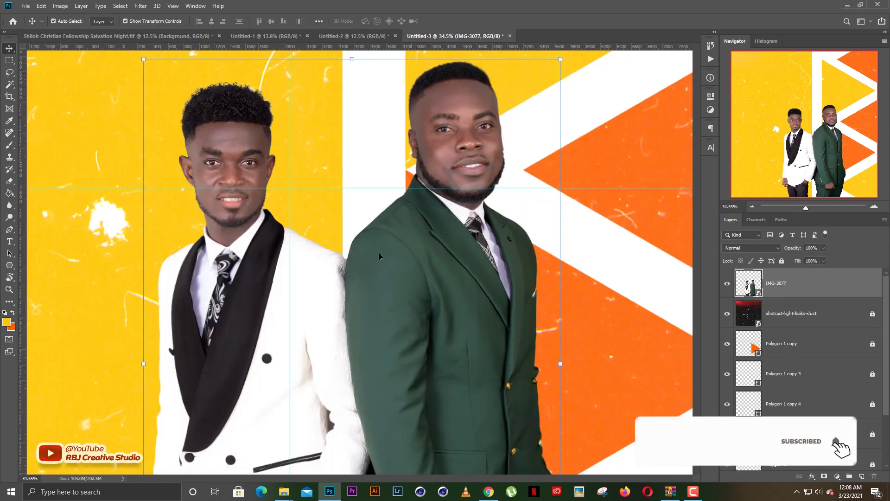
left_click_drag(373, 243, 397, 276)
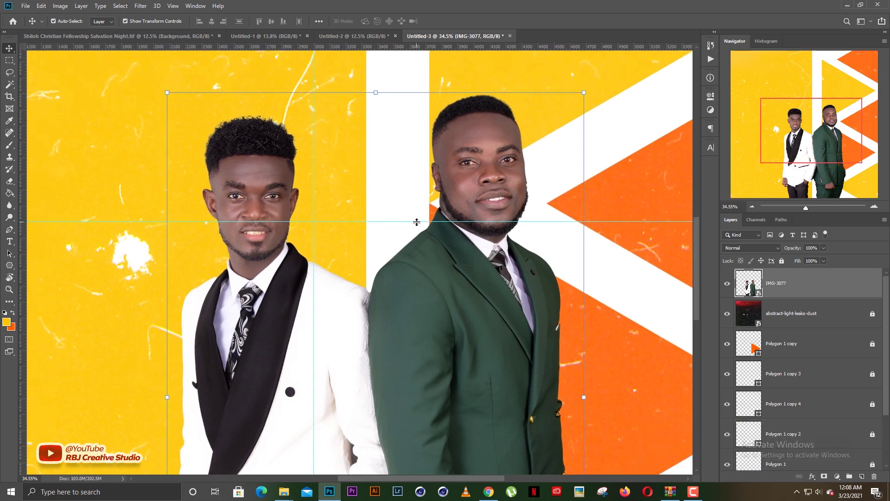
scroll(416, 223, "up", 1)
left_click_drag(355, 234, 366, 252)
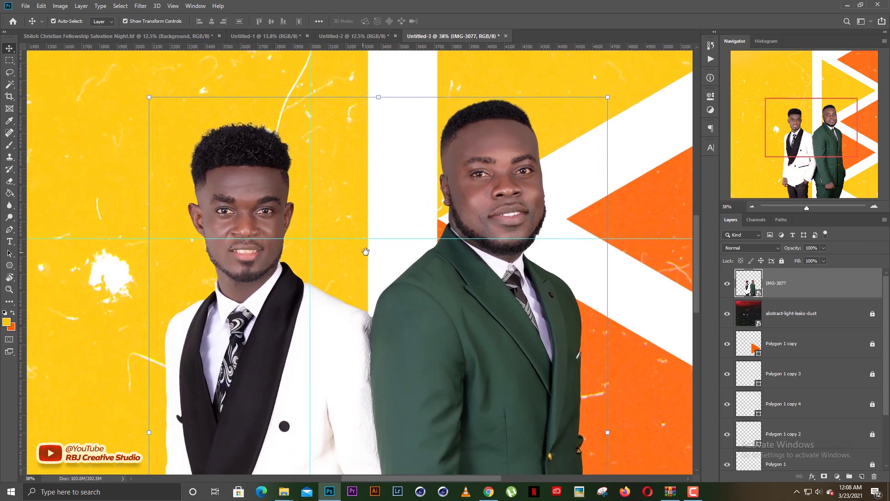
scroll(367, 253, "down", 9)
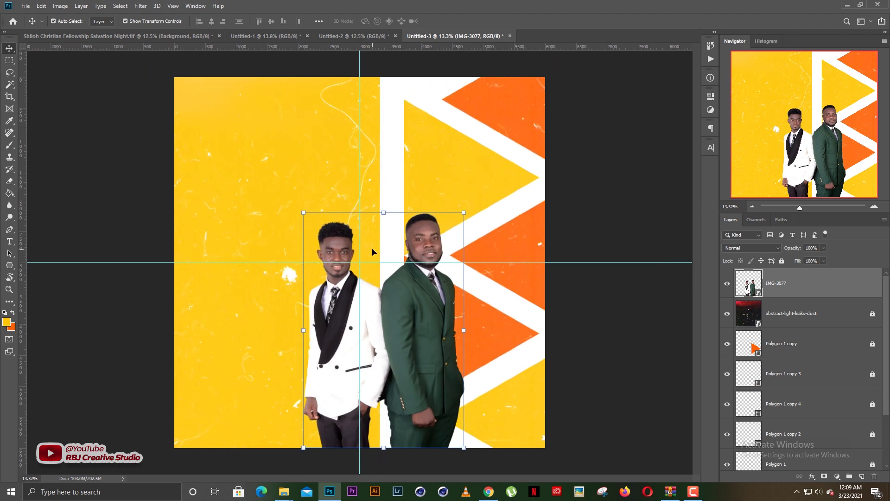
left_click(126, 155)
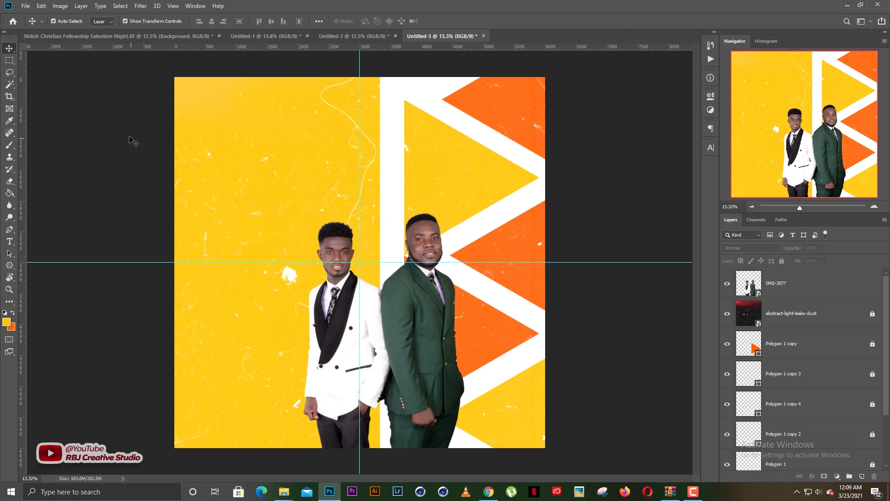
Open IMG-3077.png from Downloads as a separate document
left_click(25, 7)
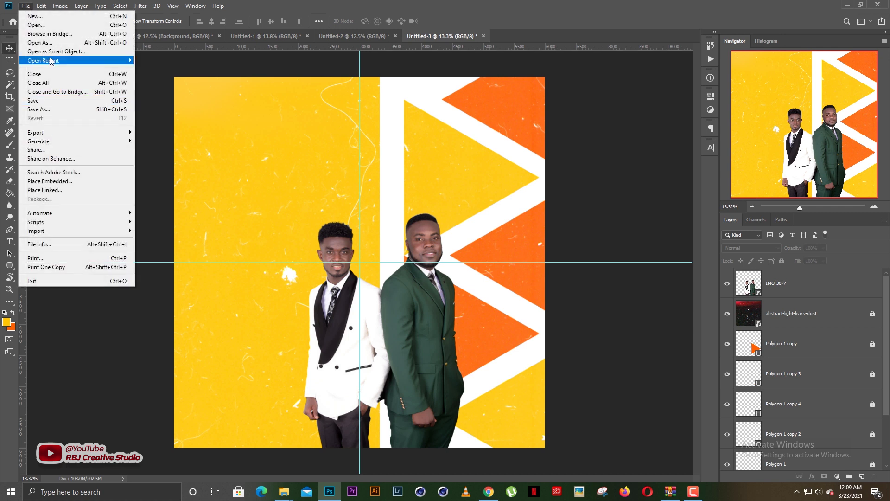
left_click(45, 27)
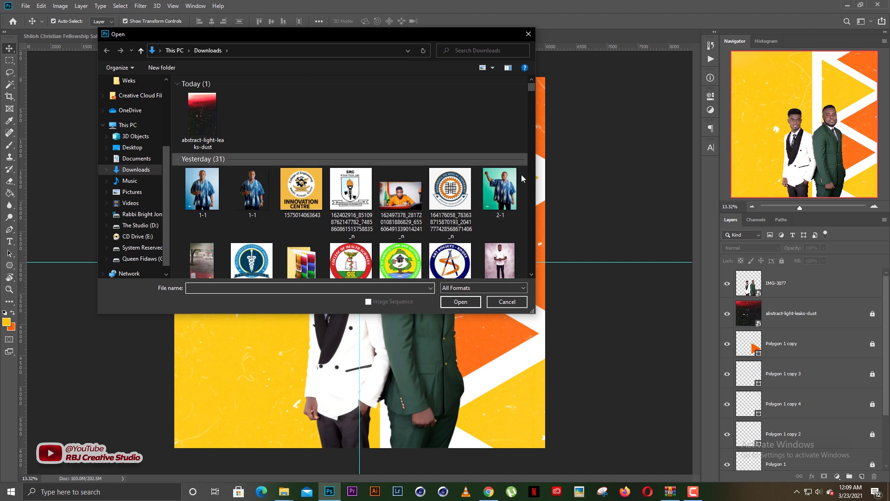
left_click(531, 276)
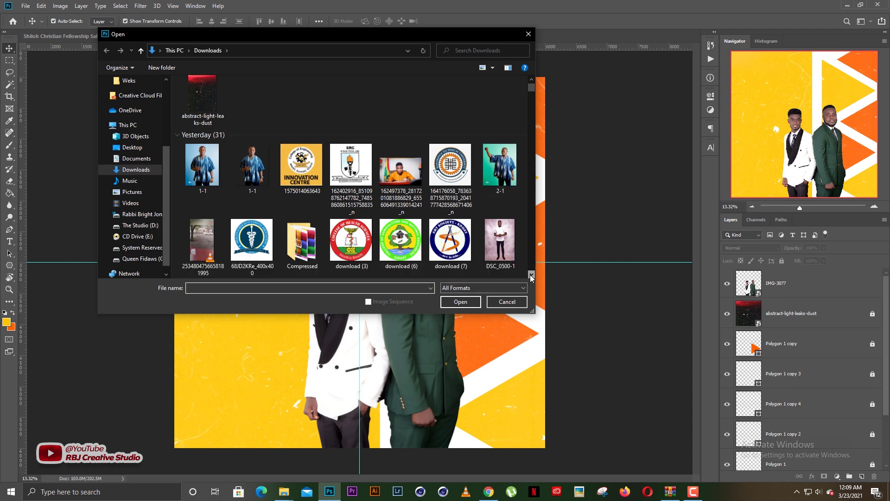
left_click(531, 275)
left_click(531, 276)
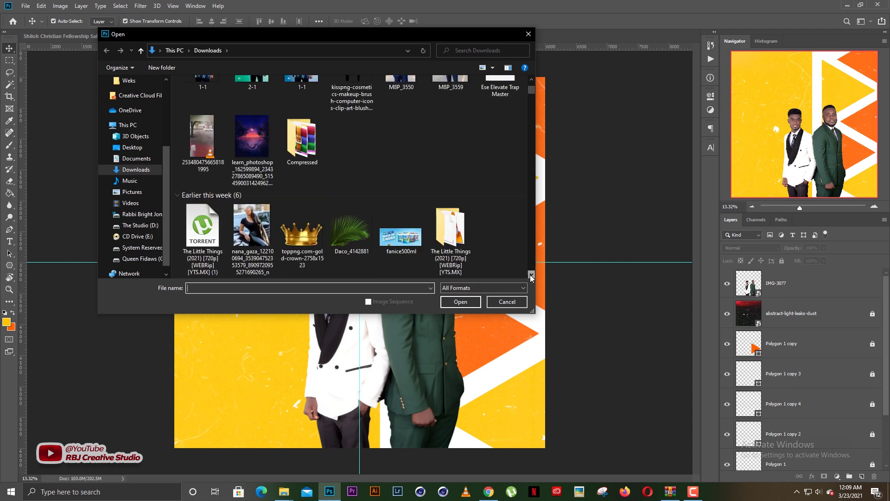
left_click(531, 276)
scroll(460, 195, "up", 1)
scroll(460, 194, "up", 5)
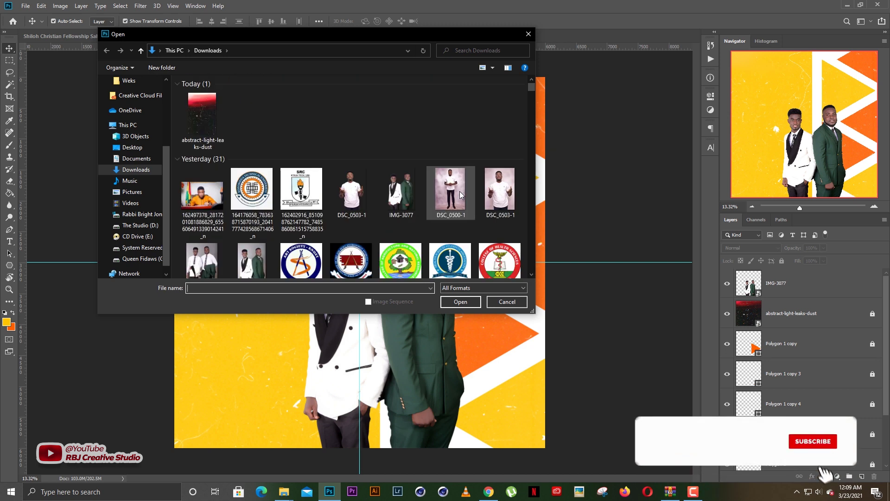
double_click(402, 204)
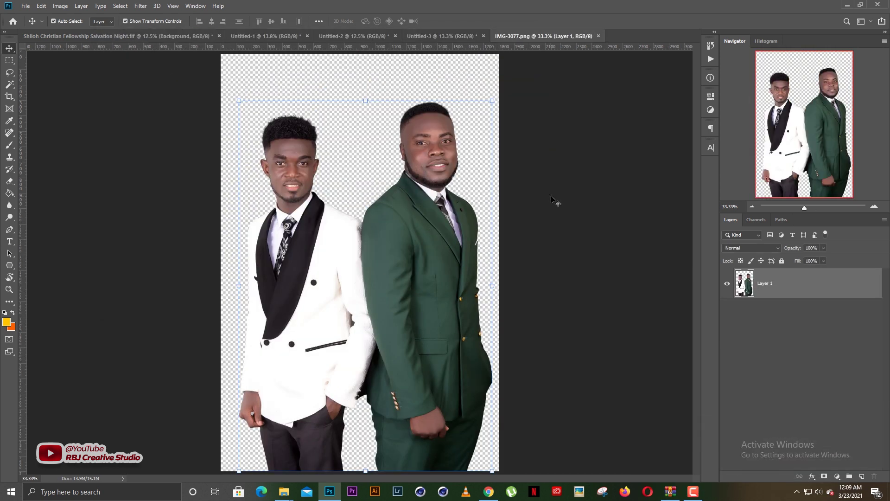
Deselect Layer 1 and zoom in on the men's faces in IMG-3077
left_click(556, 201)
scroll(431, 155, "up", 3)
scroll(431, 156, "up", 8)
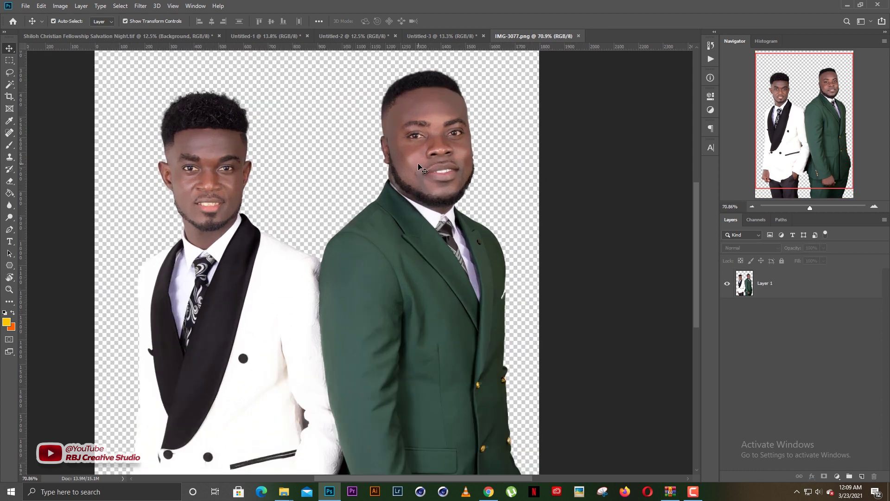
left_click_drag(275, 170, 355, 227)
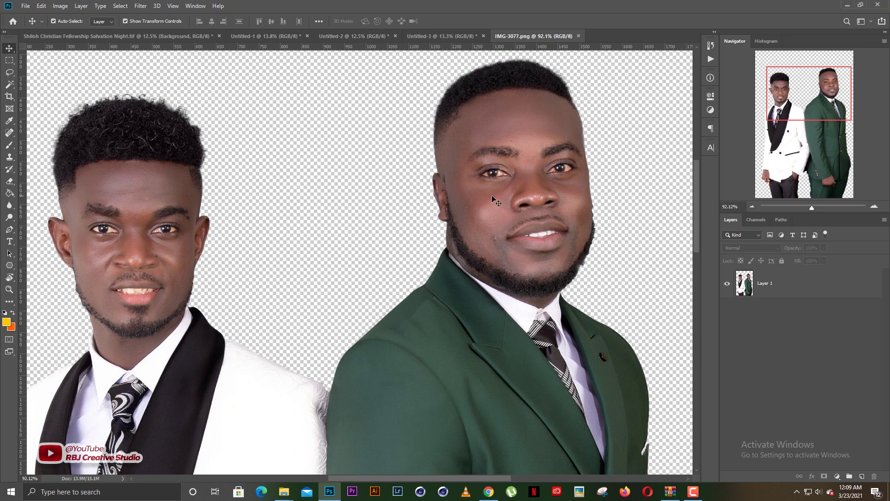
scroll(464, 204, "down", 2)
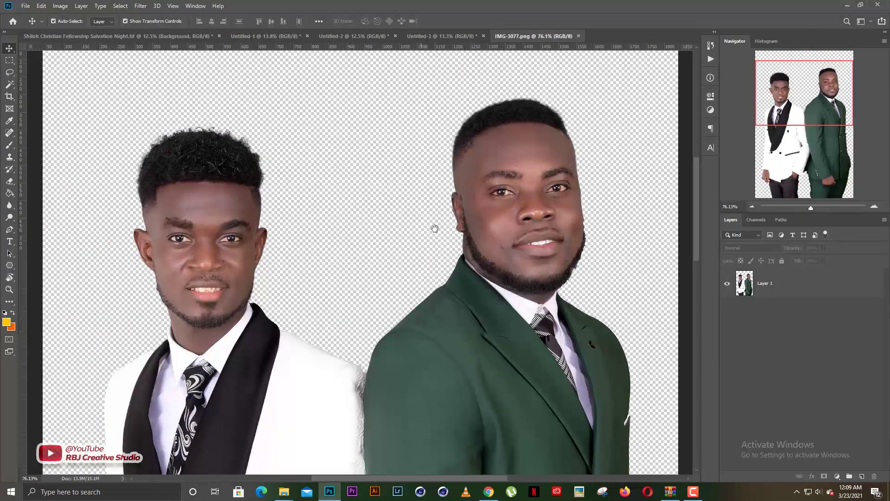
scroll(394, 233, "down", 1)
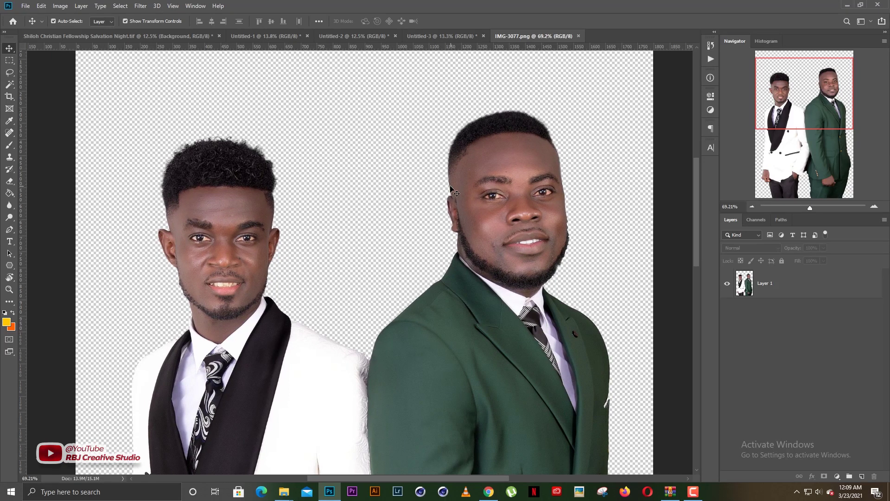
In the Actions panel, select Toothpaste (Whitens Teeth) from the Retouching set
left_click(711, 59)
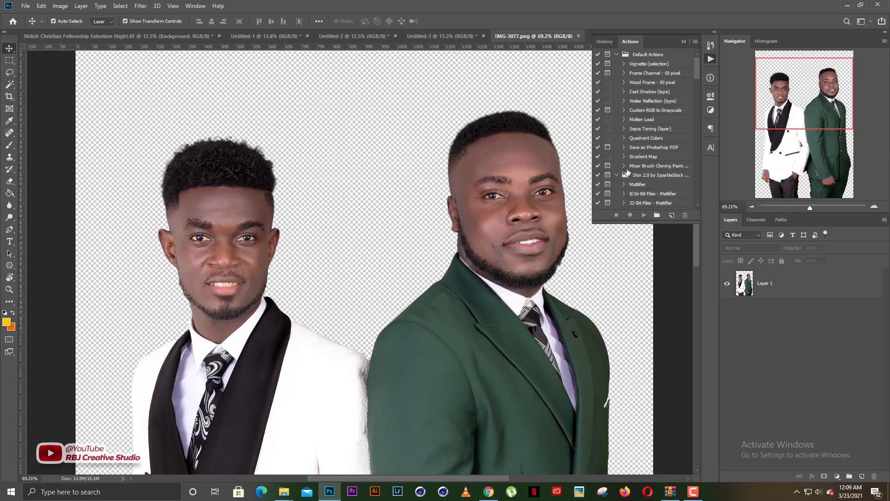
scroll(635, 171, "down", 10)
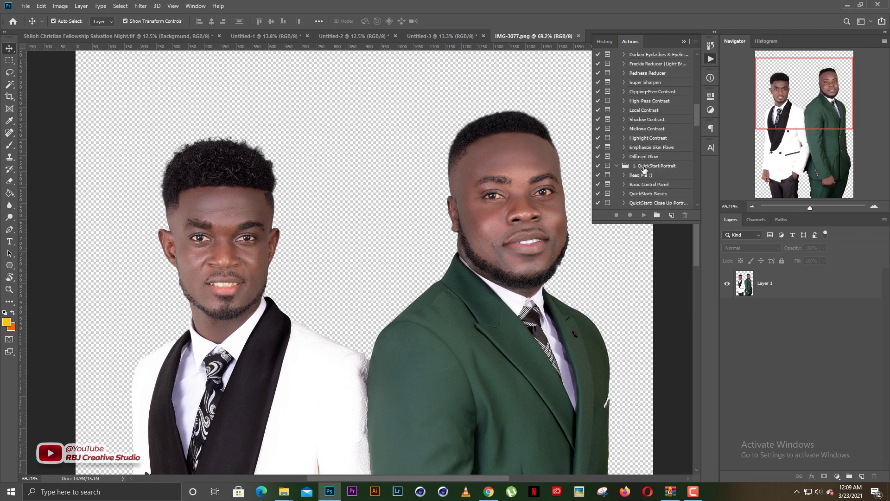
scroll(644, 170, "down", 10)
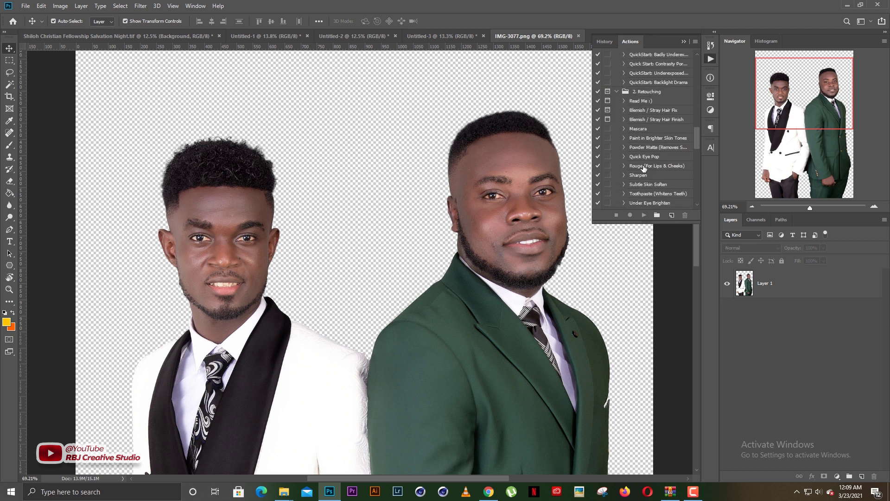
scroll(644, 170, "down", 1)
left_click(652, 179)
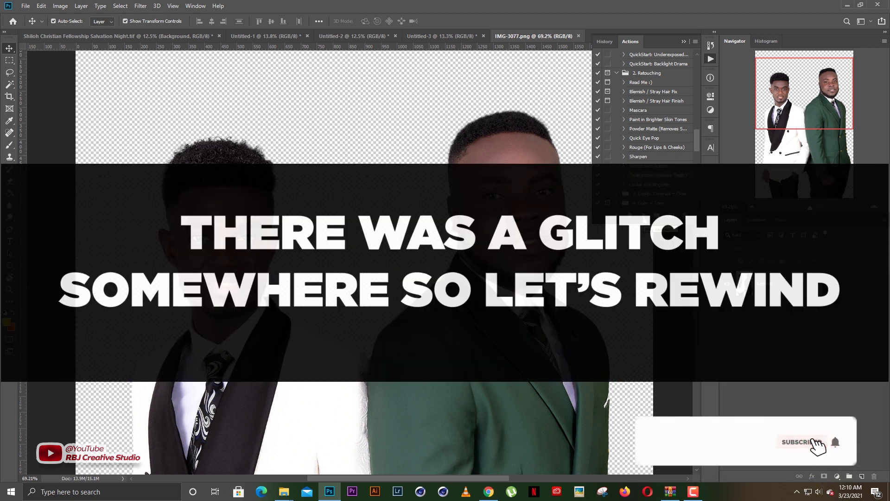
Run the Toothpaste (Whitens Teeth) action and return to the IMG-3077.png document
left_click(644, 216)
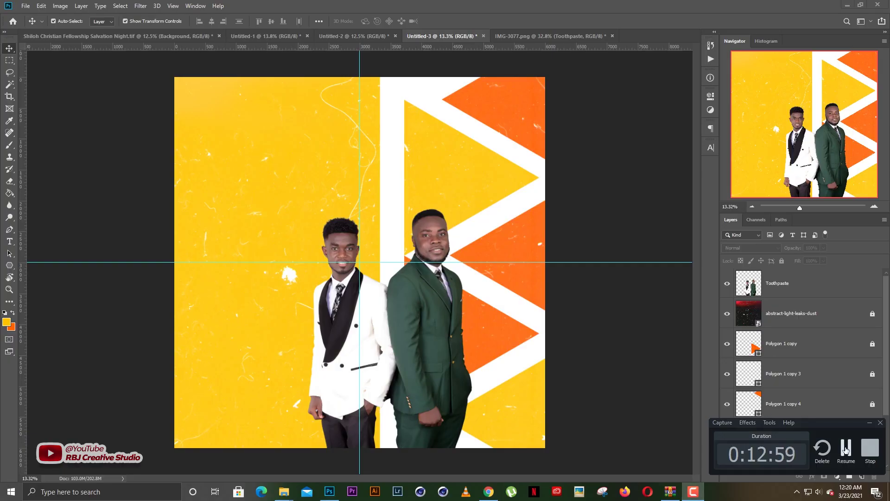
left_click(844, 449)
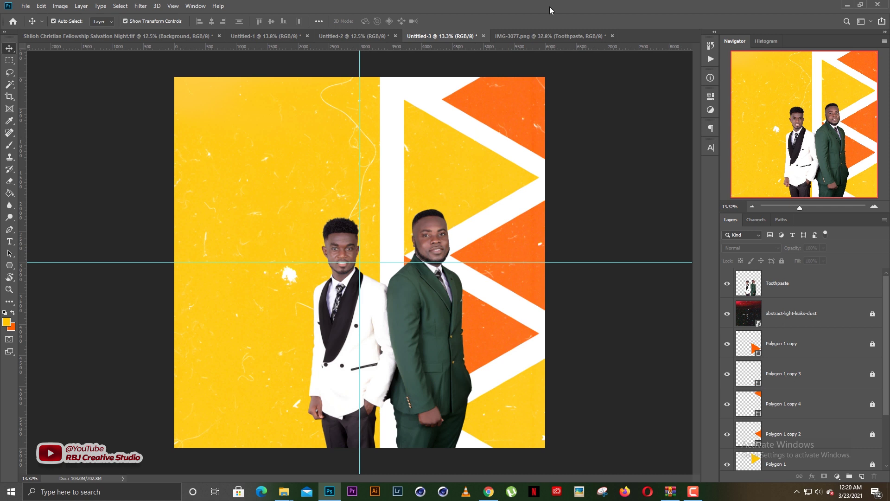
left_click(533, 36)
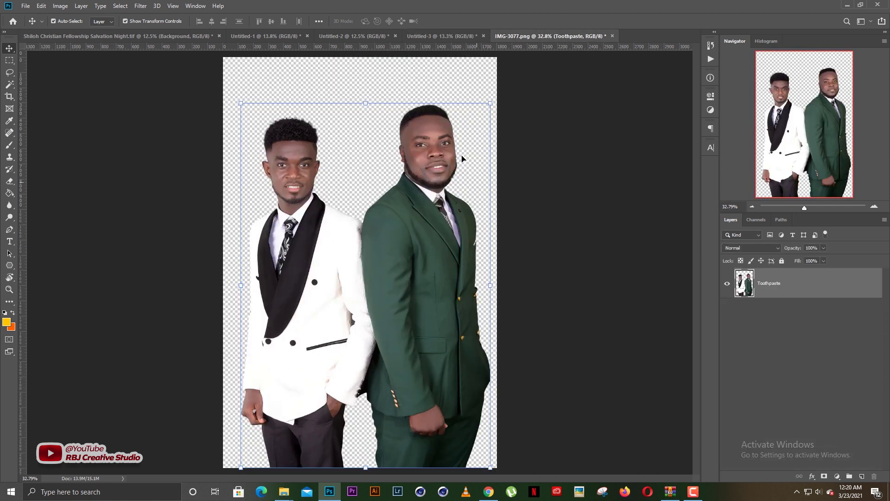
Zoom in with the Zoom tool and centre the view on the green-suited man's face
scroll(413, 143, "up", 5)
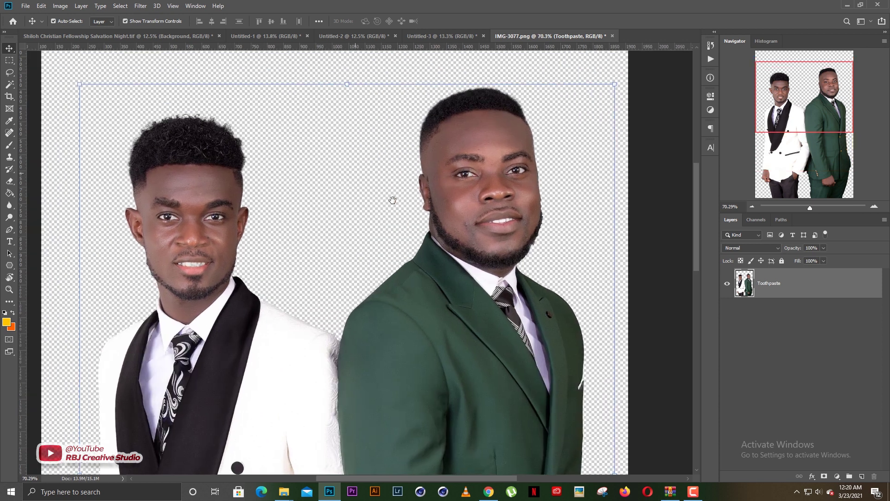
left_click_drag(391, 200, 393, 200)
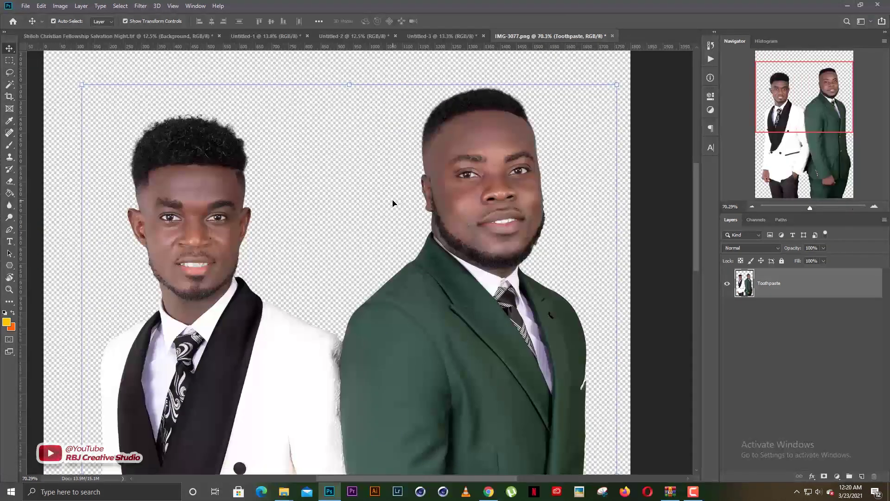
scroll(393, 203, "up", 2)
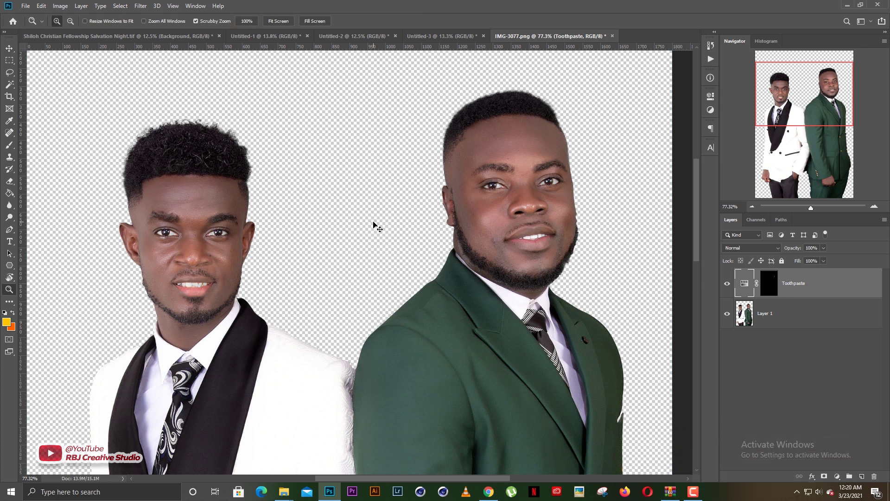
key("z")
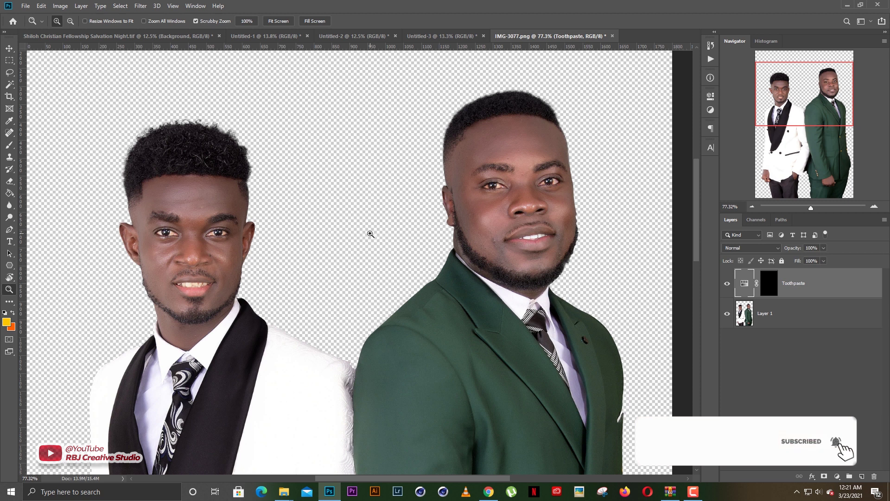
scroll(520, 219, "up", 2)
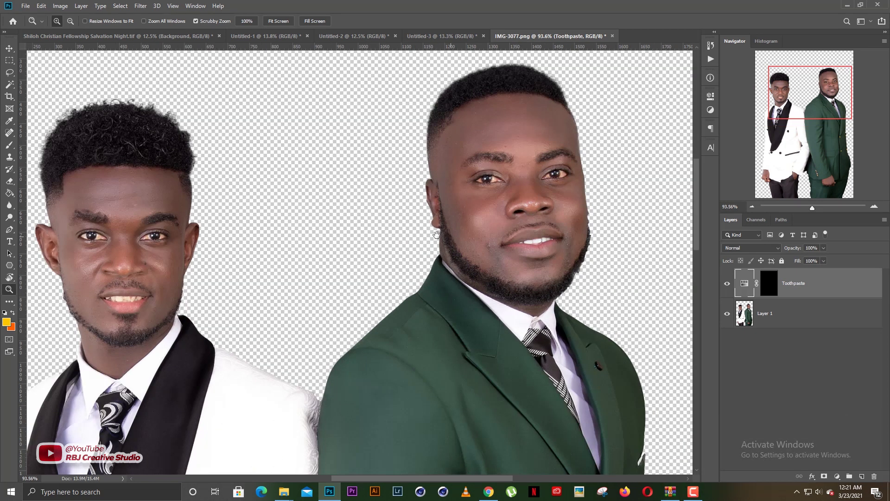
left_click_drag(574, 217, 435, 238)
scroll(381, 204, "up", 2)
scroll(381, 204, "up", 1)
left_click_drag(369, 235, 395, 244)
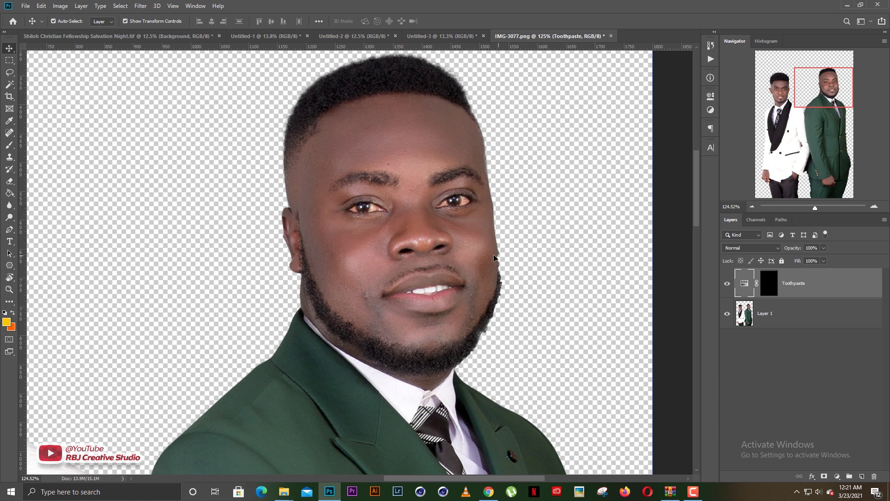
scroll(421, 254, "up", 3)
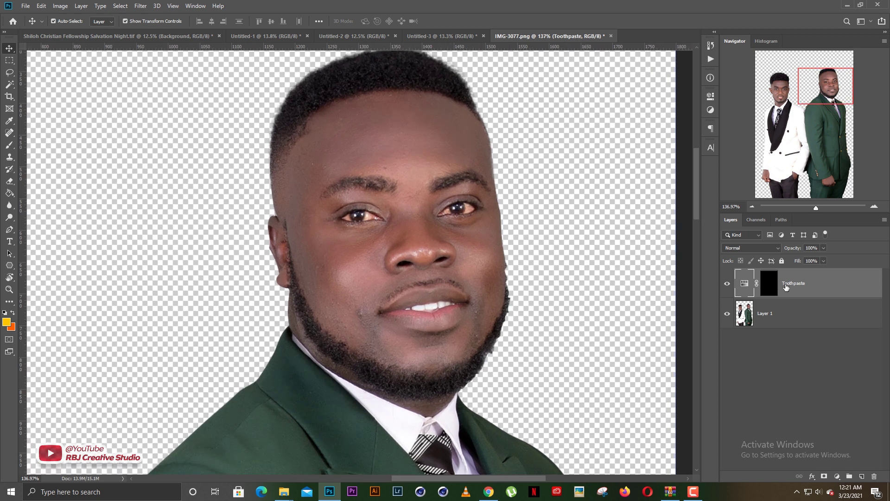
Brush white on the Toothpaste mask over both of the green-suited man's eye whites
key("b")
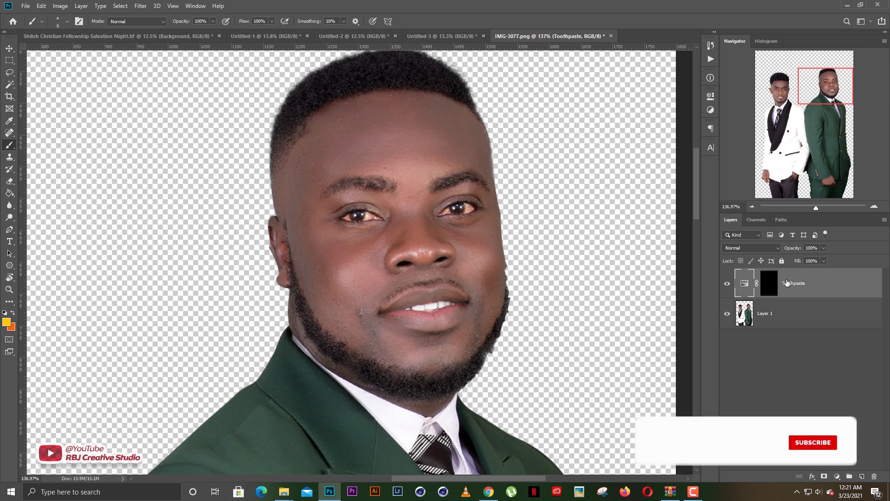
left_click(769, 283)
scroll(462, 215, "up", 2)
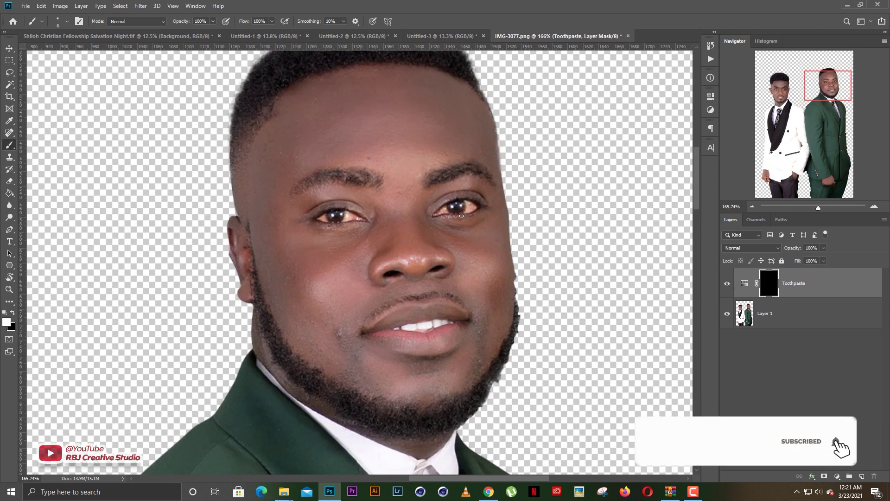
scroll(461, 215, "up", 2)
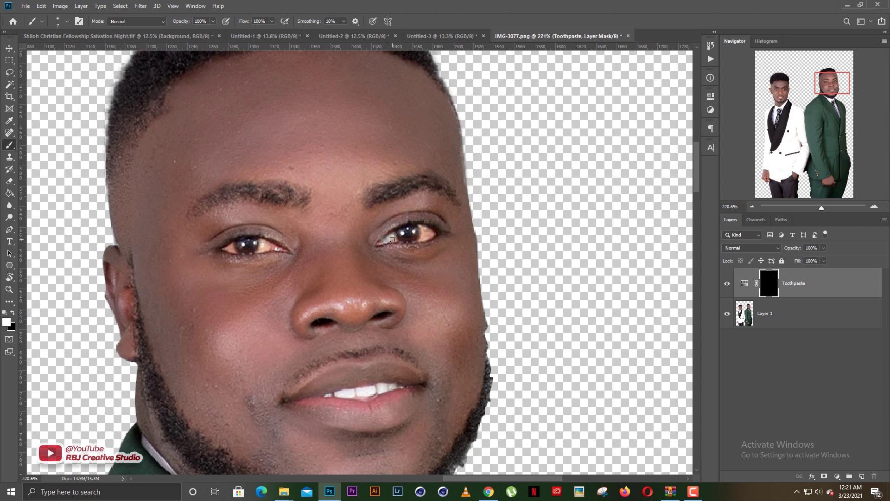
left_click_drag(423, 239, 431, 233)
scroll(287, 252, "left", 2)
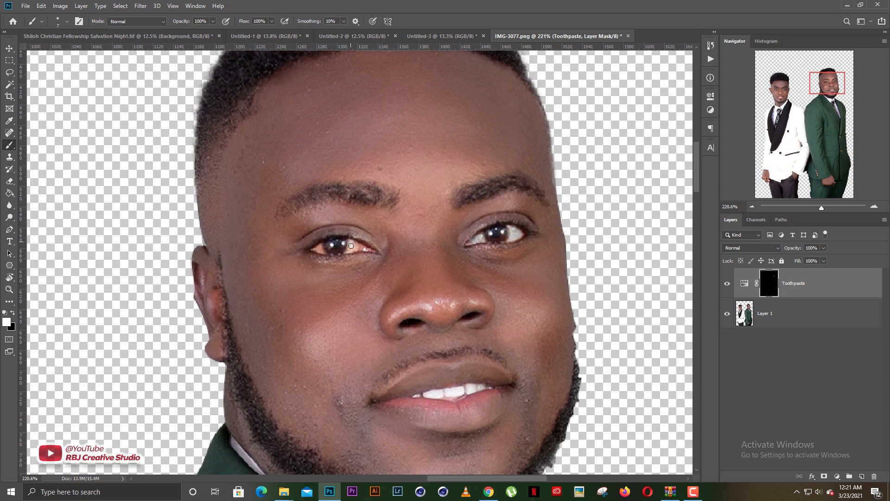
left_click_drag(354, 245, 361, 248)
Paint whitening over the white-suited man's eye white and front teeth
left_click_drag(371, 252, 668, 246)
mouse_move(122, 214)
left_mouse_down()
mouse_move(495, 250)
mouse_move(461, 151)
left_mouse_up()
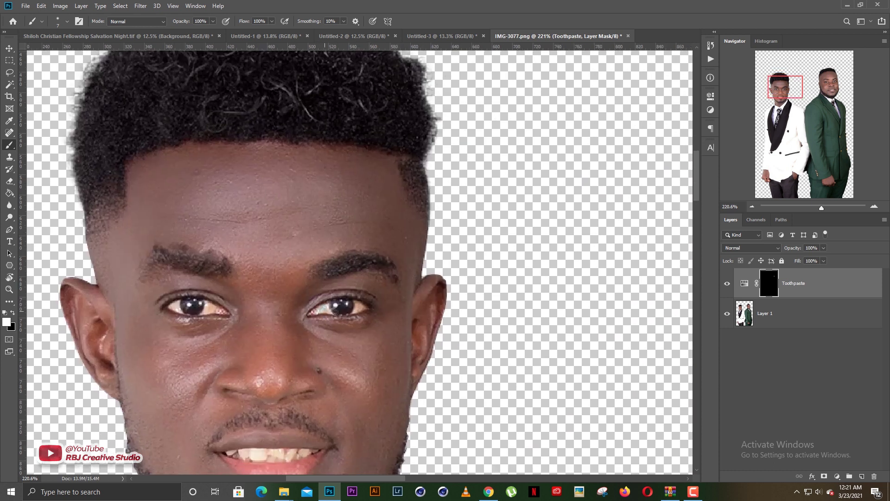
left_click_drag(356, 304, 355, 311)
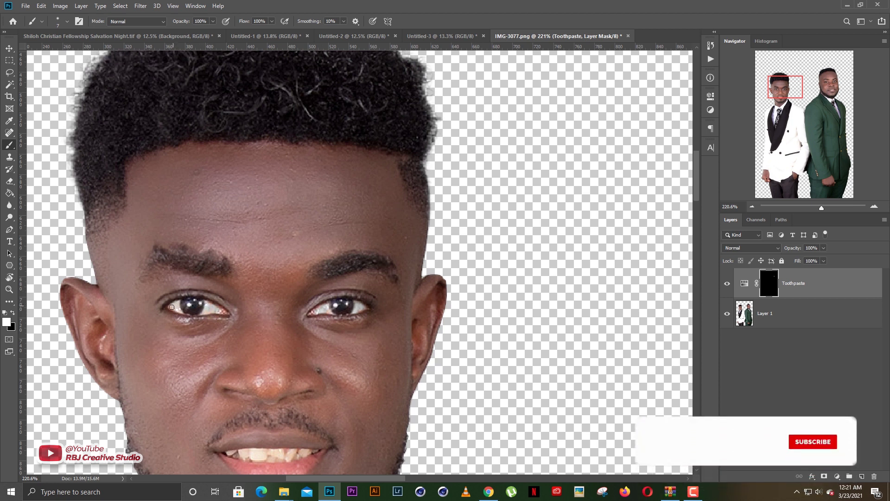
left_click_drag(251, 455, 267, 358)
mouse_move(266, 359)
left_mouse_down()
mouse_move(263, 368)
mouse_move(261, 358)
mouse_move(303, 359)
left_mouse_up()
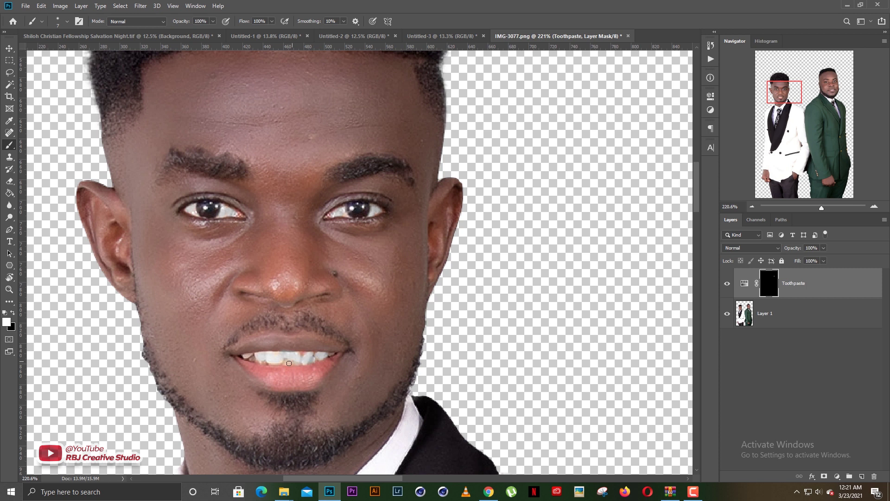
left_click_drag(289, 364, 258, 360)
key("v")
scroll(325, 327, "down", 20)
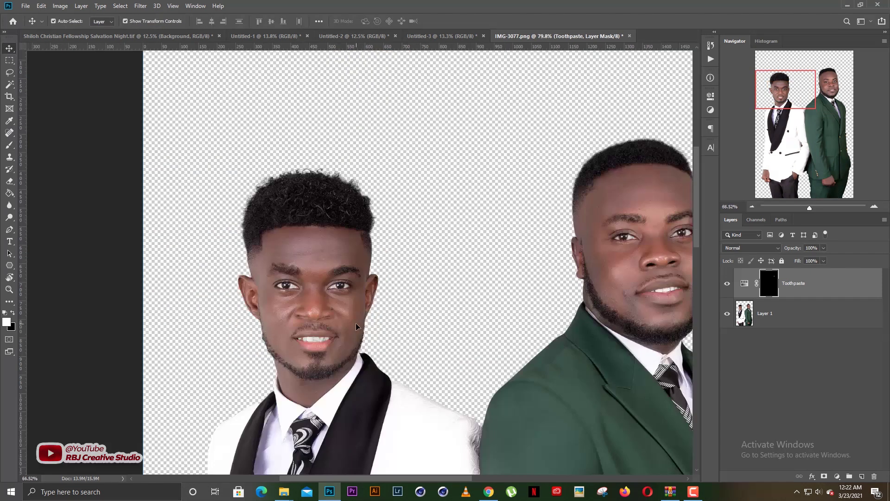
Merge the masked men into one layer, drag it into the flyer, and delete the extra copy
key("ctrl+0")
scroll(382, 230, "up", 2)
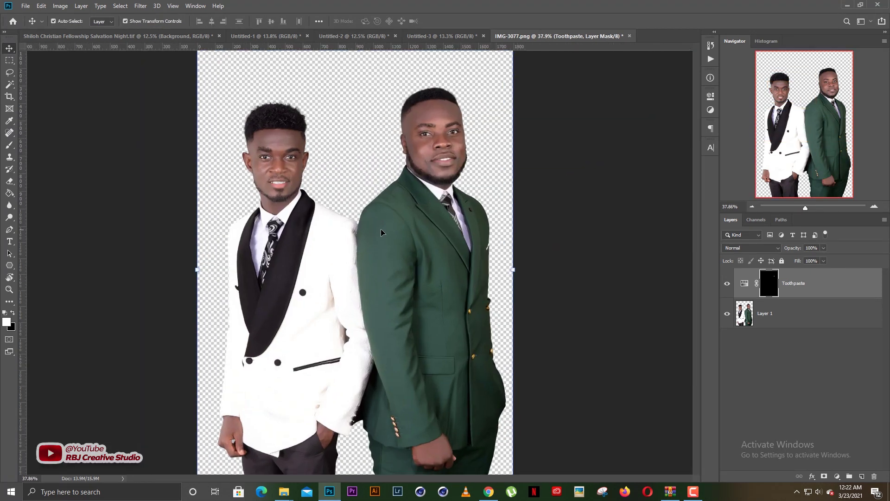
scroll(383, 231, "down", 2)
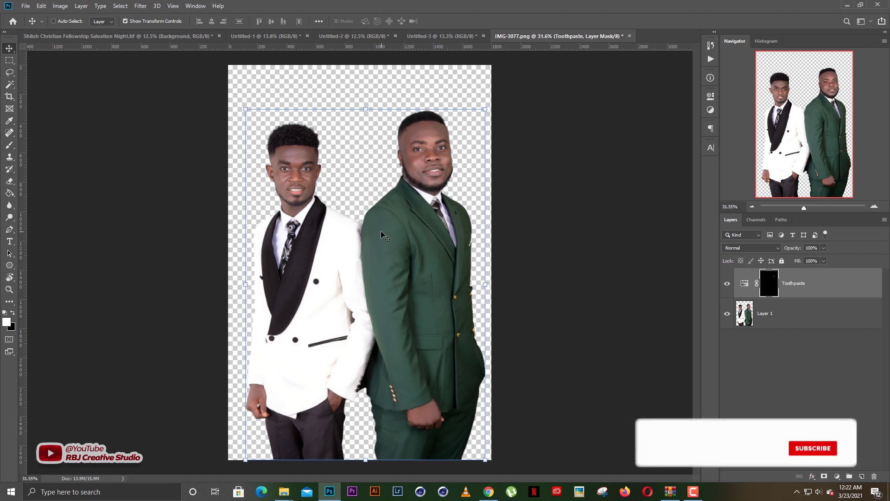
key("ctrl+e")
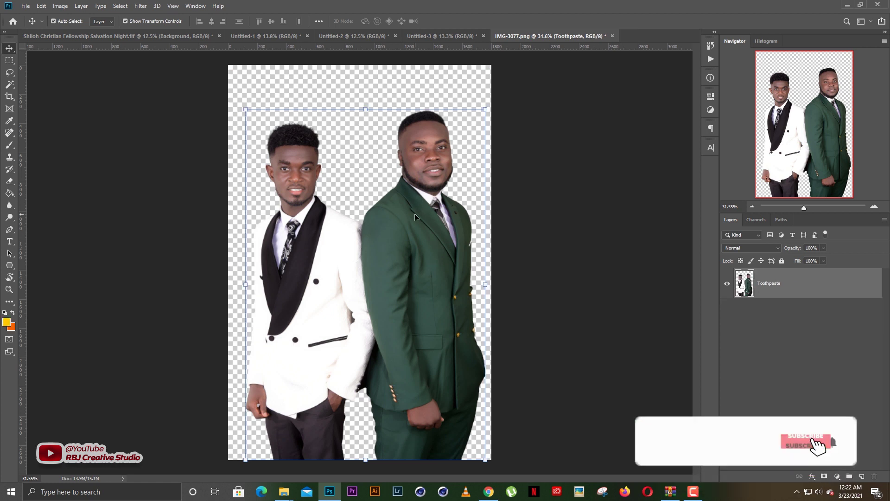
left_click_drag(417, 197, 409, 239)
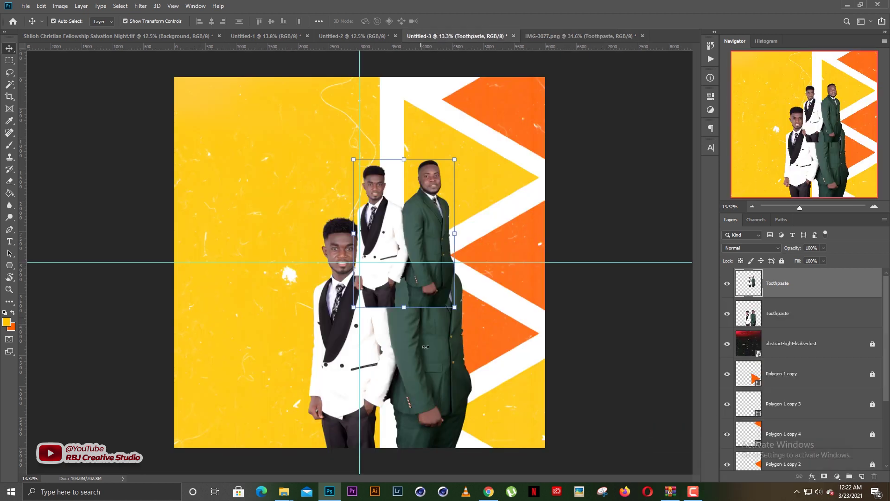
left_click(418, 346)
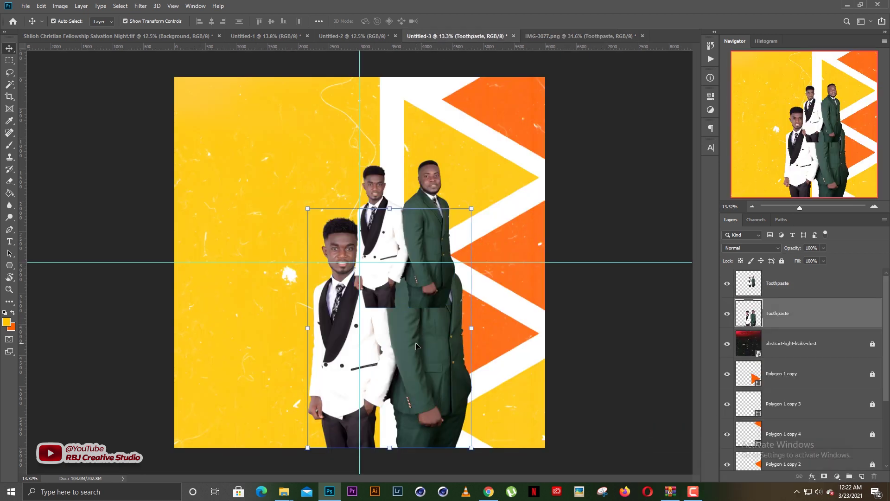
key("Delete")
Move the men to the flyer's bottom, enlarge them upward, and duplicate their layer
left_click_drag(421, 289, 408, 436)
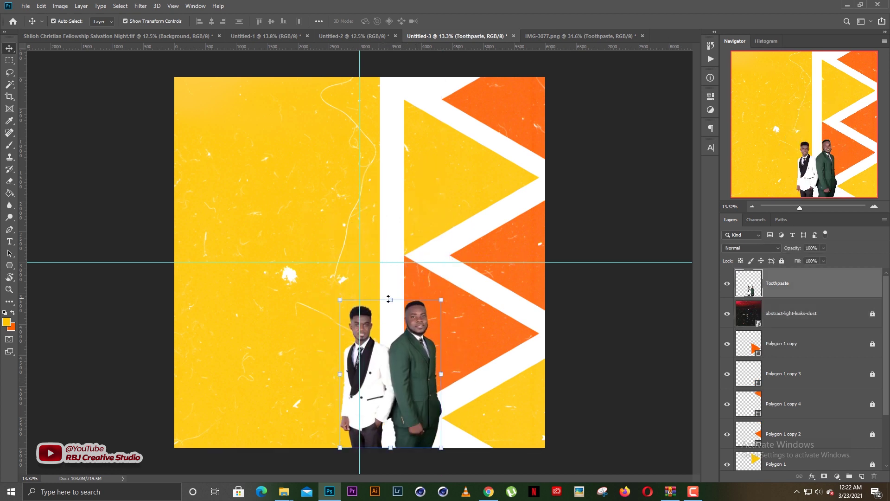
key("ctrl+t")
left_click_drag(391, 295, 404, 198)
key("Return")
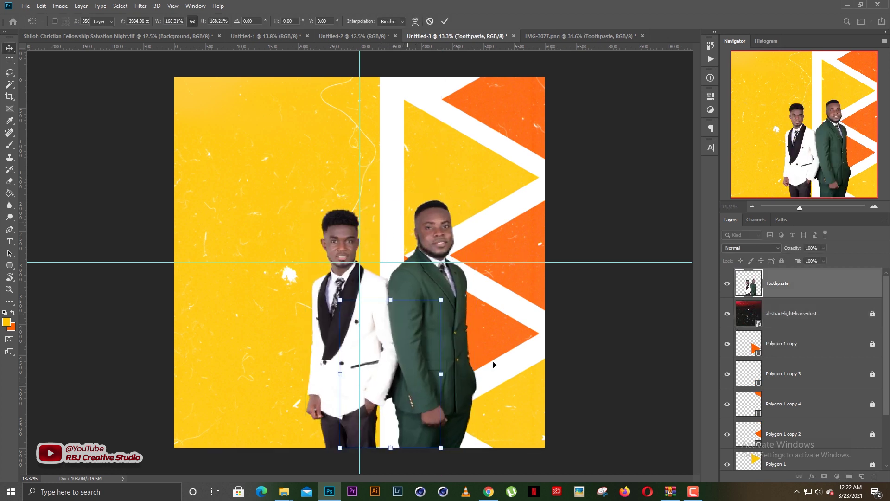
left_click(614, 335)
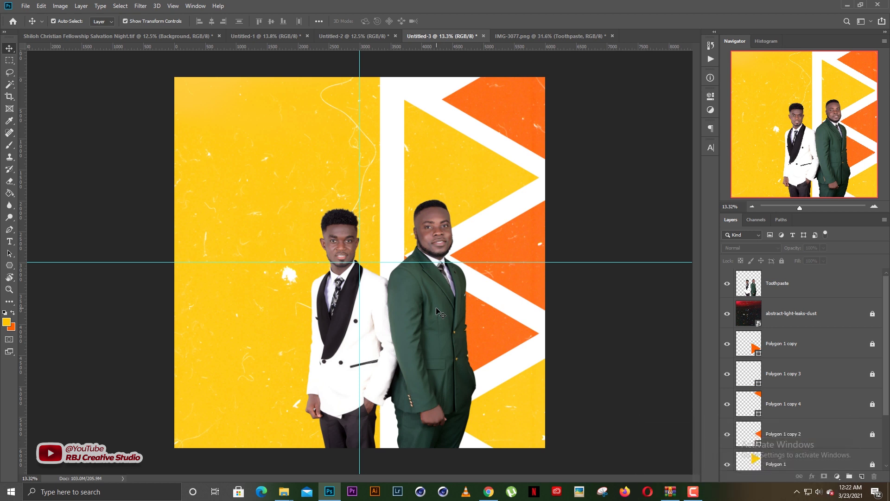
left_click(441, 320)
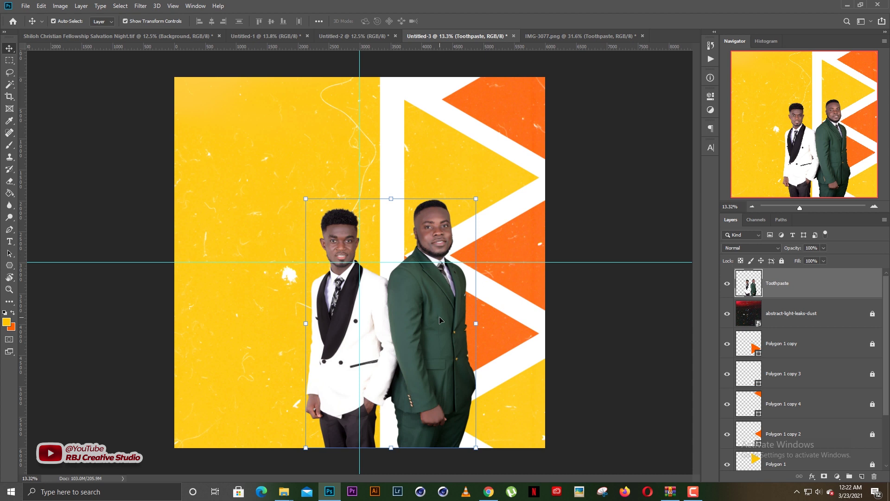
key("ctrl+j")
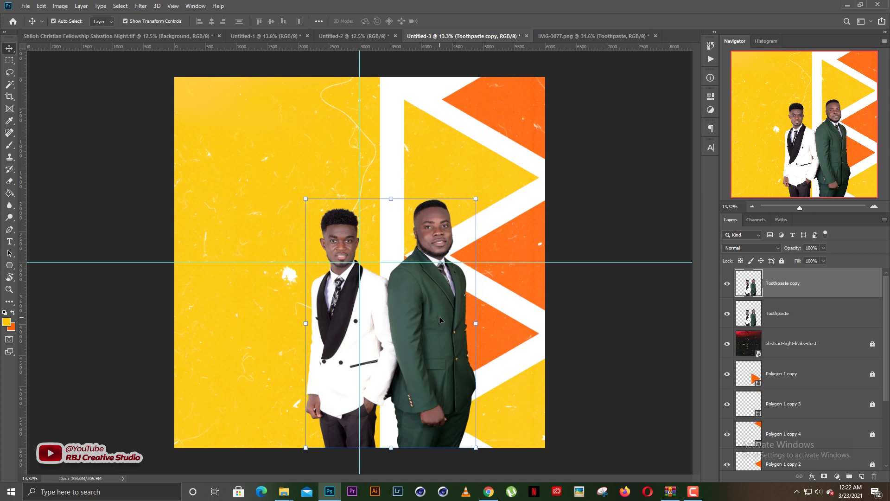
Apply the PSDESIRE Intense_Dramatic Portraits preset in the Camera Raw Filter to the copy
left_click(142, 5)
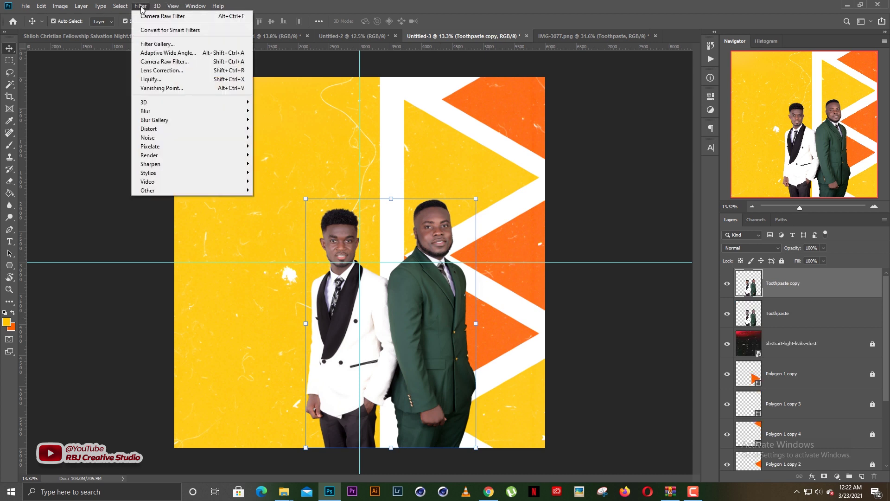
left_click(159, 62)
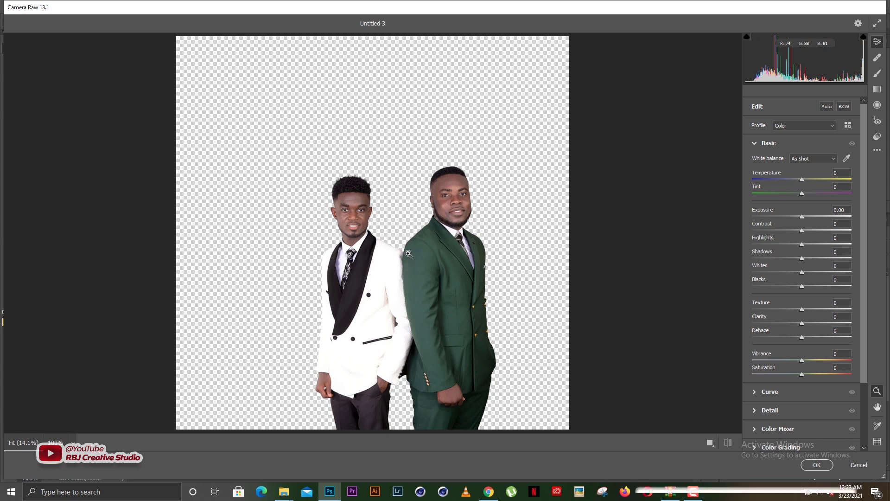
left_click(878, 136)
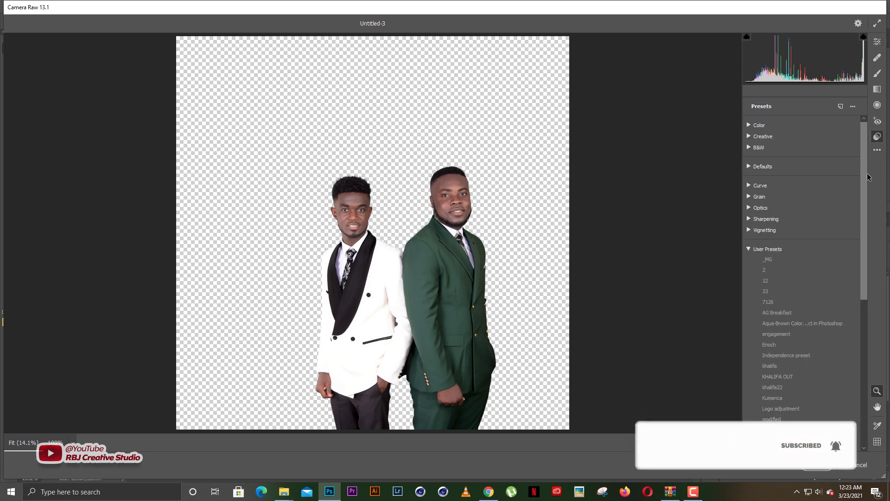
left_click_drag(864, 196, 863, 273)
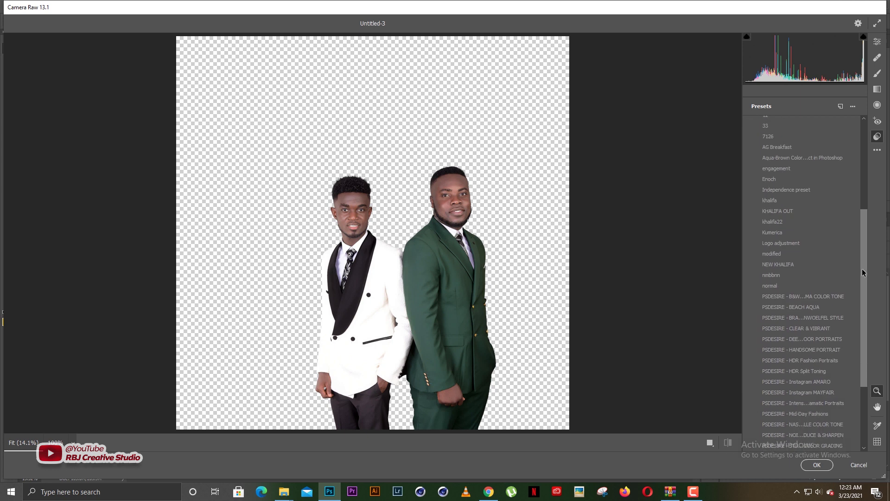
left_click_drag(863, 272, 874, 332)
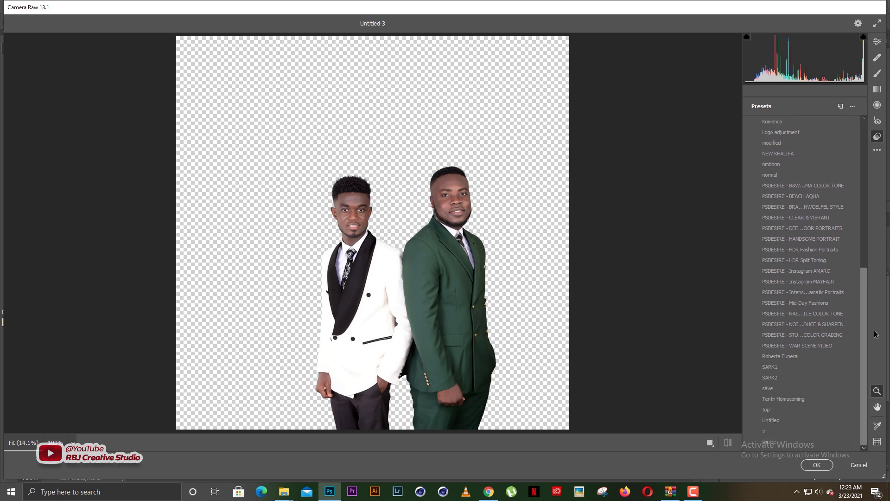
left_click(825, 293)
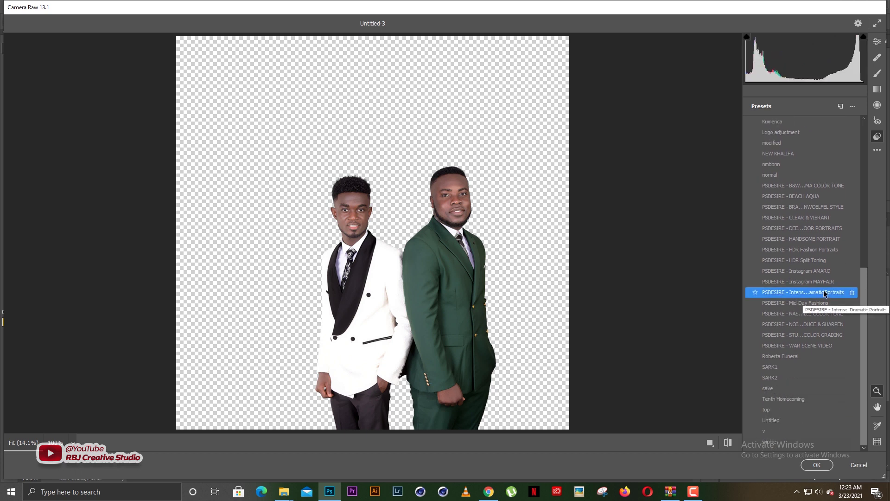
left_click(878, 42)
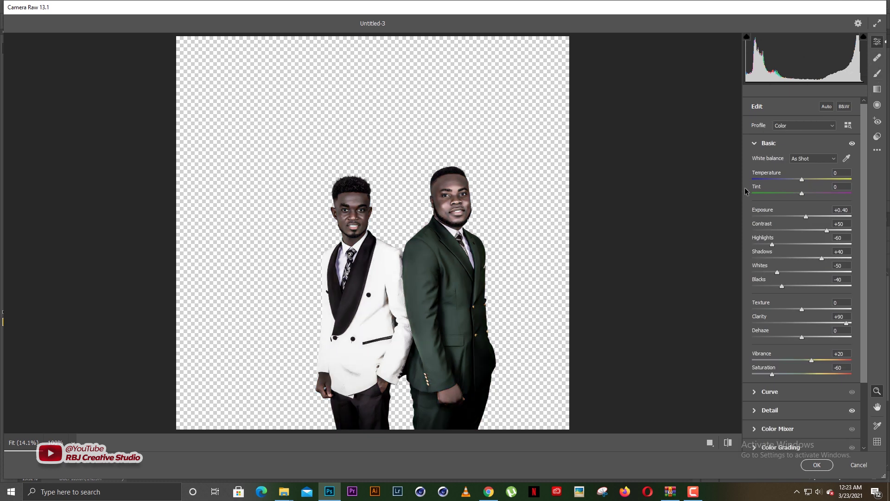
Set Noise Reduction to 0 and Exposure to +0.60, then apply the Camera Raw changes
left_click(773, 144)
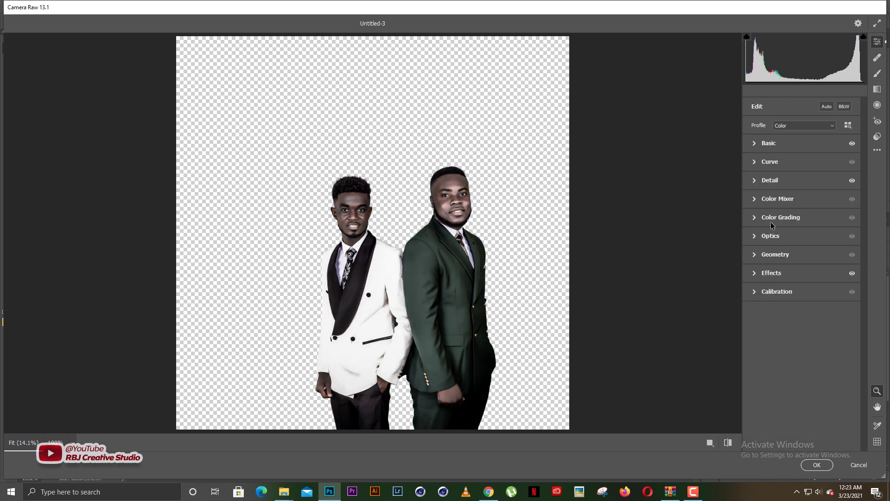
left_click(772, 180)
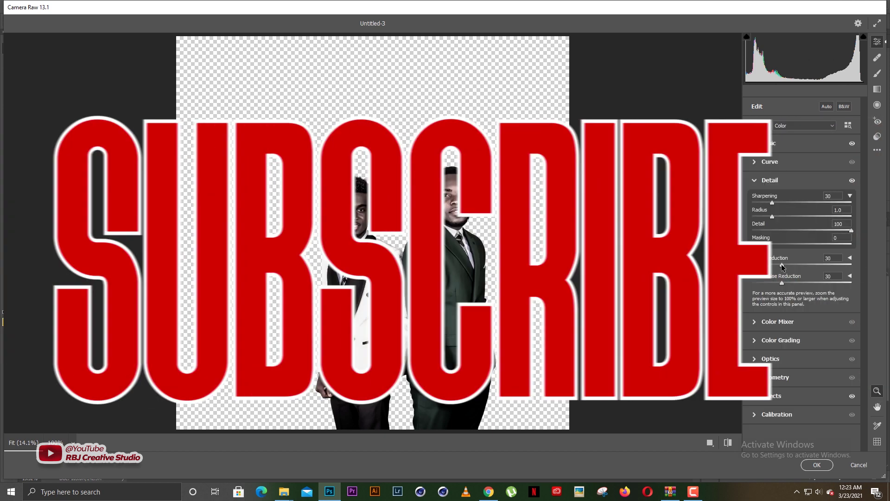
left_click_drag(782, 265, 752, 266)
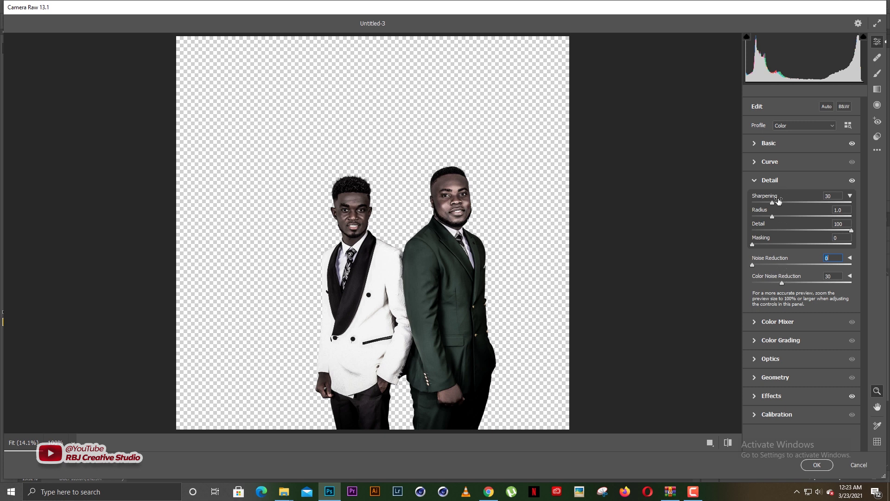
left_click(767, 143)
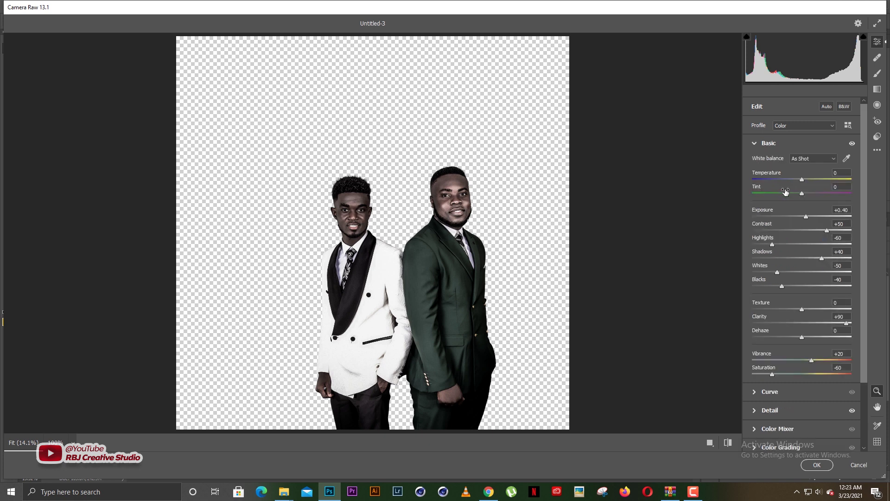
left_click(807, 215)
left_click_drag(807, 216, 808, 215)
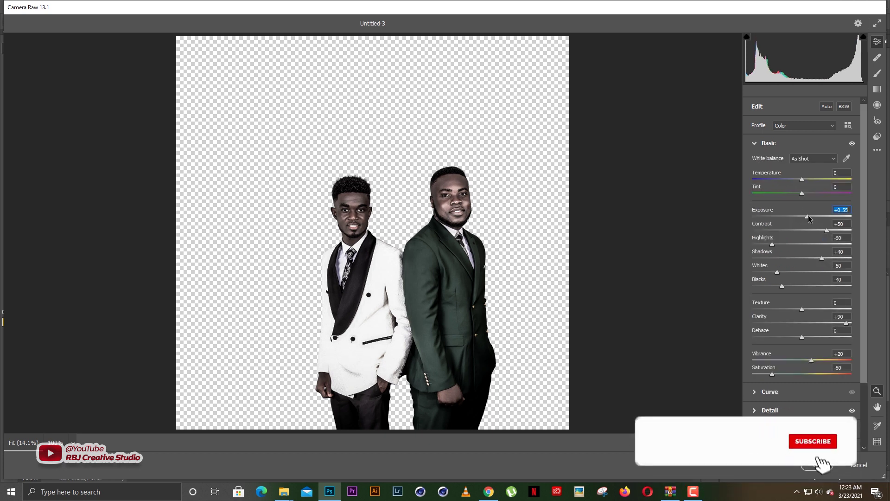
left_click(817, 464)
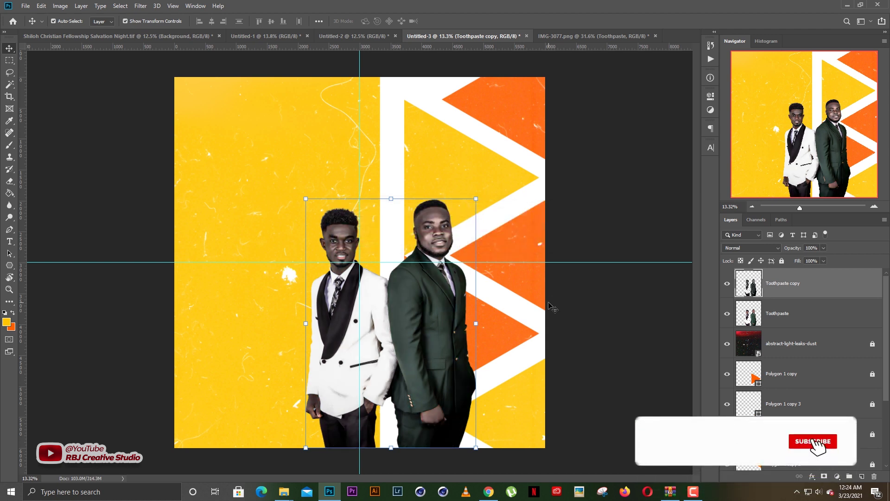
Lower the graded copy's opacity to 95% and view the result
left_click_drag(796, 250, 779, 251)
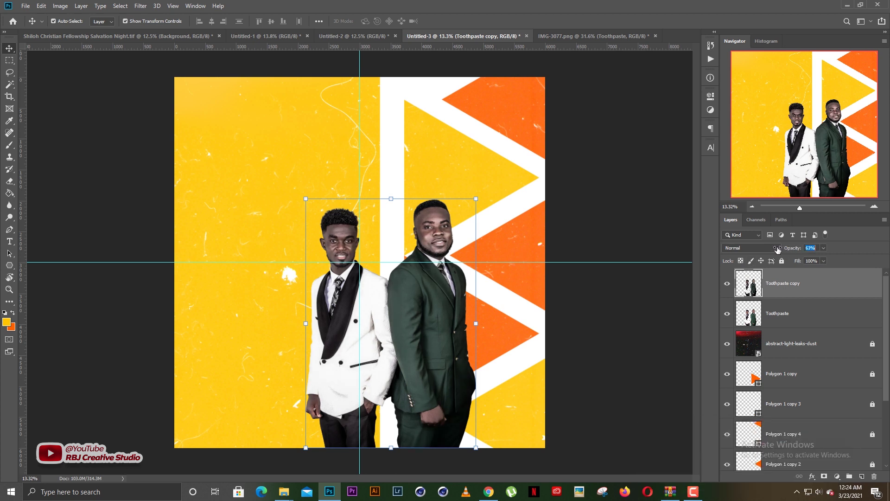
left_click(597, 169)
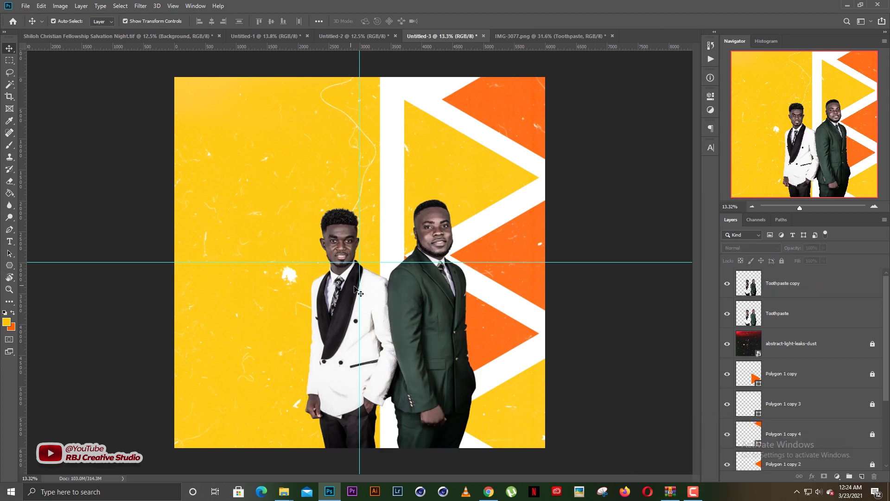
scroll(371, 290, "up", 3)
scroll(371, 290, "down", 3)
scroll(371, 290, "up", 2)
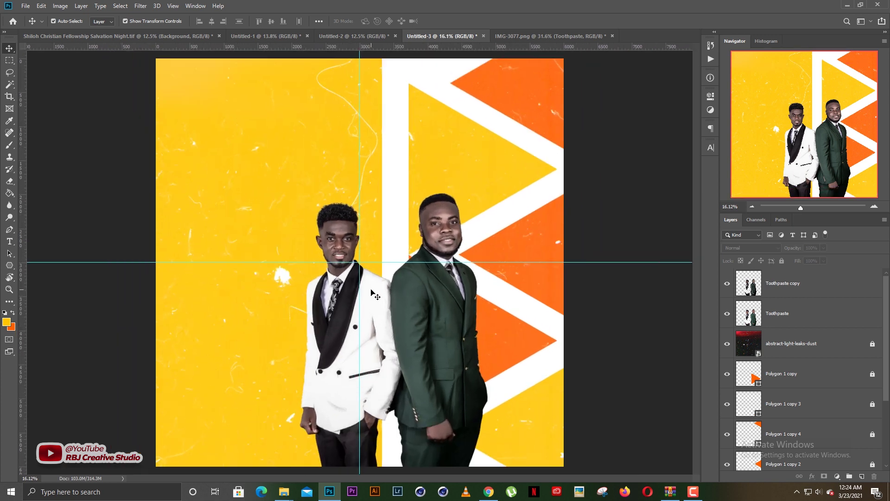
scroll(371, 290, "up", 2)
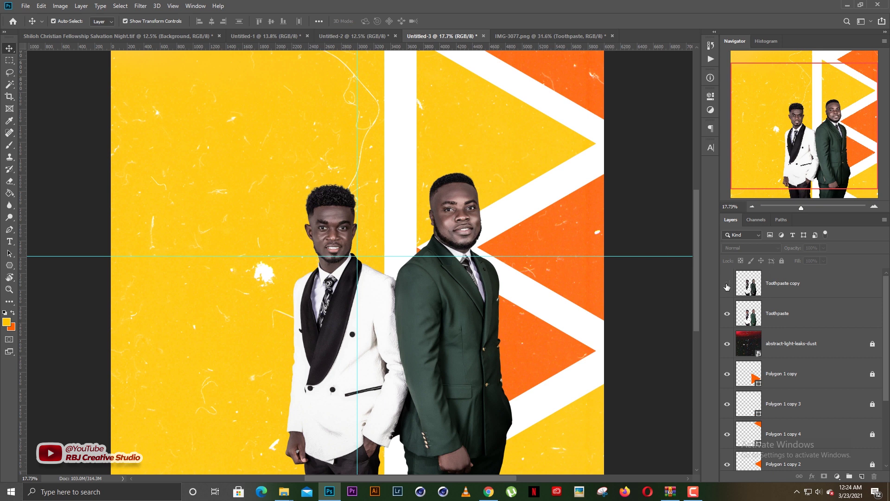
Toggle the graded copy's visibility to compare, then bring up Save As for the flyer
left_click(727, 283)
left_click(728, 285)
left_click(727, 286)
left_click(727, 287)
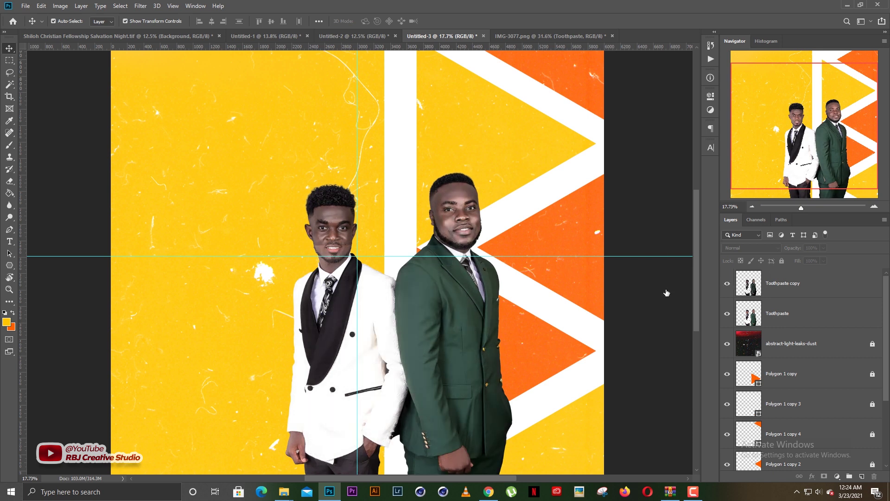
scroll(338, 338, "down", 5)
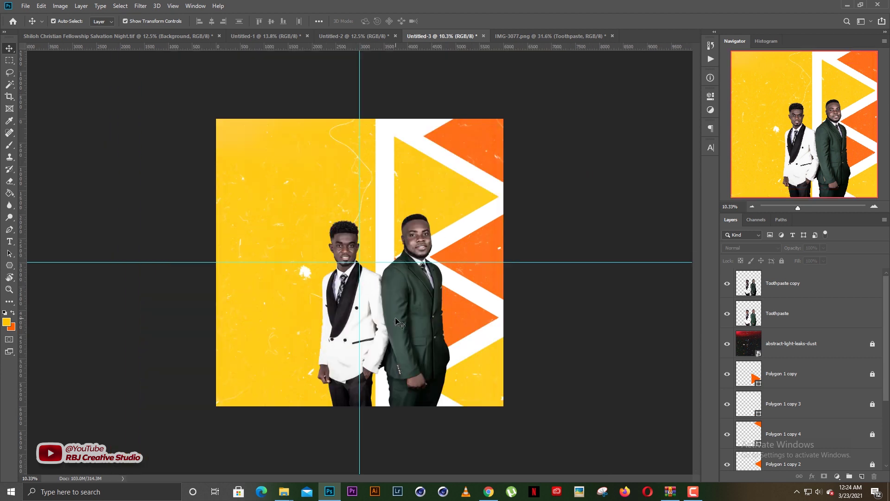
scroll(396, 317, "up", 3)
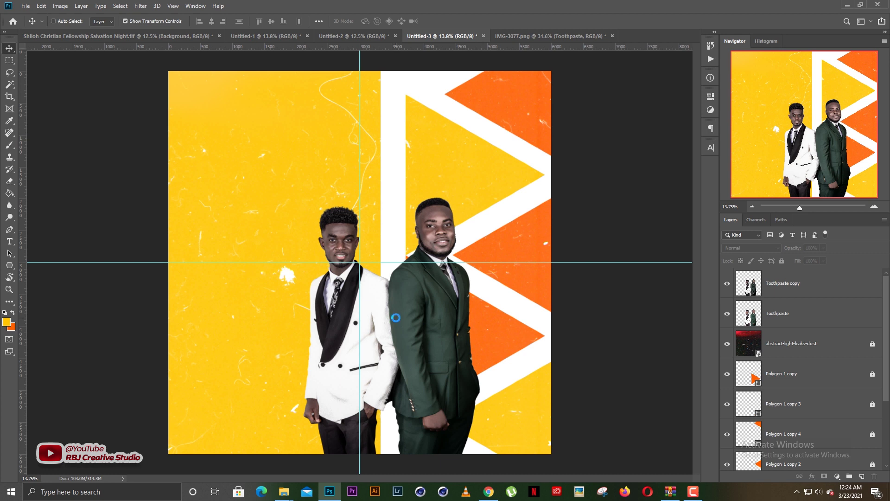
key("ctrl+s")
scroll(137, 122, "up", 2)
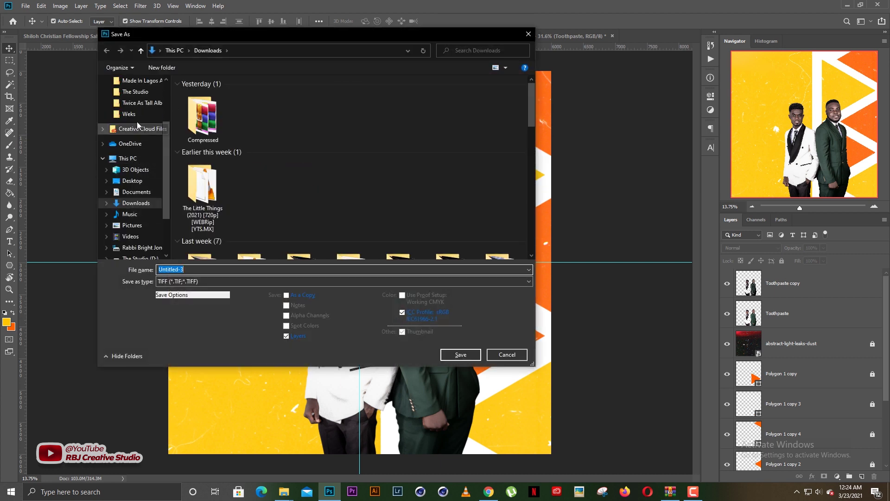
Choose the Weks folder and start entering the flyer's file name
left_click(130, 114)
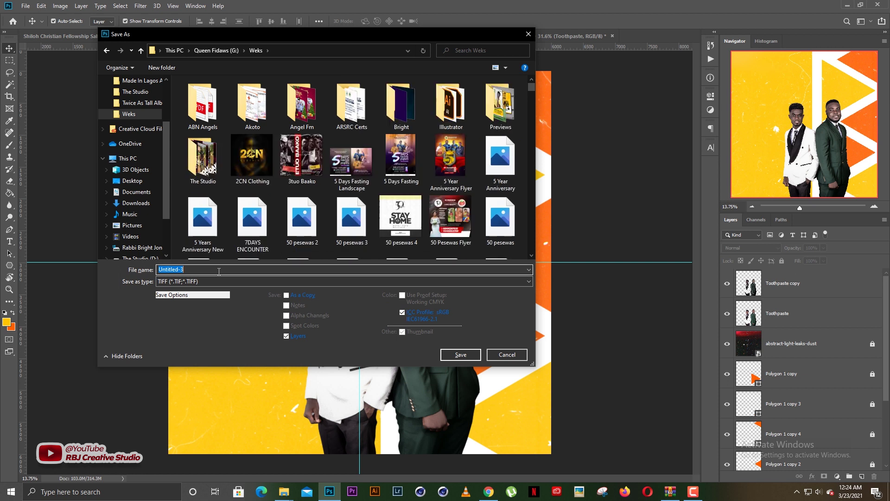
type("Shiloh")
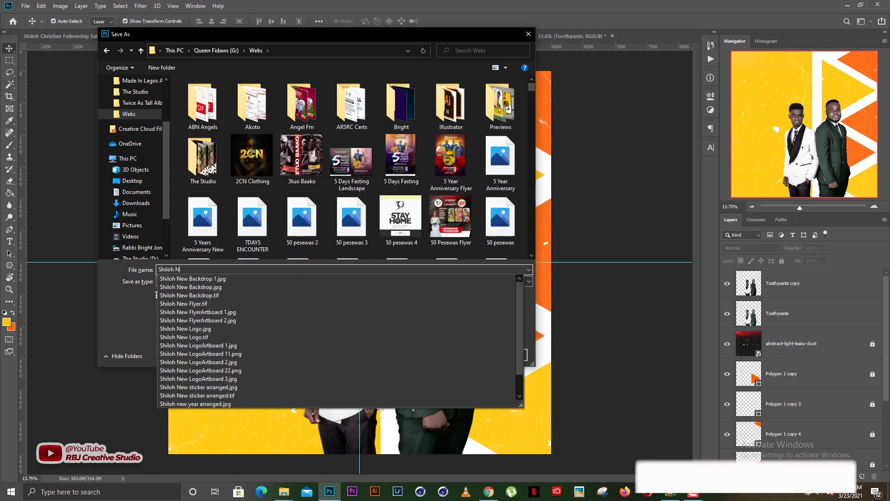
type(" New flt")
key("BackSpace")
type("yer")
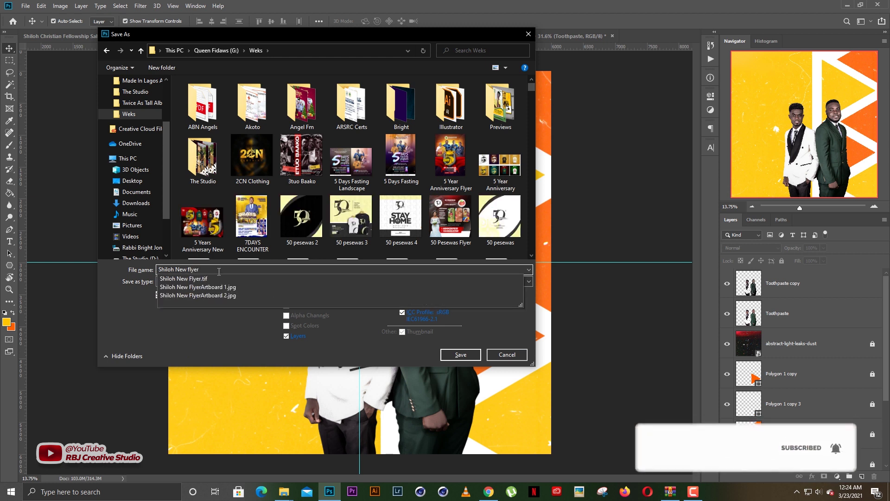
key("BackSpace")
key("BackSpace")
key("BackSpace")
key("BackSpace")
key("BackSpace")
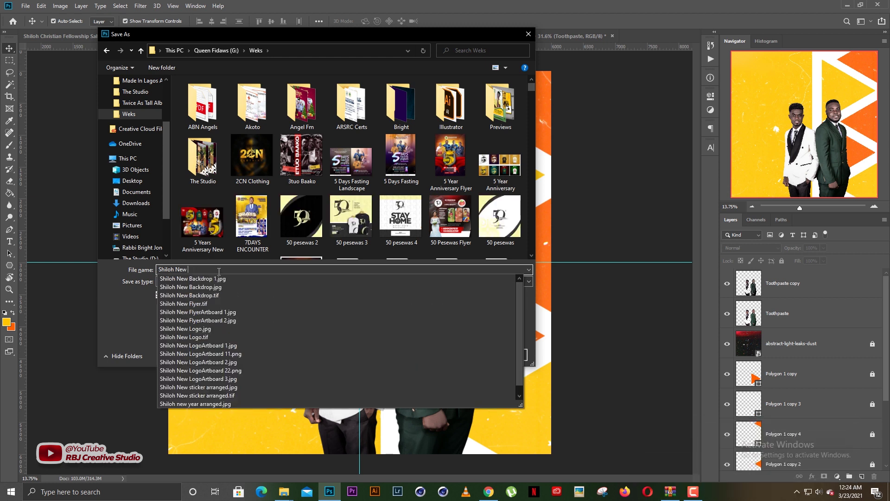
type("church")
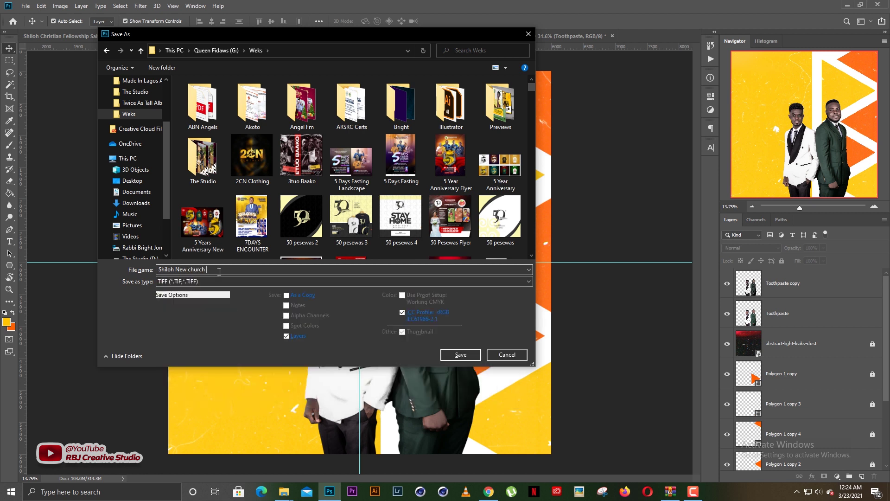
type(" flyer")
left_click_drag(221, 270, 177, 257)
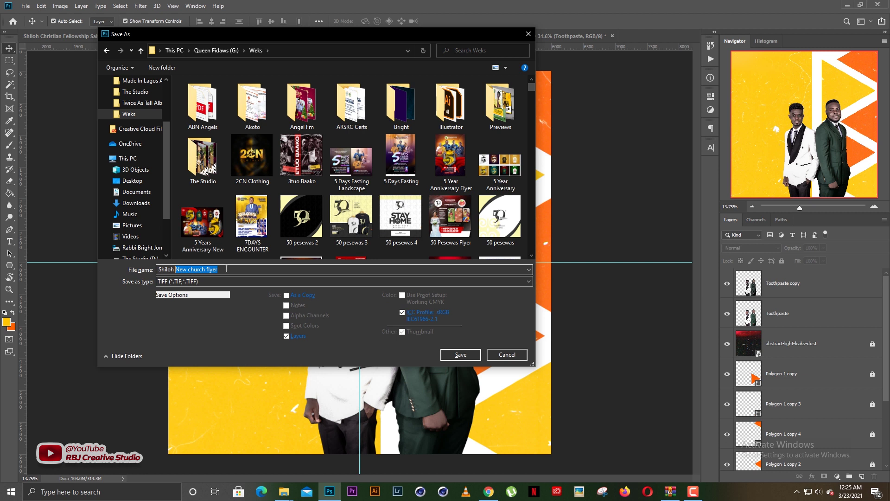
key("BackSpace")
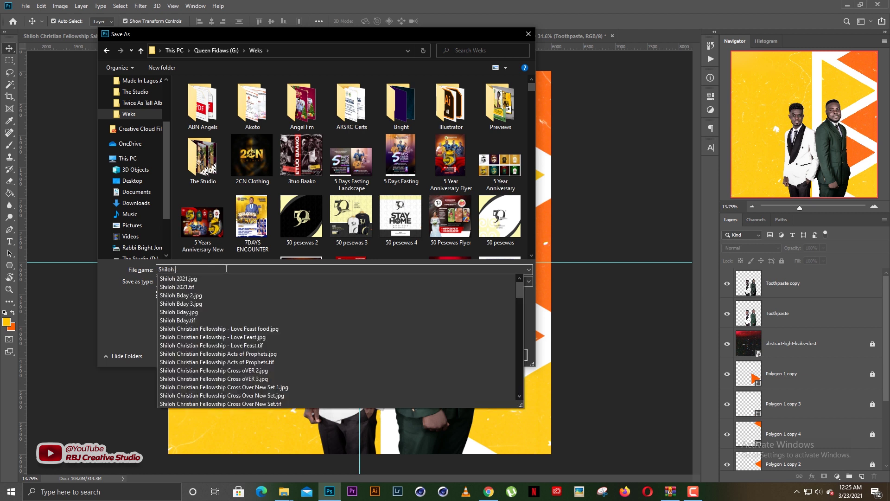
Finish the name as 'Shiloh New Church flyer' and save it as TIFF
scroll(247, 357, "down", 10)
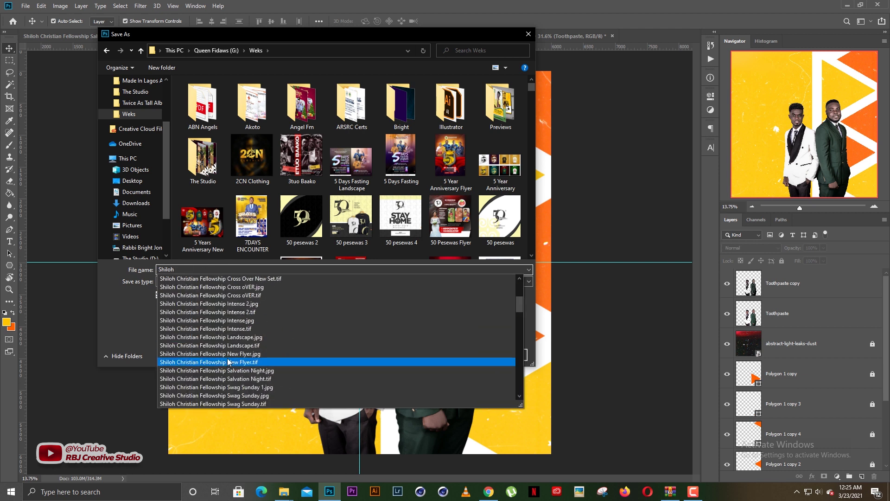
scroll(247, 356, "down", 6)
scroll(247, 357, "up", 10)
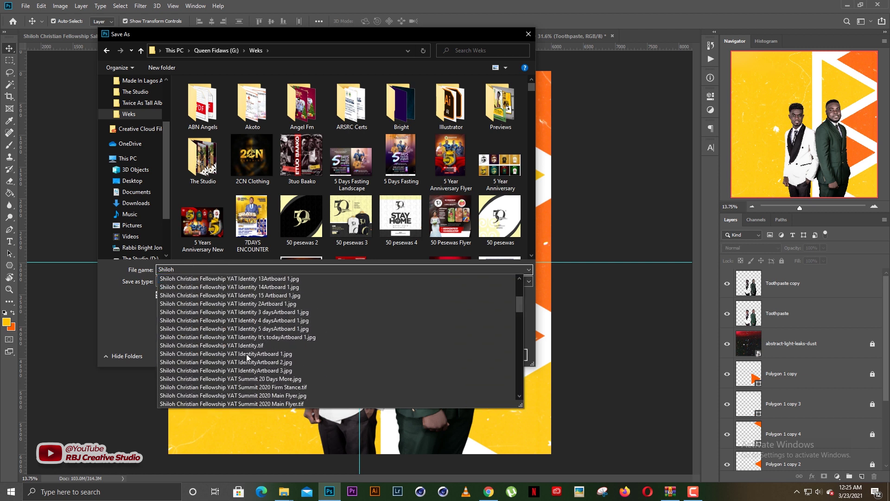
left_click(116, 324)
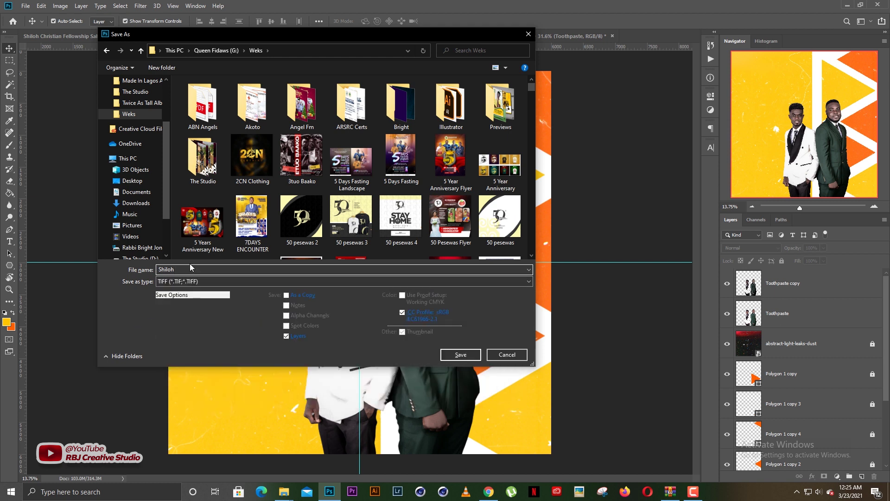
type("New")
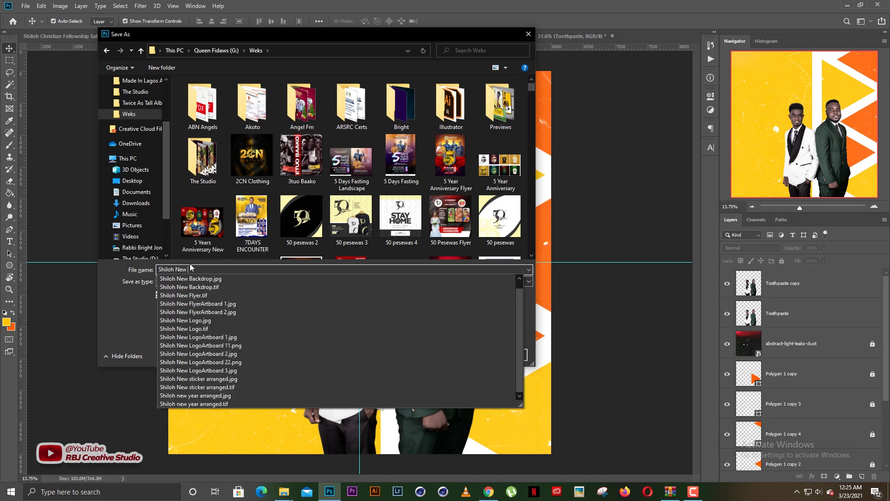
type(" Flyer")
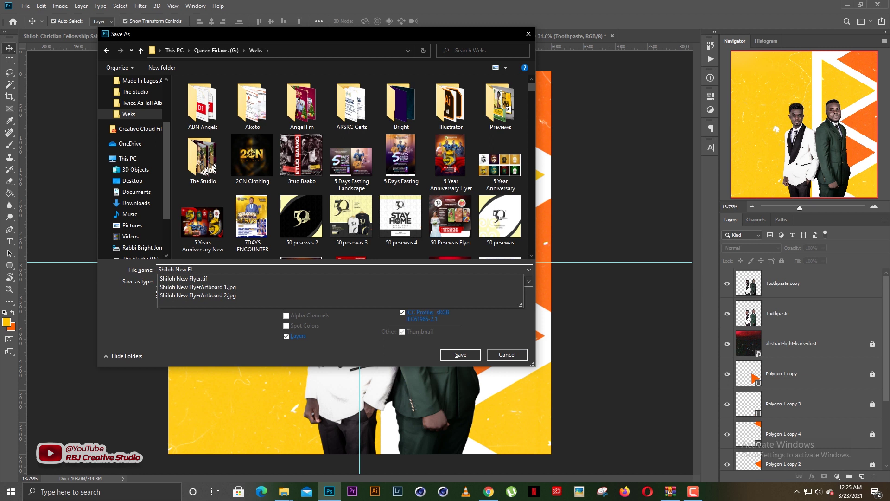
key("BackSpace")
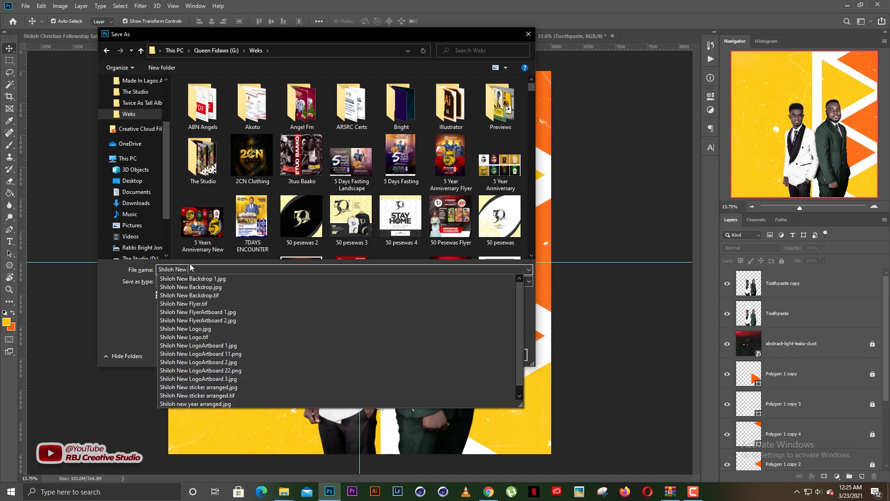
type("Church ")
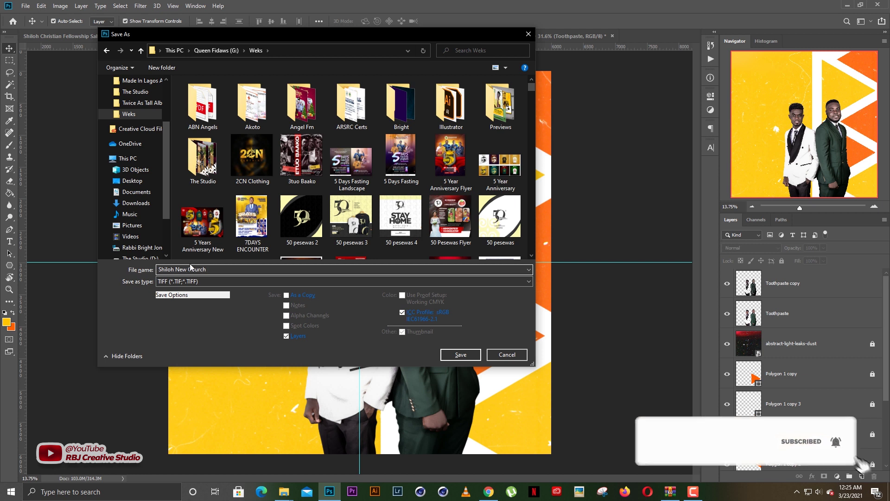
type("flyer")
key("Return")
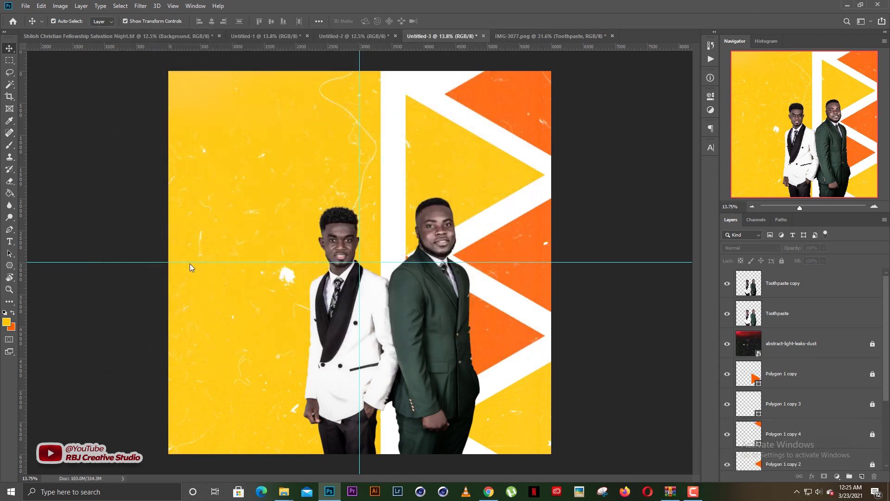
key("Return")
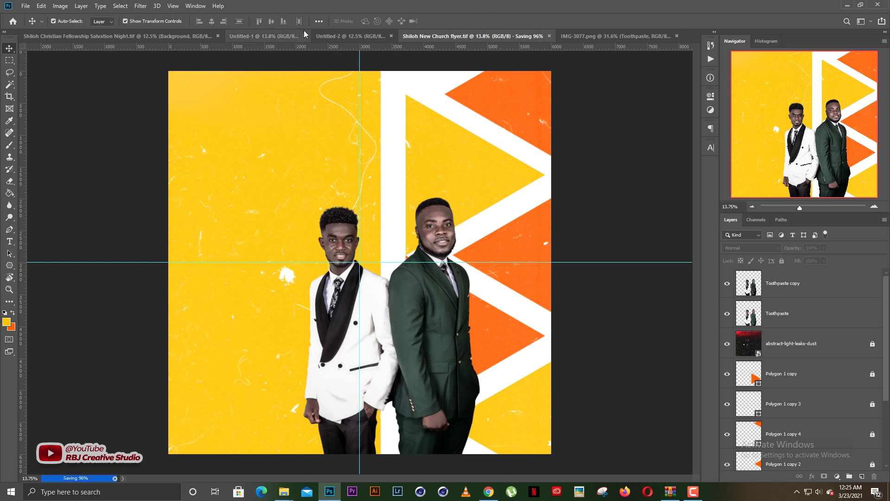
left_click(327, 36)
scroll(367, 222, "up", 3)
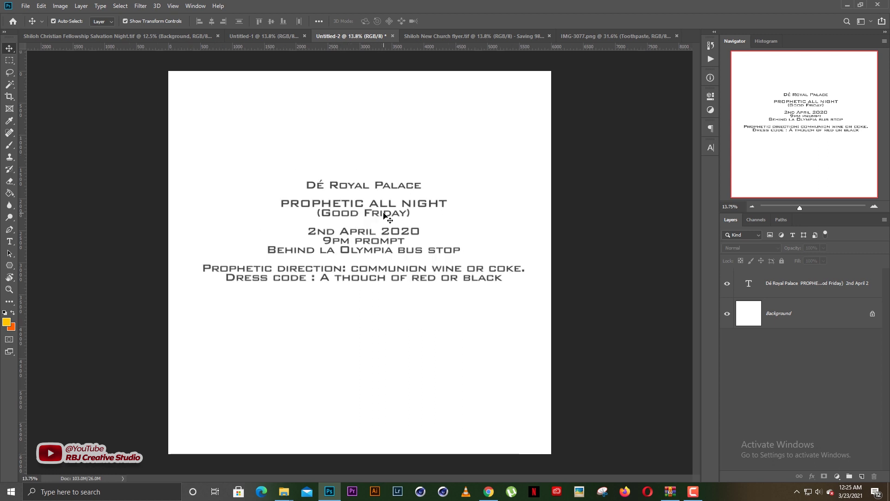
left_click(376, 193)
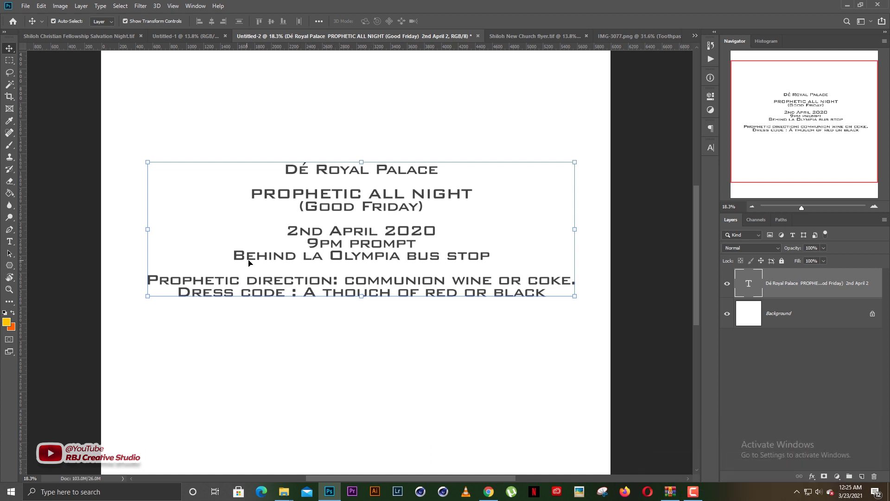
scroll(393, 254, "down", 4)
scroll(394, 241, "up", 3)
scroll(394, 241, "down", 3)
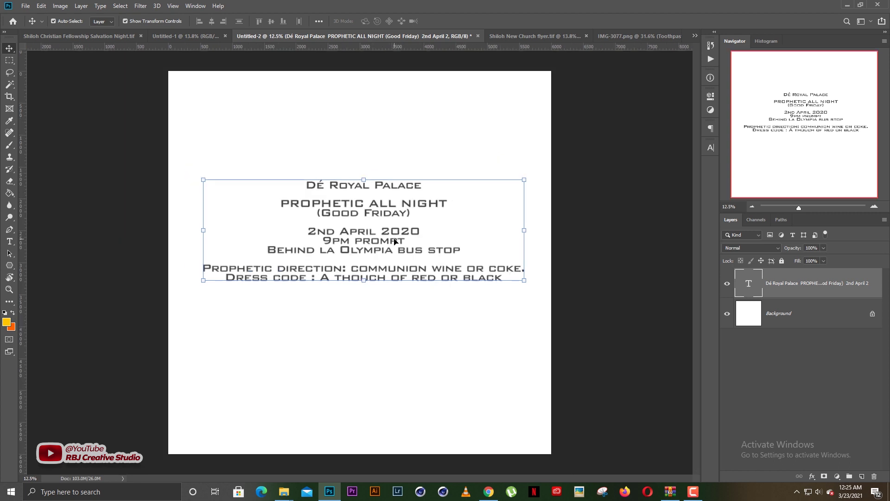
scroll(396, 242, "up", 2)
scroll(365, 241, "up", 1)
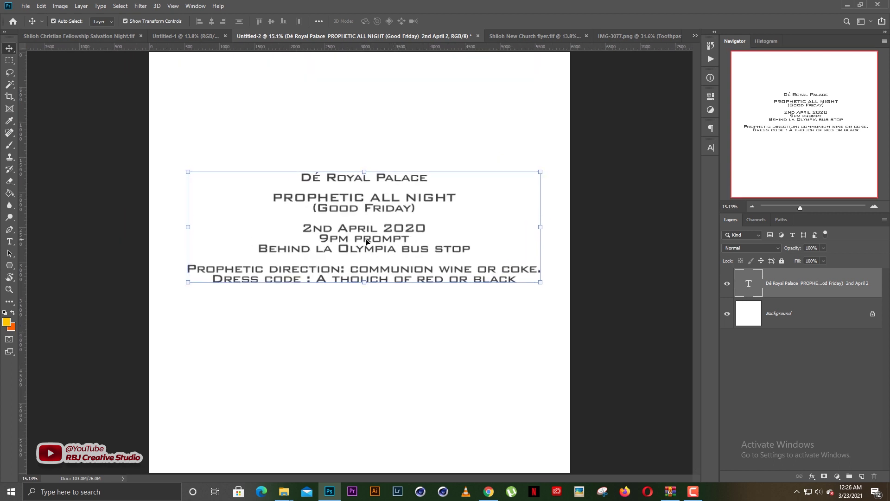
left_click(510, 36)
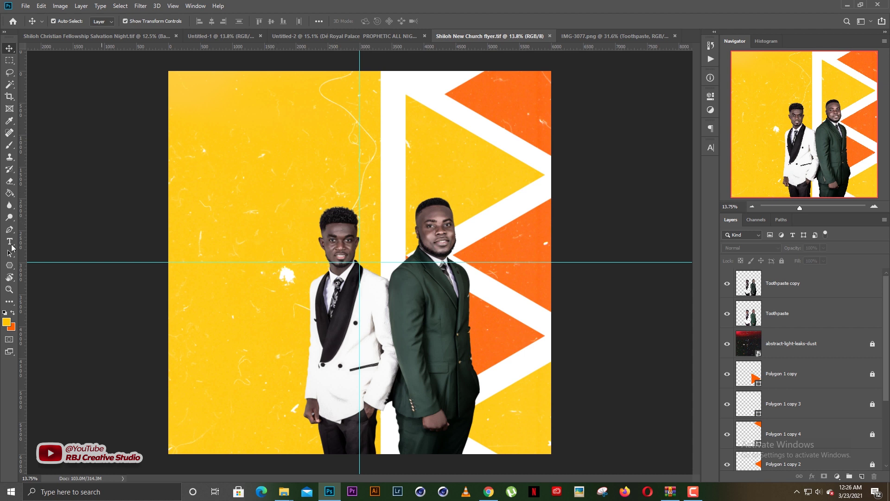
Add a Lorem Ipsum text layer on the yellow area left of the men and search fonts for 'ubuntu'
key("t")
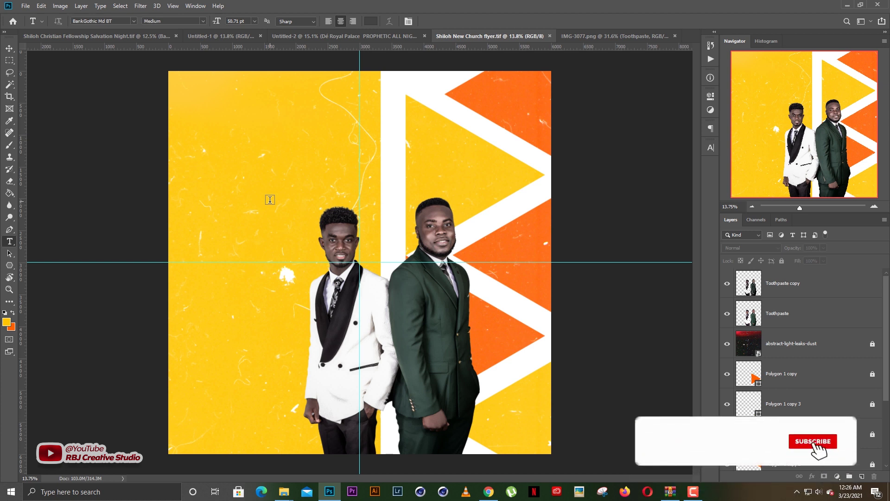
left_click(289, 176)
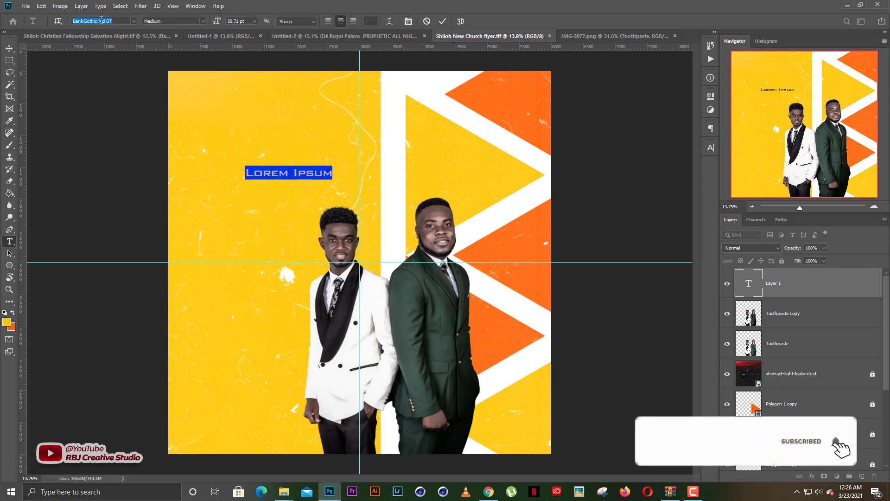
left_click(134, 21)
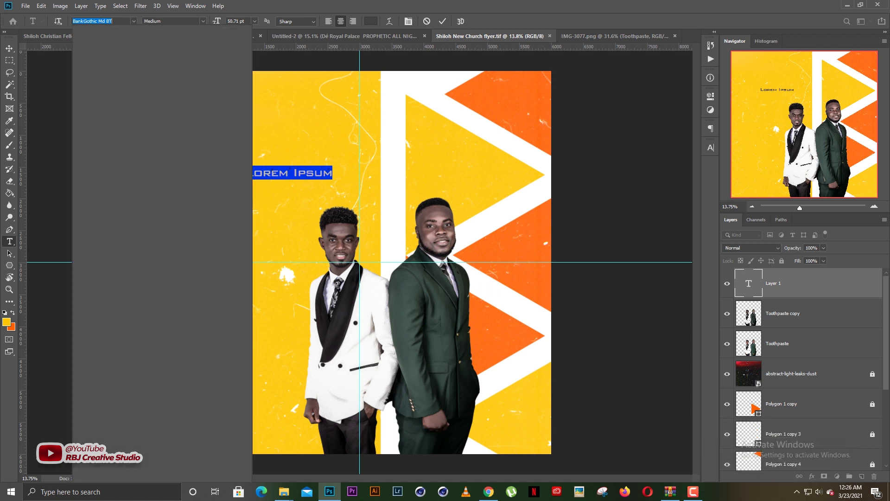
type("ubuntu")
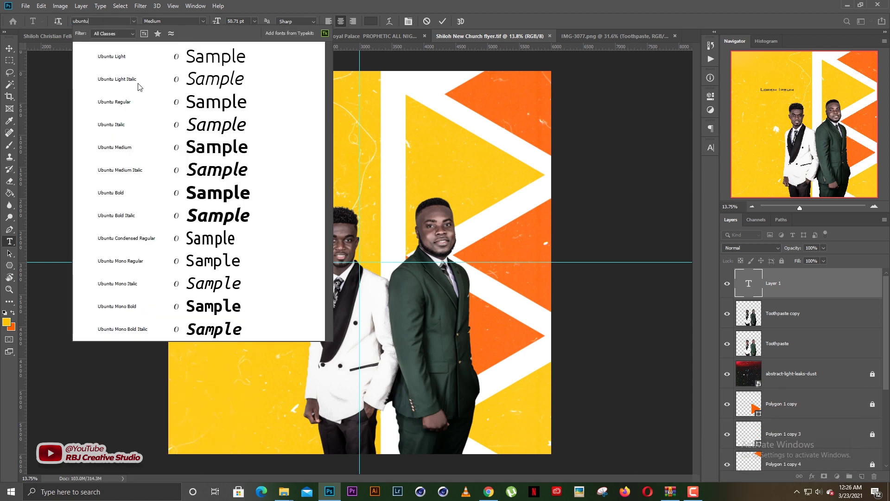
Type 'prophetic' in Ubuntu Bold, enlarge it to about 179.71 pt and colour it white
left_click(212, 193)
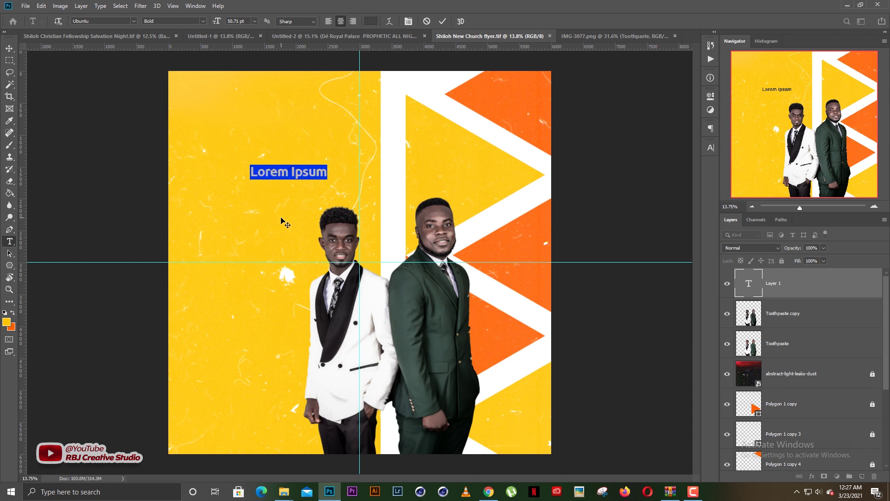
type("pr")
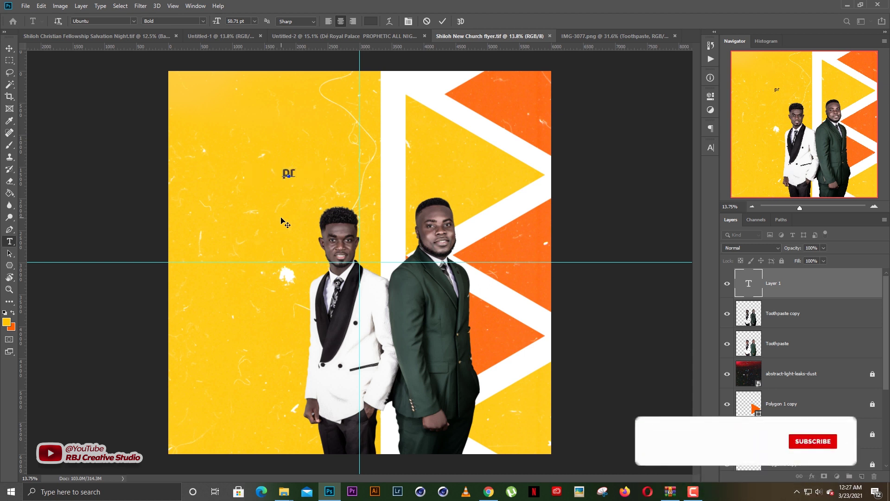
type("ophetic")
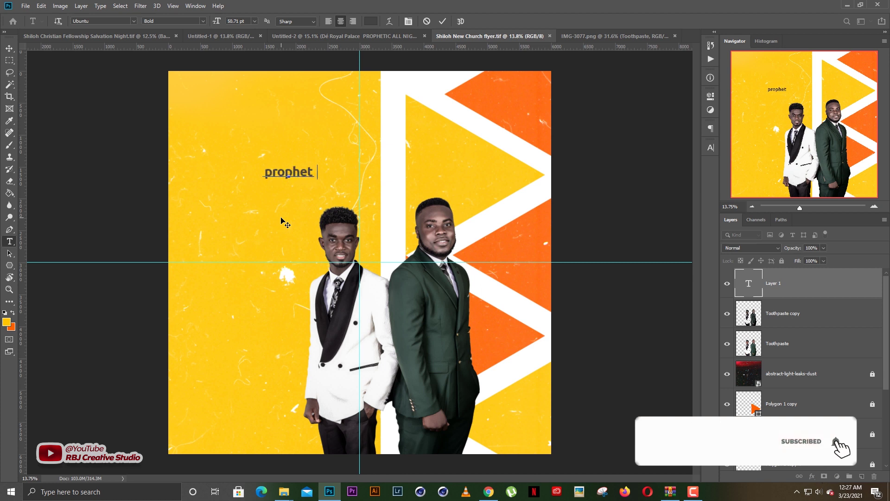
key("ctrl+a")
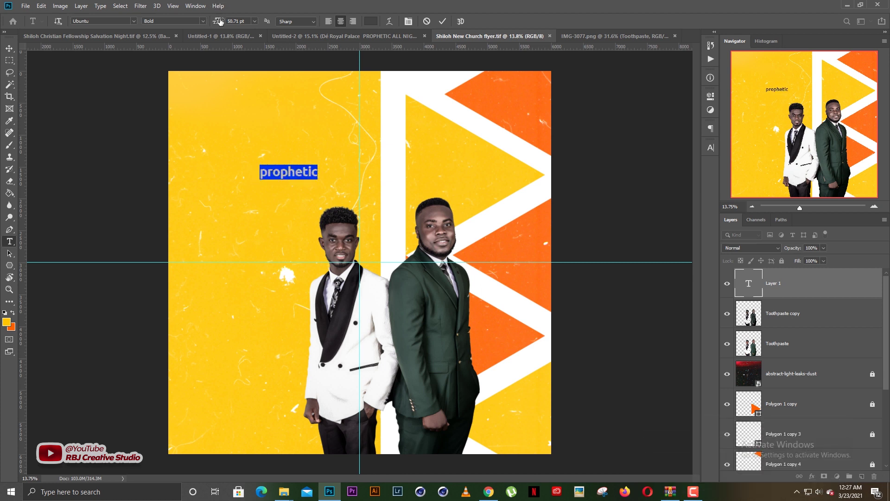
left_click_drag(217, 21, 278, 24)
left_click(371, 22)
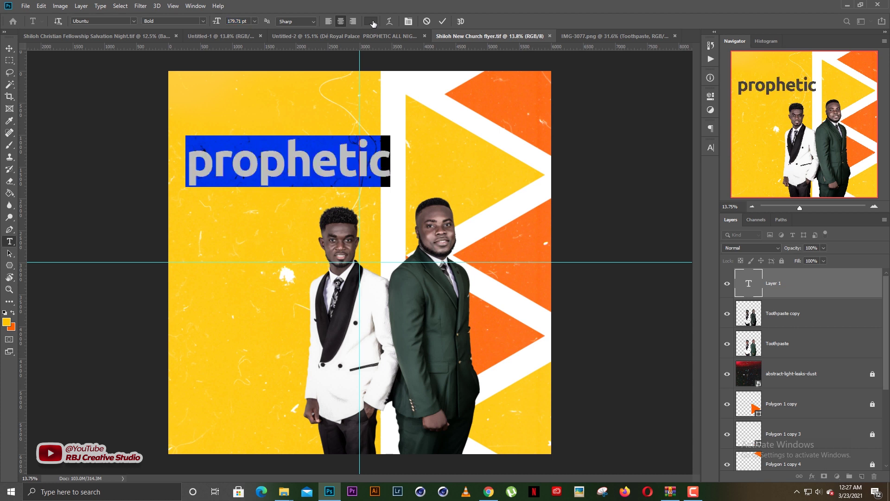
left_click_drag(597, 279, 575, 267)
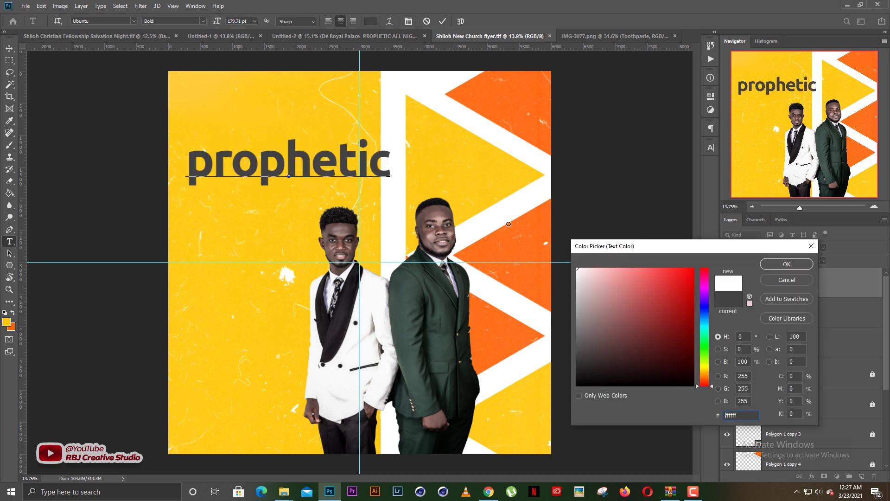
left_click(767, 266)
Tighten the prophetic tracking to -80 and commit the text
left_click(710, 148)
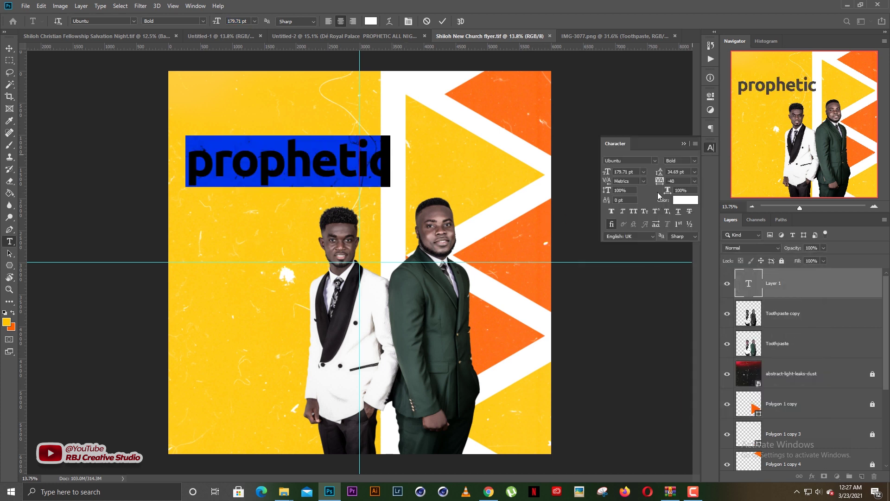
scroll(682, 181, "down", 4)
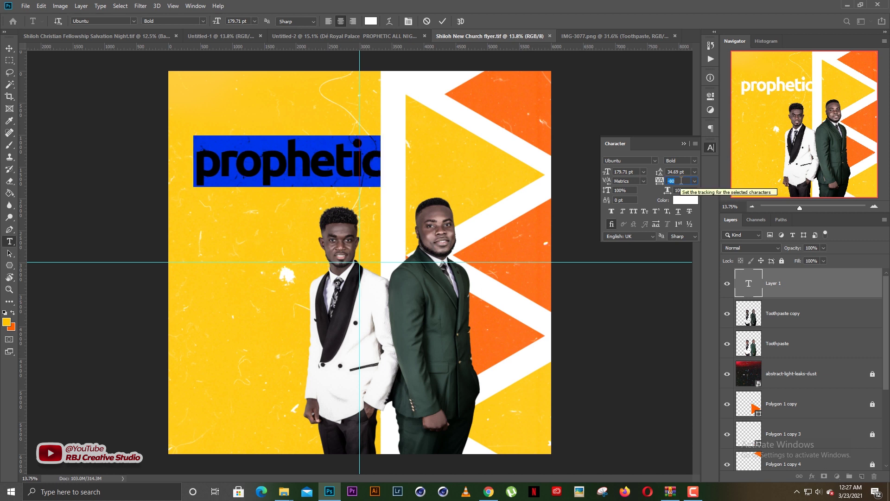
left_click(684, 144)
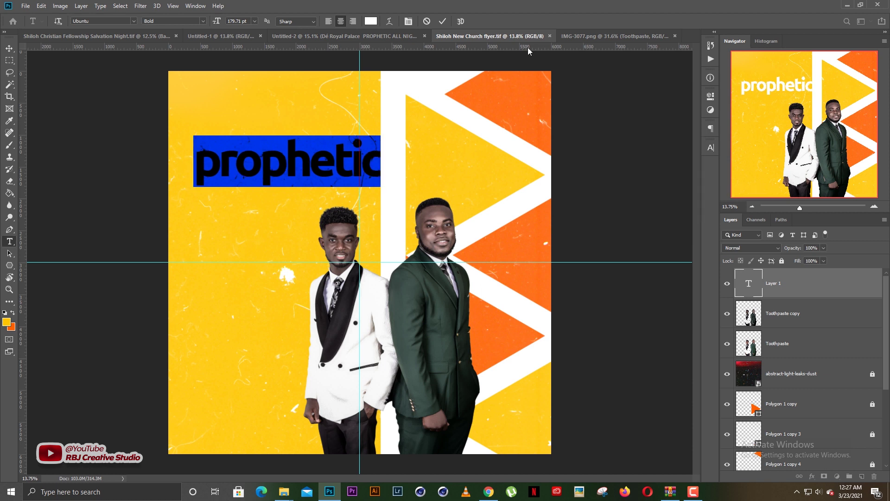
left_click(446, 20)
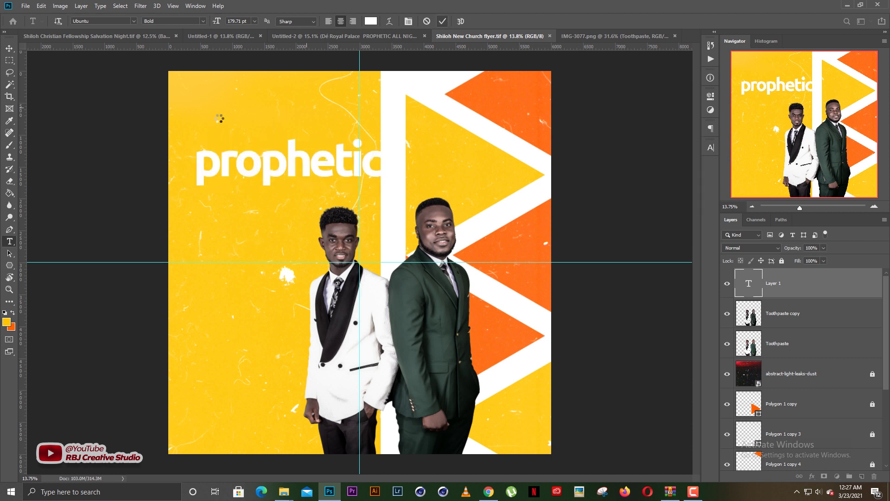
left_click(9, 49)
Scale prophetic to about 81% and position it above the men in the upper left
left_click_drag(333, 158, 305, 178)
key("ctrl+t")
left_click_drag(380, 157, 322, 188)
key("Return")
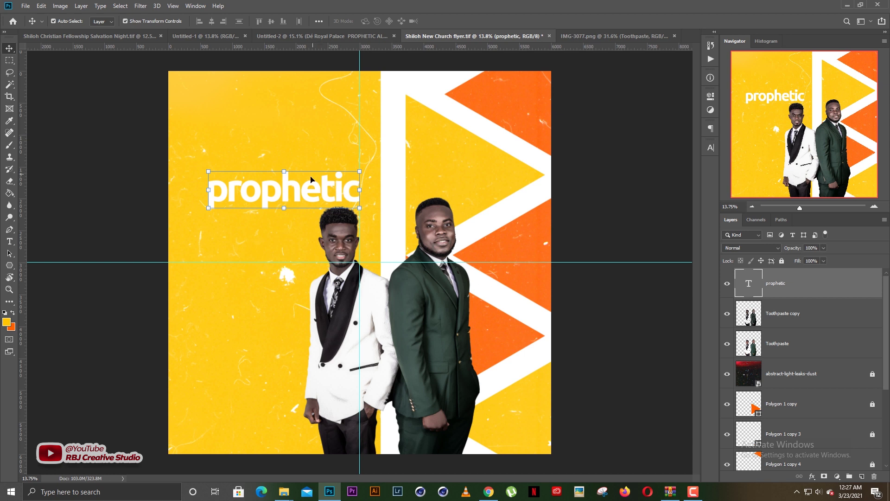
mouse_move(293, 207)
left_mouse_down()
mouse_move(296, 176)
mouse_move(295, 192)
left_mouse_up()
Duplicate the headline below itself and retype the copy as 'all night'
key("t")
double_click(295, 190)
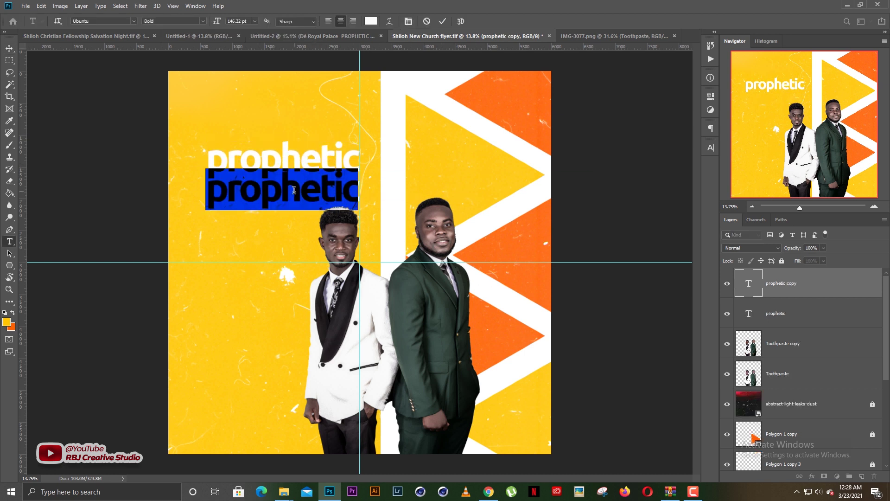
type("all night")
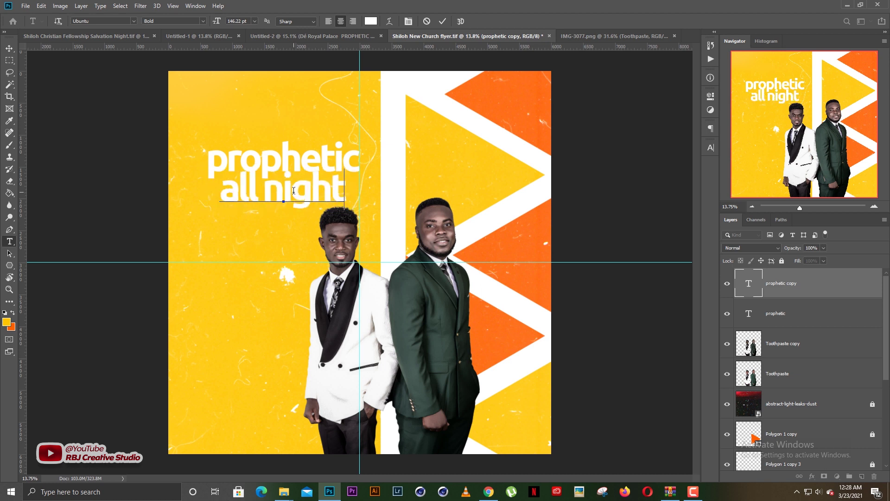
key("ctrl+Return")
key("v")
left_click_drag(283, 183, 273, 183)
Enlarge the 'all night' line to about 121% and nudge it up slightly
key("ctrl+t")
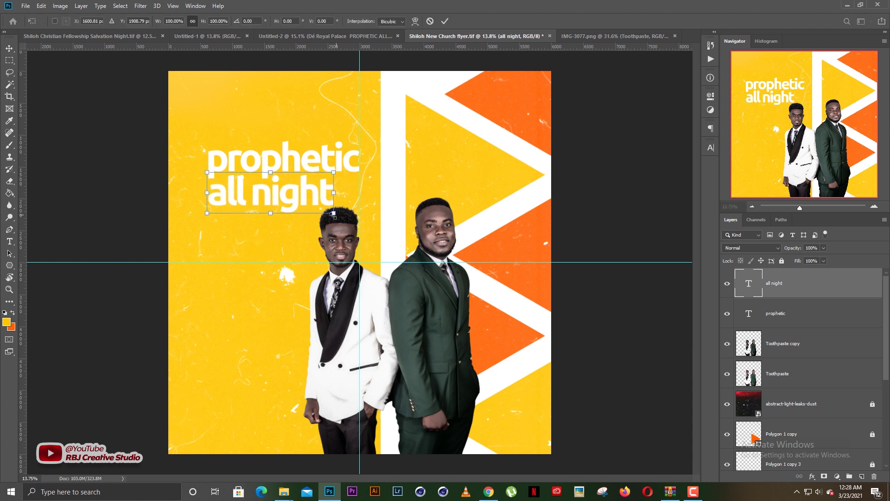
left_click_drag(334, 213, 358, 230)
key("Return")
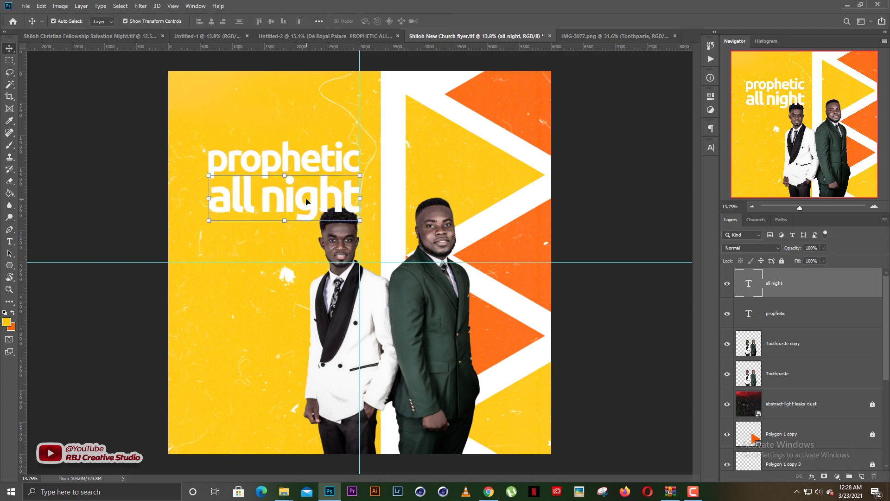
key("shift+Up")
key("shift+Up")
key("shift+Up")
key("shift+Up")
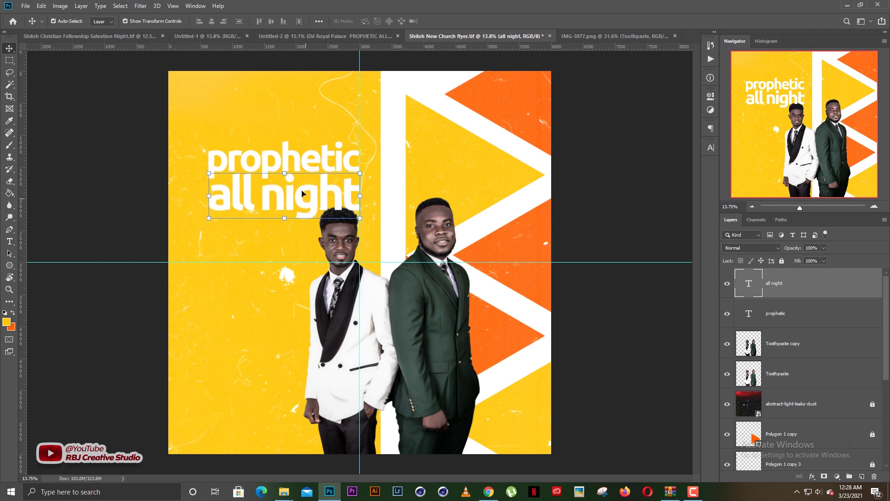
left_click(91, 177)
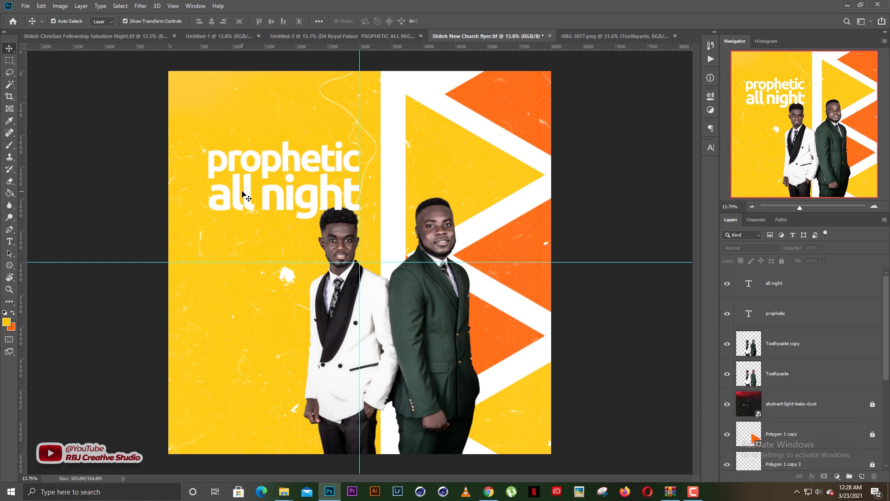
Capitalise the second line to read 'All night'
double_click(243, 193)
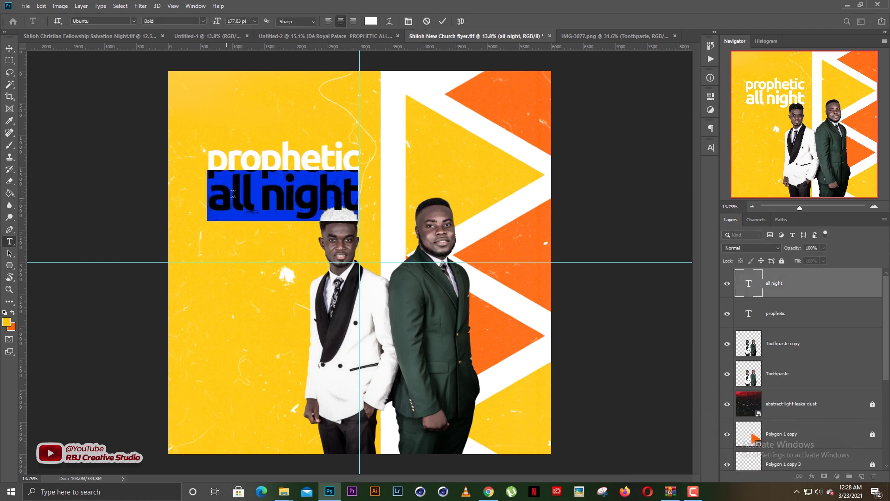
left_click(233, 194)
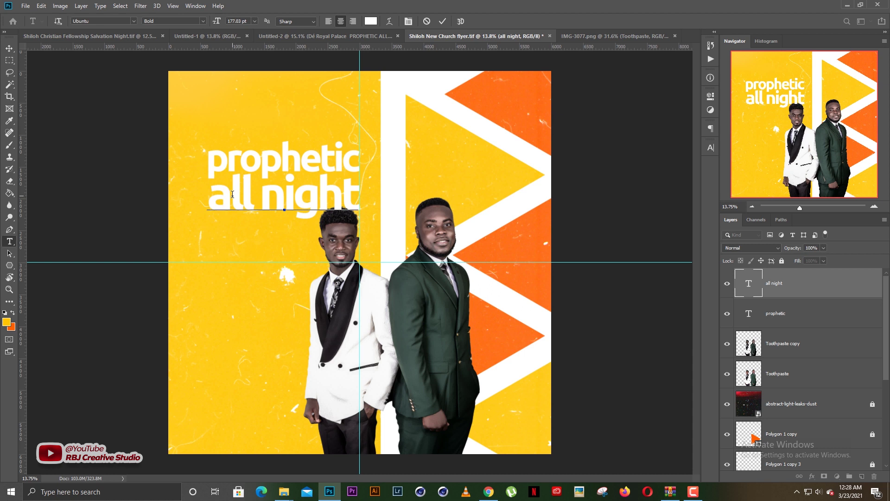
key("BackSpace")
type("A")
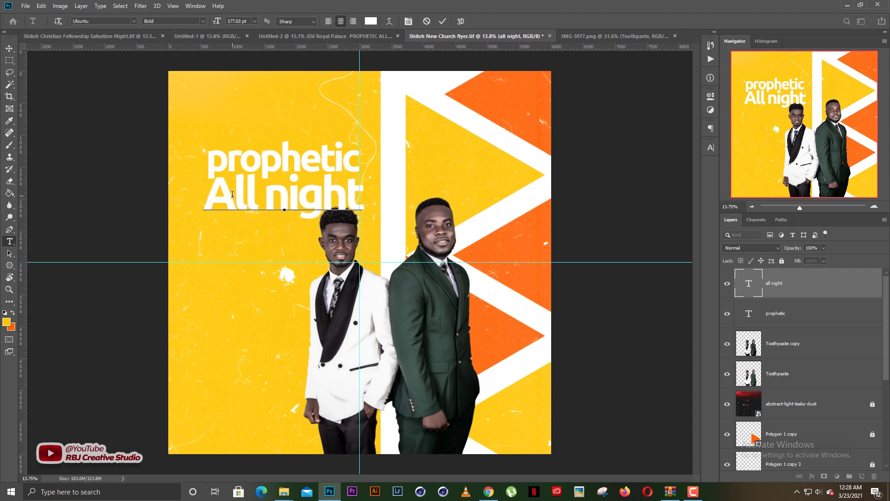
key("ctrl+Return")
key("v")
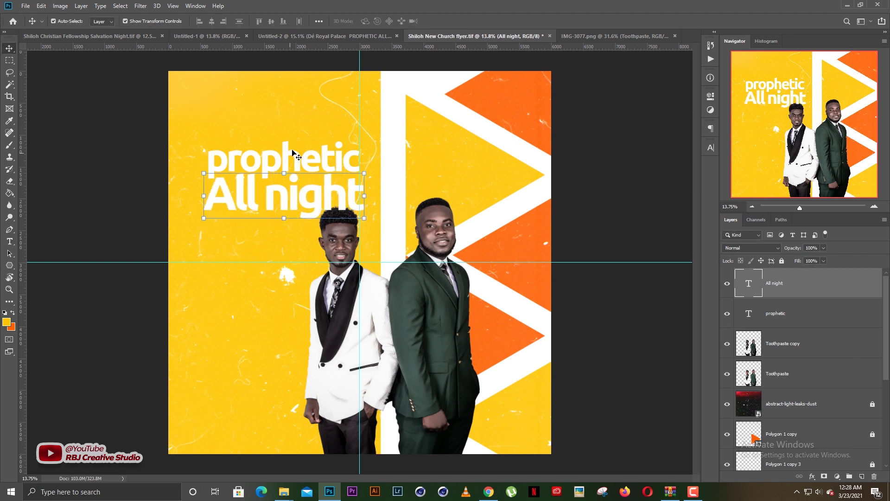
Capitalise the headline to read 'Prophetic'
left_click(292, 153)
double_click(224, 159)
left_click(228, 156)
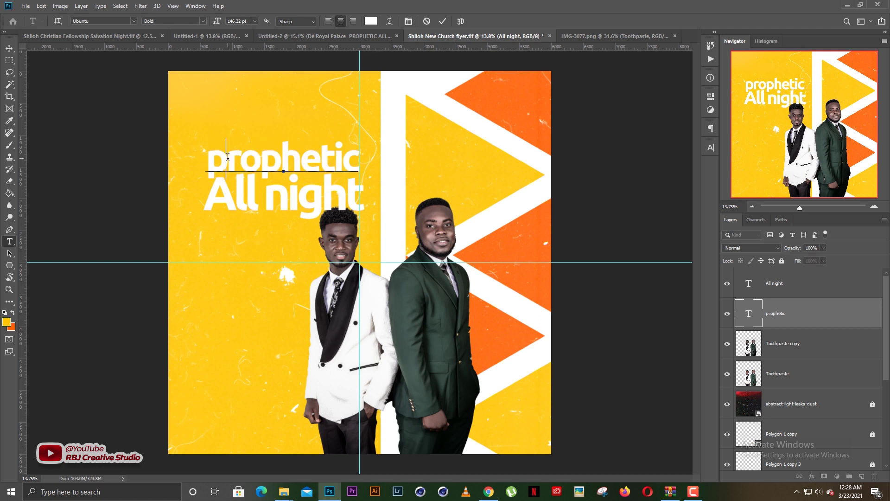
key("BackSpace")
type("O")
key("BackSpace")
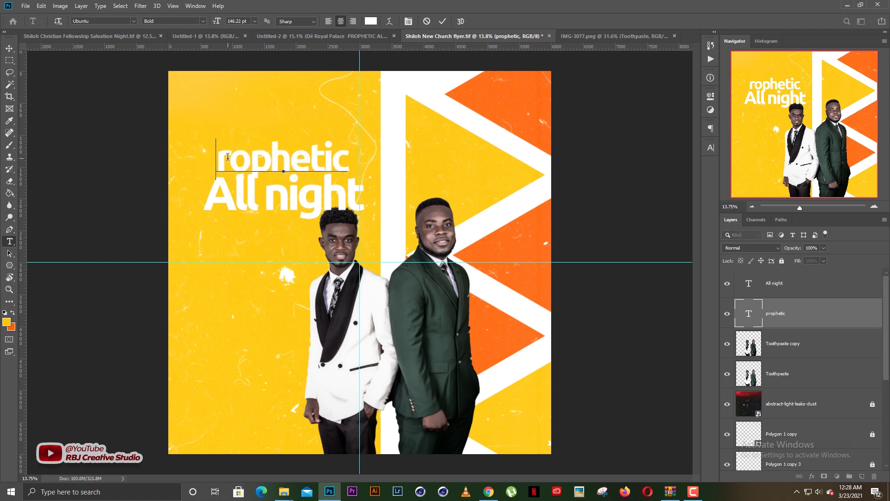
type("P")
key("ctrl+Return")
key("v")
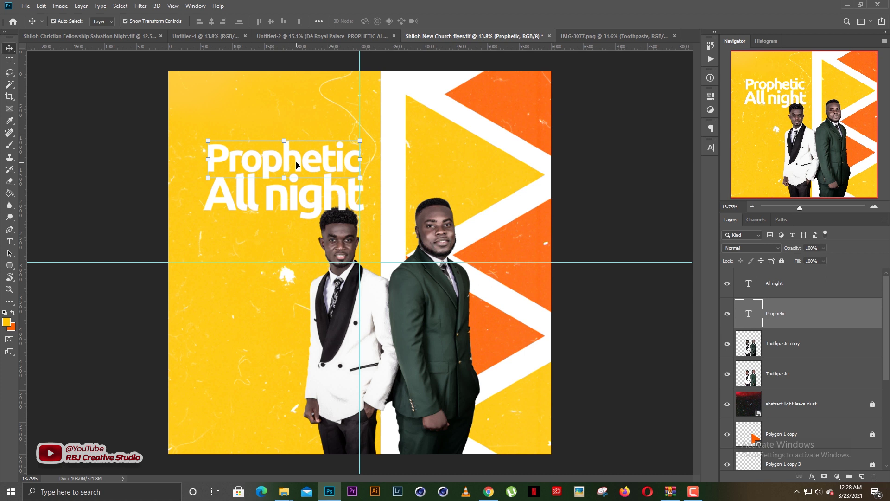
left_click(287, 117)
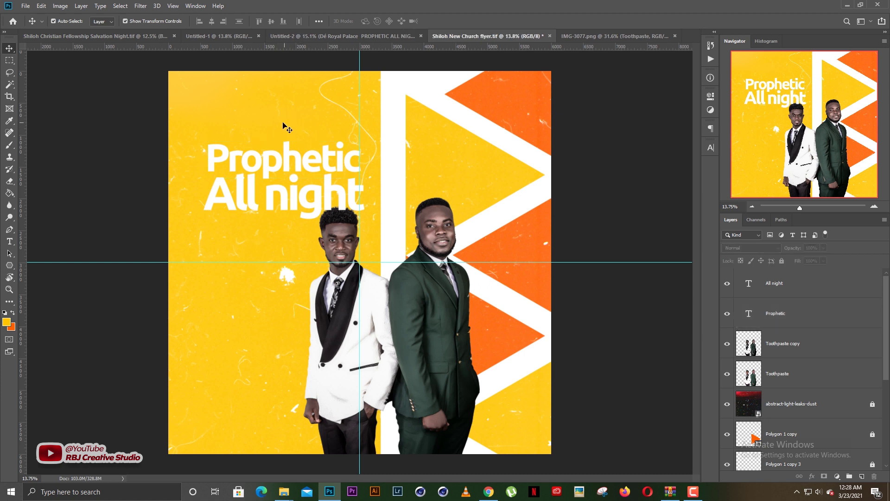
Scale both Prophetic and All night lines together to about 130%, shifting them slightly right and down
left_click_drag(262, 116, 287, 185)
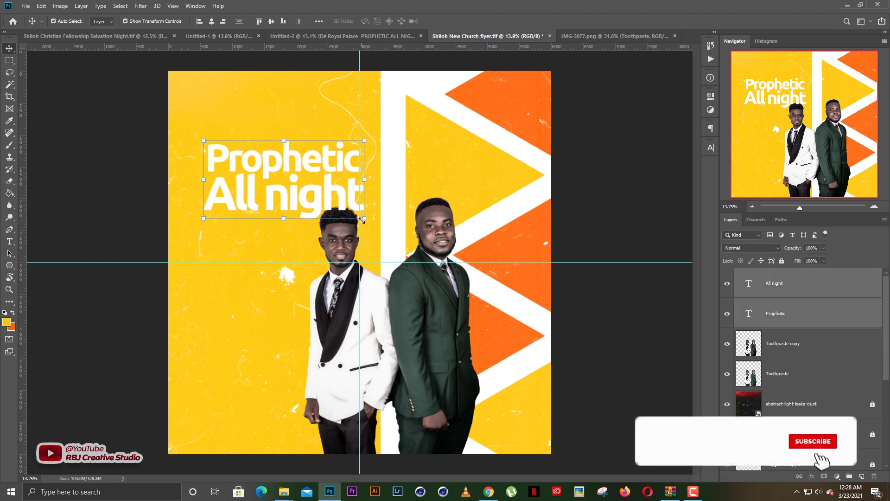
left_click(314, 92)
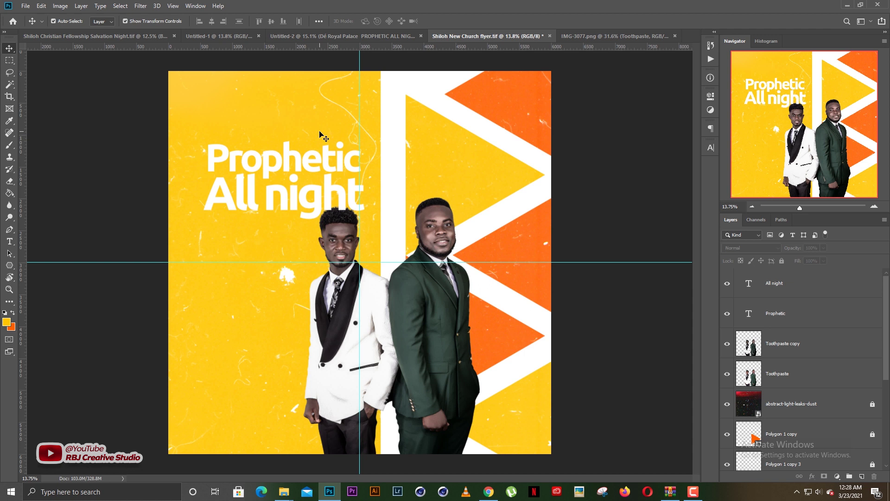
left_click_drag(277, 108, 294, 195)
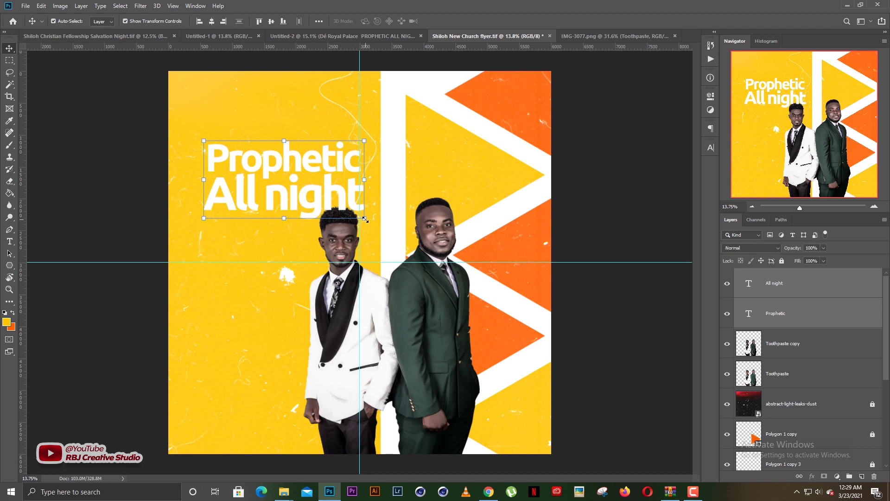
left_click_drag(366, 220, 414, 244)
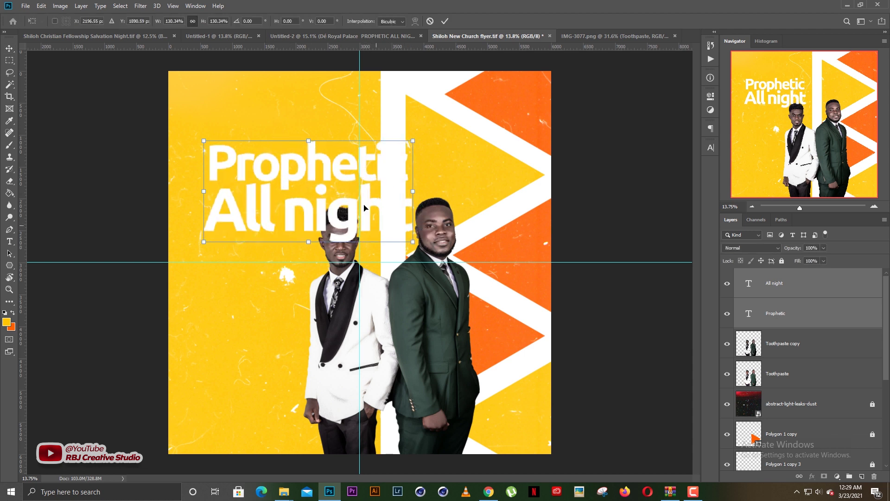
left_click_drag(378, 177, 388, 183)
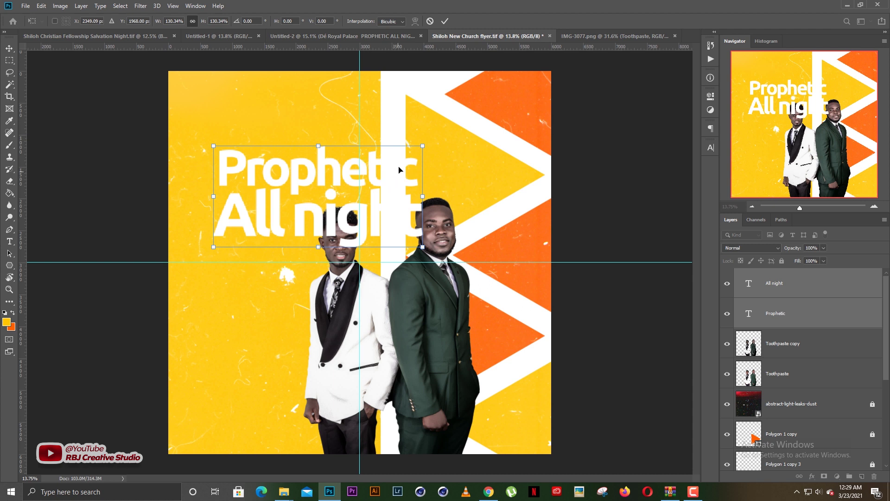
key("Return")
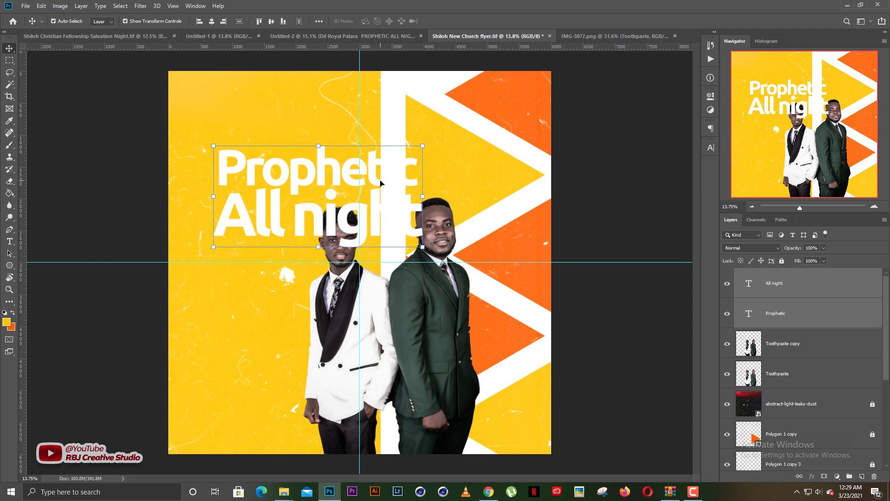
scroll(786, 367, "down", 5)
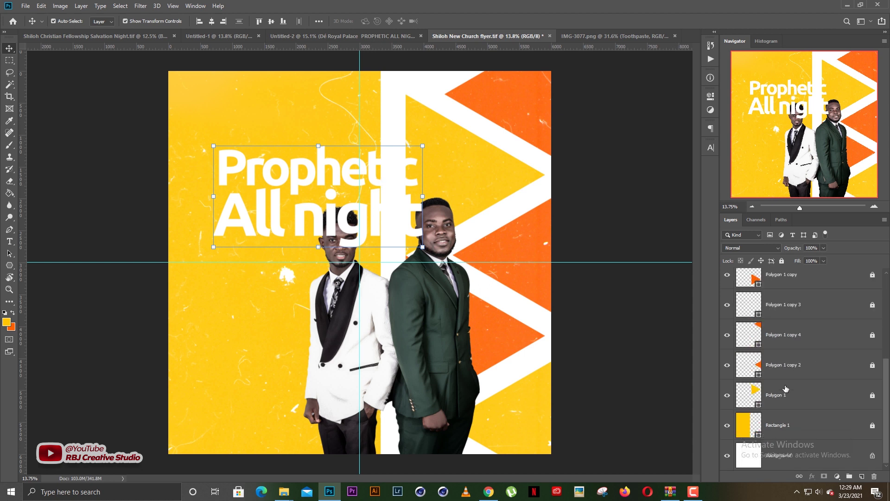
Widen the yellow background Rectangle 1 to the right
left_click(785, 417)
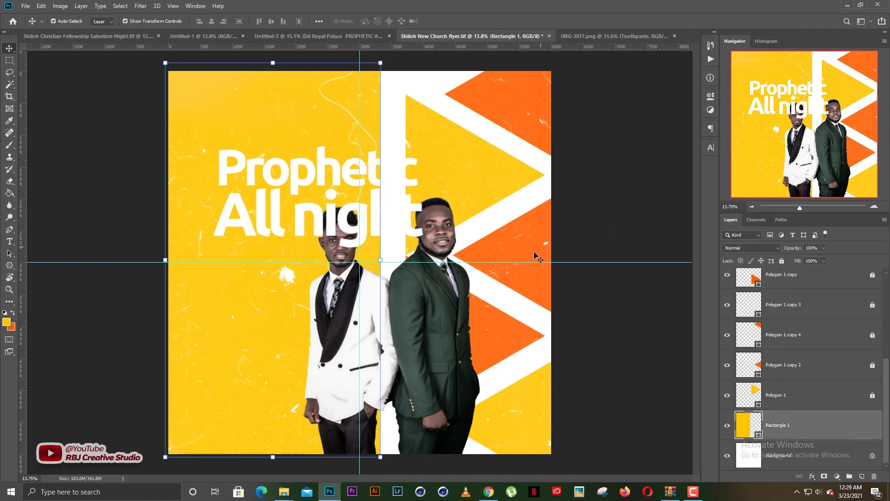
left_click_drag(384, 260, 430, 261)
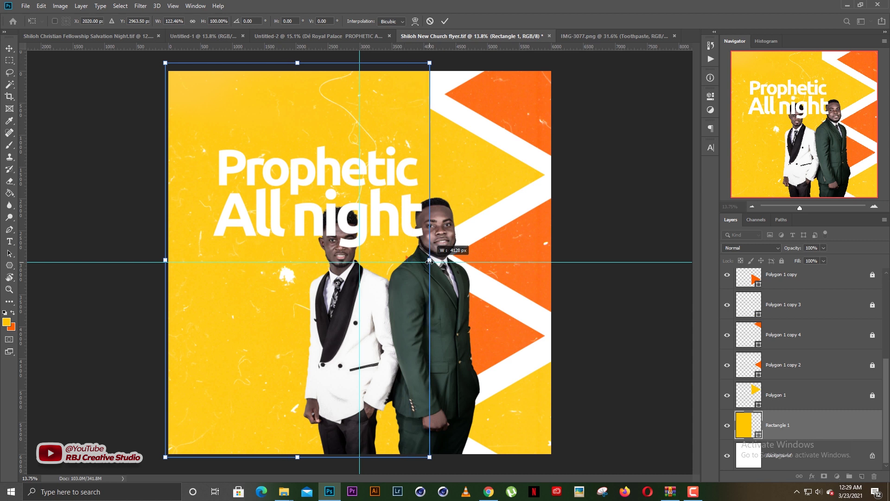
key("Return")
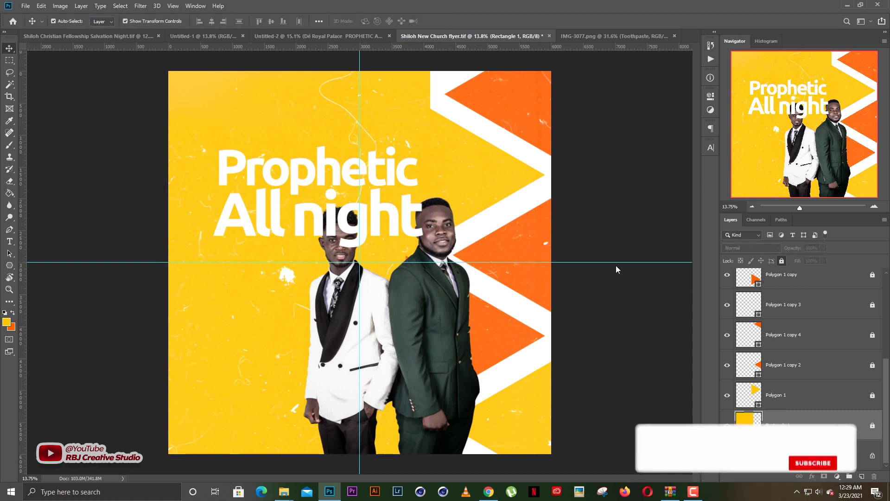
Move all the Polygon zigzag layers further right toward the flyer's edge
left_click(787, 393)
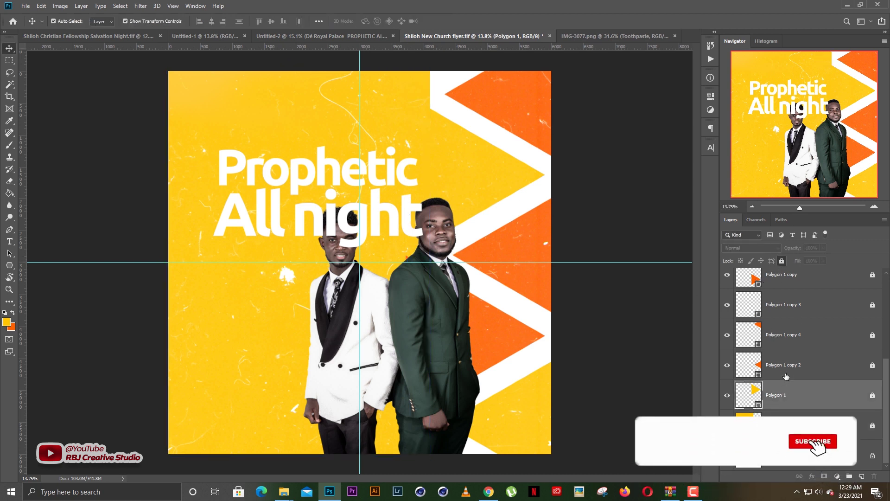
scroll(791, 309, "up", 1)
left_click(792, 310, "shift")
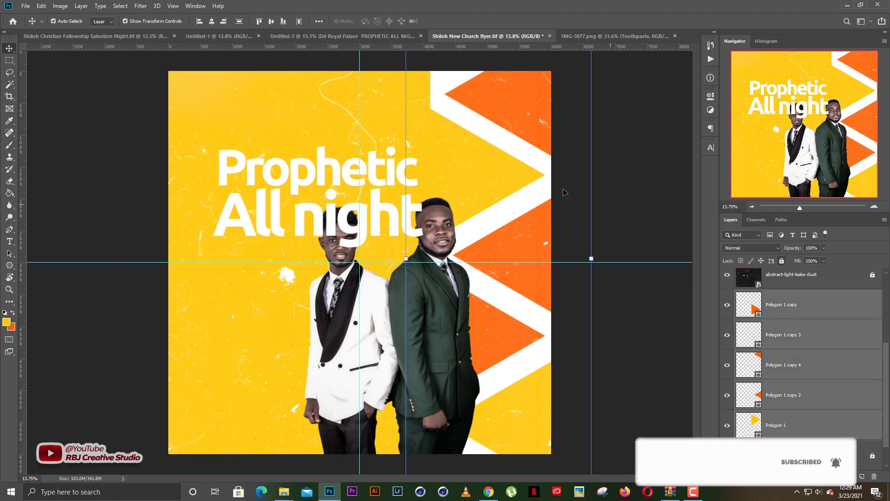
left_click_drag(494, 189, 528, 191)
left_click(676, 220)
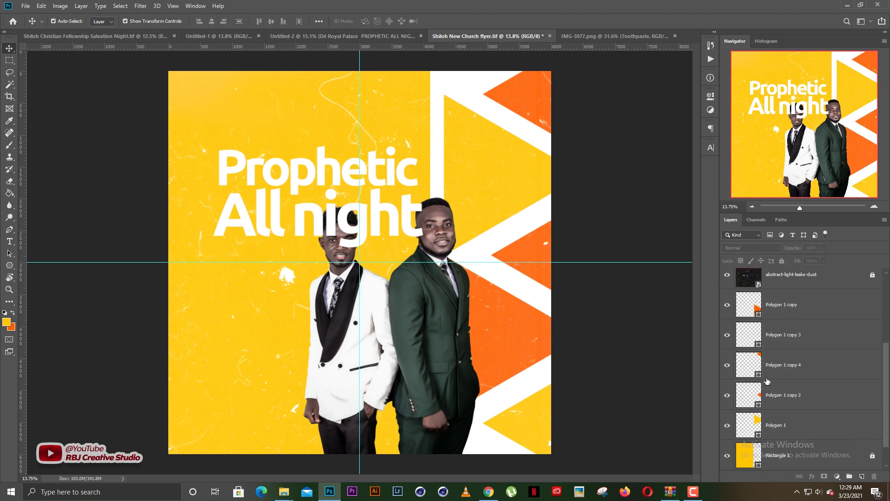
Lock all the Polygon layers, then select the Prophetic All night headline layers
left_click(781, 421)
left_click(781, 421, "shift")
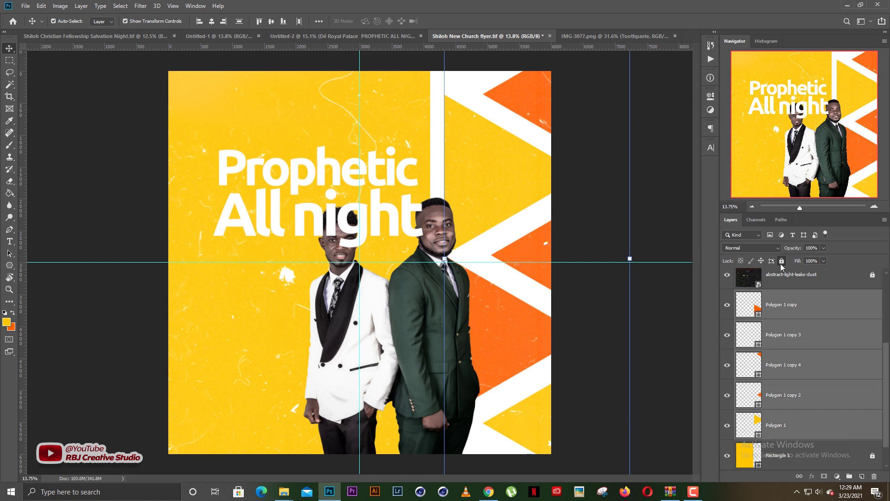
left_click(782, 262)
left_click(618, 218)
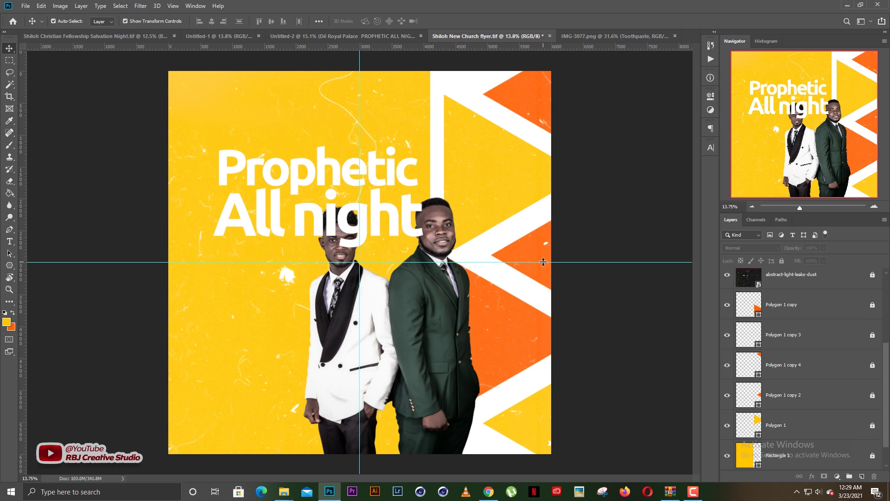
left_click_drag(296, 121, 312, 217)
left_click(318, 130)
left_click_drag(203, 128, 252, 232)
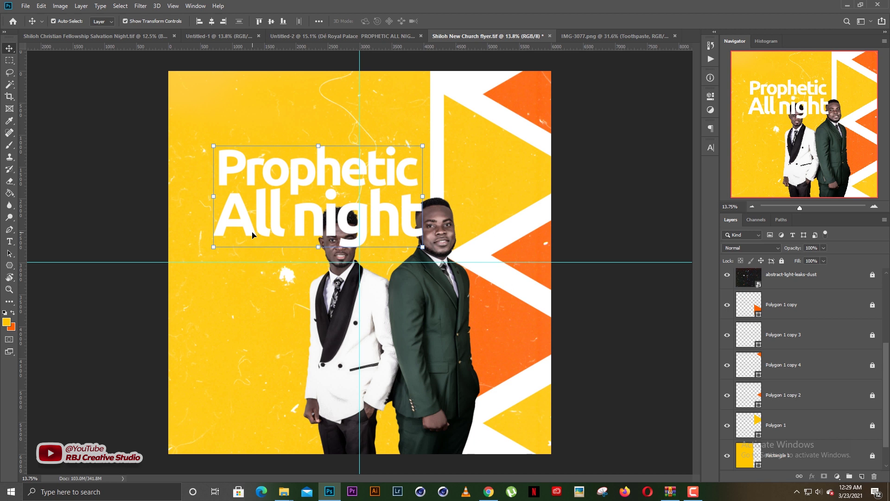
Send the headline behind the Toothpaste men layer and raise it about 47 px plus a small nudge
key("ctrl")
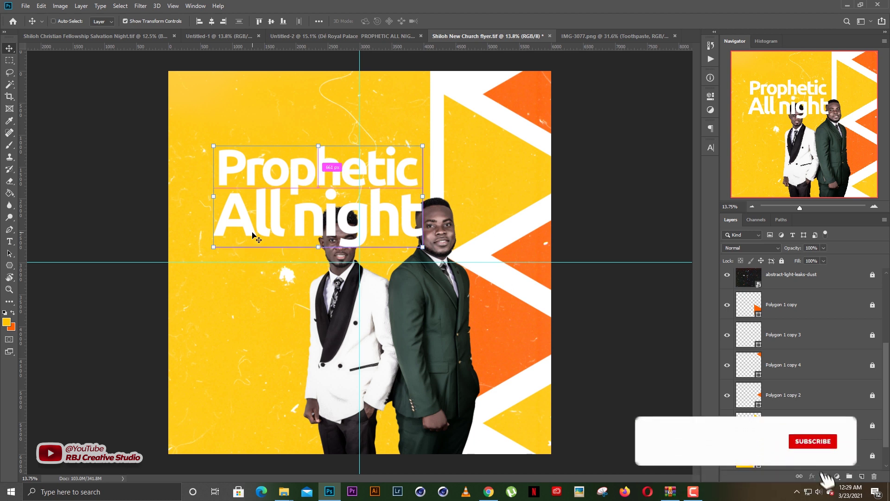
key("Delete")
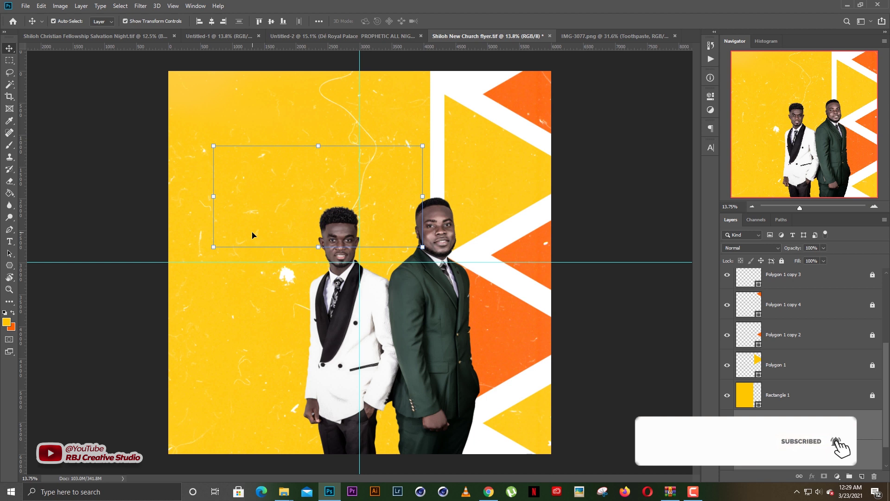
key("ctrl+z")
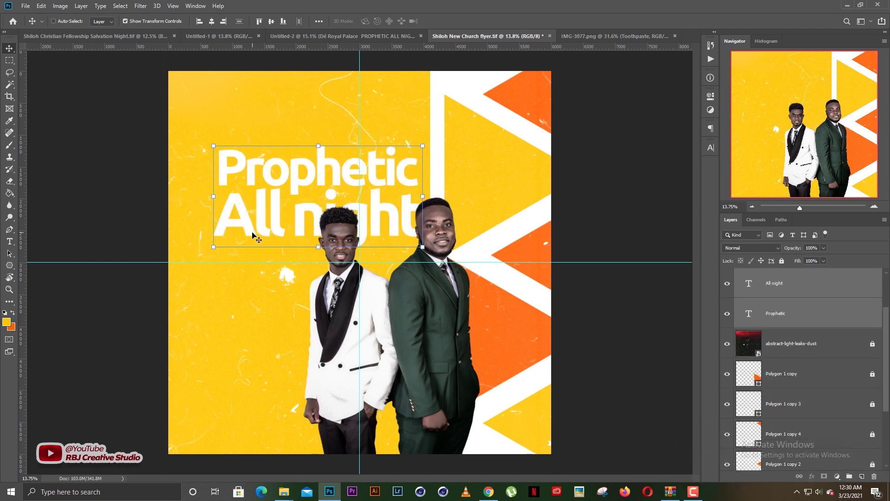
key("ctrl+bracketleft")
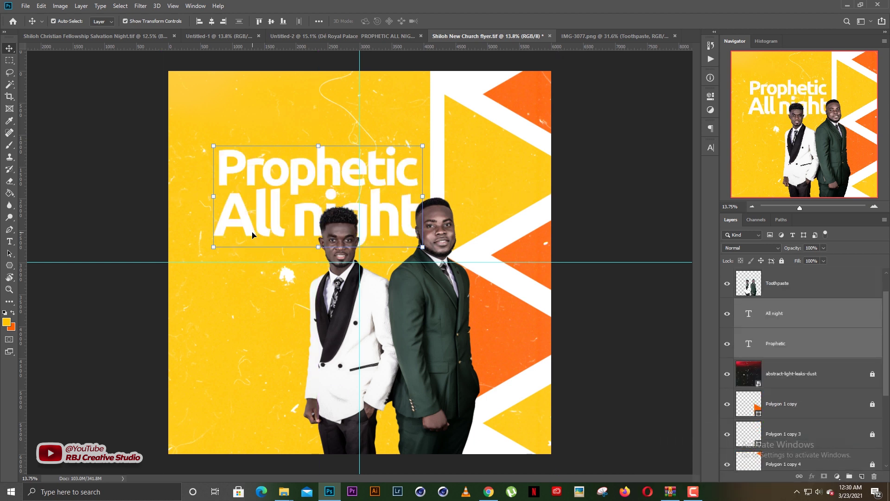
left_click_drag(294, 180, 297, 159)
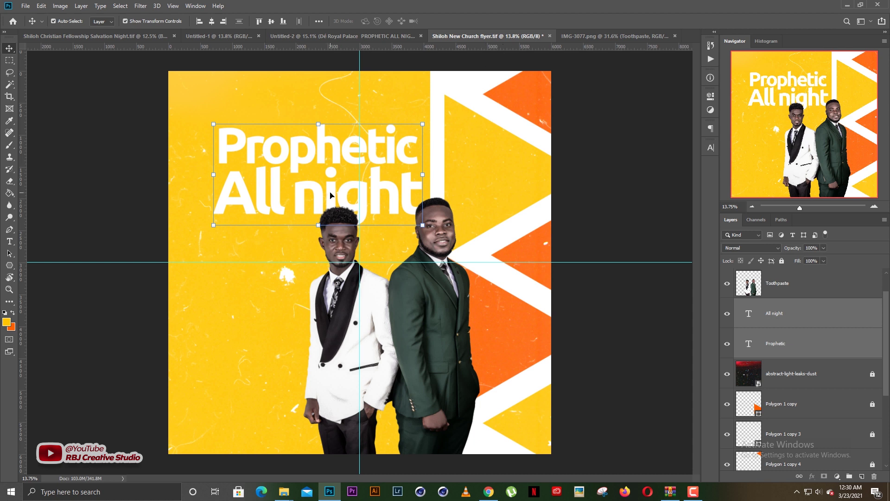
left_click_drag(330, 195, 331, 188)
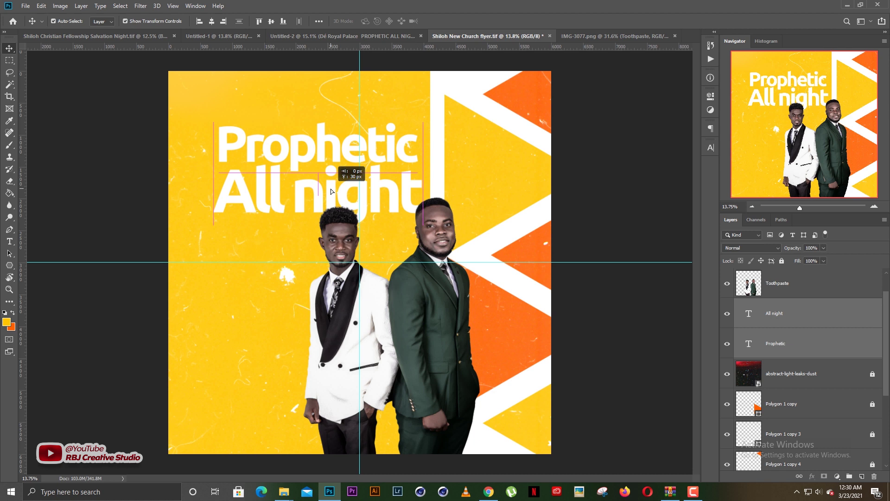
left_click_drag(331, 191, 331, 191)
key("shift+Up")
key("shift+Up")
key("shift+Up")
key("shift+Up")
key("shift+Up")
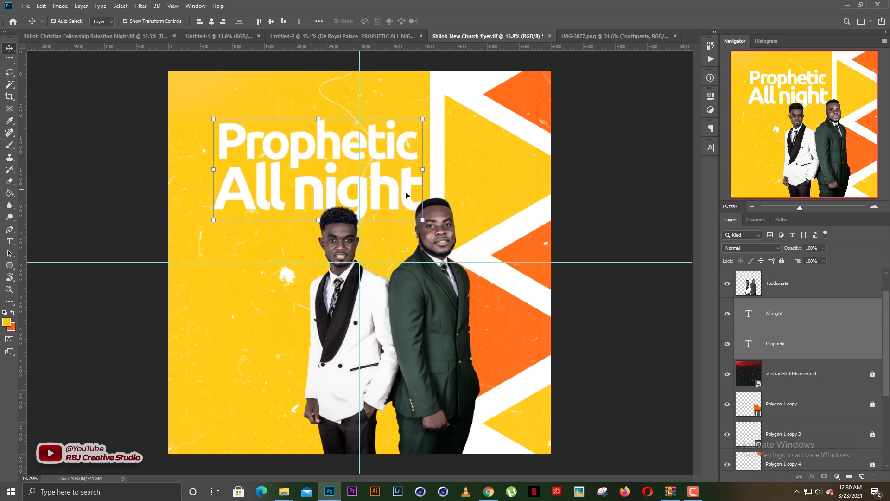
left_click(643, 157)
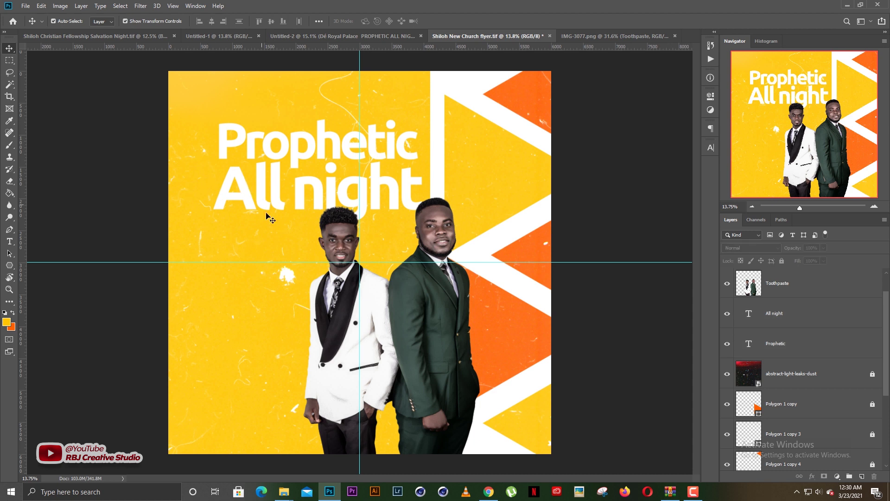
Scale both Toothpaste men layers to 90.7% and shift them to the right
left_click(423, 306)
left_click_drag(393, 197, 395, 206)
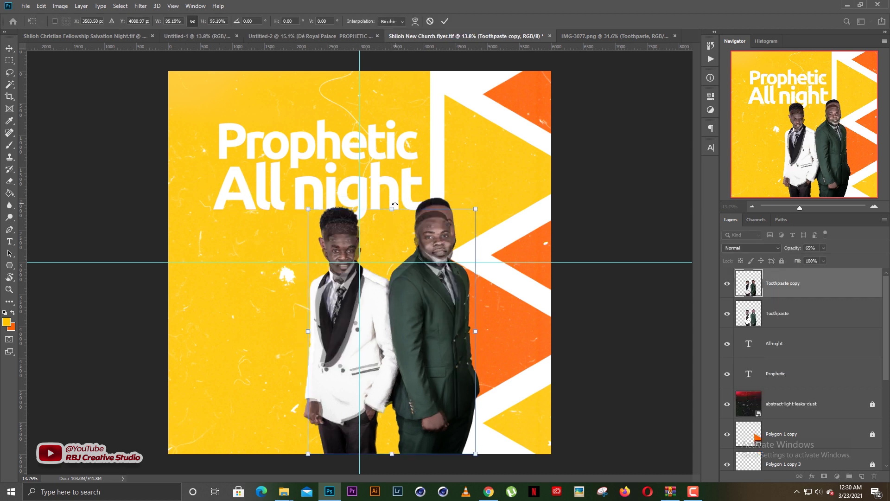
key("Return")
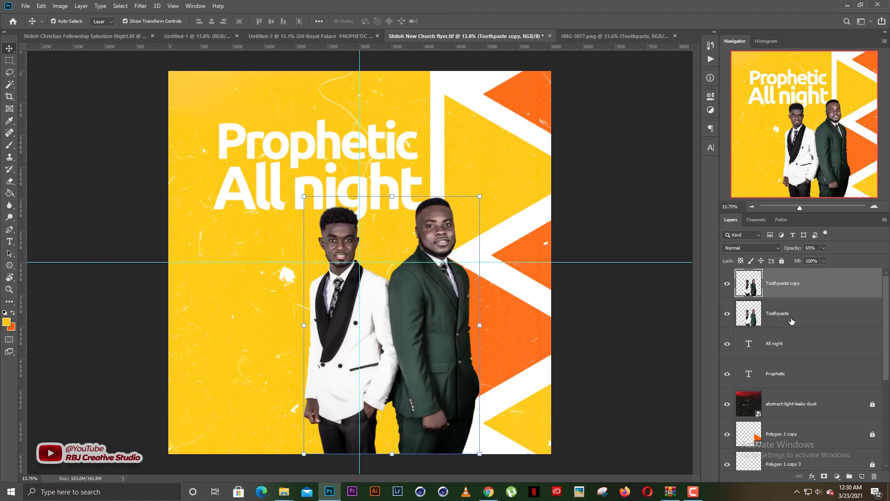
left_click(792, 321, "ctrl")
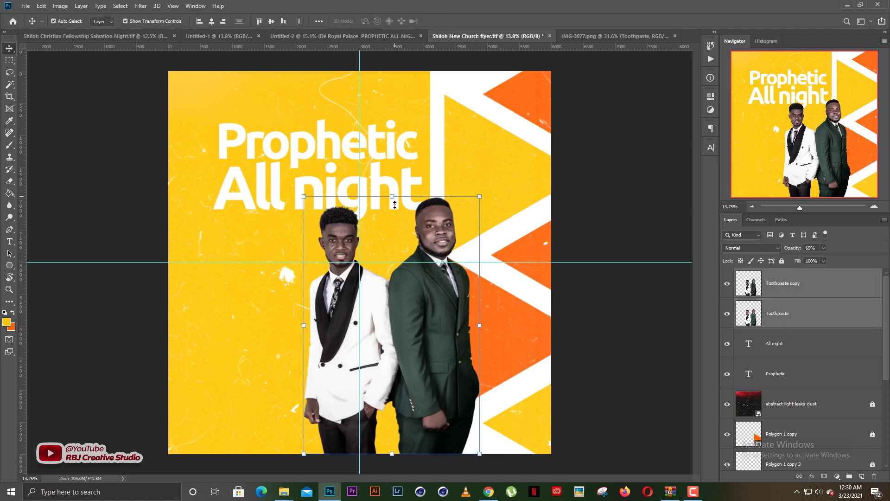
left_click_drag(395, 204, 396, 228)
left_click_drag(424, 285, 445, 285)
left_click_drag(418, 224, 418, 234)
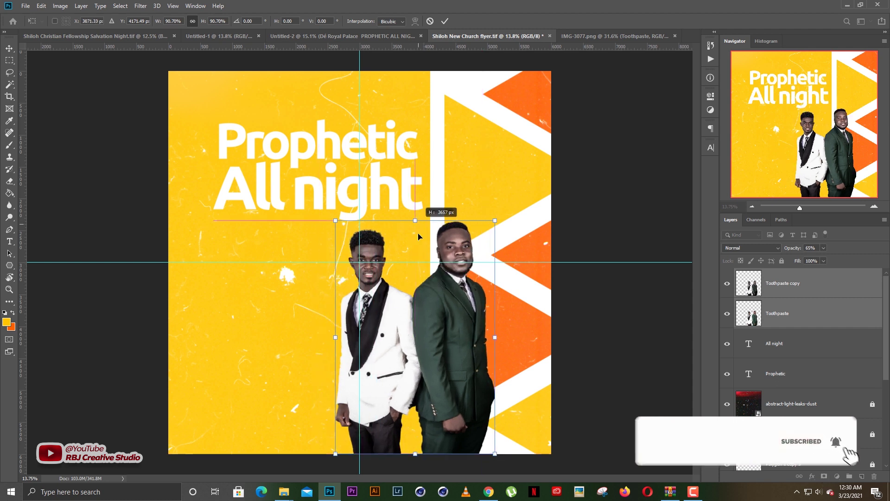
key("Return")
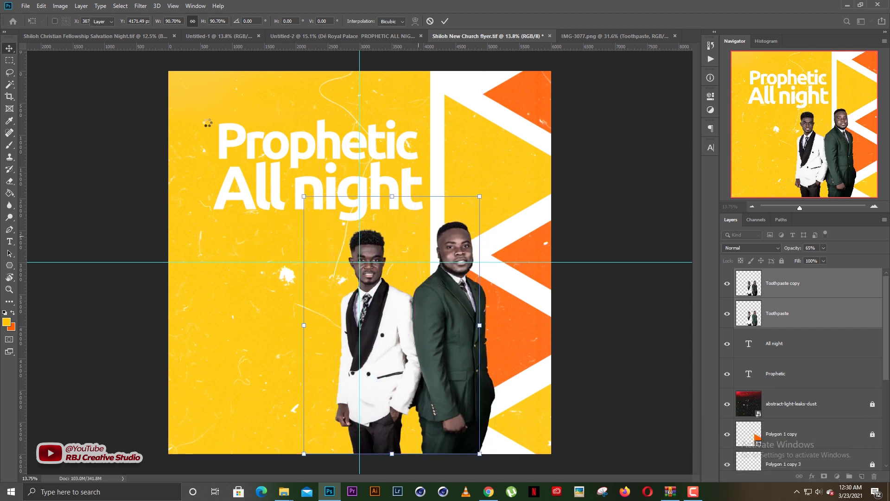
Raise the two-line headline a few pixels
left_click_drag(207, 125, 275, 209)
left_click_drag(332, 215, 332, 213)
left_click(638, 177)
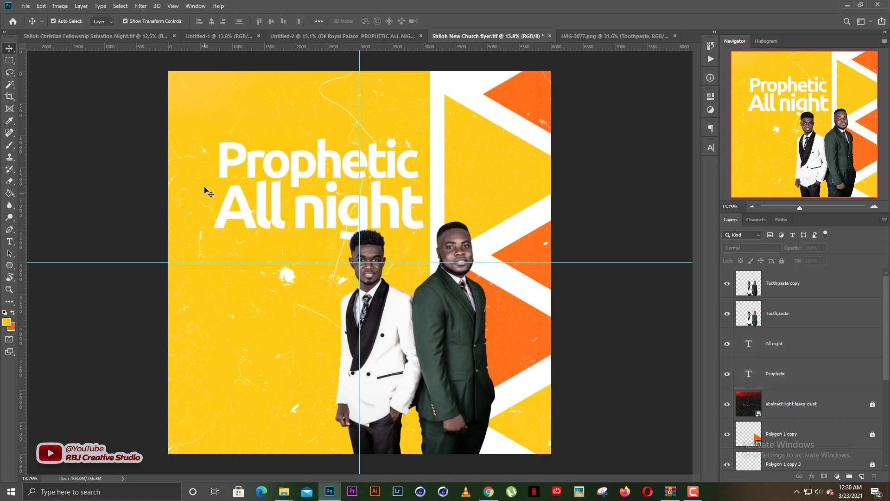
Add a vertical guide at the headline's left edge and align Prophetic to it
left_click_drag(204, 167, 234, 235)
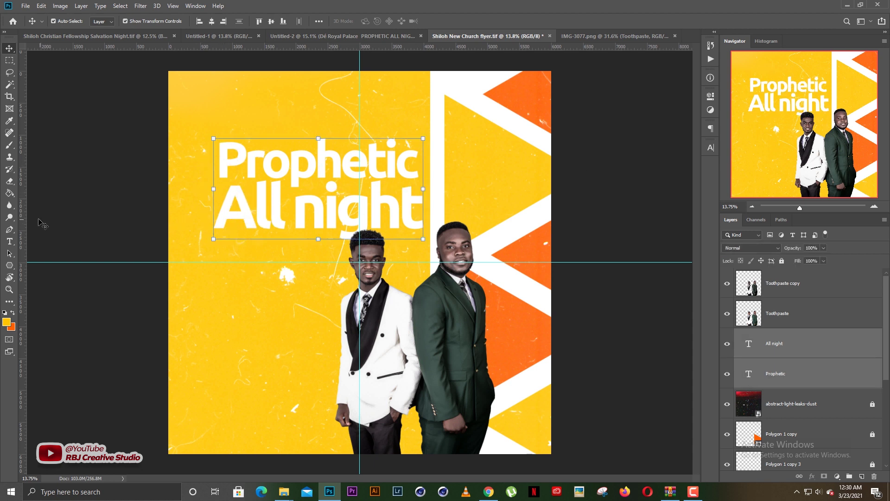
left_click_drag(33, 224, 213, 207)
left_click(221, 186)
left_click_drag(253, 174, 249, 165)
left_click(302, 220)
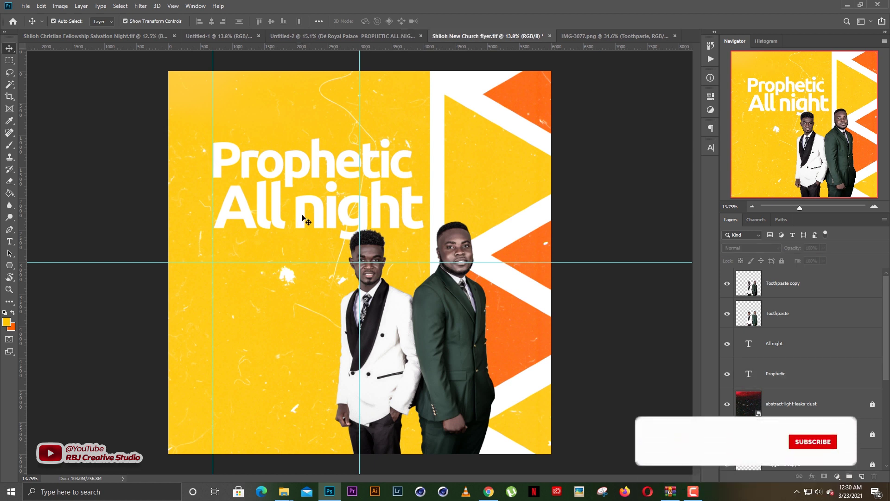
left_click(299, 214)
left_click(269, 301)
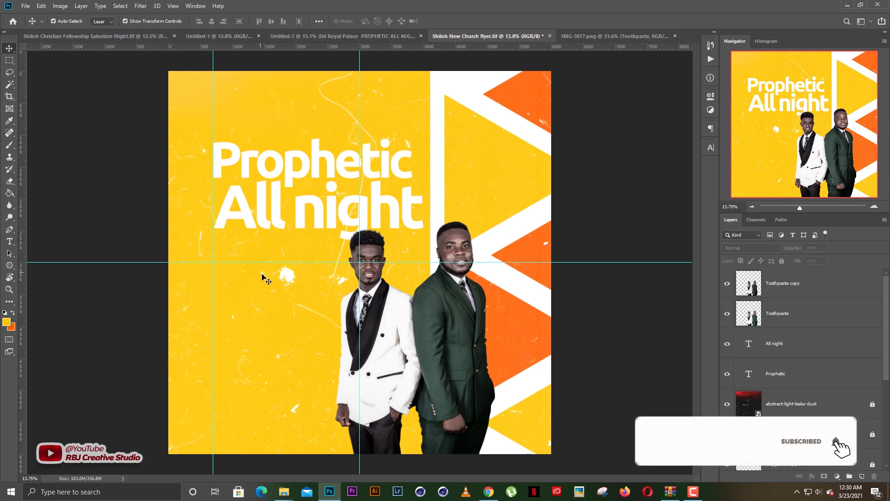
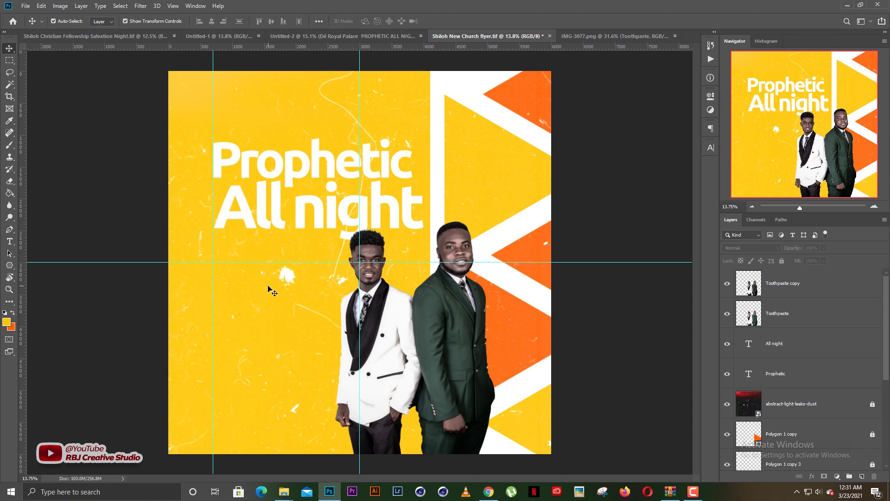
Duplicate the All night text below itself and shrink the copy to about a third
left_click_drag(293, 213, 287, 295)
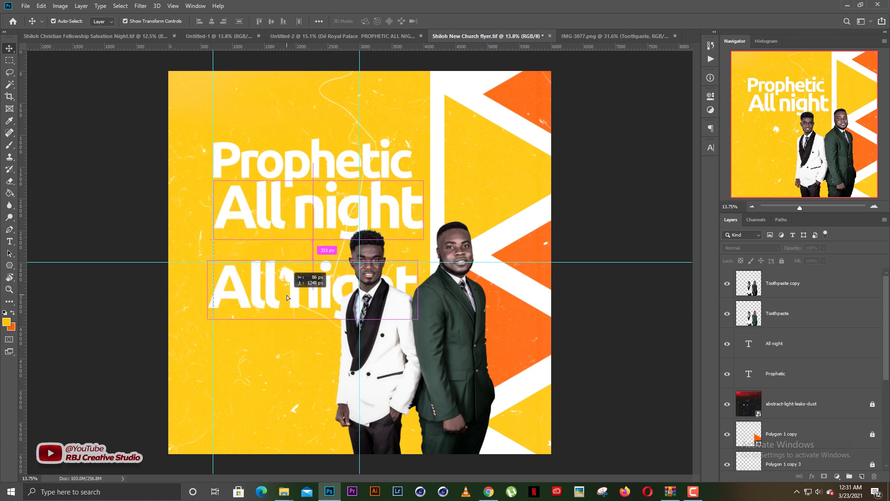
key("ctrl+t")
left_click_drag(417, 257, 258, 268)
key("Return")
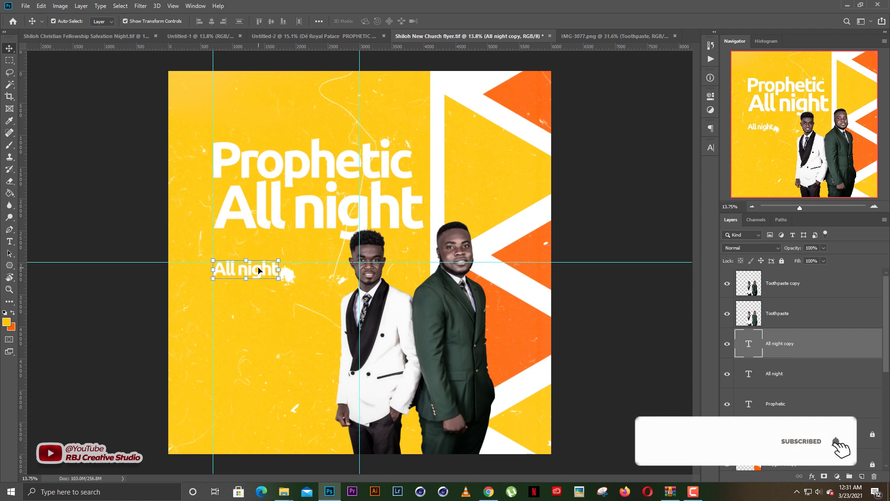
Check the event details in Untitled-2, then retype the small copy as '(GOOD FRIDAY)'
left_click(297, 36)
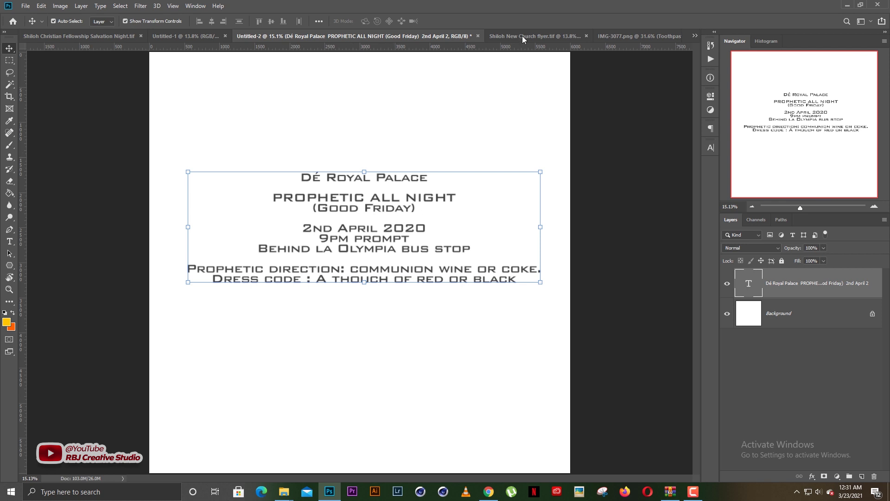
left_click(536, 35)
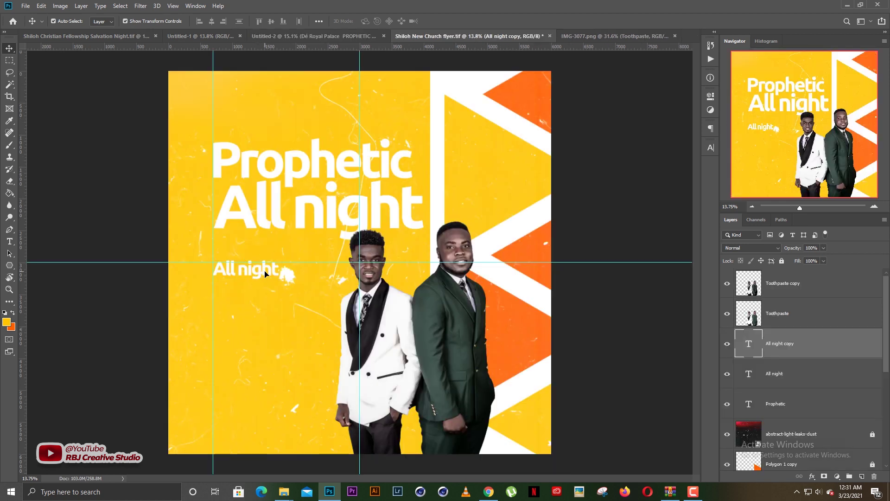
double_click(266, 273)
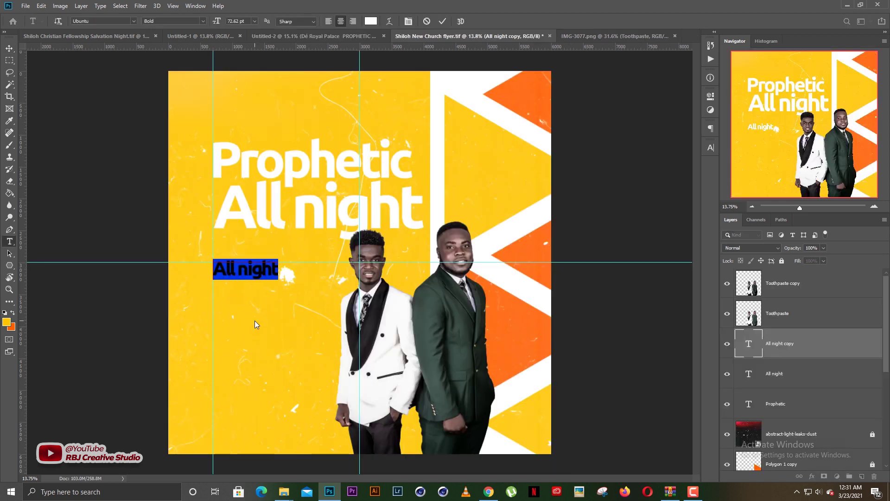
key("BackSpace")
type("(G")
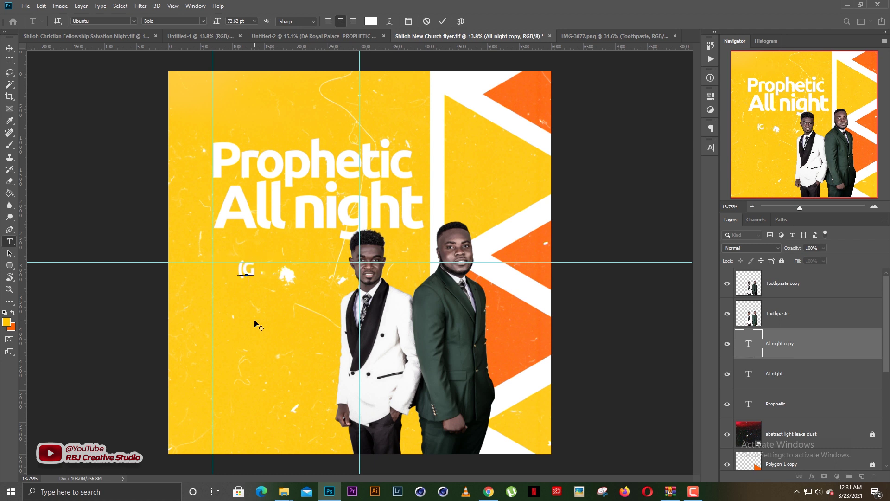
type("OO")
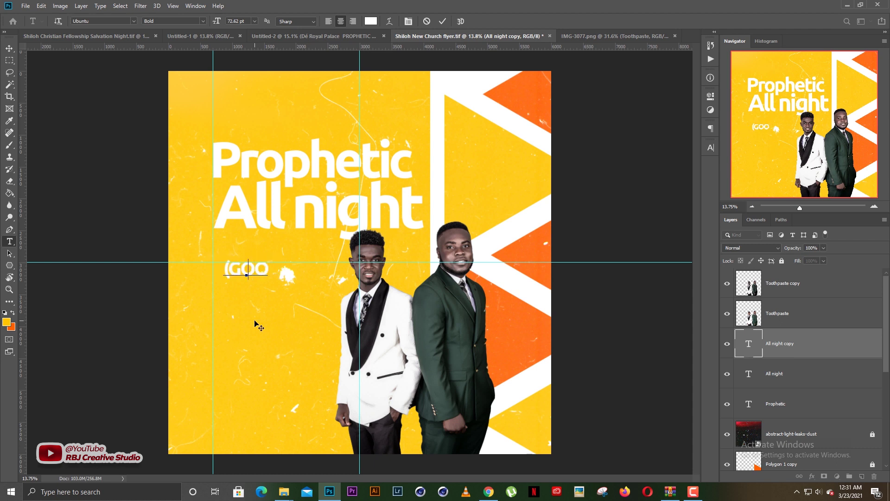
key("BackSpace")
key("BackSpace")
key("BackSpace")
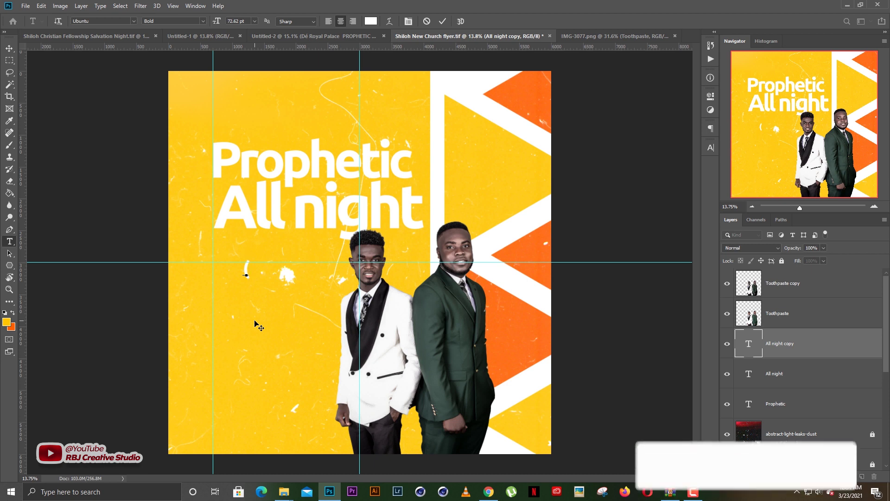
type("G")
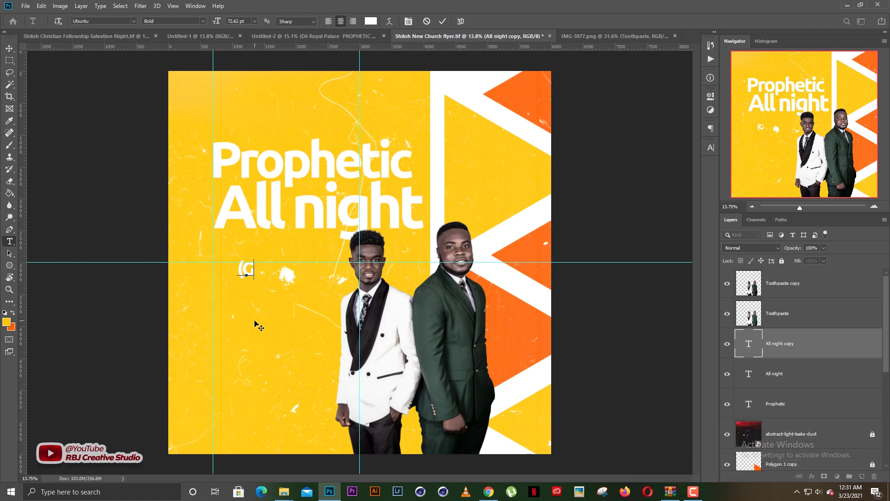
type("OOD")
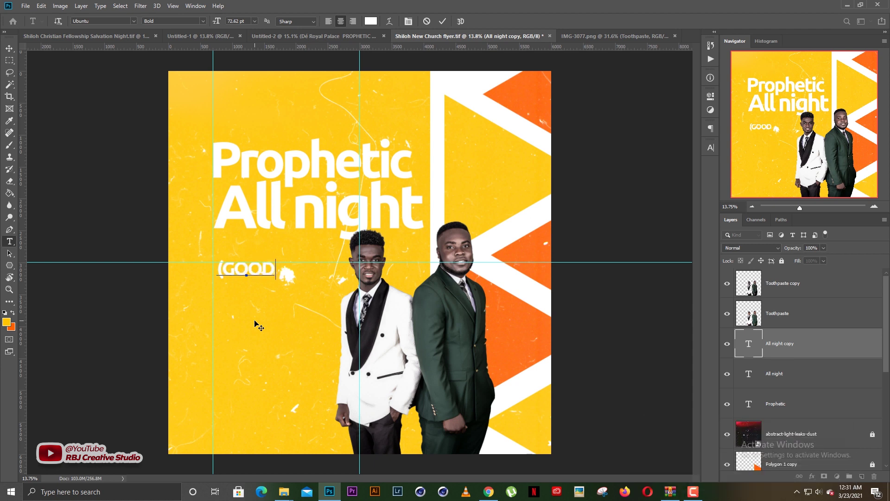
type(" FRIDAY)")
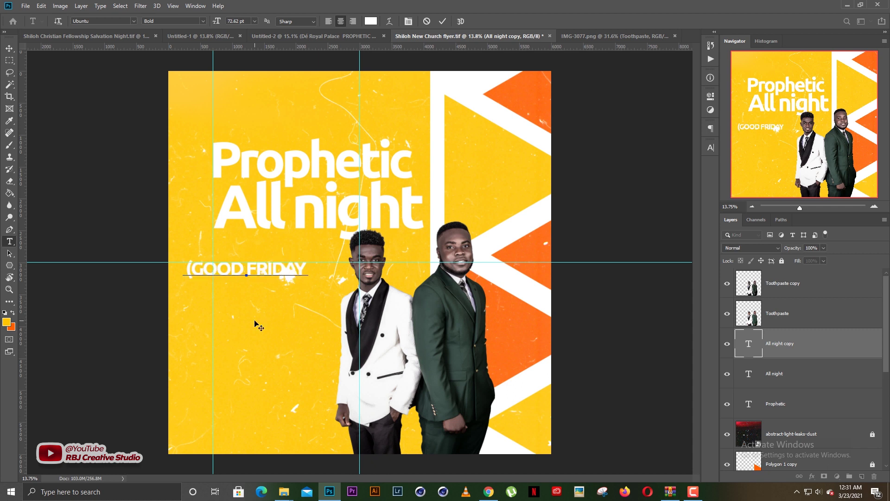
Set (GOOD FRIDAY) to Gotham Ultra at 51.62 pt with tracking 0
key("ctrl+a")
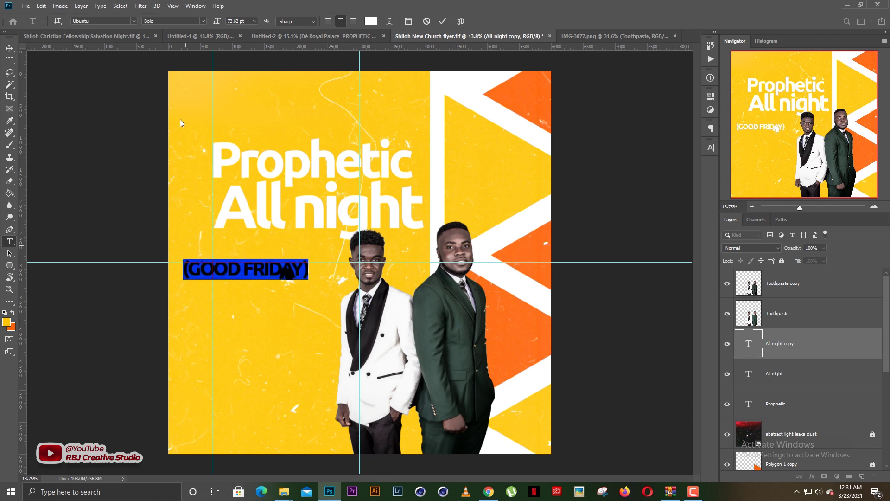
left_click_drag(288, 302, 318, 284)
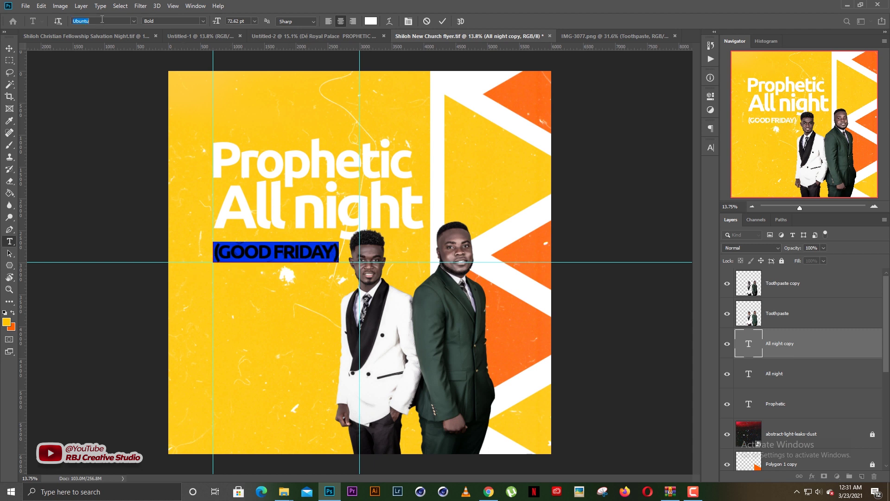
type("G")
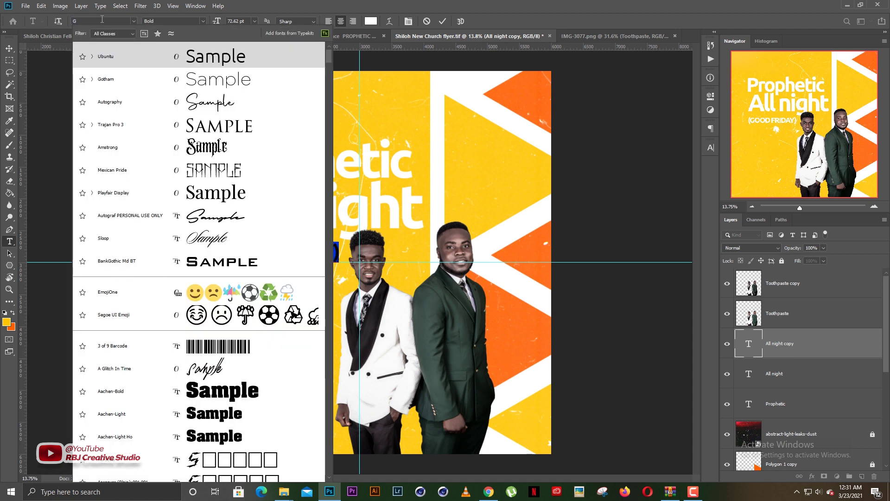
type("OTHAM")
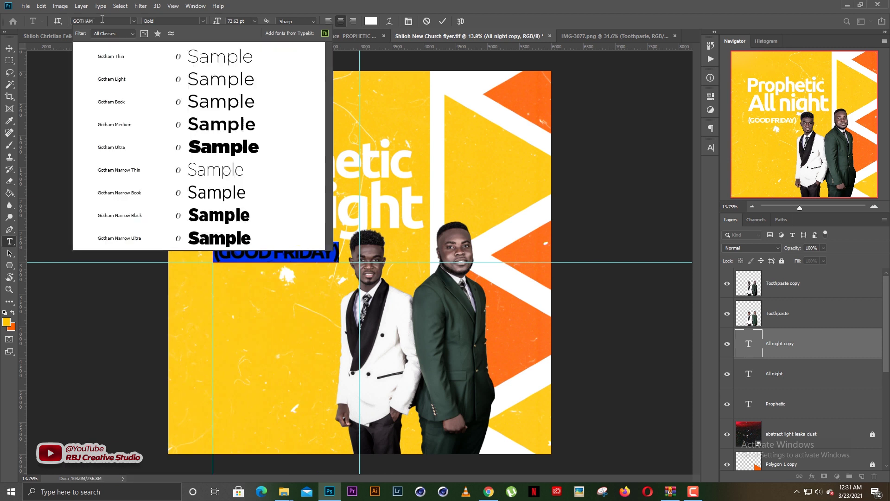
left_click(190, 147)
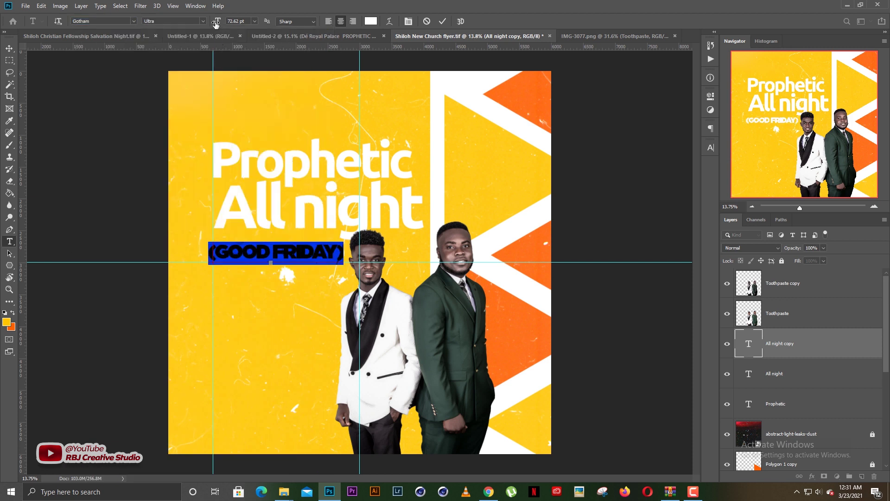
left_click_drag(217, 23, 210, 22)
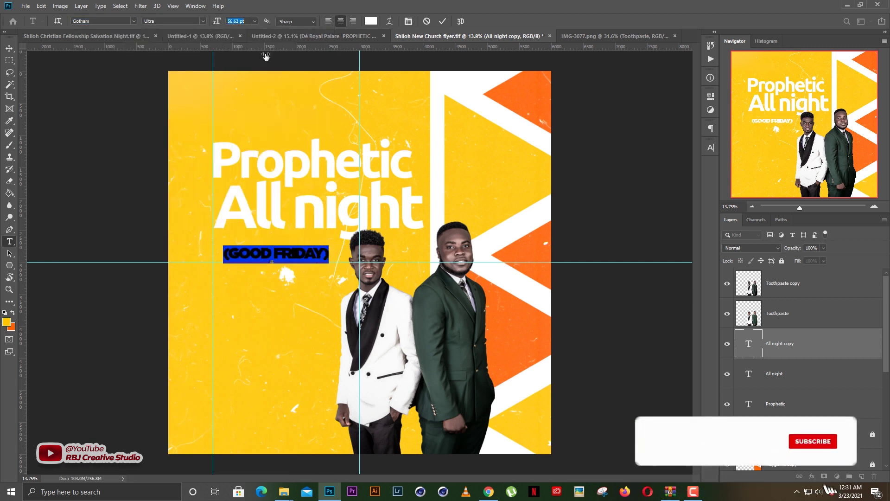
left_click(711, 147)
left_click(679, 182)
type("0")
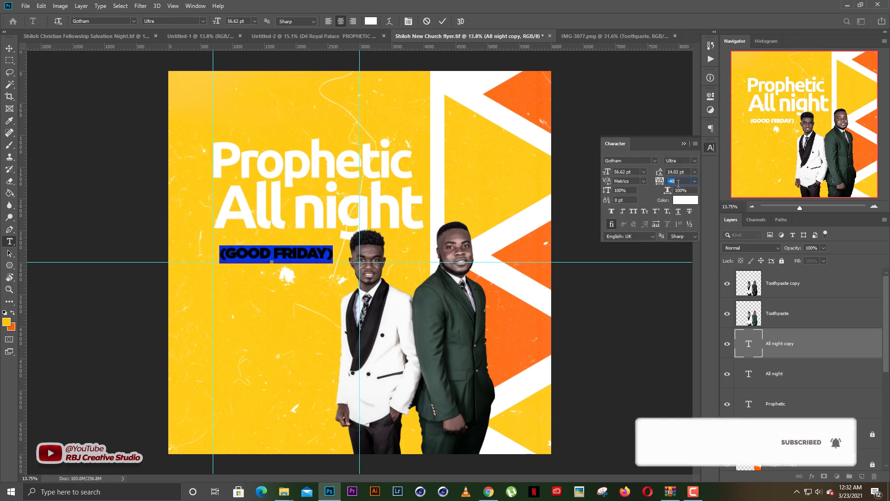
key("Return")
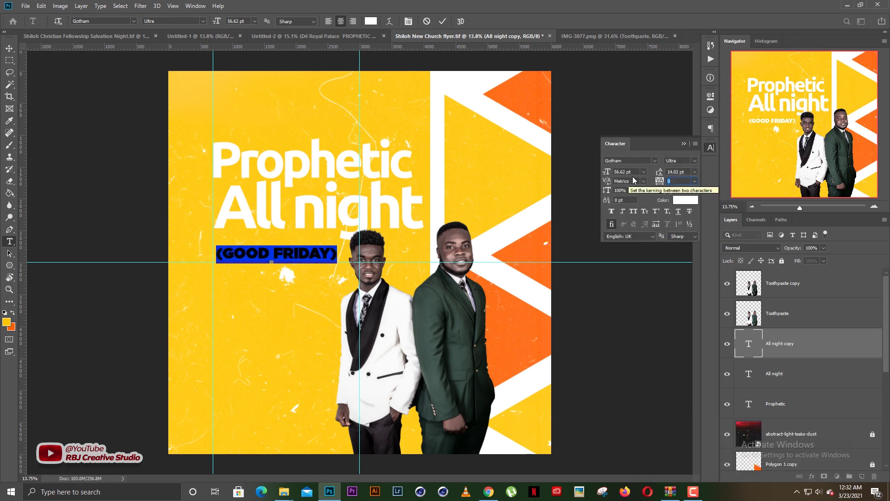
left_click(632, 172)
key("Down")
key("Down")
key("Down")
key("Down")
key("Down")
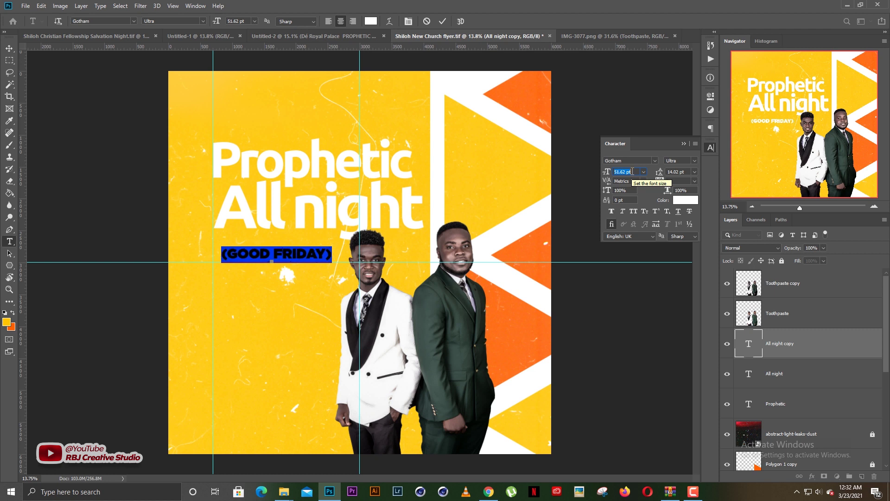
Position (GOOD FRIDAY) just beneath the All night headline
key("ctrl+Return")
key("v")
left_click_drag(301, 253, 293, 243)
key("shift+Up")
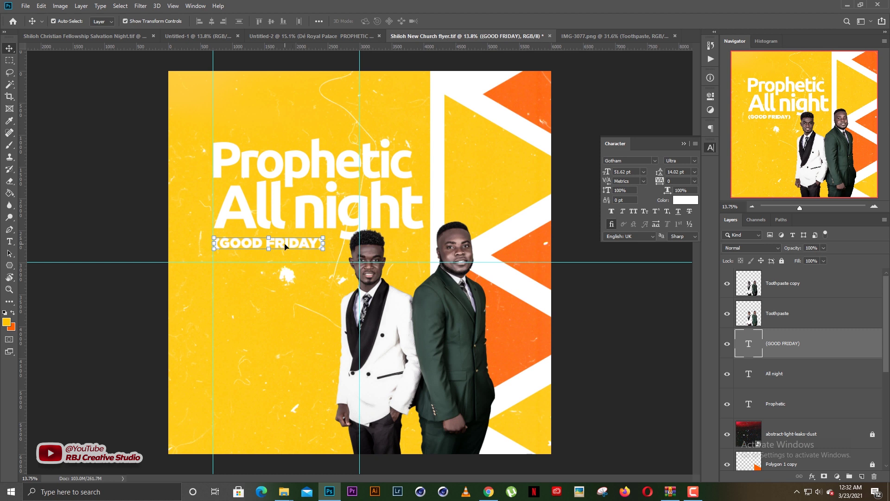
Duplicate the (GOOD FRIDAY) line lower on the flyer
left_click_drag(291, 246, 292, 293, "alt")
key("t")
key("ctrl+a")
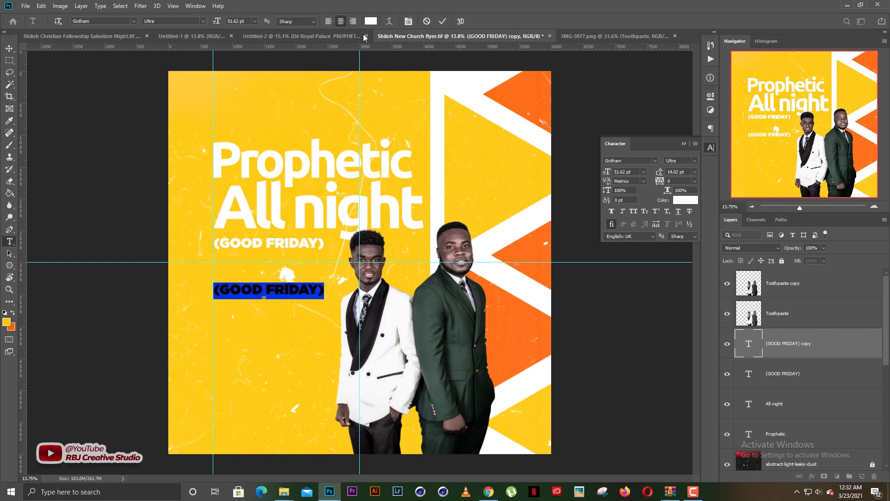
key("ctrl+Return")
key("v")
Check the date in Untitled-2 and retype the lower copy as '2ND APRIL'
left_click(347, 37)
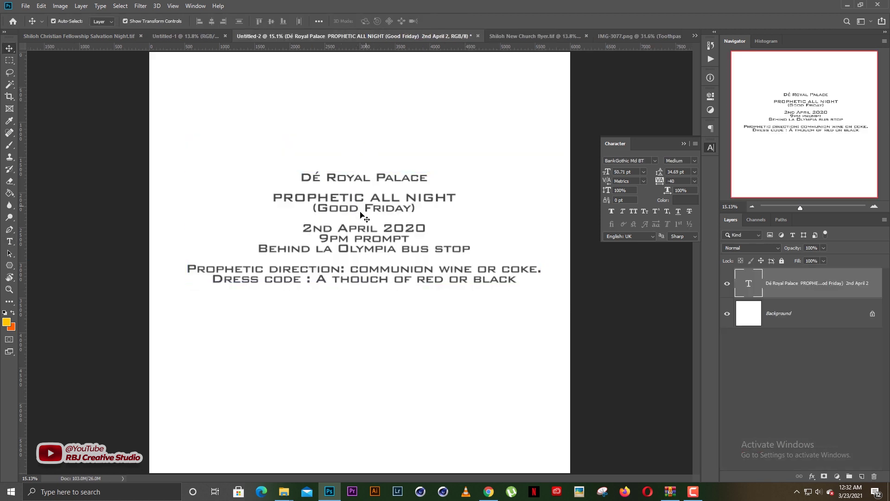
left_click(361, 213)
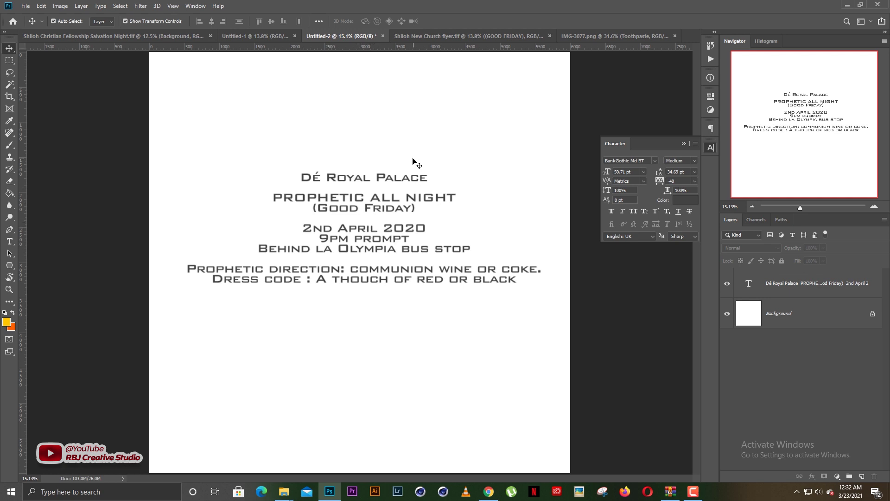
left_click(497, 36)
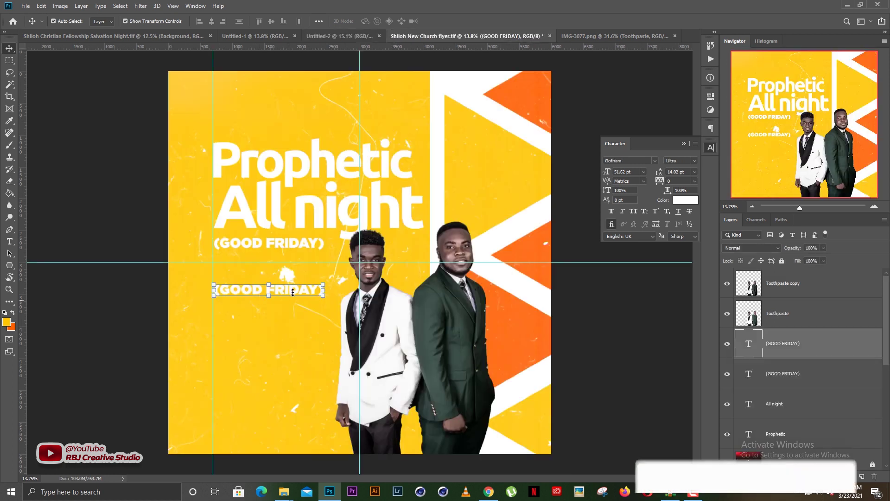
double_click(293, 291)
key("ctrl+a")
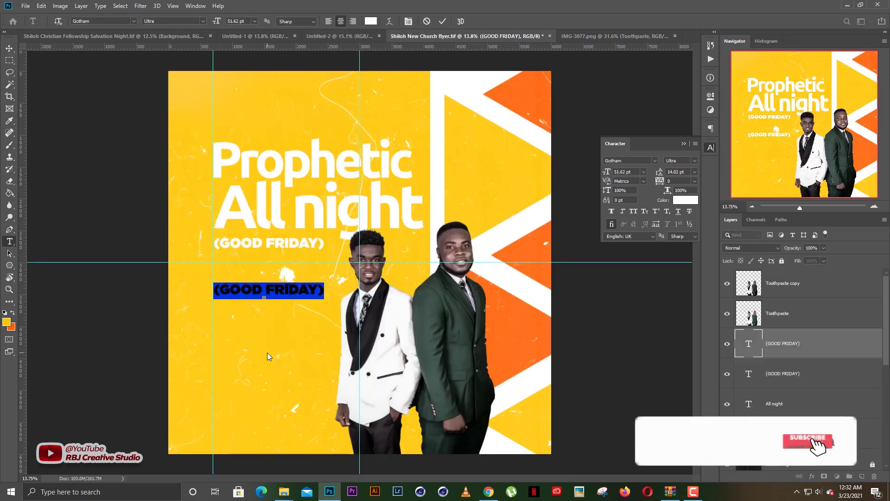
type("2ND APRIL")
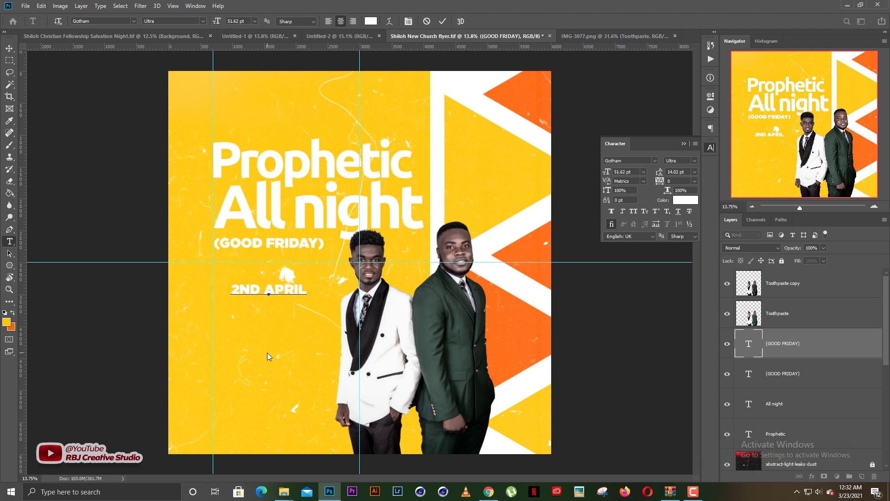
key("ctrl+Return")
Place 2ND APRIL just under (GOOD FRIDAY) and enlarge it
key("v")
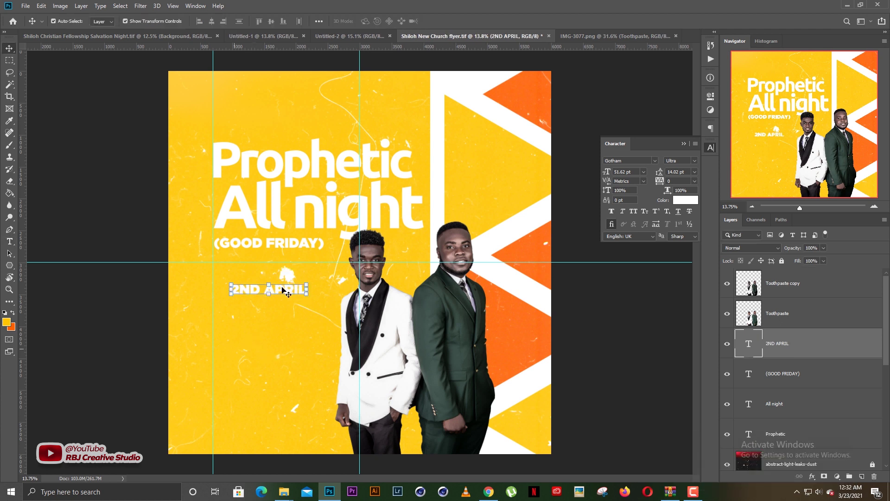
left_click_drag(282, 290, 309, 294)
left_click(290, 275)
key("Return")
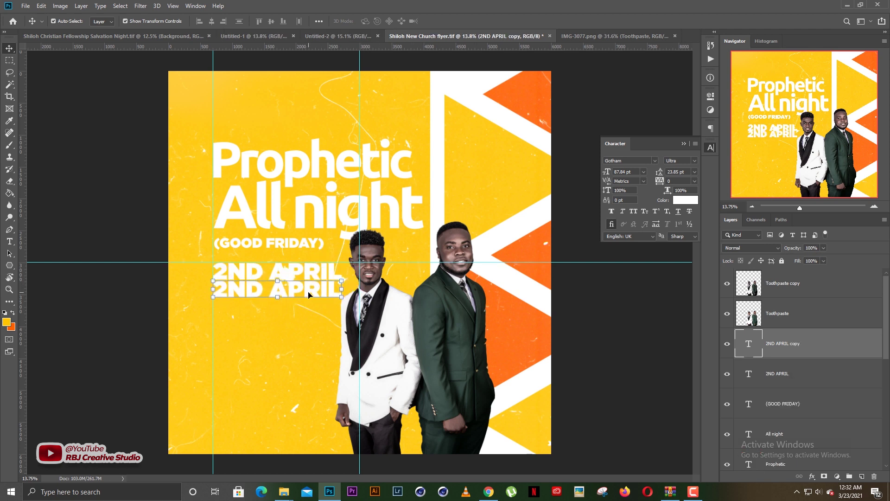
Compare the duplicated 2ND APRIL line against the Untitled-2 event details
left_click(329, 35)
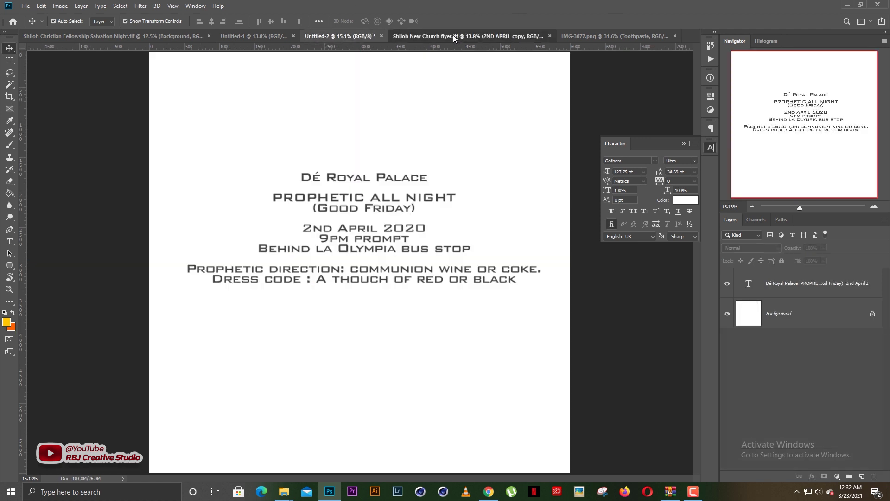
left_click(459, 35)
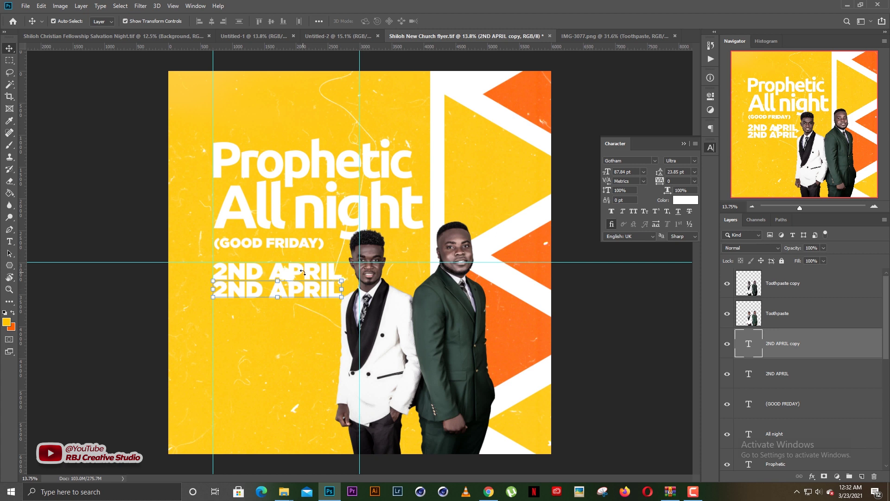
double_click(299, 294)
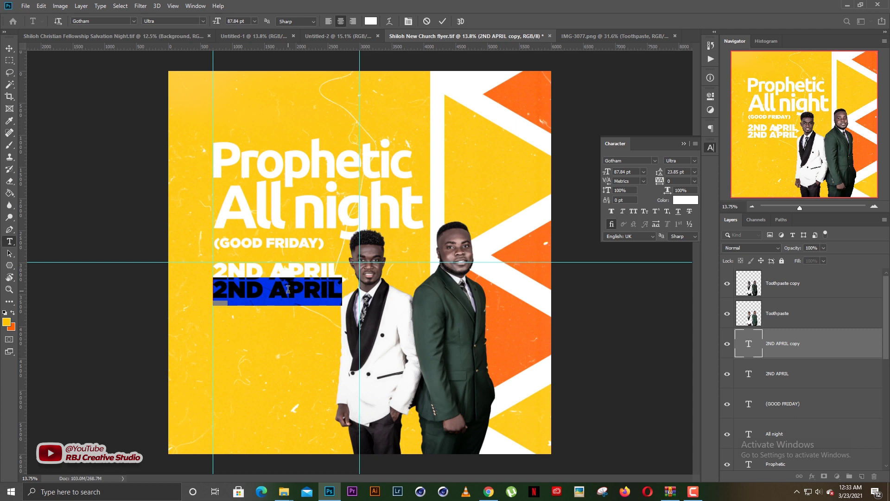
key("ctrl+Return")
key("v")
left_click(335, 38)
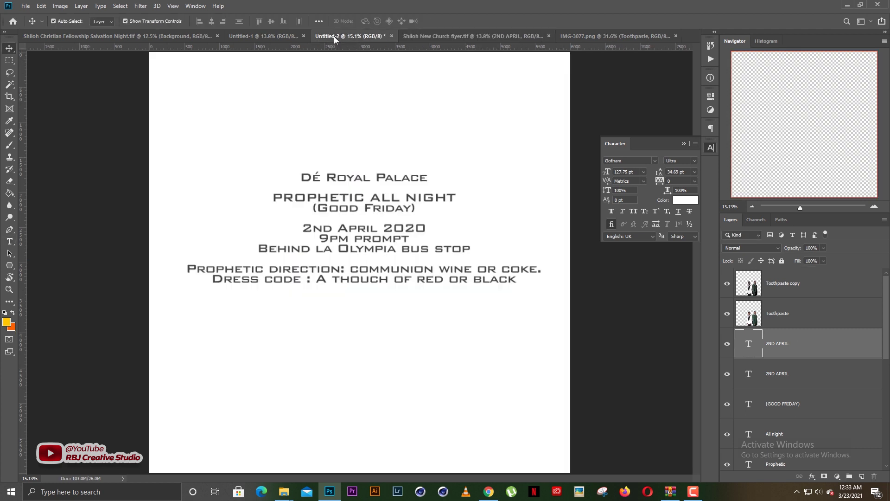
Change 2020 to 2021 in the event details, then select the flyer's lower 2ND APRIL line
left_click(392, 228)
key("t")
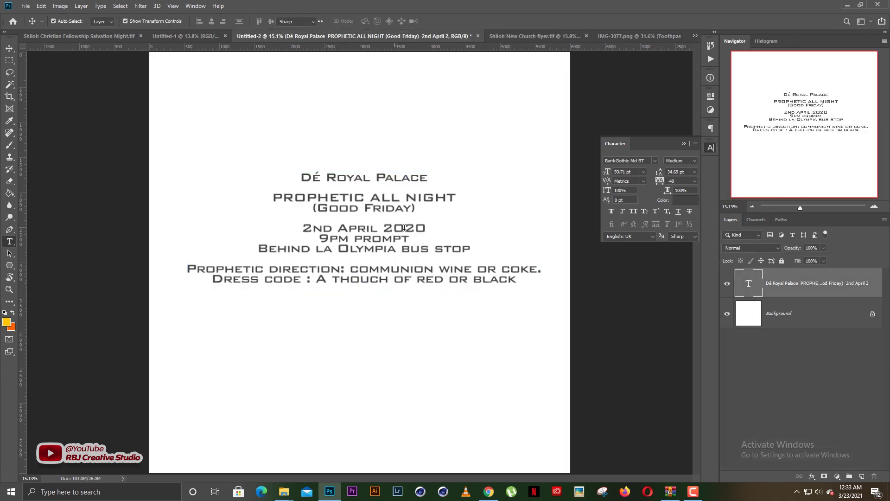
left_click(426, 227)
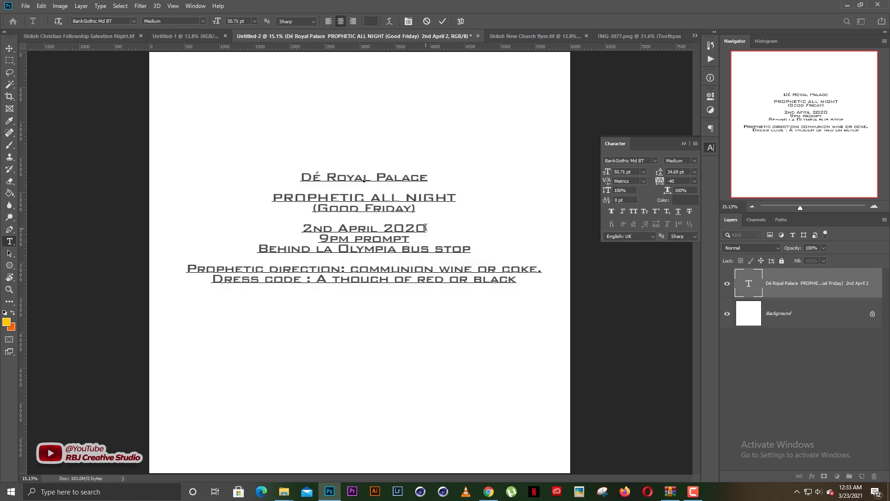
key("BackSpace")
type("1")
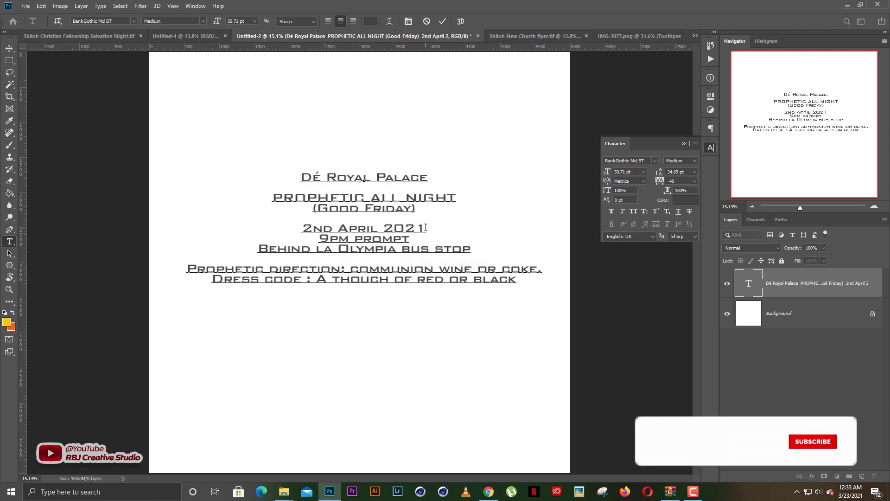
key("ctrl+Return")
key("v")
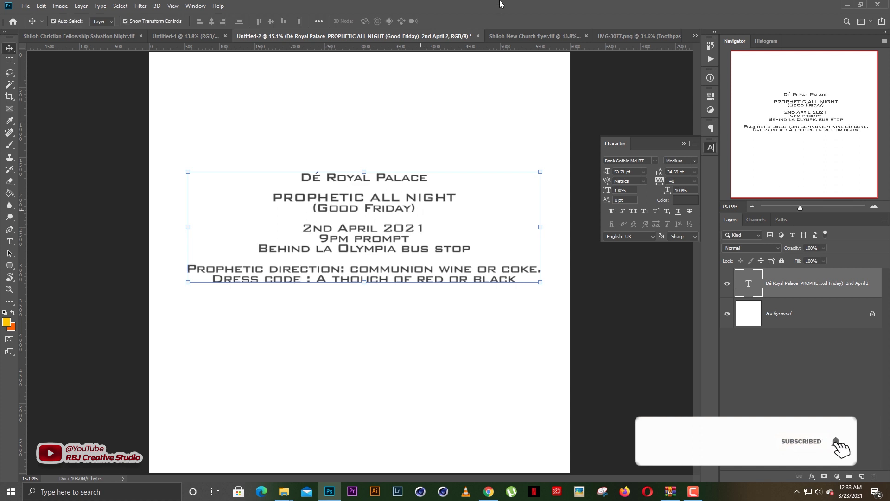
left_click(514, 37)
double_click(301, 294)
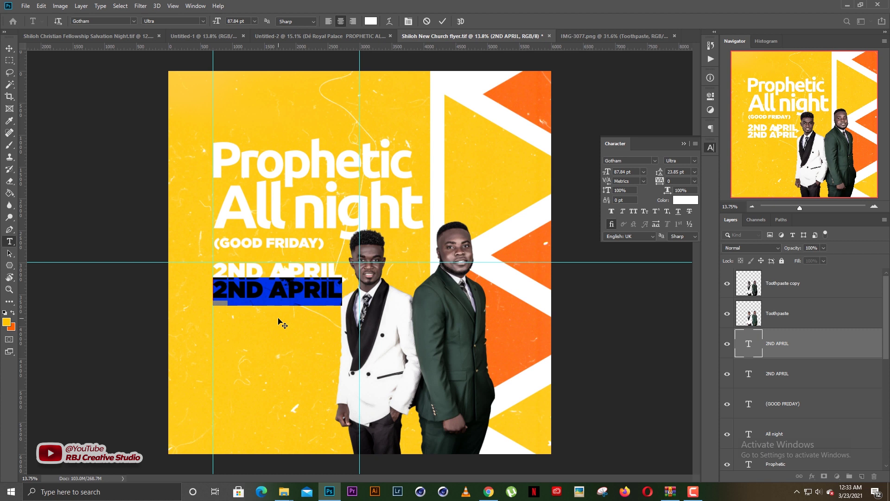
Retype the lower date line as 'TWENTY21' and nudge it slightly right into alignment
type("TW")
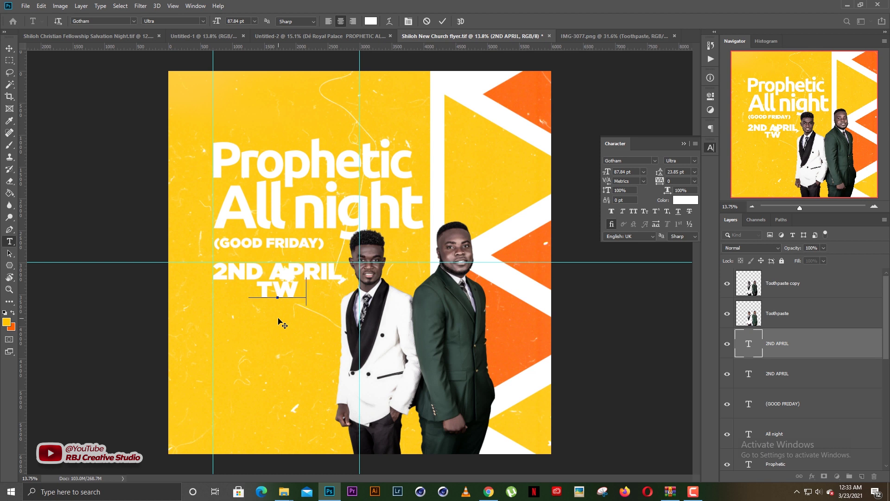
type("ENTY")
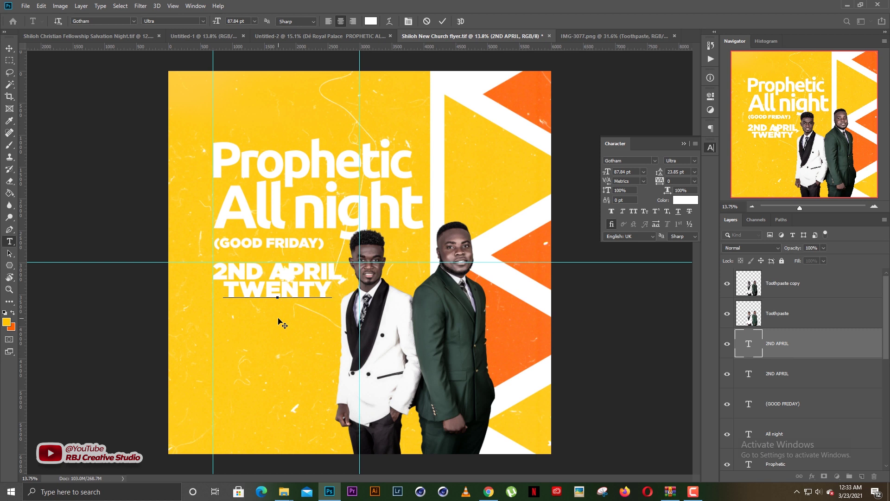
type("21")
key("ctrl+Return")
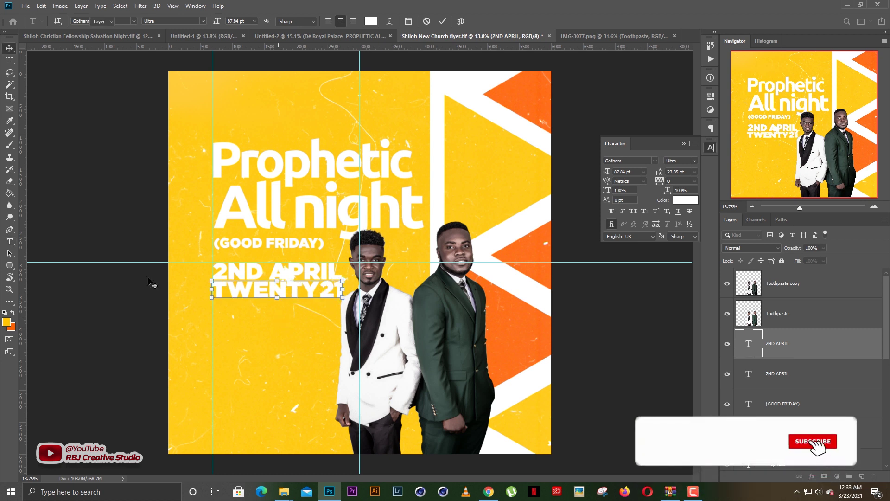
left_click_drag(260, 289, 260, 287)
left_click(288, 329)
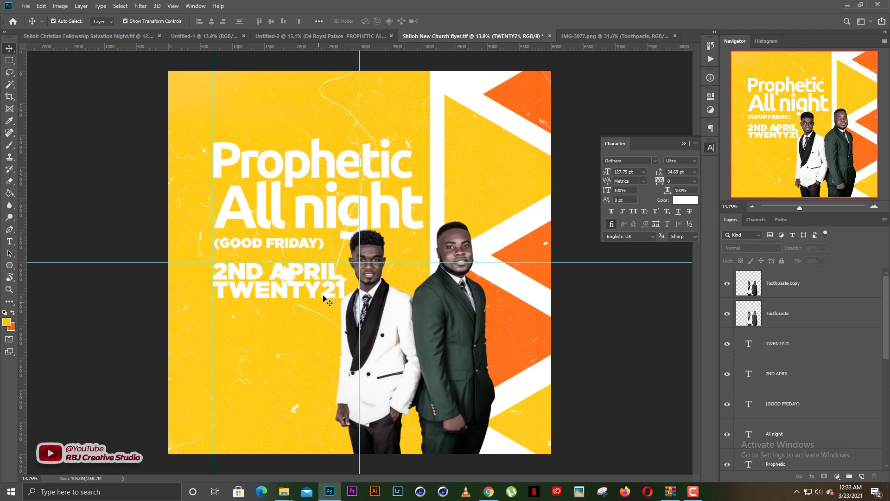
left_click(329, 297)
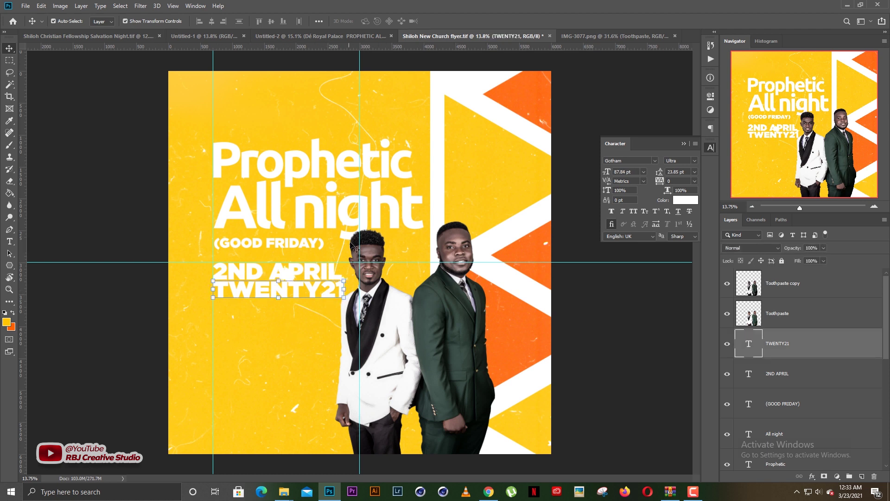
Duplicate the TWENTY21 line into a new line below it
left_click(304, 336)
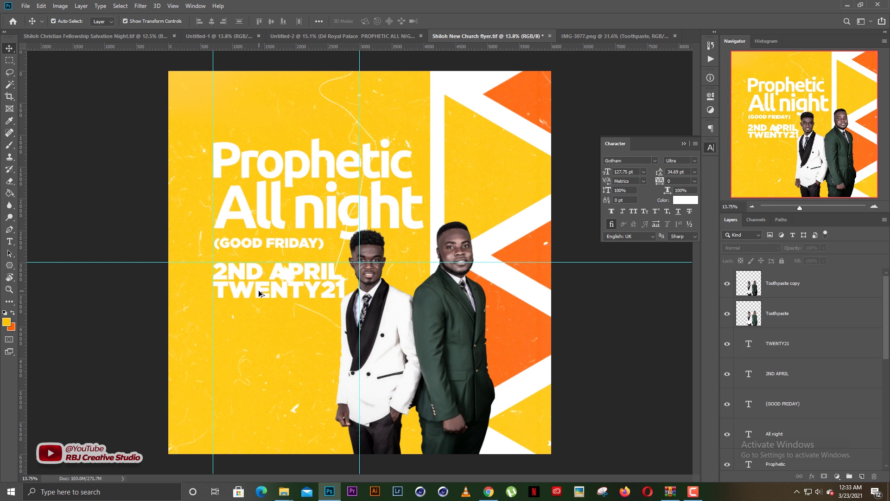
left_click_drag(259, 291, 254, 320)
double_click(254, 320)
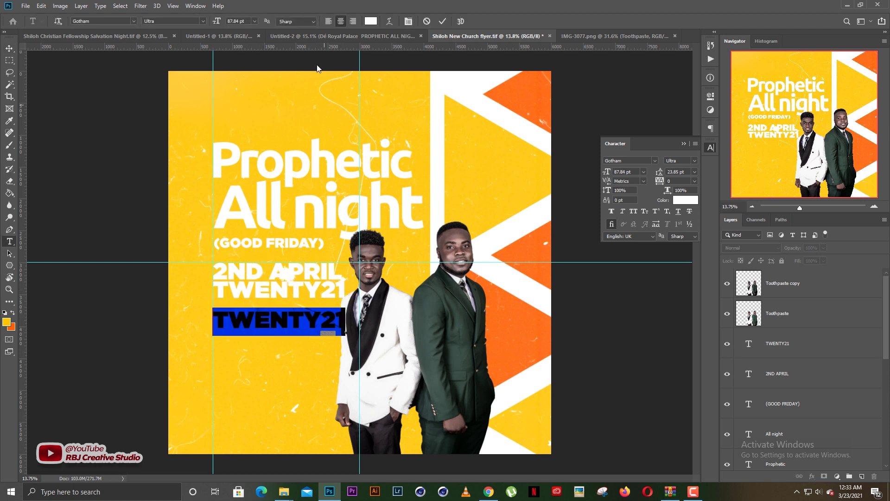
Copy the '9pm prompt' line from the Untitled-2 event details text
left_click(294, 35)
key("v")
left_click(369, 247)
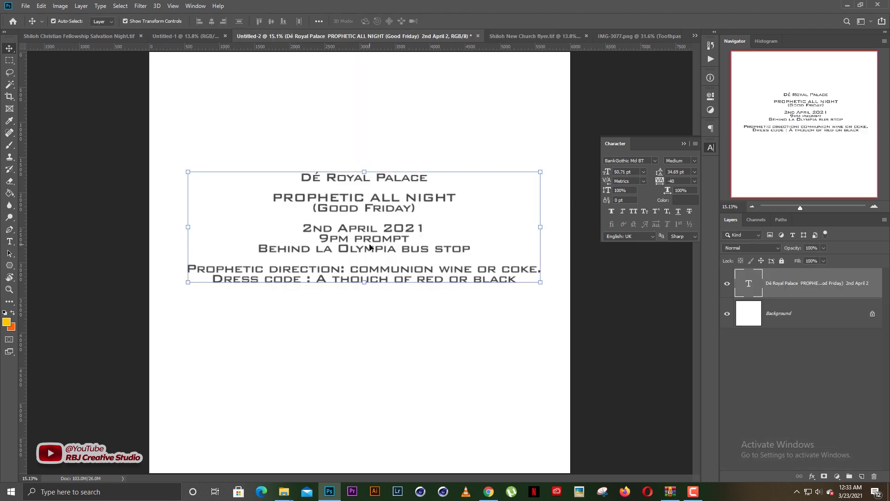
double_click(338, 239)
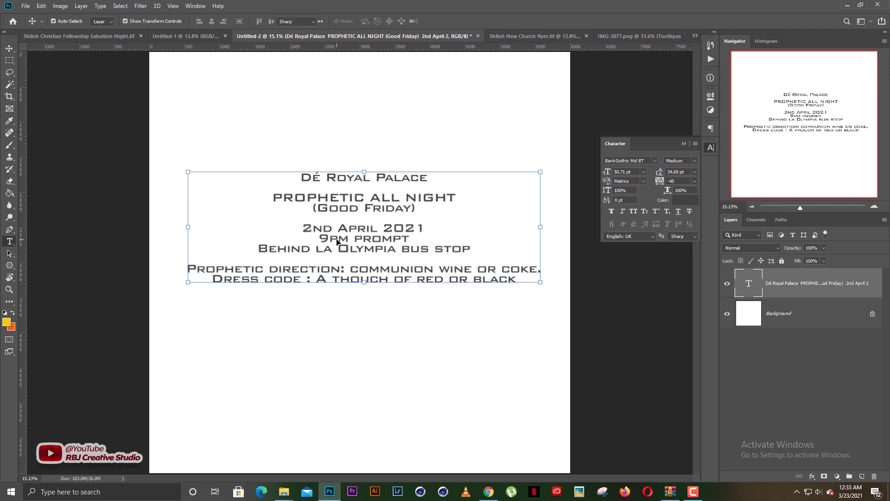
left_click(338, 239)
left_click_drag(319, 238, 410, 239)
right_click(402, 237)
left_click(419, 263)
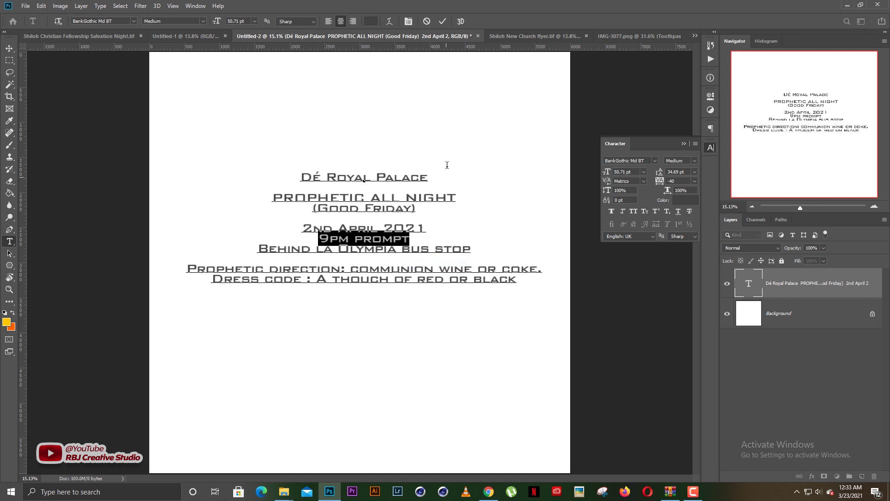
Back in the flyer, select all the duplicated TWENTY21 text to paste over it
left_click(494, 36)
key("ctrl+t")
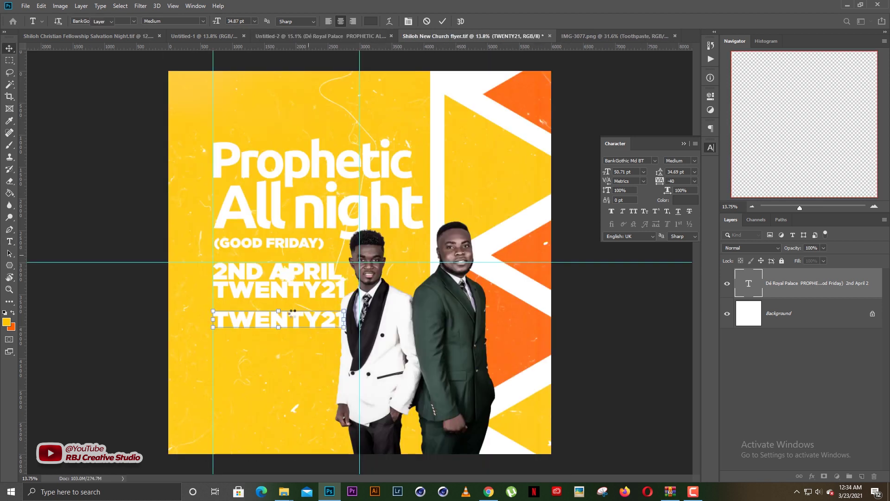
double_click(298, 324)
double_click(300, 322)
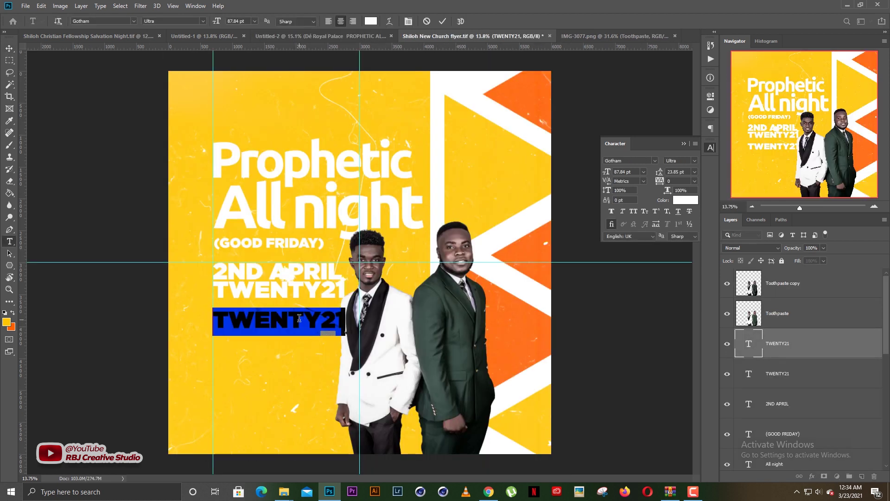
right_click(299, 319)
Paste the 9pm prompt text over the copy and set it to Gotham at 75.87 pt
left_click(320, 168)
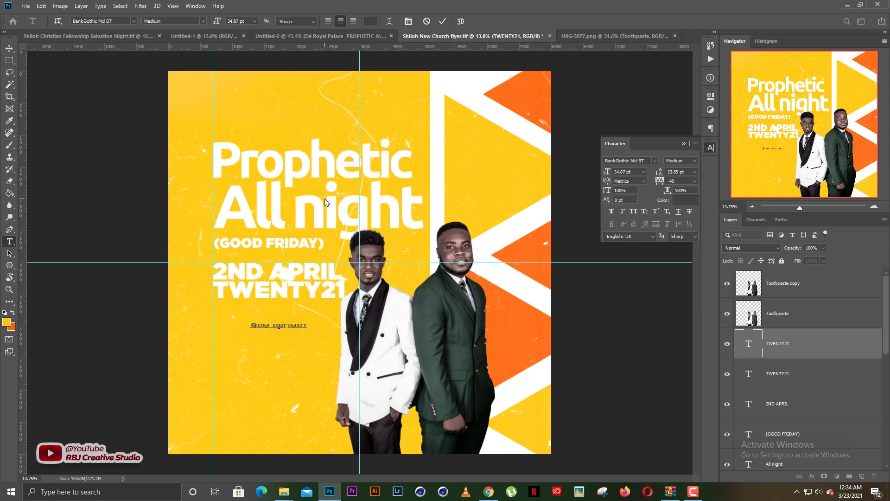
key("ctrl+a")
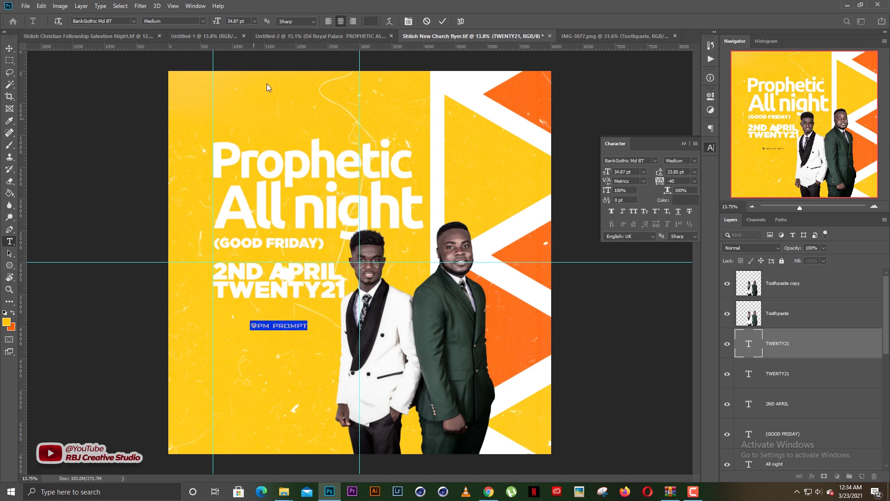
left_click_drag(217, 25, 236, 25)
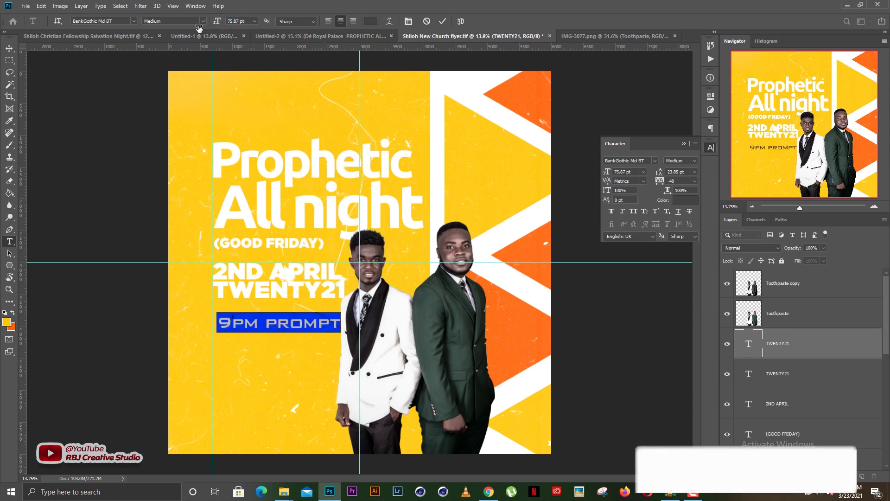
left_click(133, 21)
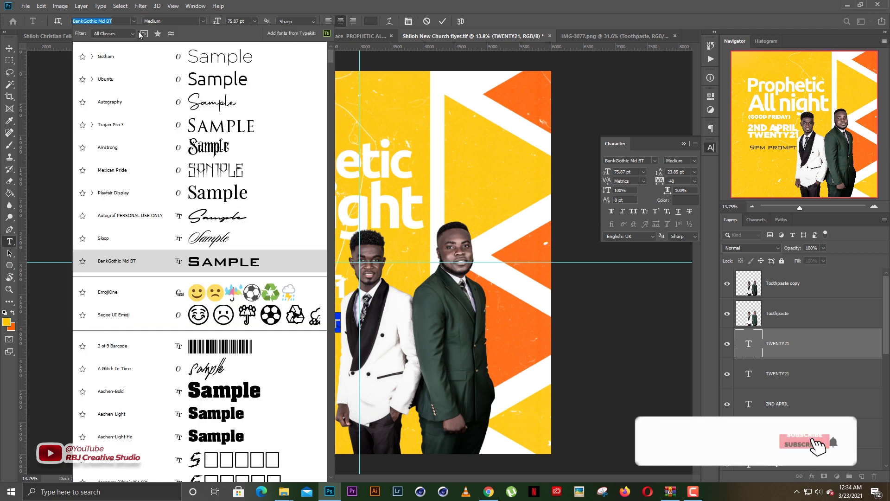
left_click(151, 63)
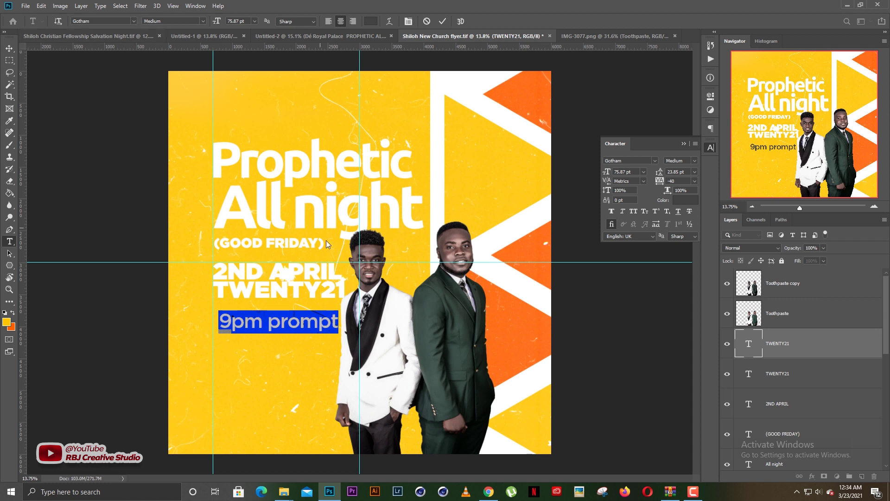
Retype the line in capitals as '9PM PROMPT'
left_click(293, 326)
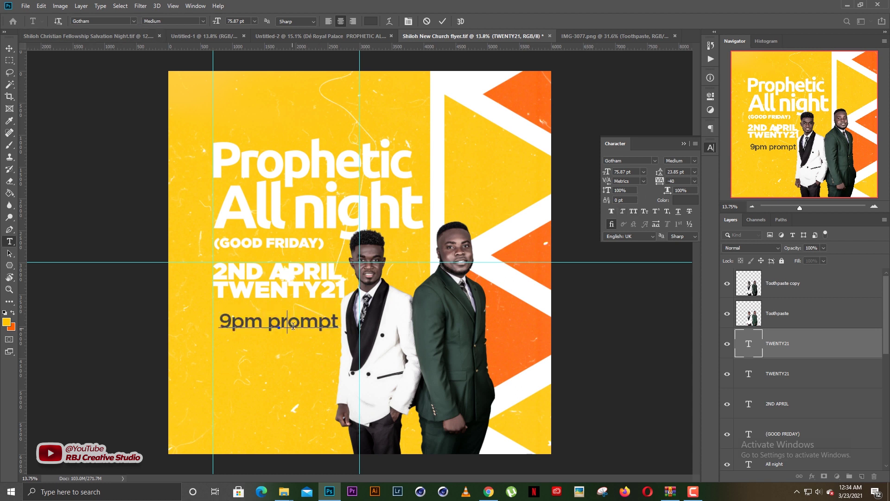
triple_click(293, 326)
left_click(293, 326)
key("ctrl+a")
type("9PM PROMPT")
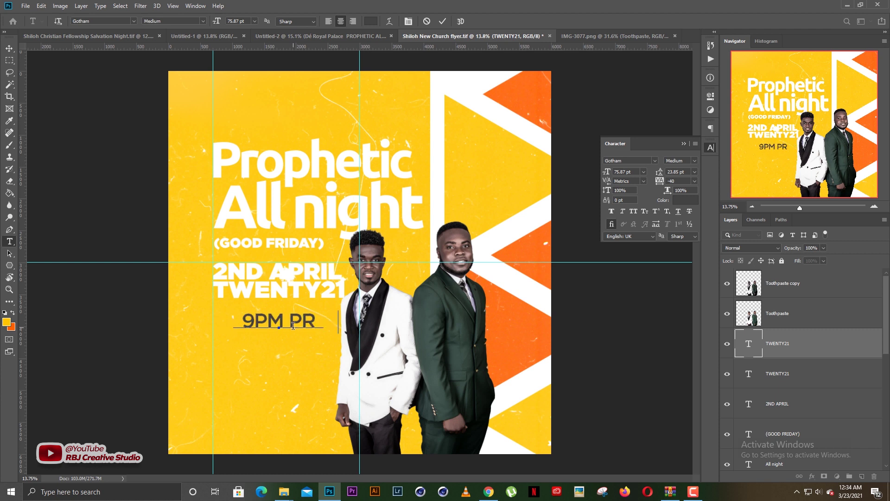
key("ctrl+a")
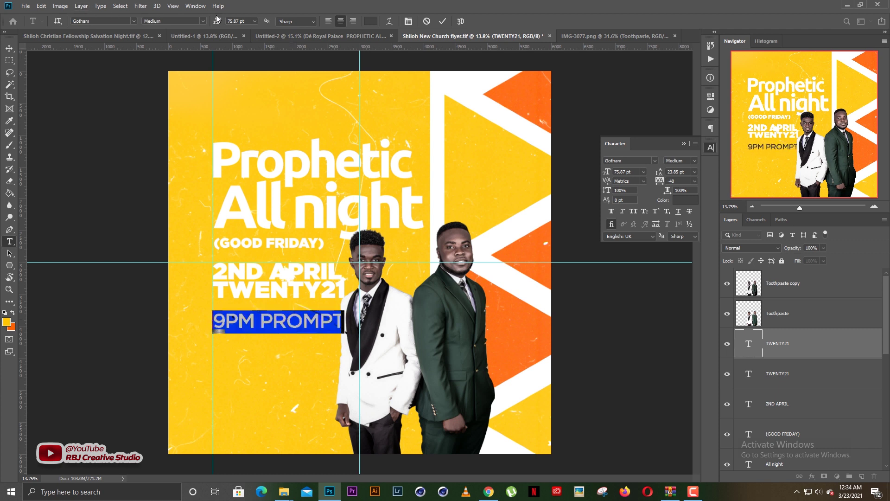
Make 9PM PROMPT white in the Gotham Ultra weight
left_click(204, 21)
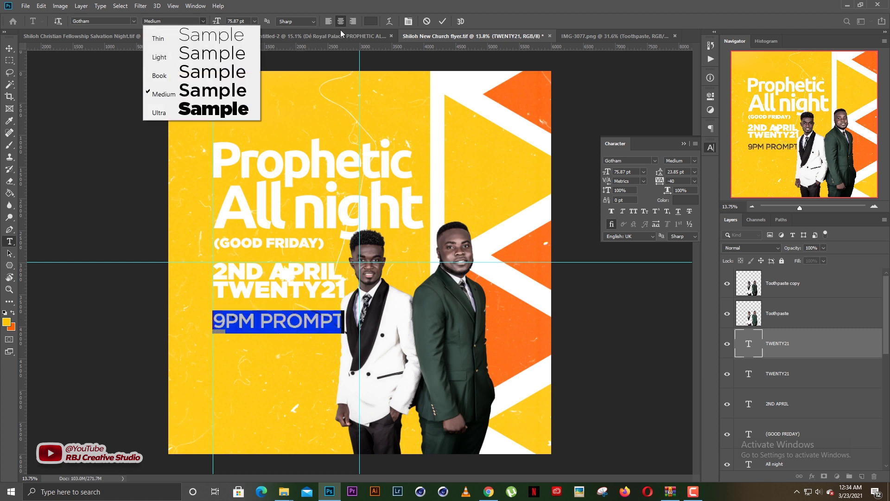
left_click(370, 21)
left_click(369, 21)
left_click_drag(582, 284, 511, 199)
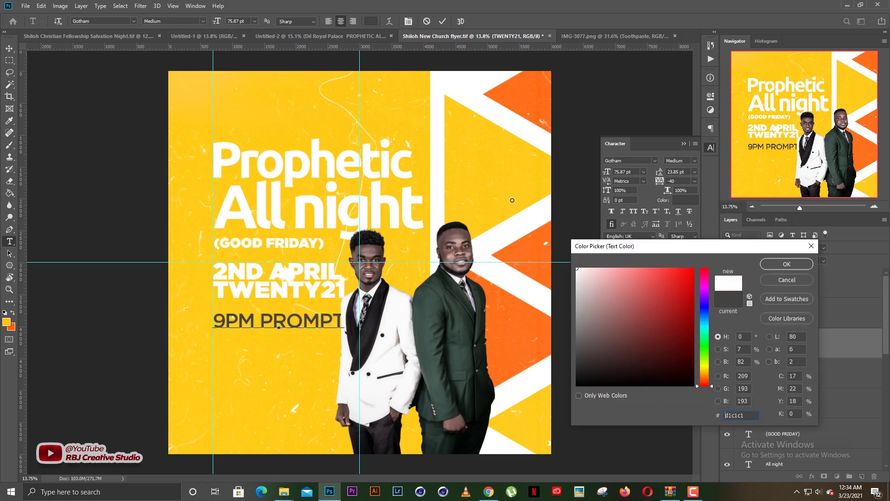
key("Return")
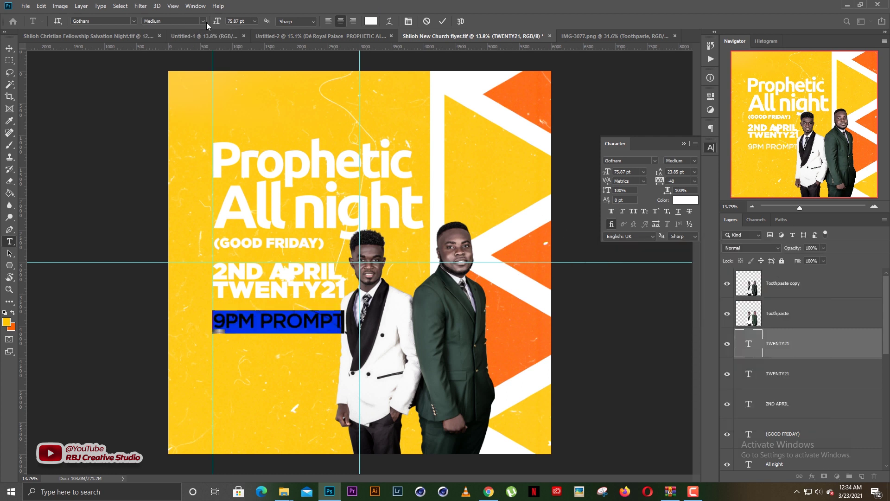
left_click(207, 22)
left_click(199, 110)
key("ctrl+Return")
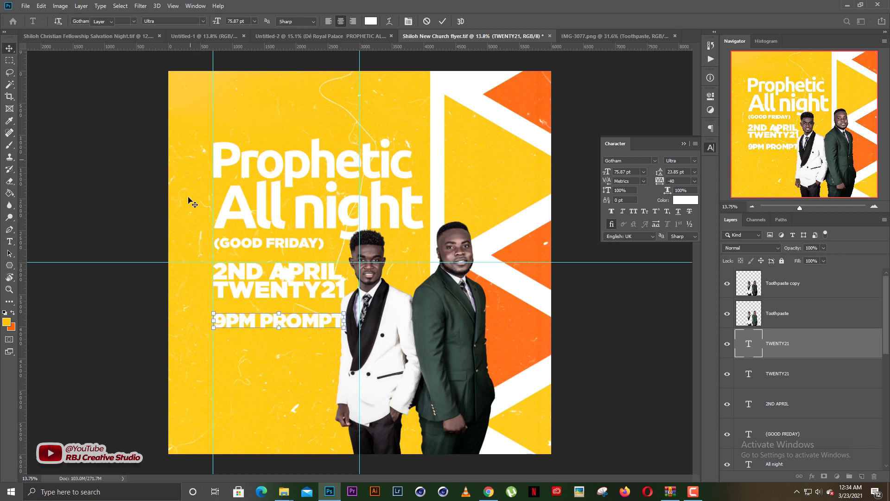
key("v")
Reset tracking to 0, shrink 9PM PROMPT to 57.61 pt, and tuck it under TWENTY21
left_click(680, 180)
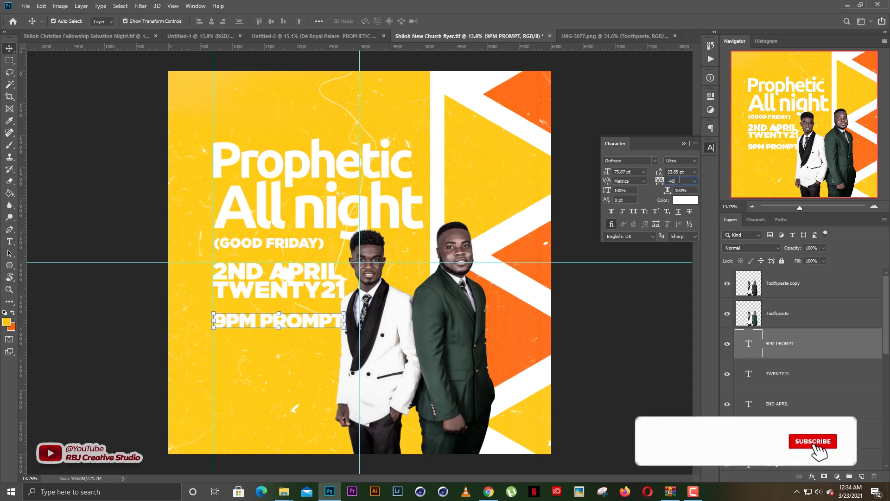
key("shift+Down")
key("shift+Down")
key("shift+Up")
key("shift+Up")
key("shift+Up")
key("shift+Up")
key("shift+Up")
key("shift+Up")
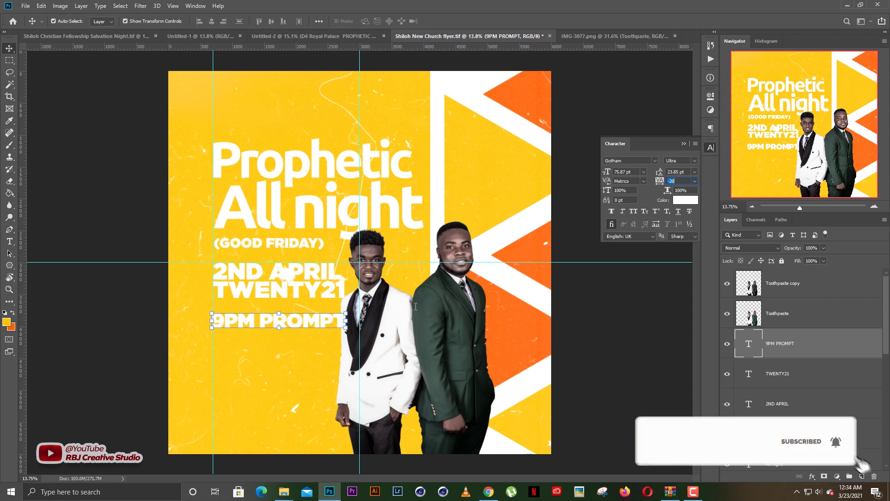
mouse_move(312, 319)
left_mouse_down()
mouse_move(313, 311)
mouse_move(344, 319)
mouse_move(300, 319)
mouse_move(298, 311)
left_mouse_up()
key("Return")
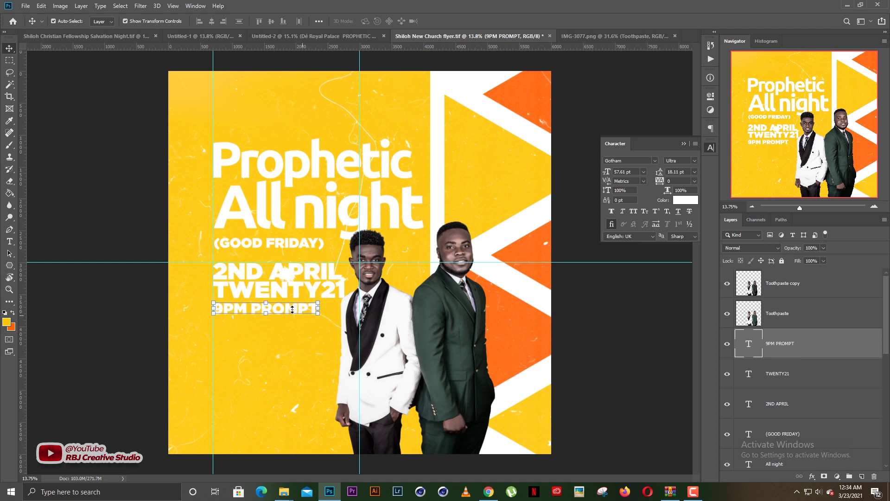
key("shift+Down")
Duplicate the 9PM PROMPT line just below the original
left_click_drag(292, 311, 286, 325)
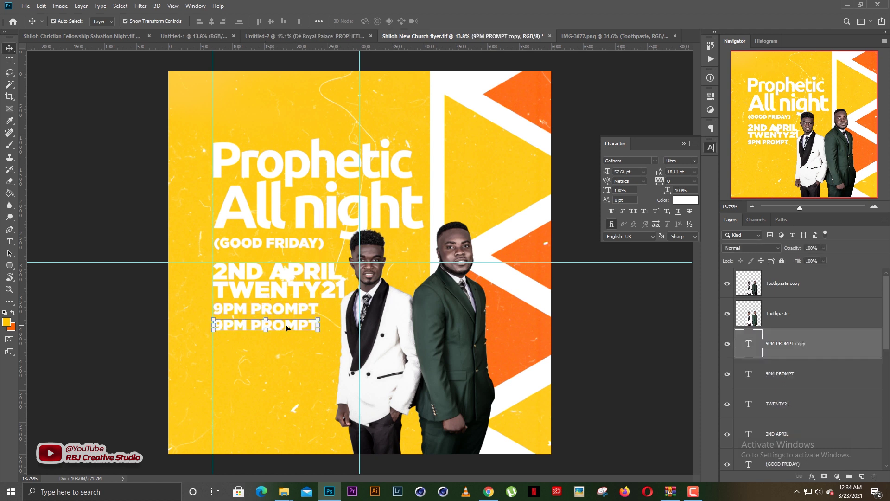
key("Return")
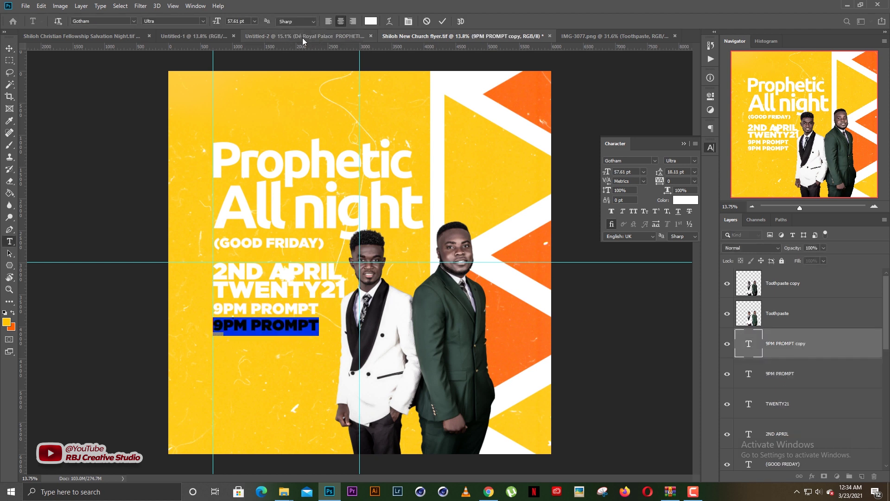
left_click(303, 37)
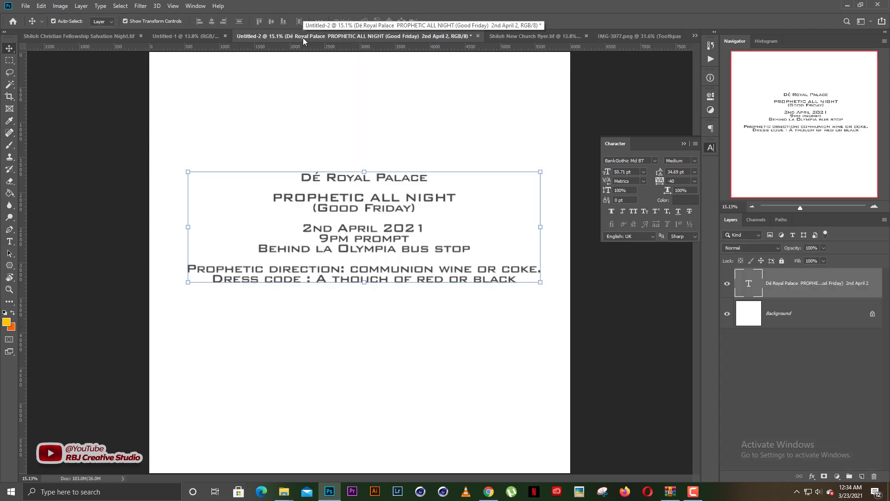
left_click(319, 234)
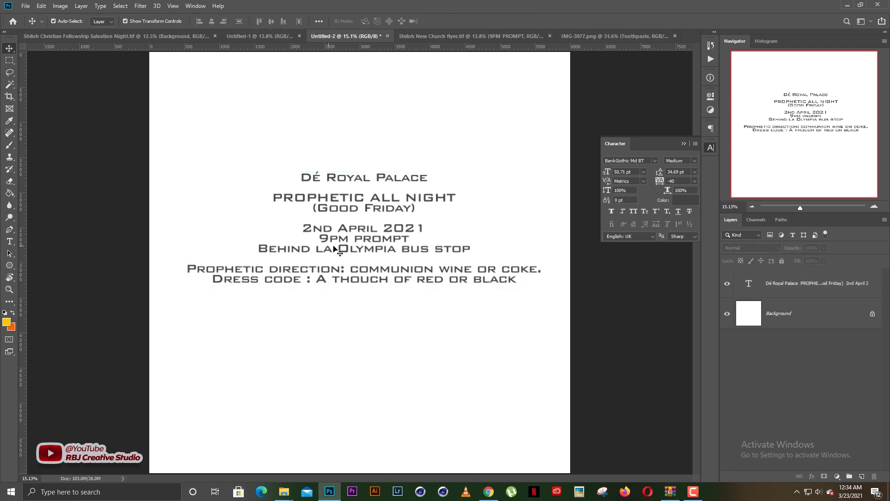
double_click(286, 251)
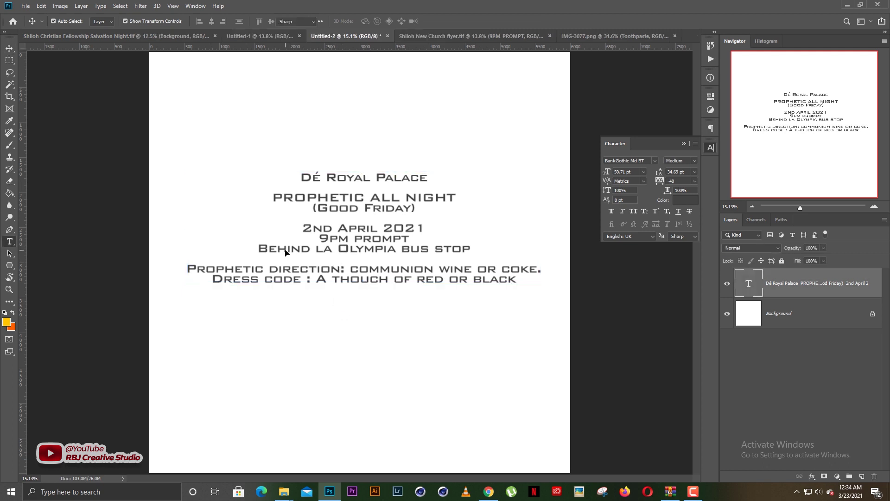
key("Escape")
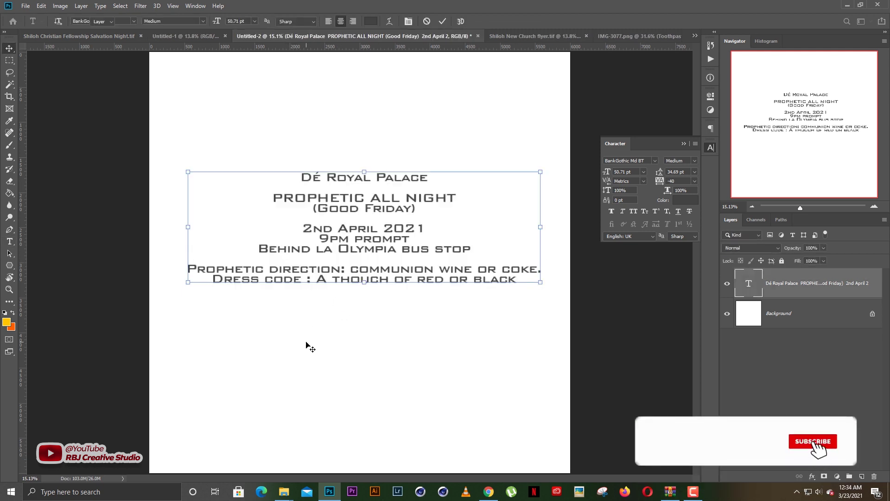
left_click(308, 343)
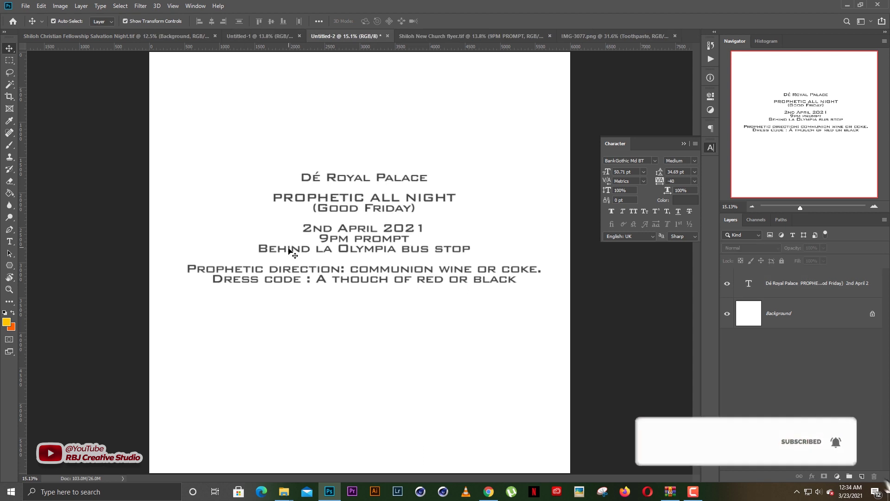
Copy the 'Behind la Olympia bus stop' line from the event details text
left_click(342, 251)
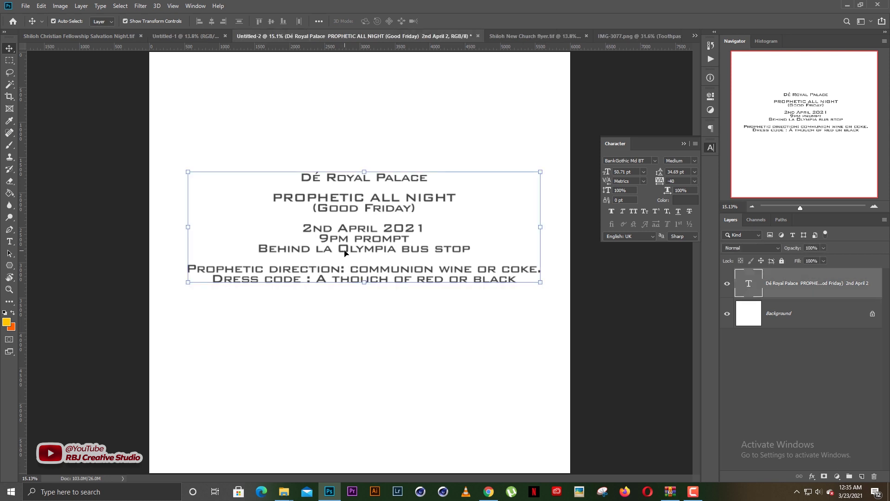
double_click(345, 254)
left_click_drag(258, 249, 453, 253)
left_click(276, 249)
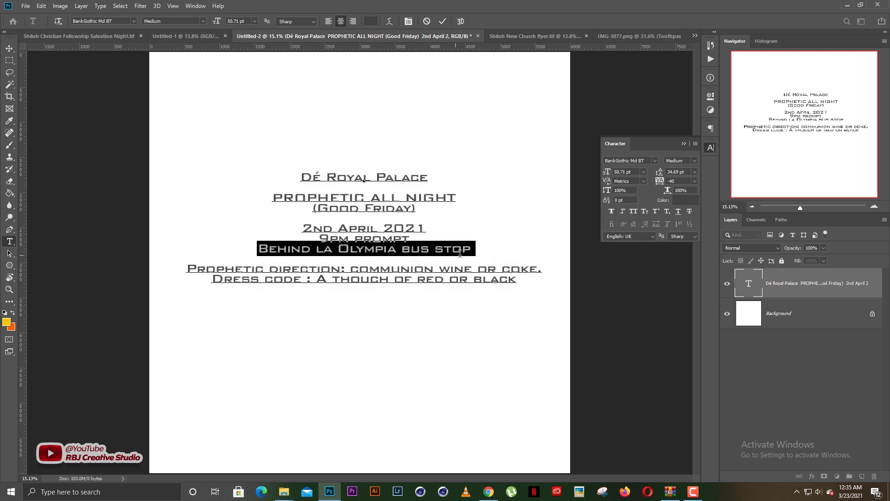
right_click(449, 253)
left_click(467, 280)
left_click(500, 36)
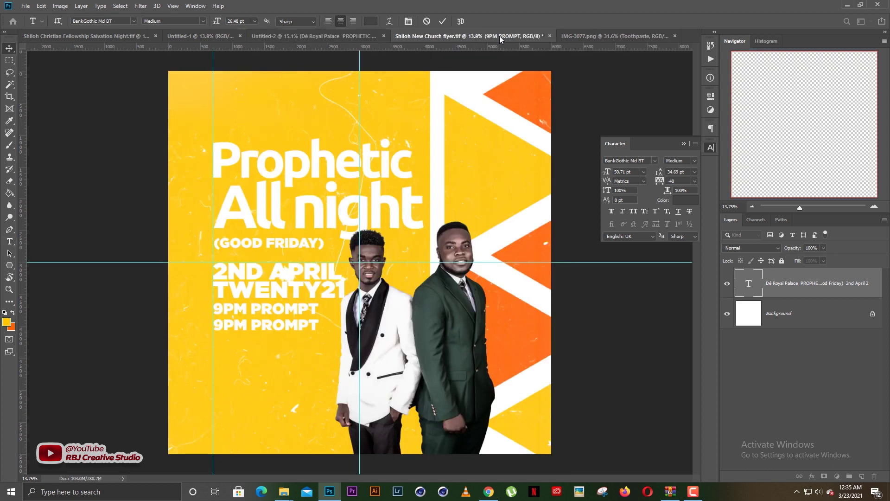
Paste the bus-stop line into the duplicated 9PM PROMPT text and style it Gotham Ultra in white (ffffff)
double_click(287, 329)
right_click(287, 329)
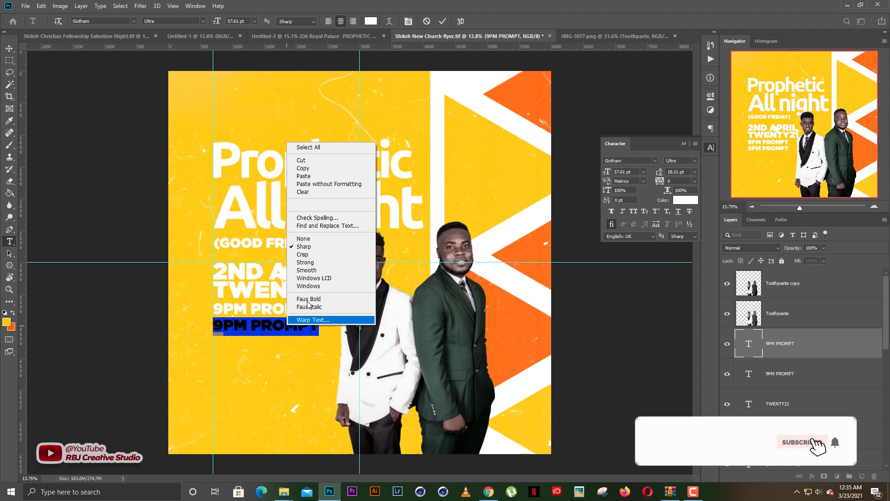
left_click(305, 176)
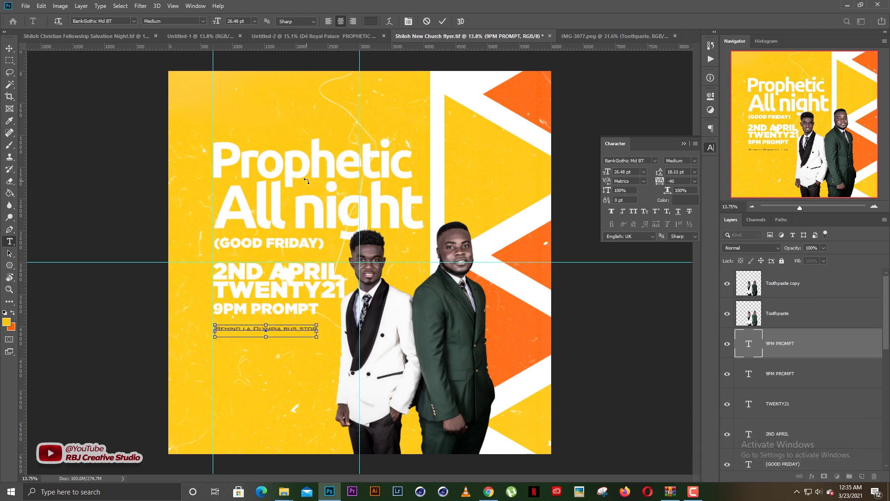
key("ctrl+a")
left_click(134, 21)
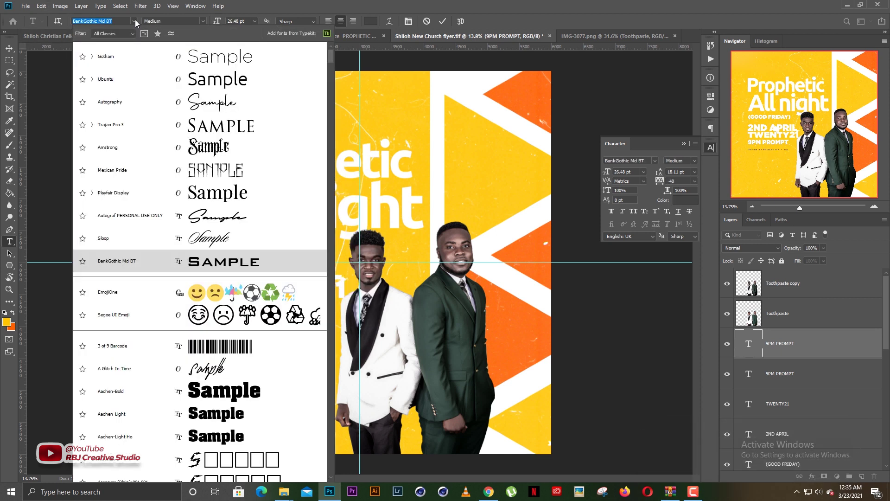
left_click(152, 62)
left_click(203, 20)
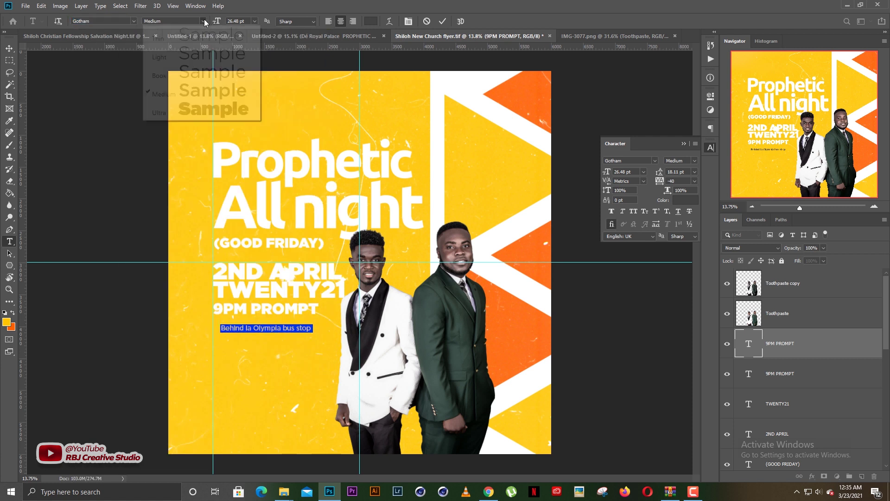
left_click(216, 112)
left_click(371, 21)
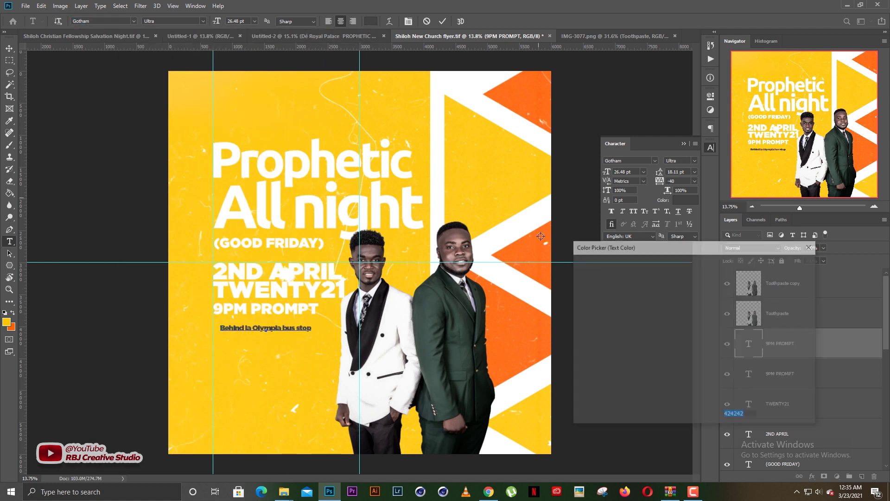
type("ffffff")
key("Return")
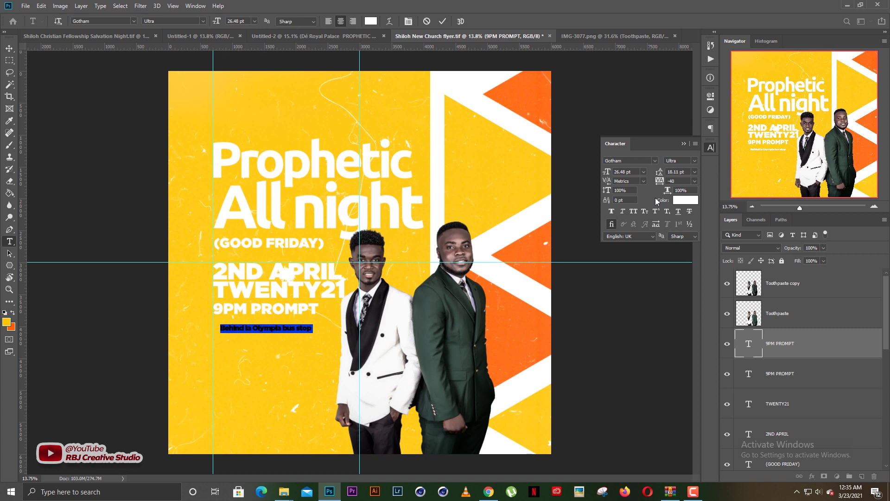
Make the bus-stop text all caps and move it up under the 9PM PROMPT line
scroll(680, 181, "up", 1)
scroll(677, 181, "up", 1)
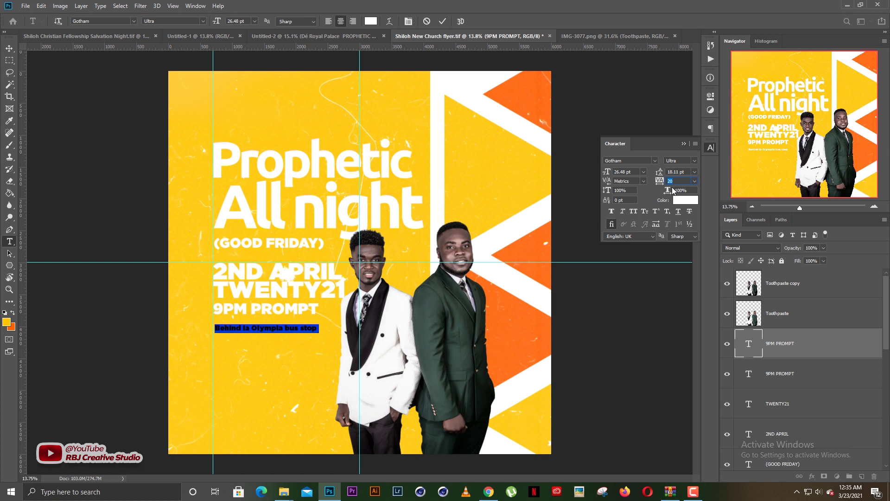
left_click(635, 212)
key("ctrl+Return")
key("v")
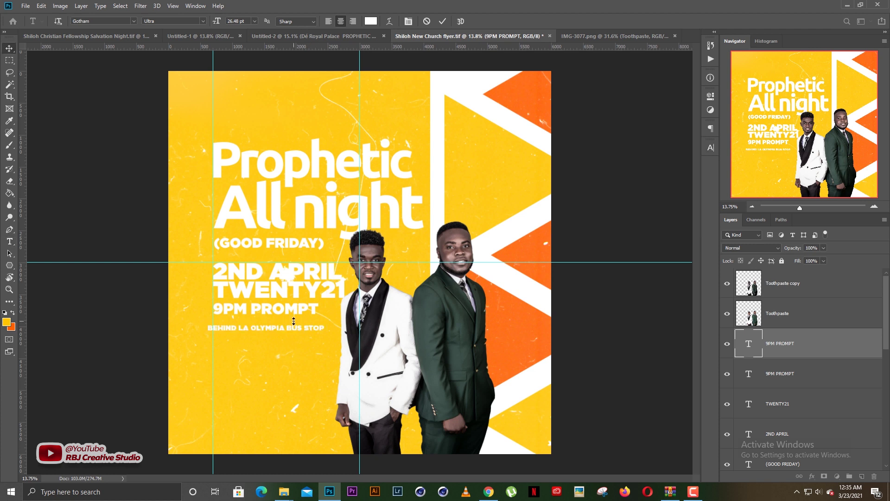
left_click(273, 376)
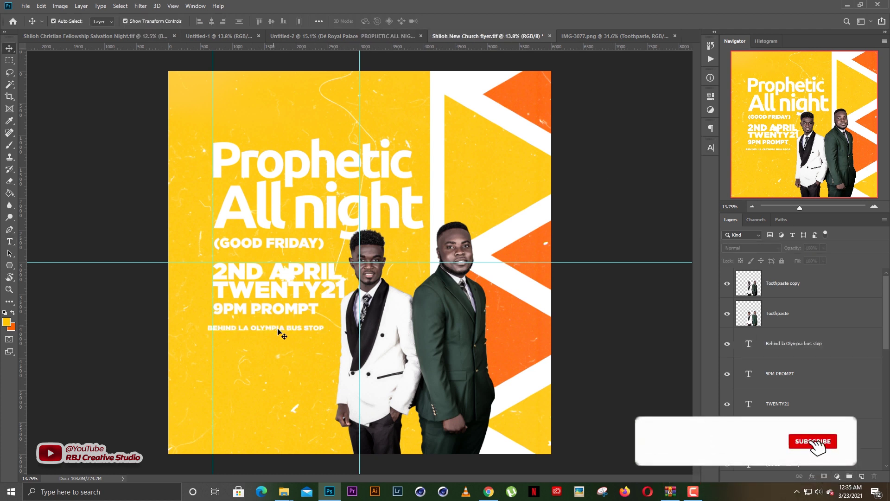
left_click_drag(280, 328, 282, 324)
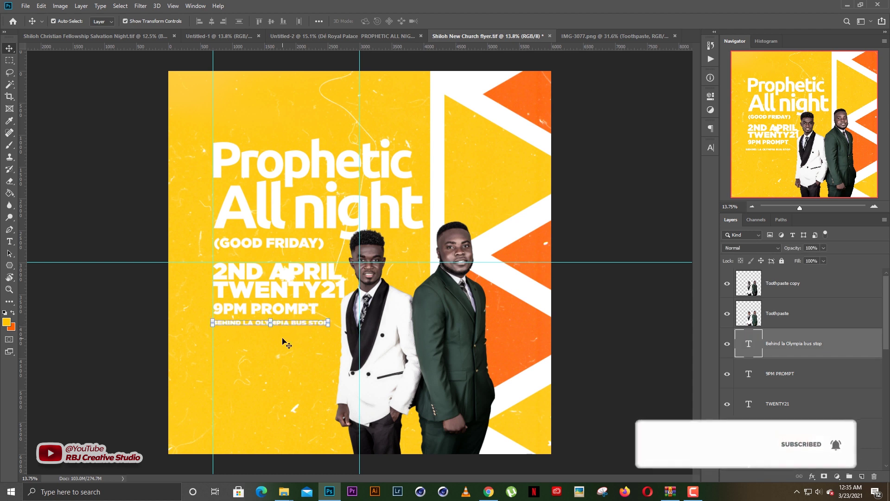
left_click(283, 344)
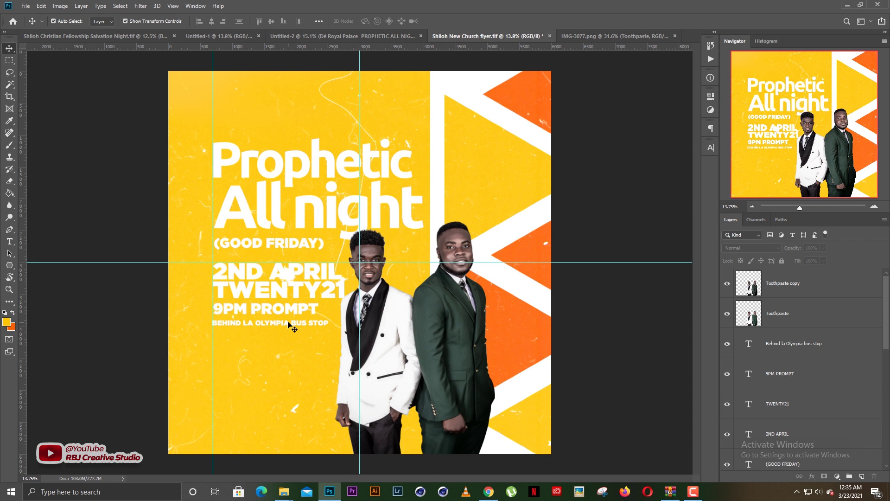
Break the bus-stop text after OLYMPIA into two left-aligned lines with 27.11 pt leading
double_click(287, 323)
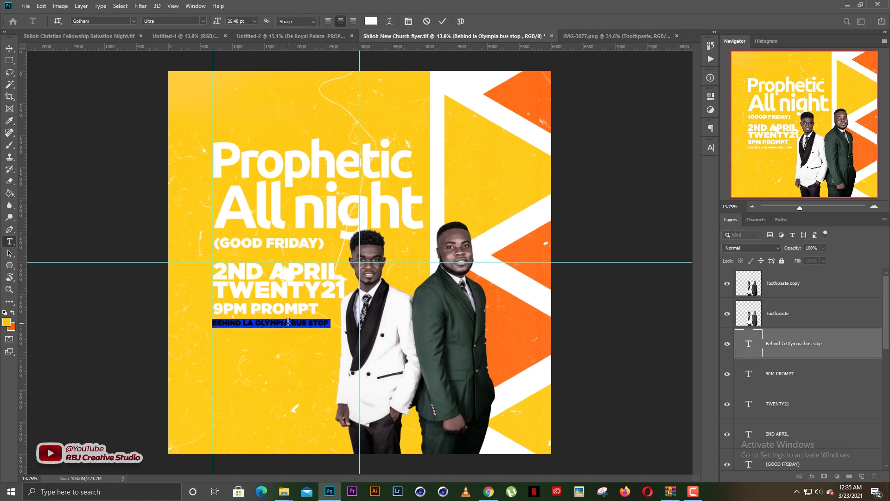
left_click(290, 322)
key("Return")
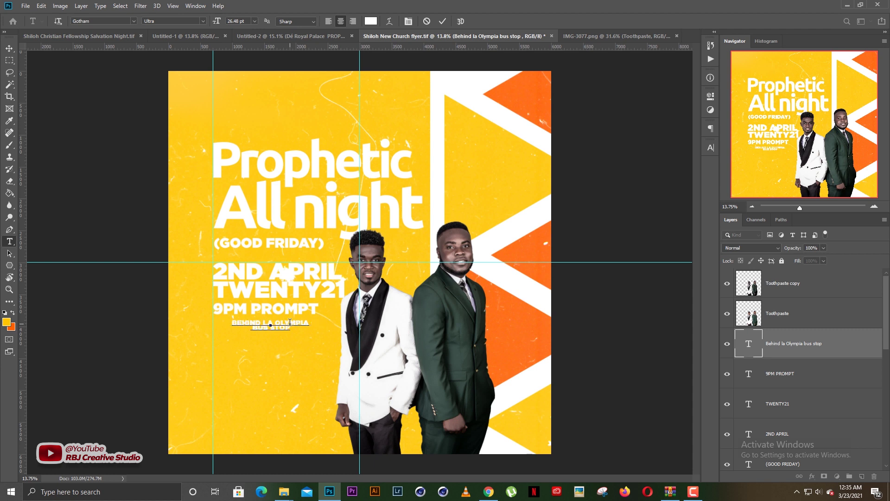
key("ctrl+a")
left_click(328, 22)
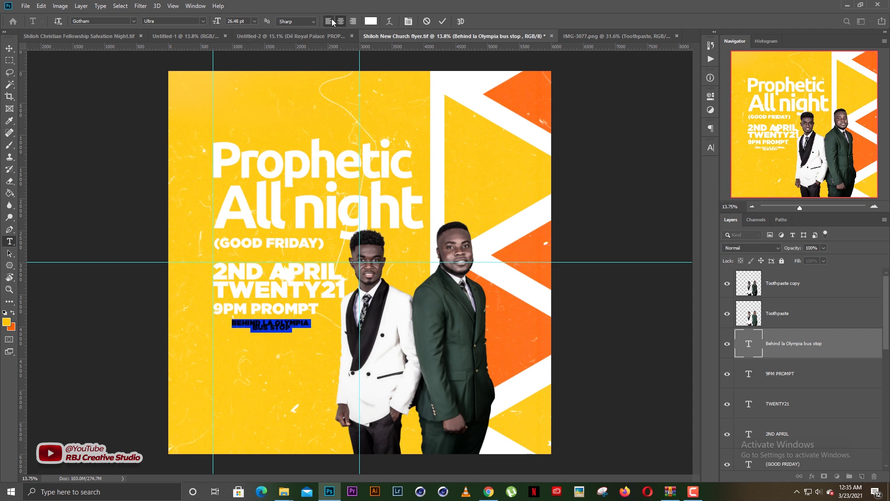
left_click(709, 148)
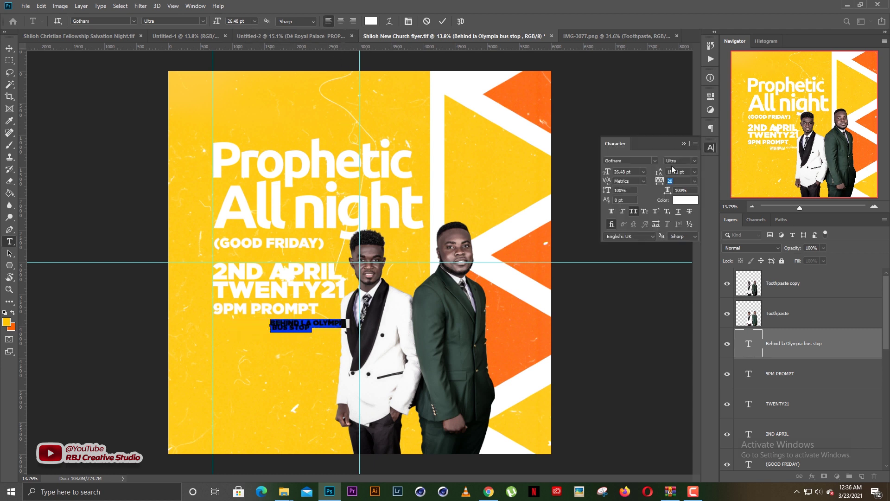
left_click_drag(659, 171, 663, 171)
left_click(272, 329)
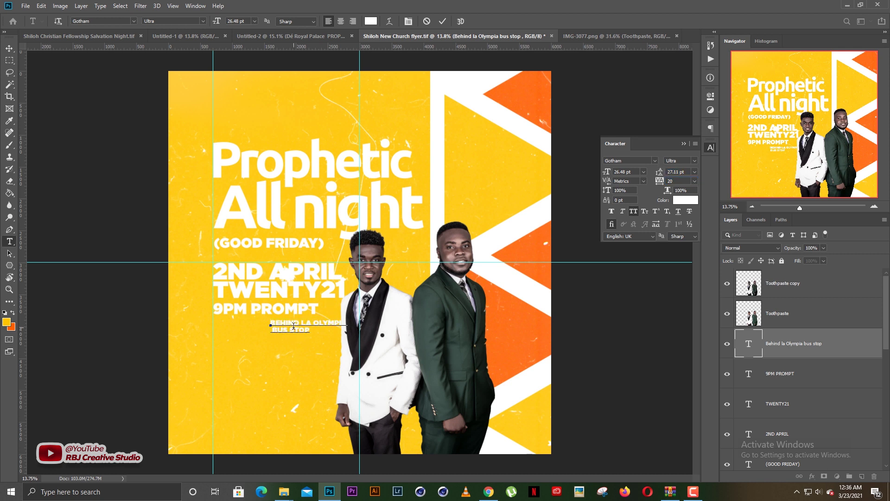
key("ctrl+Return")
key("v")
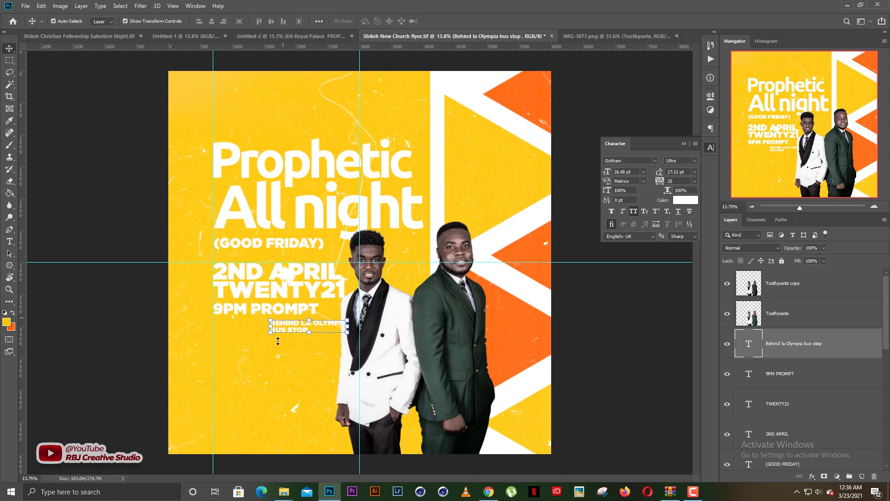
Align the bus-stop text with the lines above, enlarge it to about 130%, and save the flyer
left_click_drag(291, 329, 233, 330)
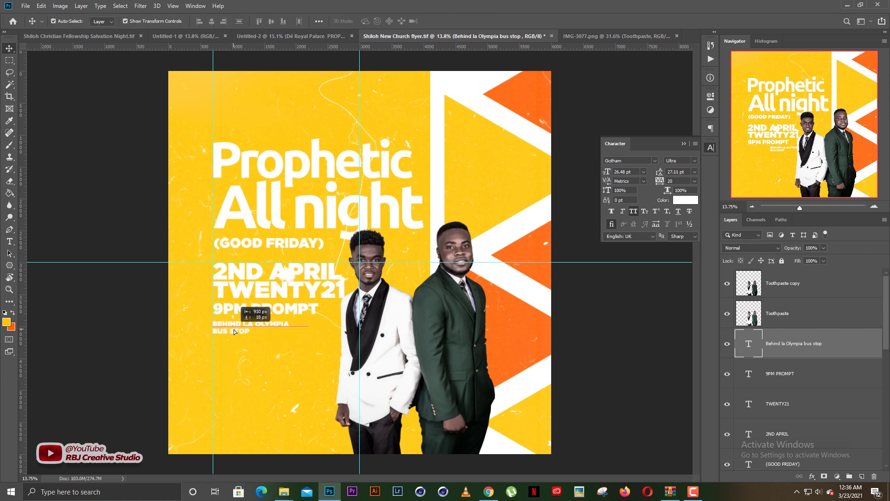
left_click_drag(288, 332, 311, 340)
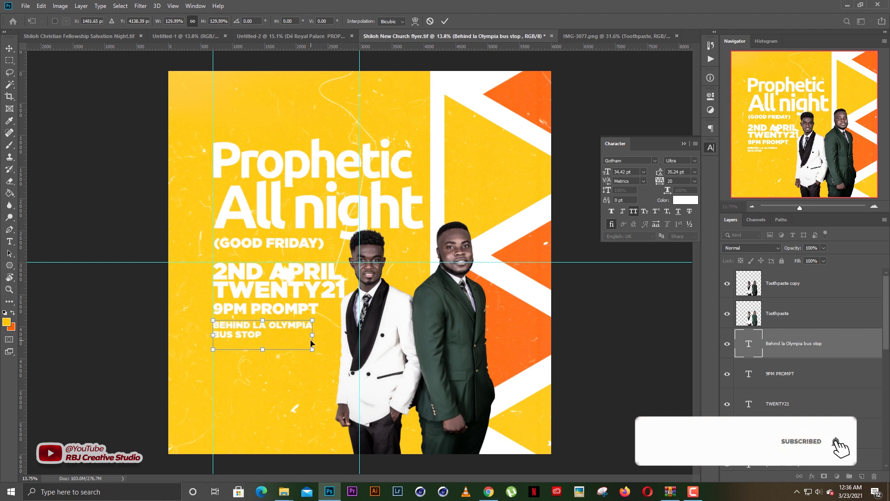
key("Return")
left_click(268, 329)
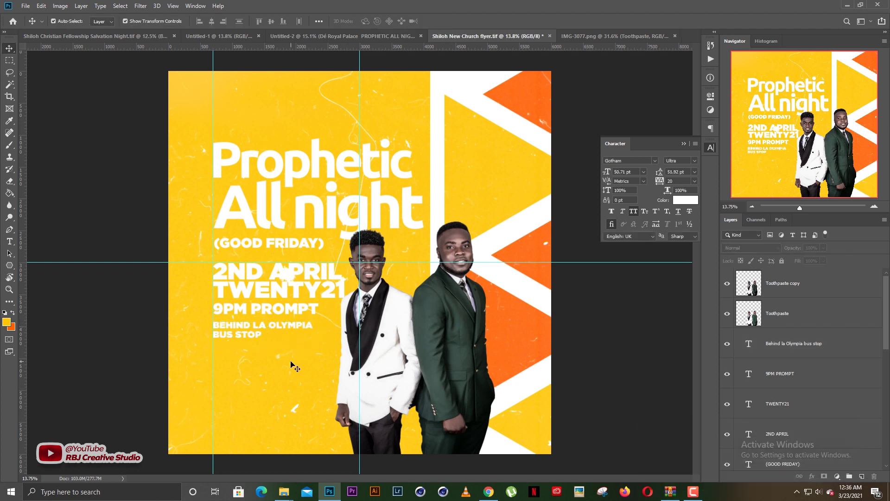
key("ctrl+s")
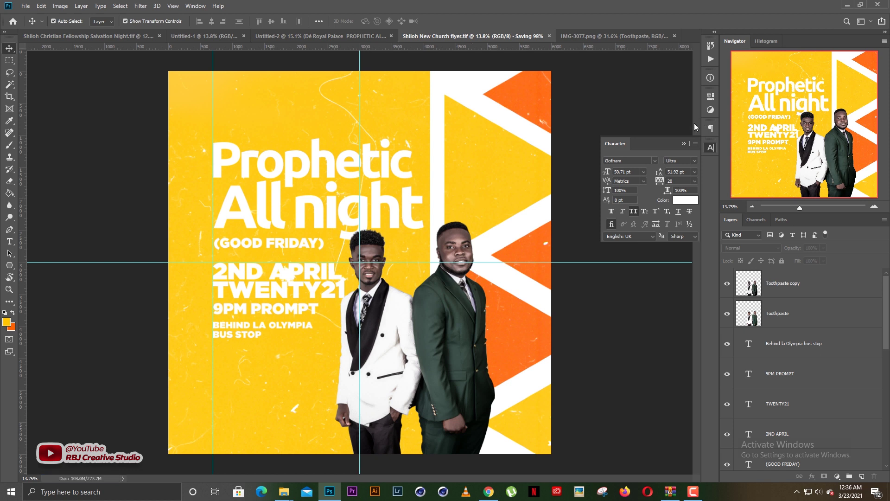
left_click(683, 143)
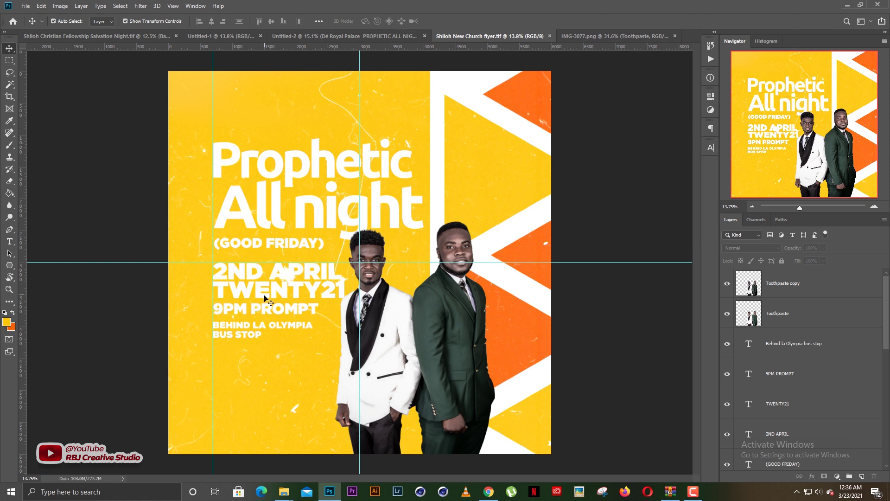
Copy the Prophetic direction line from the event text document
left_click(338, 38)
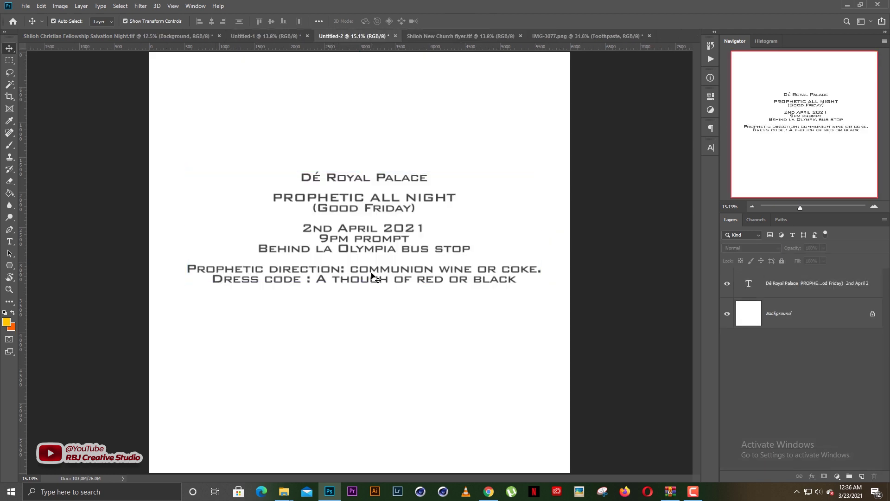
double_click(197, 273)
left_click_drag(189, 270, 540, 266)
right_click(535, 266)
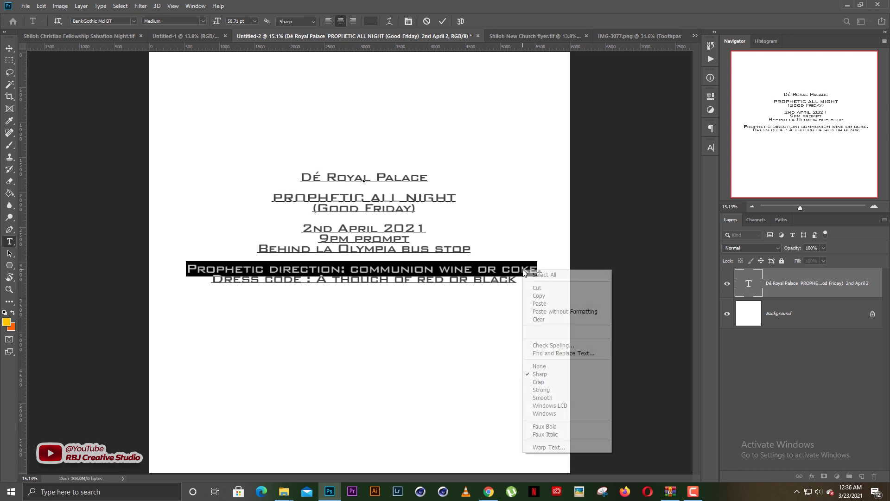
left_click(538, 293)
Duplicate the venue text below the original and paste the Prophetic direction line into it
left_click(523, 38)
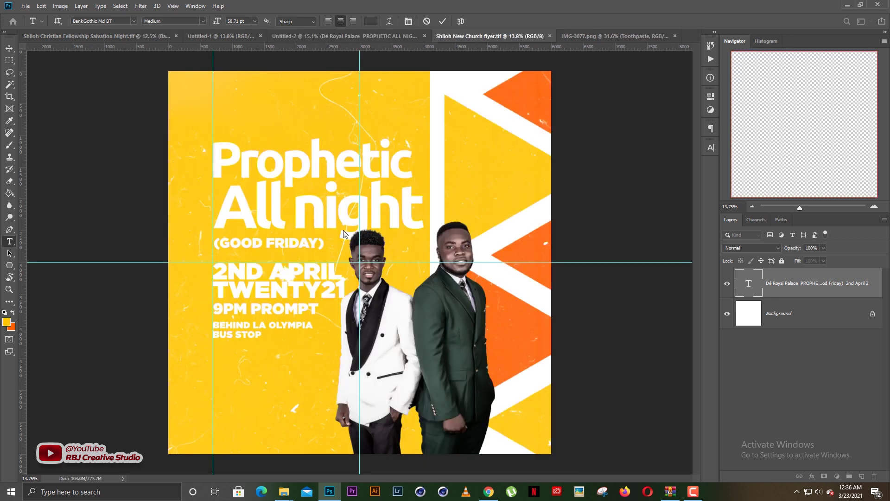
key("v")
left_click(246, 331)
left_click_drag(246, 331, 245, 369)
double_click(246, 365)
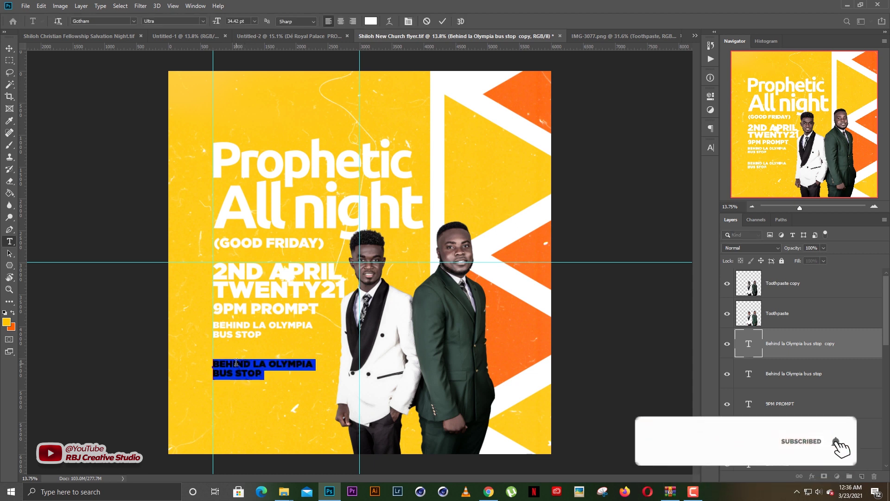
right_click(236, 363)
left_click(258, 214)
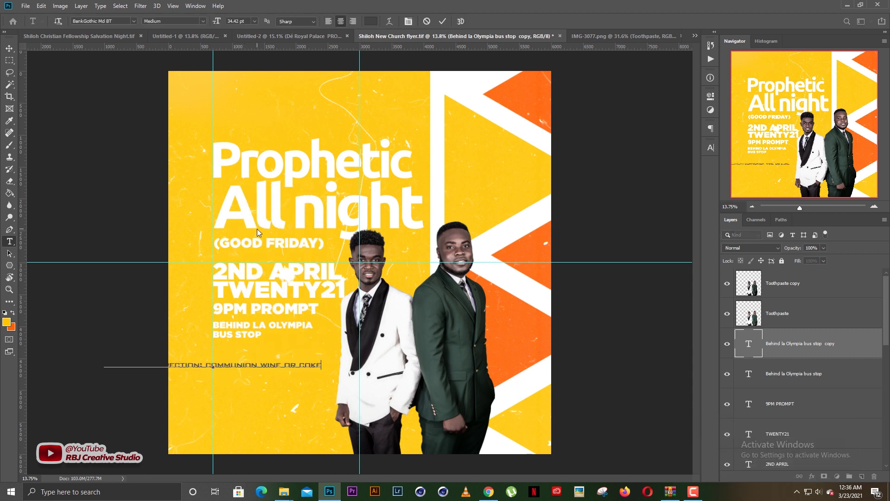
Shift the pasted text onto the canvas and break it after DIRECTION: into two left-aligned lines
key("ctrl+a")
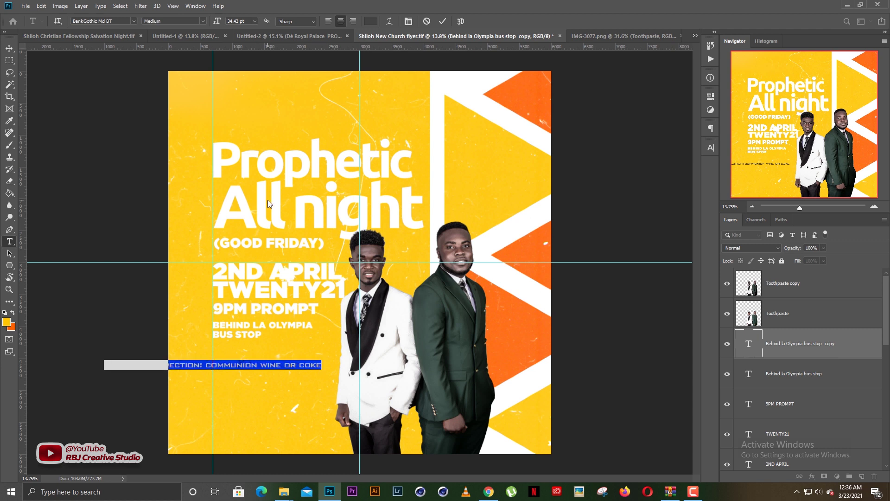
left_click_drag(250, 396, 314, 392)
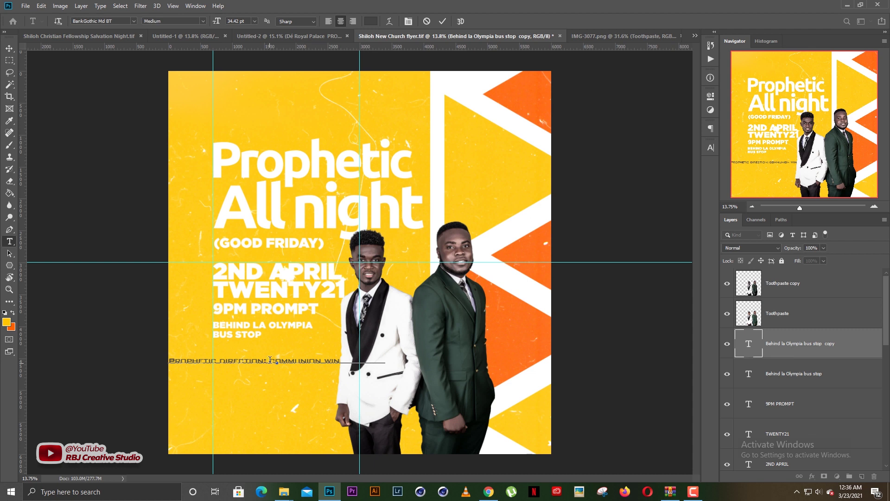
key("Return")
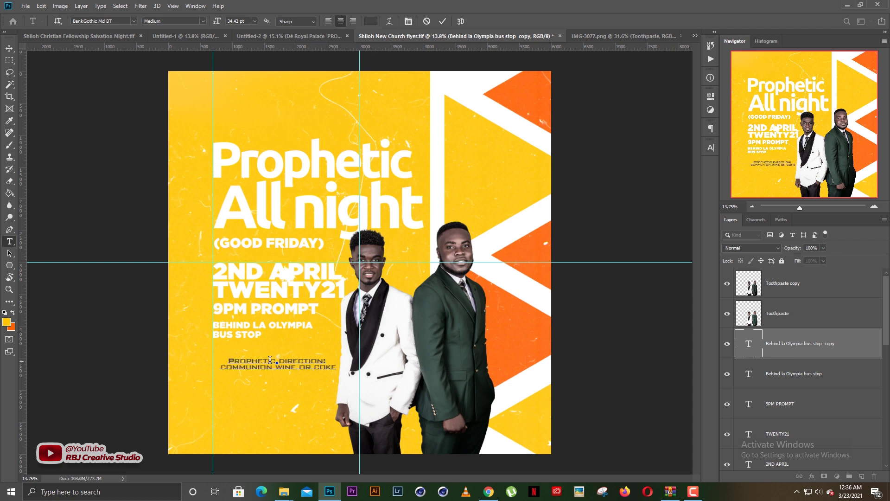
key("ctrl+a")
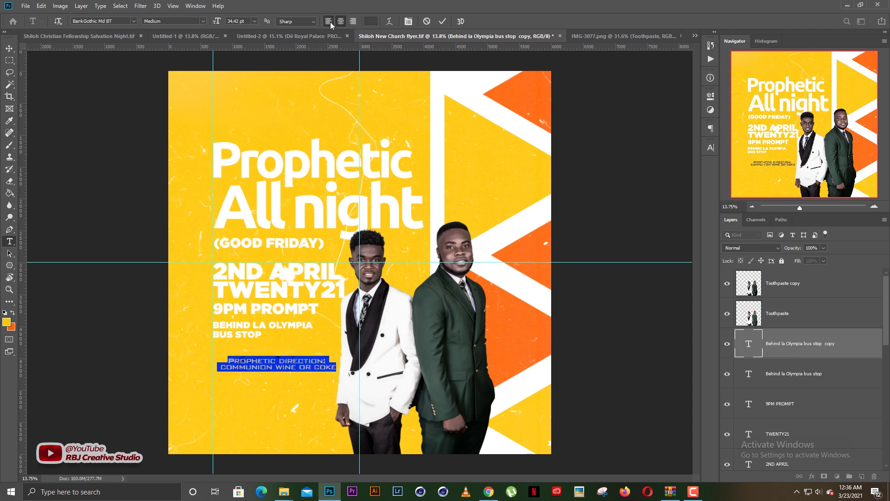
left_click(328, 22)
left_click(373, 24)
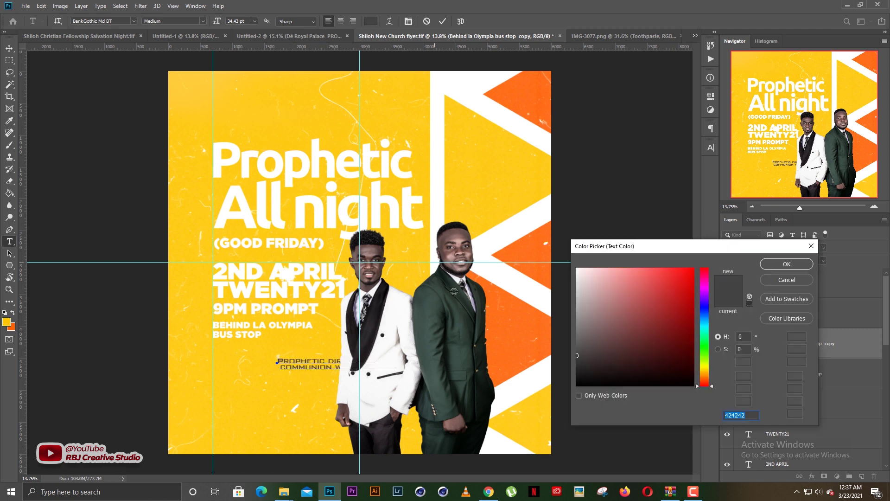
Set the Prophetic direction text to white Gotham Book
left_click_drag(599, 295, 379, 186)
key("Return")
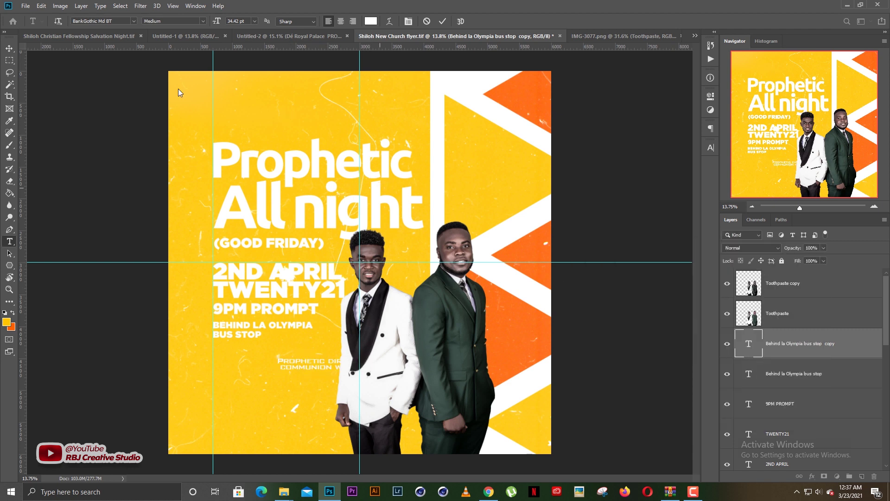
left_click(133, 21)
left_click(134, 21)
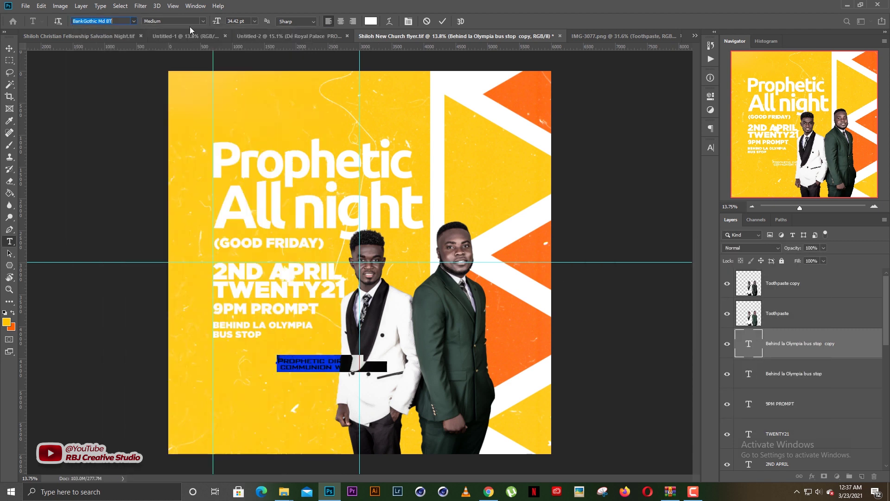
type("Gotham")
left_click(204, 21)
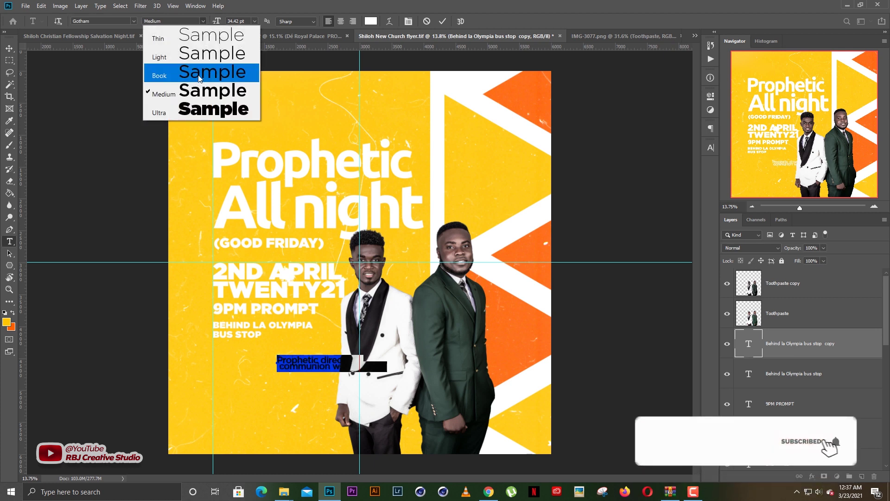
left_click(198, 76)
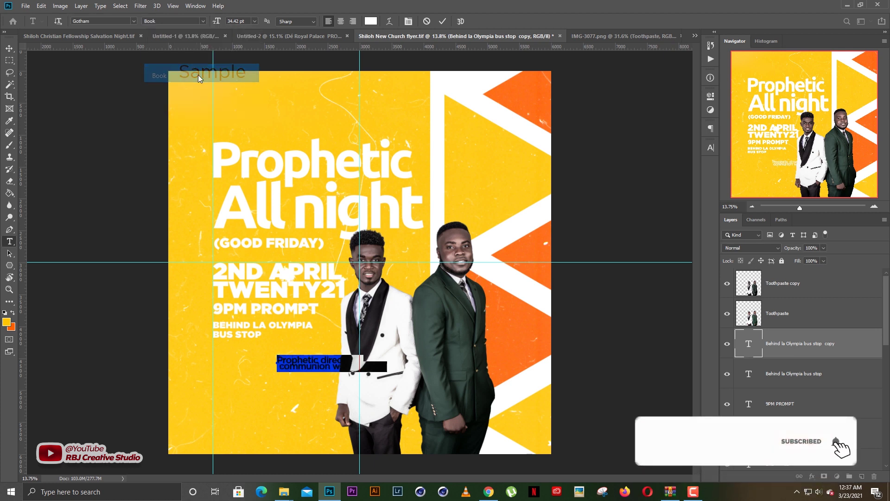
Make the text all caps, raise its leading to 29.54 pt, and move it left to the guide under the venue
left_click(280, 364)
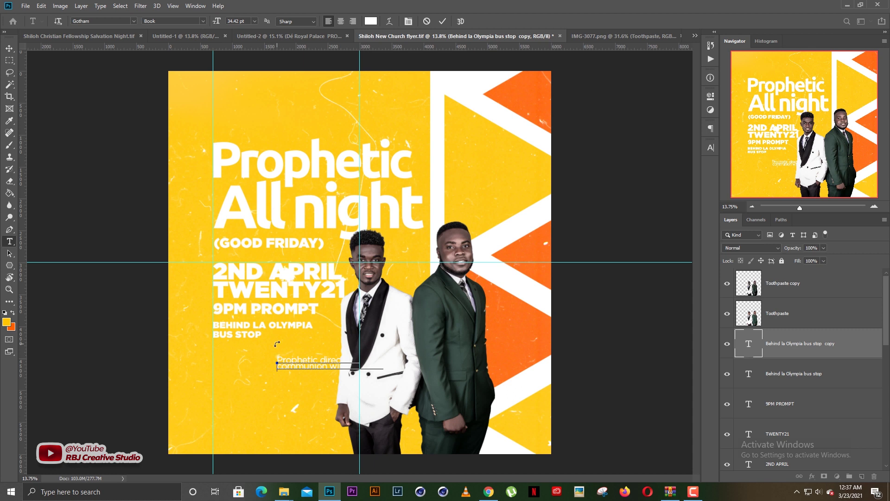
key("ctrl+a")
left_click(710, 147)
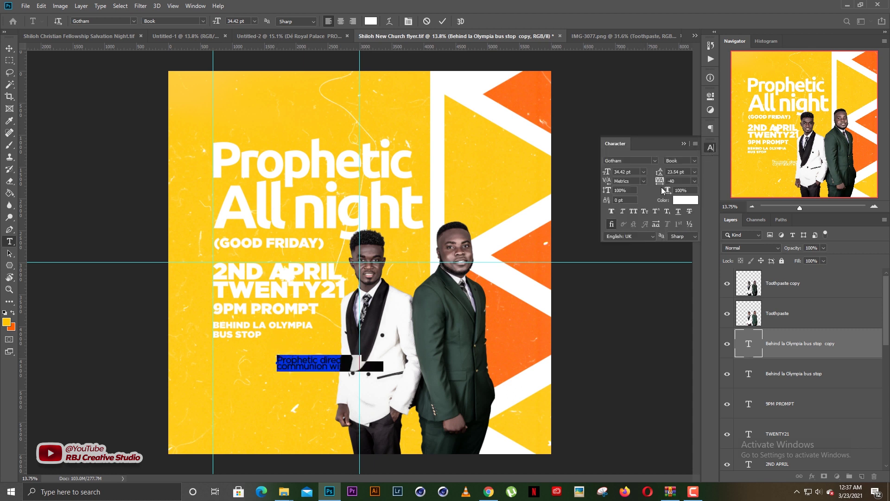
left_click(634, 211)
left_click(684, 144)
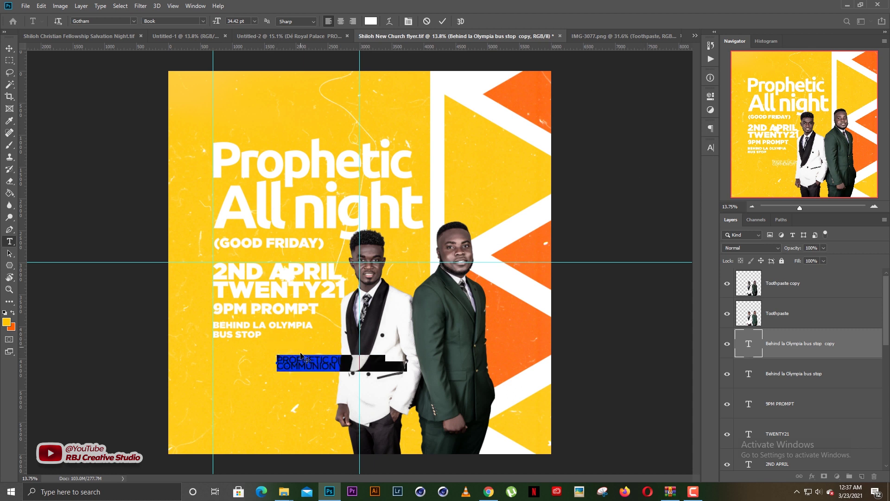
left_click(710, 147)
left_click(680, 180)
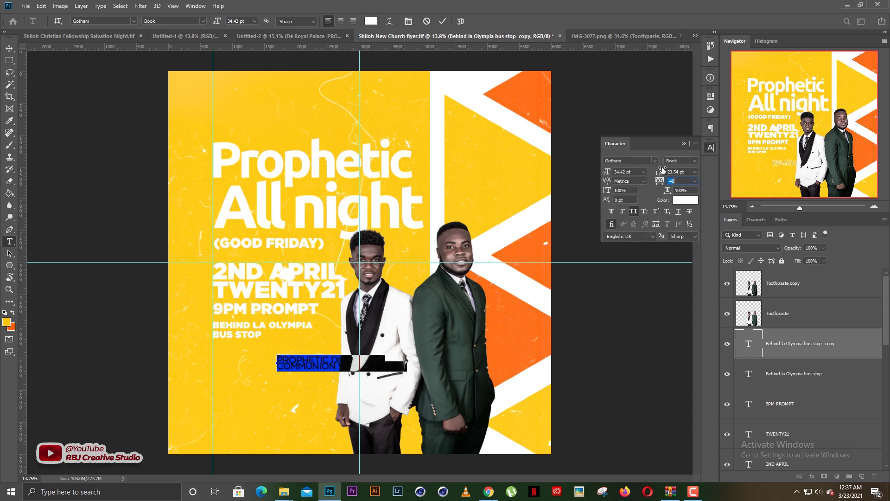
left_click_drag(662, 170, 663, 170)
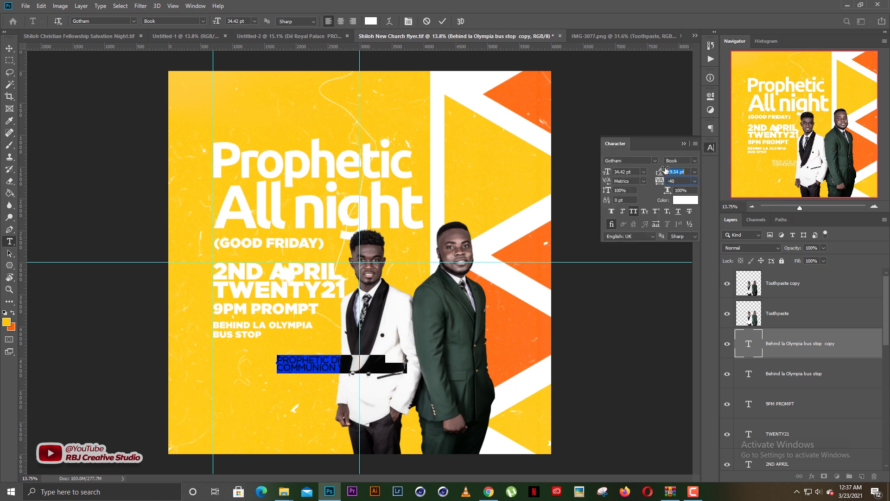
key("ctrl+Return")
key("v")
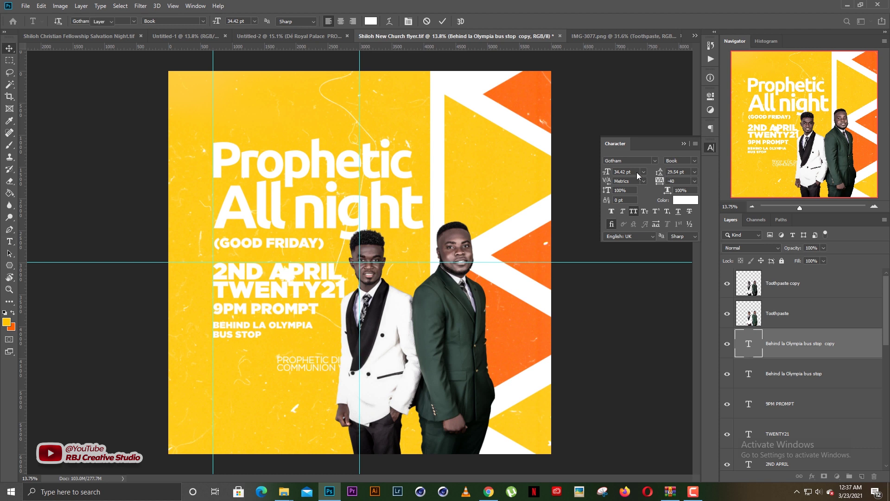
left_click_drag(306, 361, 242, 352)
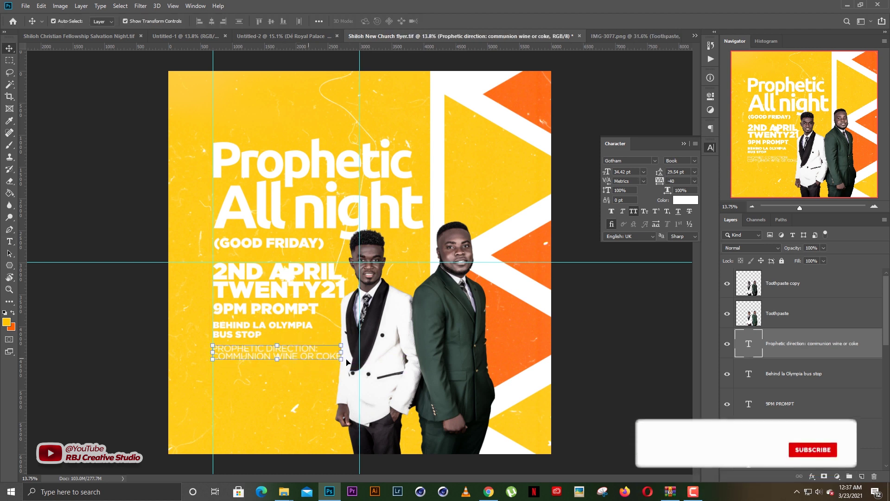
Scale the Prophetic direction text block down slightly
key("ctrl+t")
left_click_drag(341, 361, 311, 355)
key("Return")
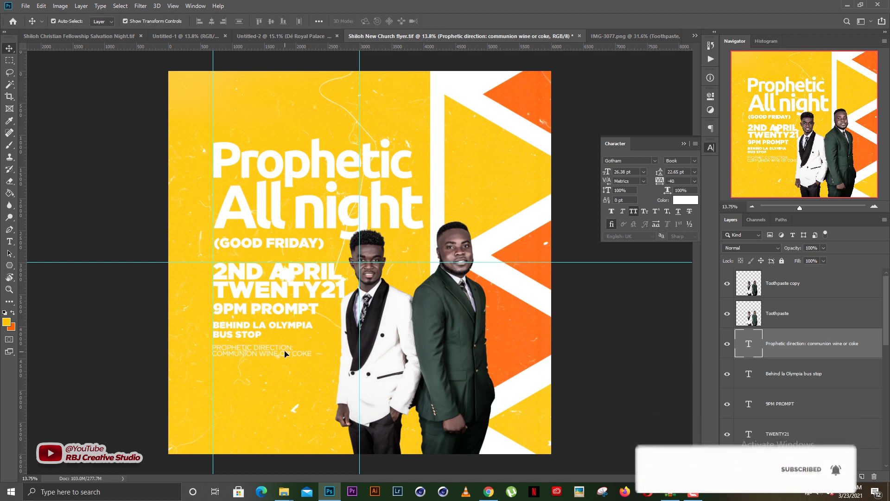
Switch the Prophetic direction text to Gotham Medium with 27 pt leading
double_click(285, 352)
key("ctrl+a")
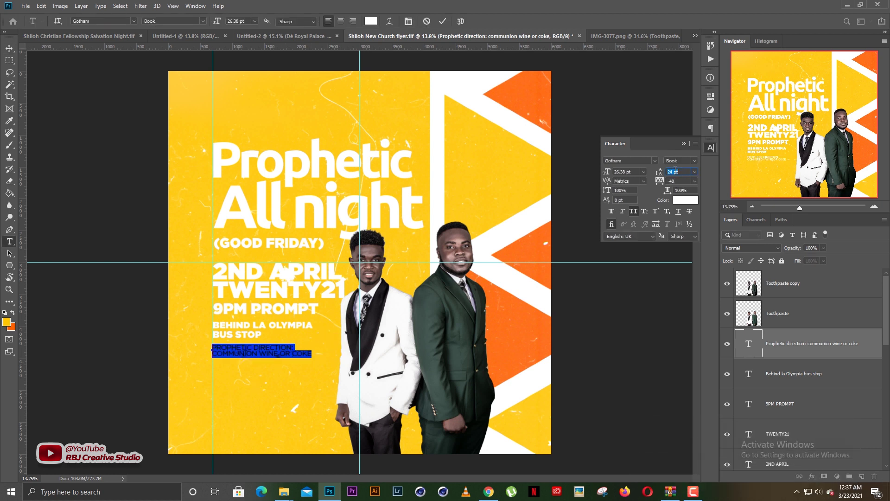
scroll(675, 171, "up", 3)
left_click(203, 23)
left_click(208, 90)
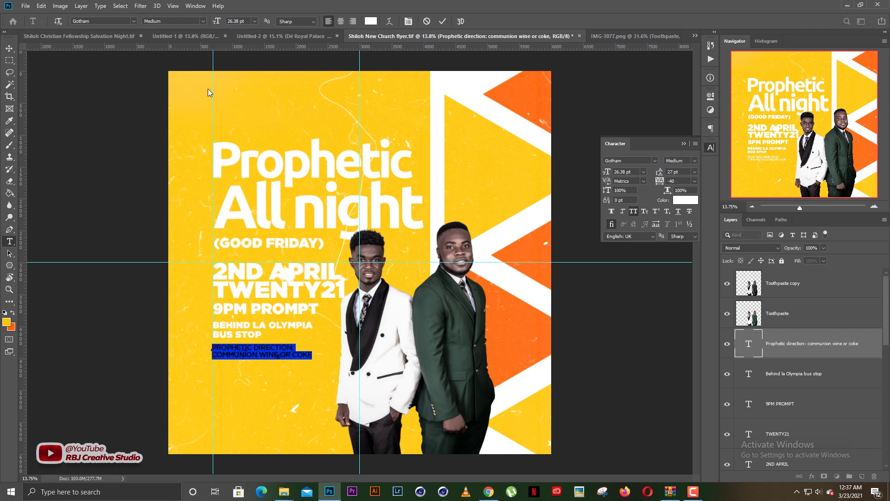
key("ctrl+Return")
key("v")
left_click(269, 389)
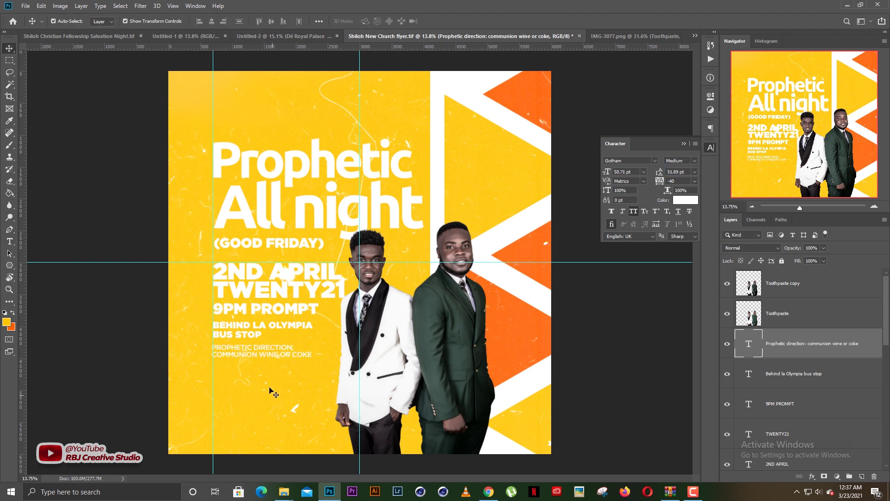
left_click(684, 144)
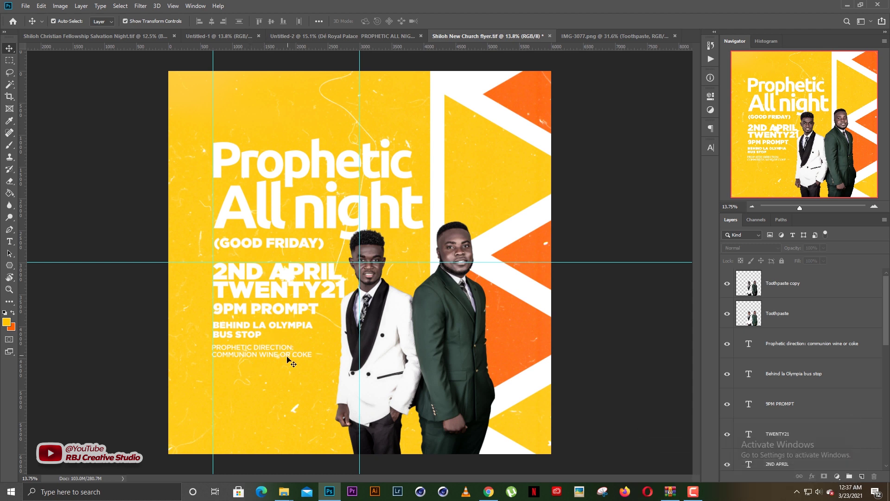
Copy the Dress code line from the event text document
left_click(329, 36)
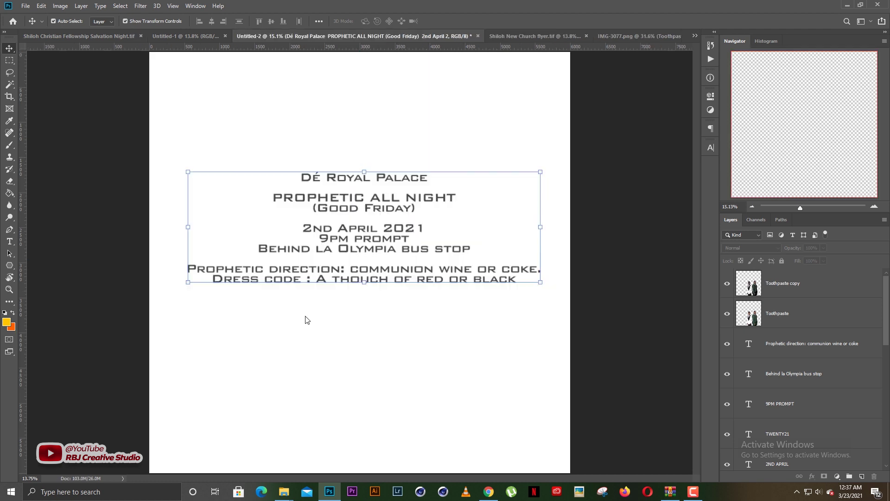
double_click(239, 277)
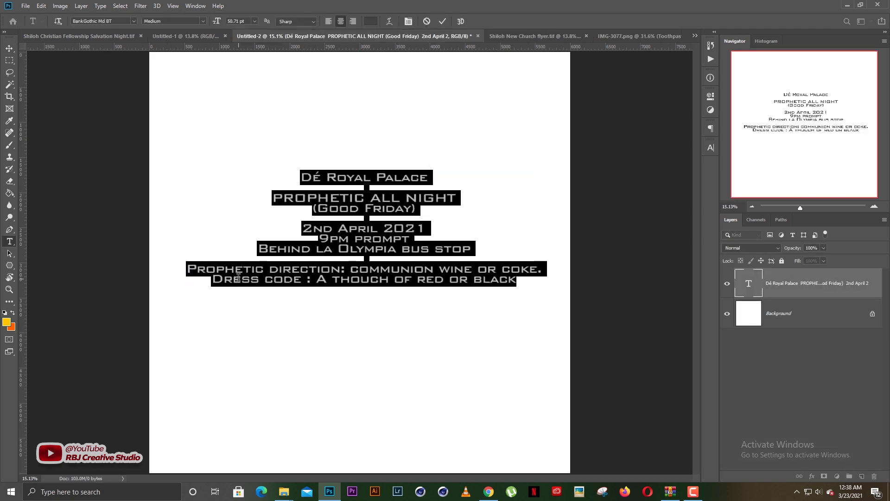
left_click_drag(214, 282, 511, 288)
right_click(500, 280)
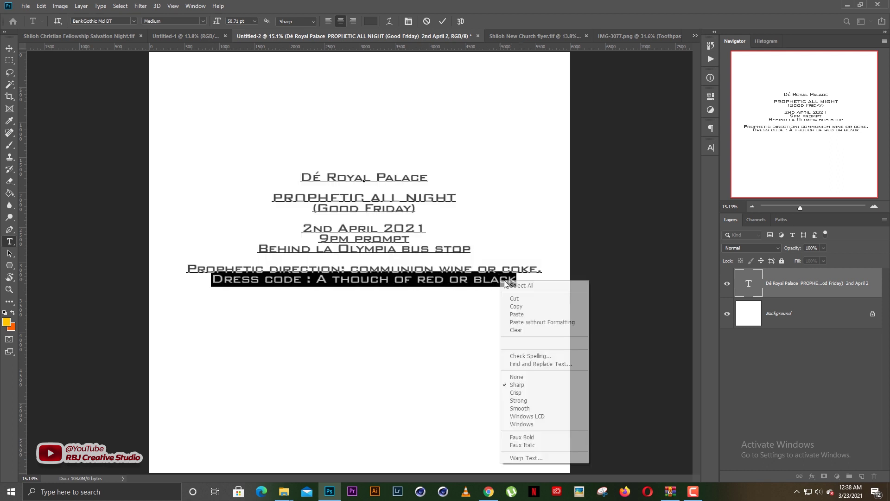
left_click(517, 306)
Duplicate the Prophetic direction text further down and paste the dress code wording into the copy
left_click(500, 36)
key("v")
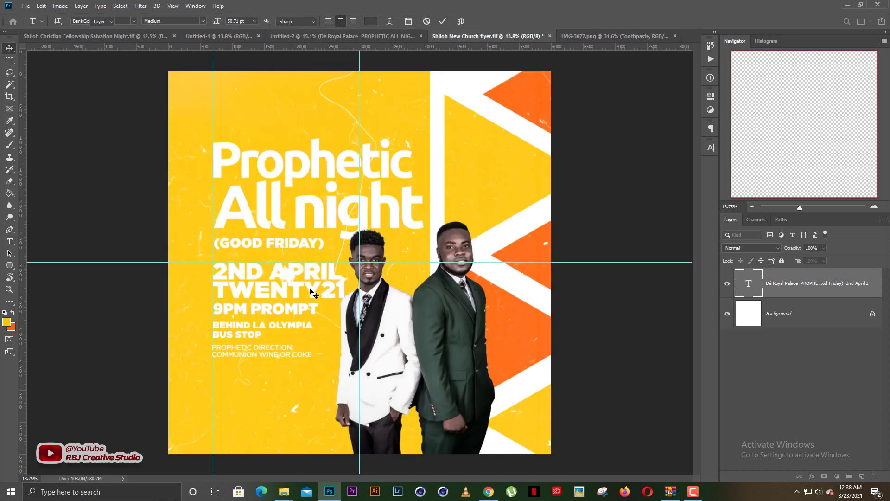
left_click_drag(277, 356, 278, 367)
key("t")
left_click(278, 367)
key("ctrl+a")
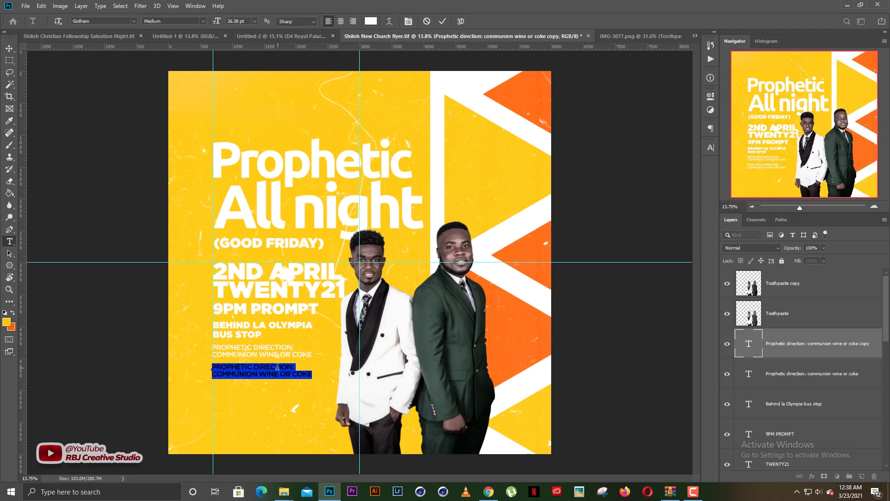
right_click(278, 367)
left_click(298, 219)
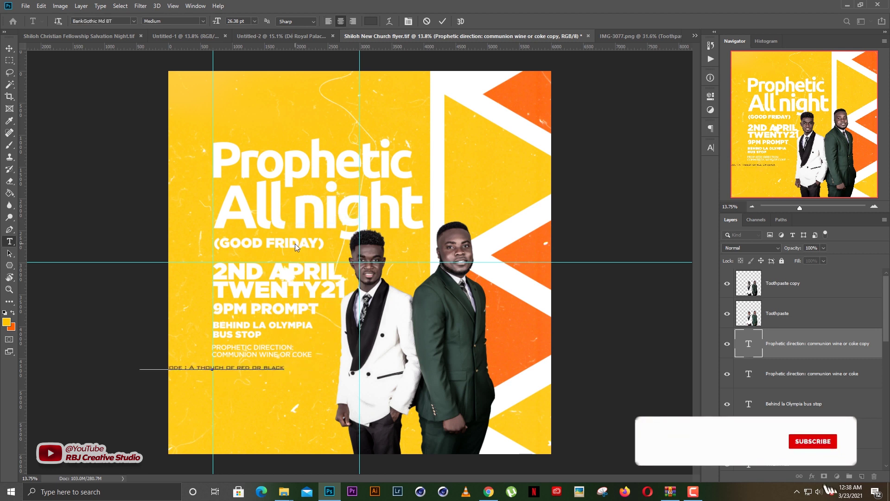
Make the new line white Gotham Medium and position it under the direction lines
left_click(369, 21)
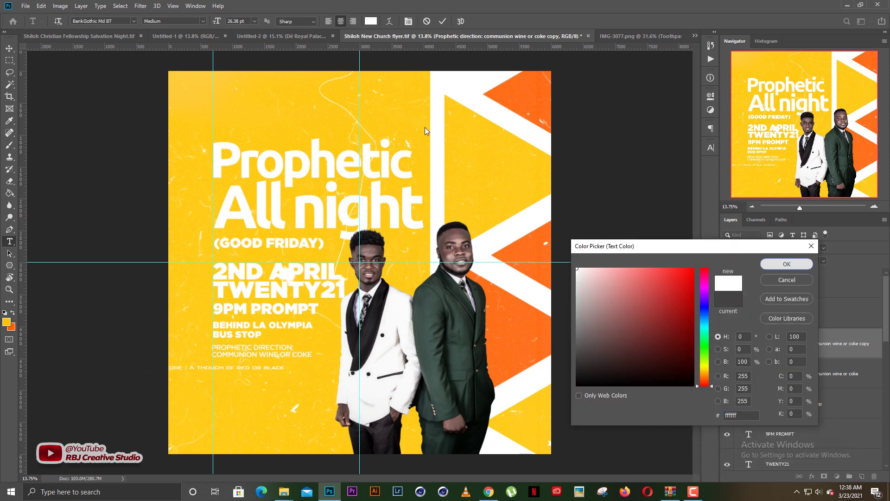
key("Return")
left_click(133, 21)
left_click(198, 22)
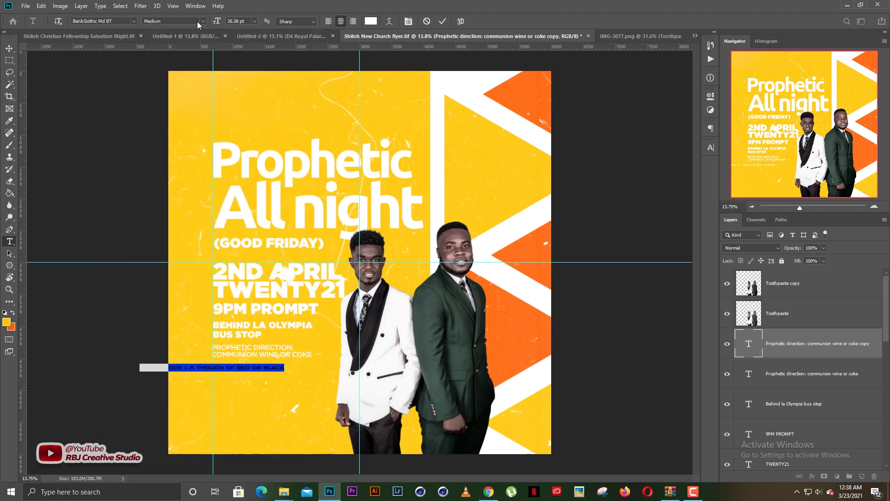
left_click(203, 21)
left_click(210, 91)
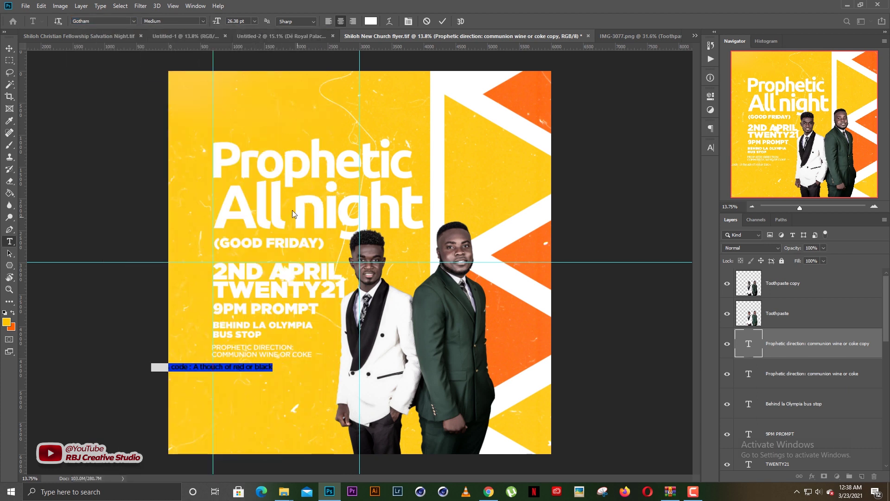
left_click(710, 148)
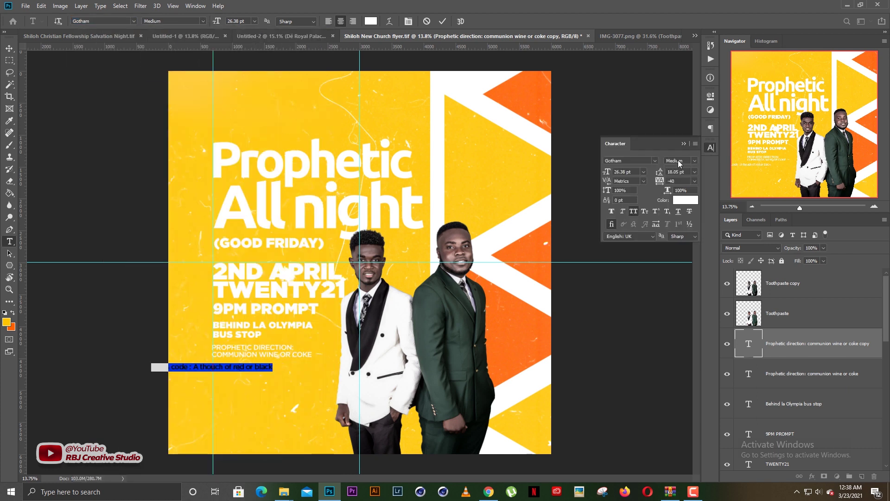
scroll(676, 181, "up", 1)
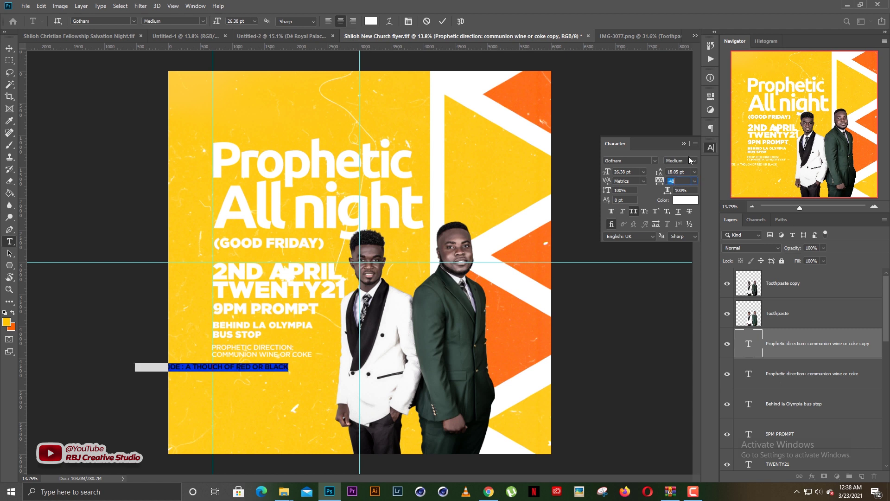
left_click_drag(214, 390, 304, 388)
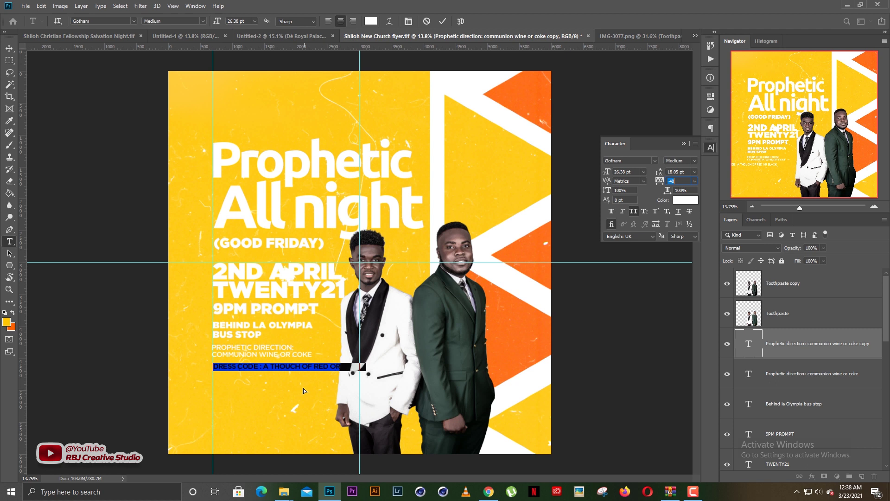
Cut 'DRESS CODE :' out so the line reads A THOUCH OF RED OR BLACK
left_click(263, 366)
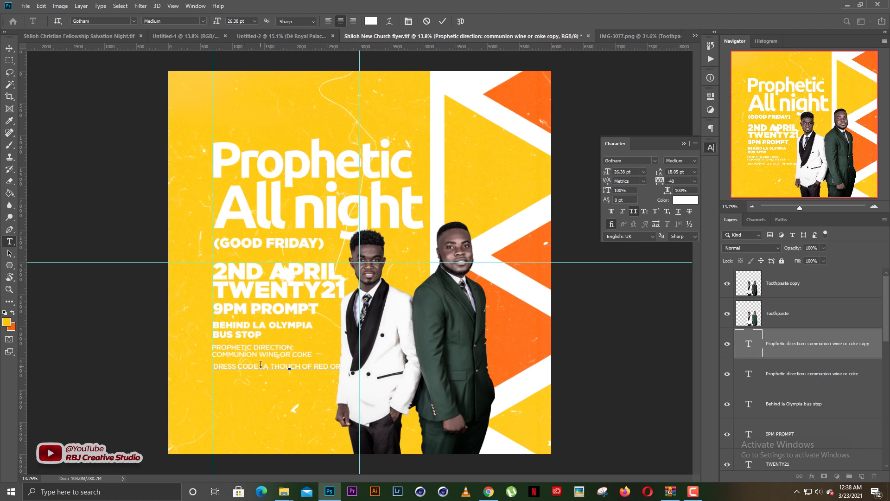
left_click_drag(263, 365, 167, 361)
right_click(232, 359)
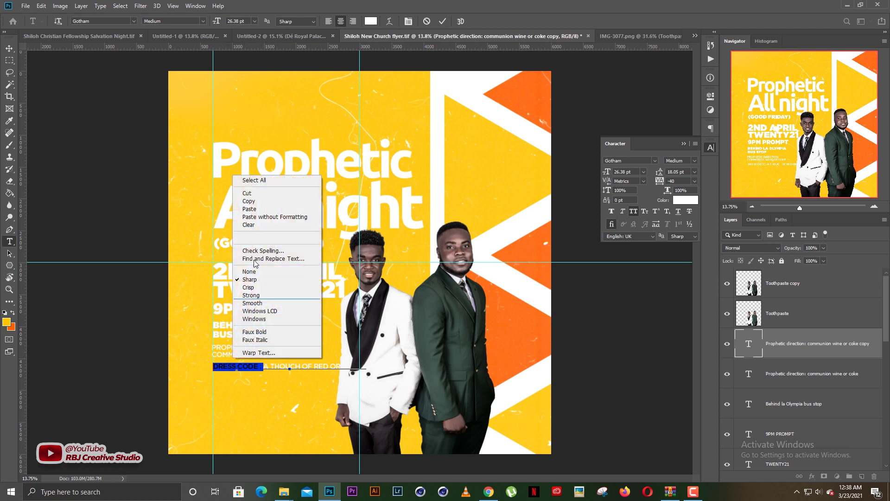
left_click(247, 194)
key("ctrl+Return")
key("v")
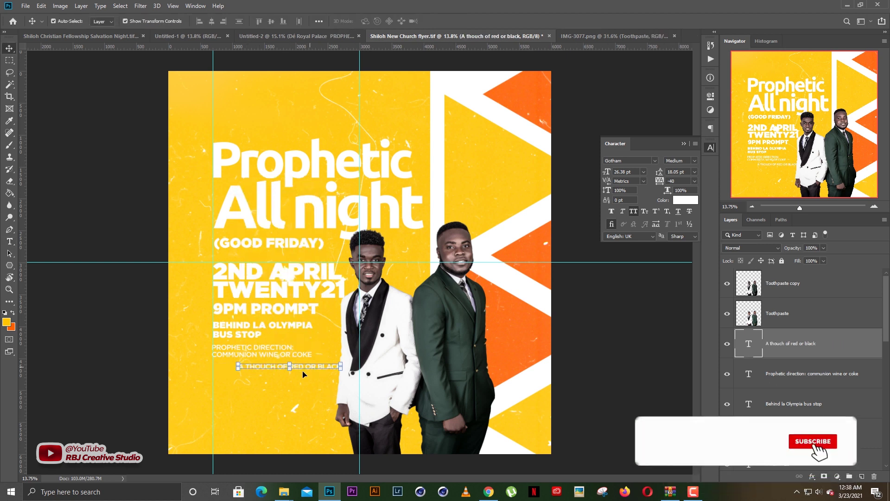
Zoom in and fix the typo so the line reads A TOUCH OF RED OR BLACK
left_click_drag(289, 376, 355, 272)
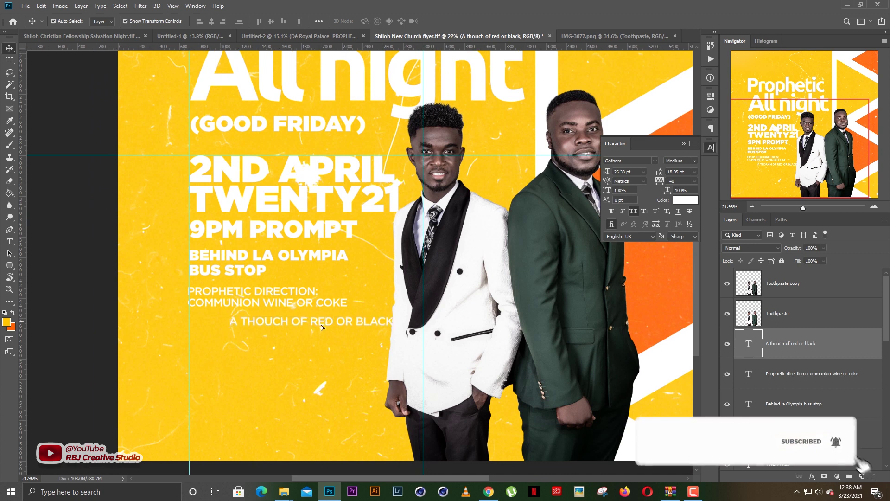
left_click_drag(321, 325, 291, 350)
double_click(235, 352)
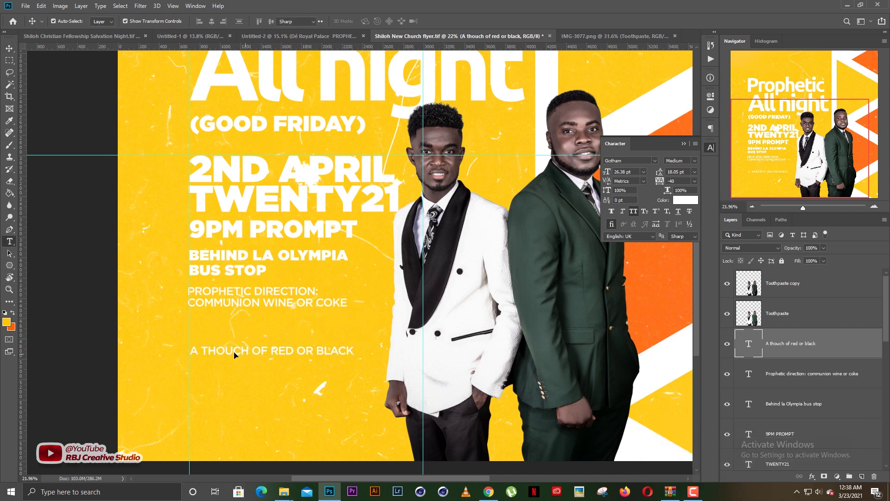
left_click(215, 351)
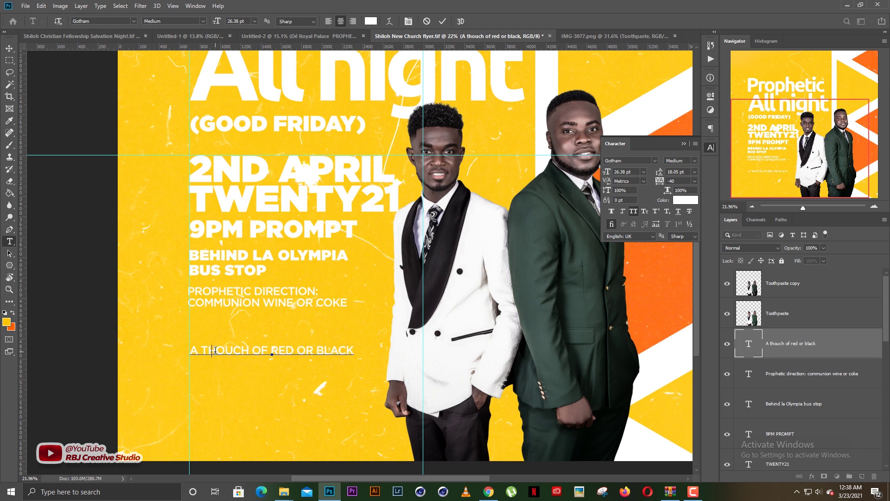
key("BackSpace")
key("ctrl+Return")
mouse_move(212, 353)
left_mouse_down()
mouse_move(205, 361)
mouse_move(213, 335)
mouse_move(213, 346)
left_mouse_up()
Paste 'DRESS CODE :' into a copied line above to form the heading
double_click(214, 344)
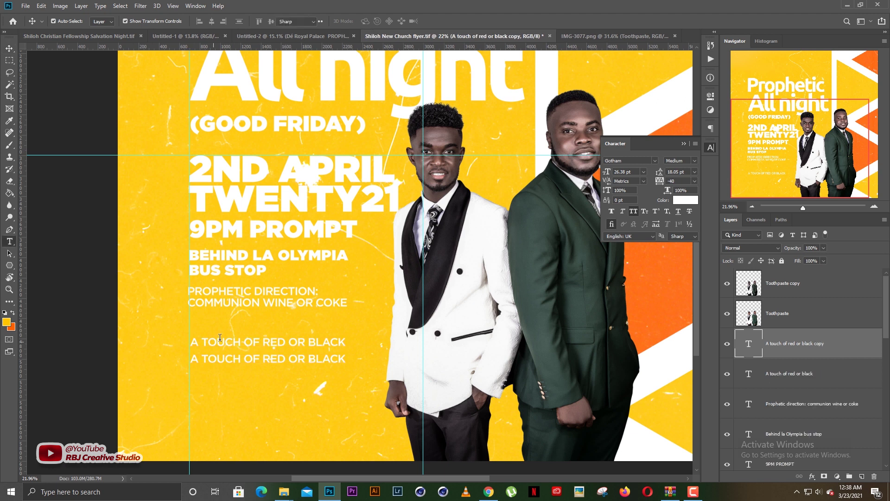
right_click(249, 287)
left_click(250, 321)
key("ctrl+Return")
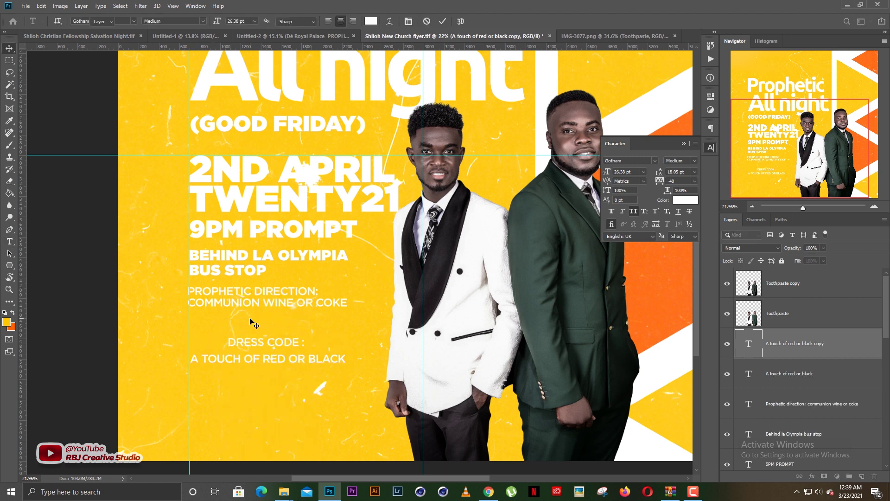
left_click_drag(287, 342, 286, 342)
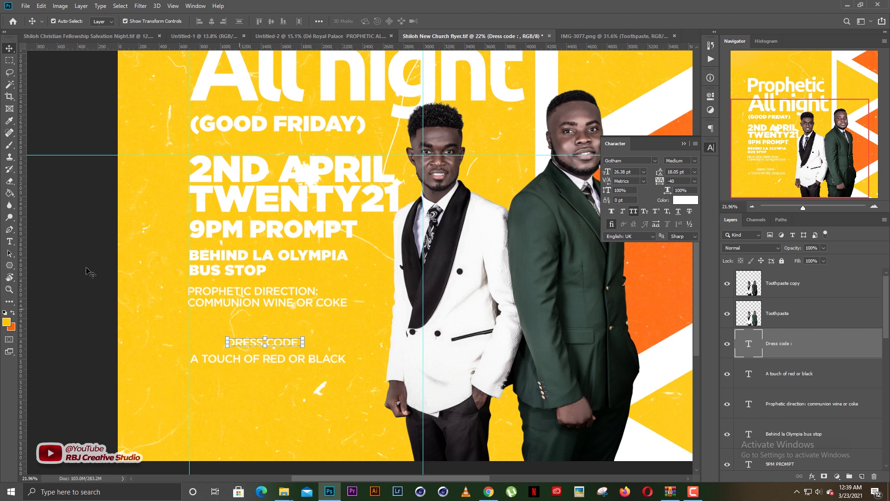
Draw a rectangle around DRESS CODE : and send it behind the text layers
left_click_drag(9, 266, 34, 263)
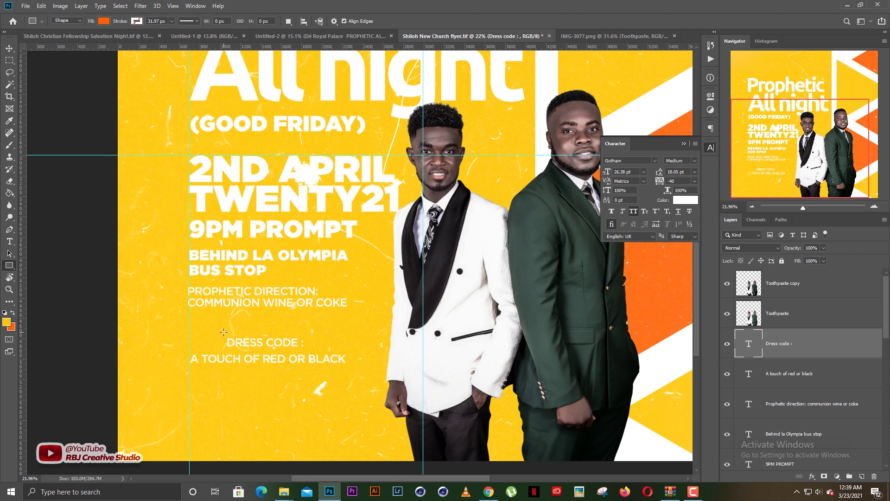
left_click_drag(223, 333, 303, 351)
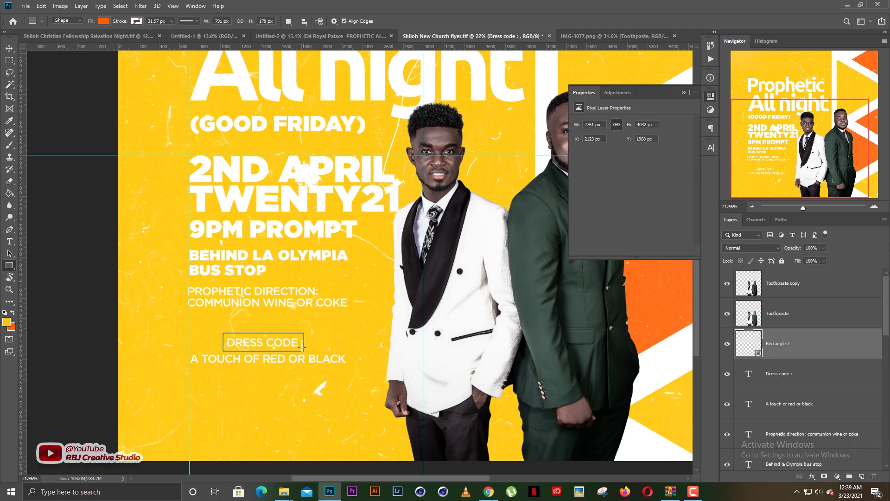
key("ctrl+bracketleft")
key("v")
key("ctrl+bracketleft")
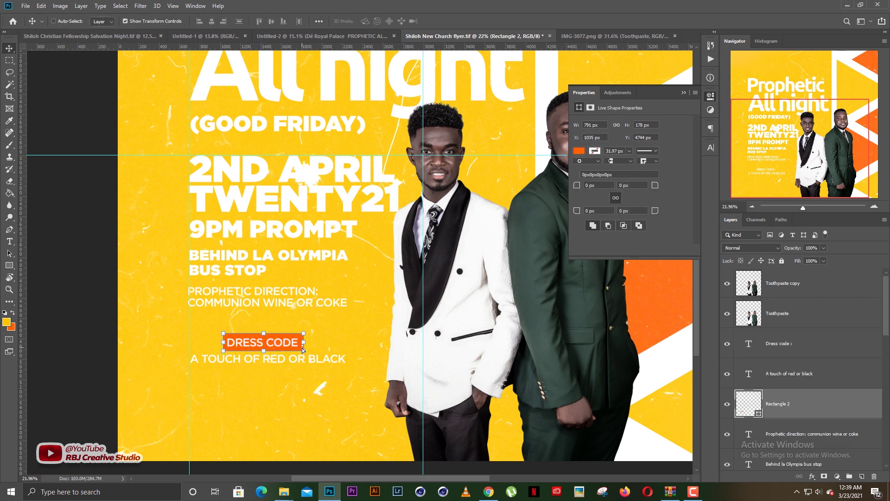
left_click(283, 371)
left_click_drag(289, 362, 291, 363)
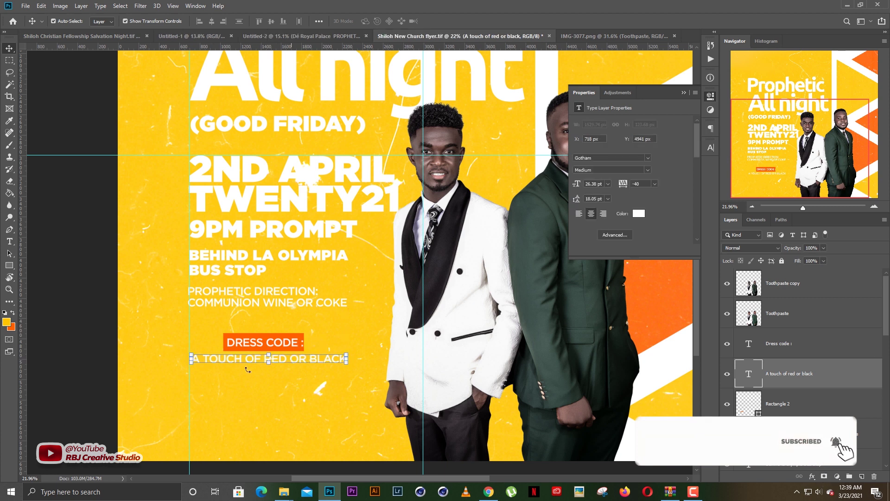
Fill the box behind DRESS CODE : with dark grey #313131
left_click(289, 339)
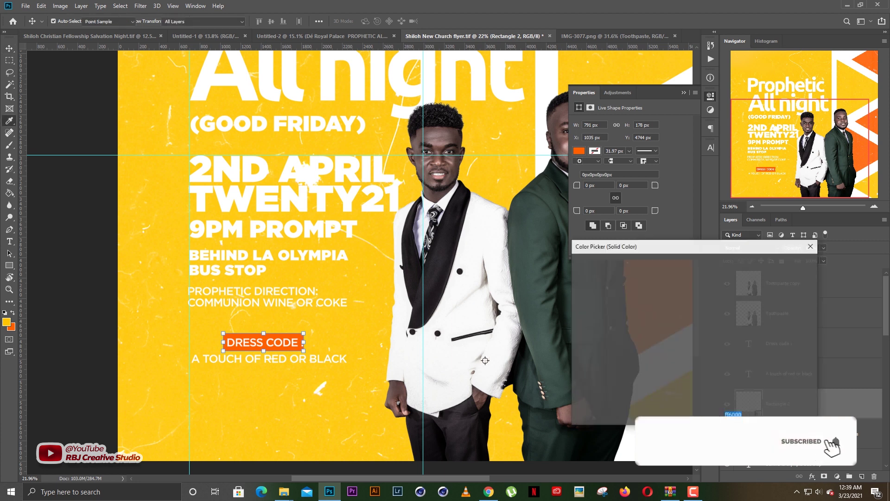
left_click_drag(585, 358, 562, 363)
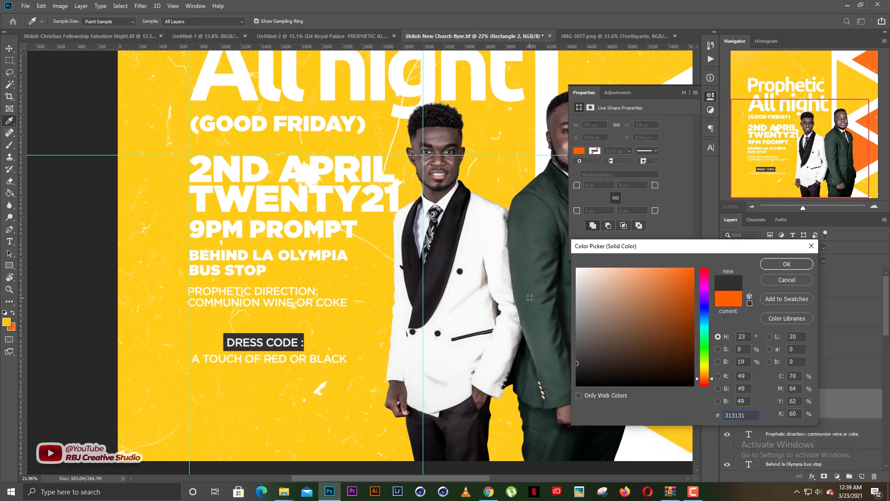
key("Return")
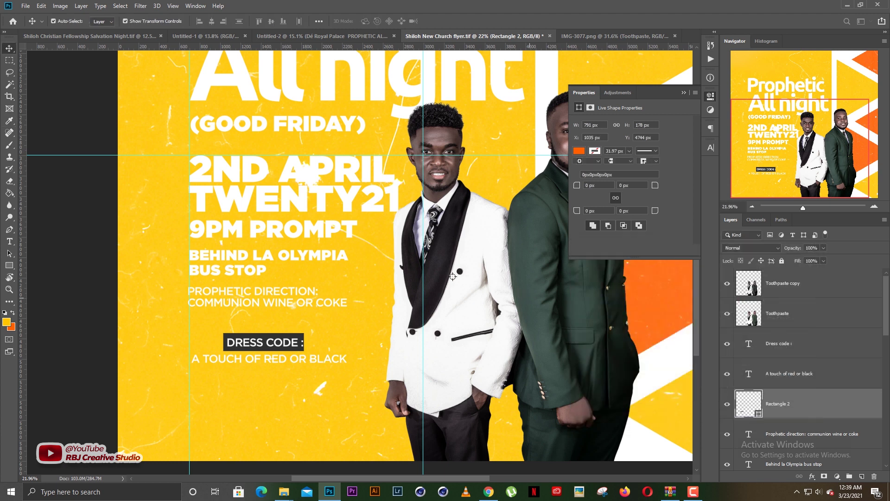
left_click(227, 414)
scroll(277, 341, "down", 5)
scroll(277, 342, "down", 2)
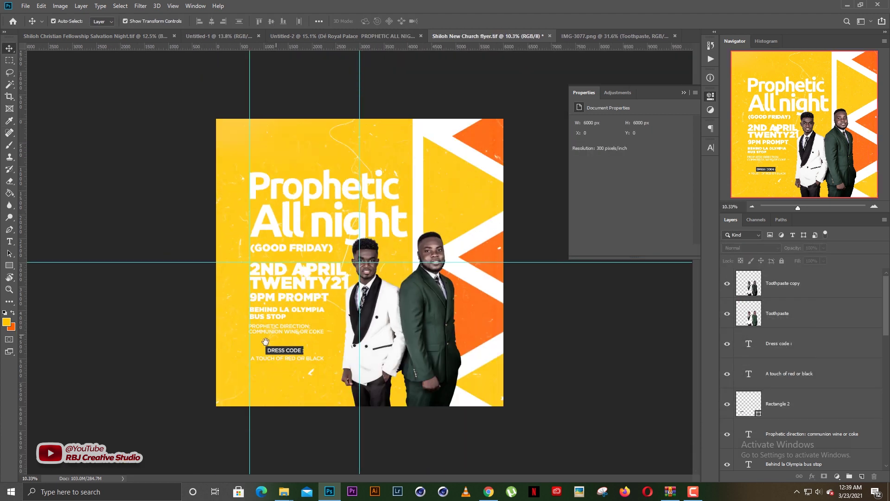
Delete the trailing colon from the 'DRESS CODE :' heading
scroll(300, 330, "up", 2)
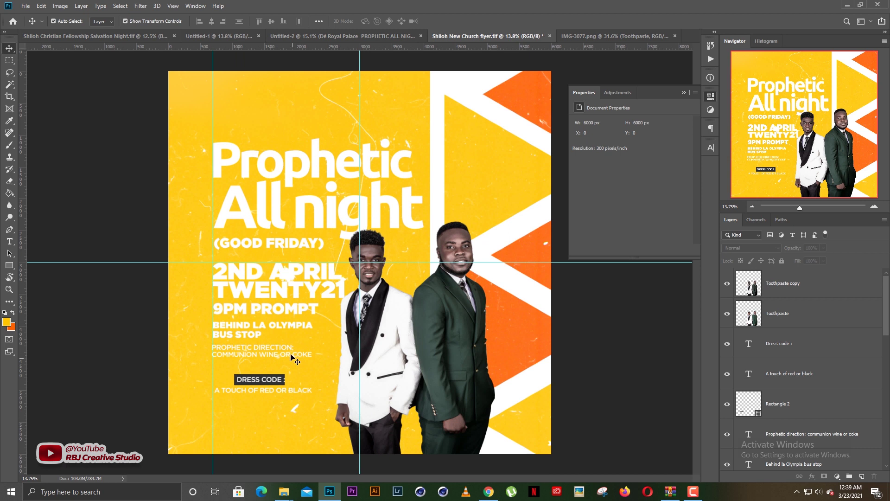
double_click(280, 382)
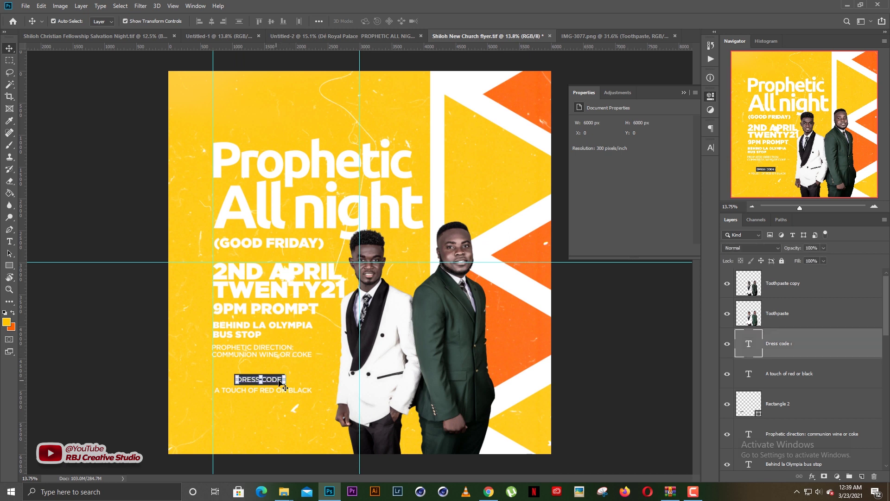
left_click_drag(282, 379, 291, 376)
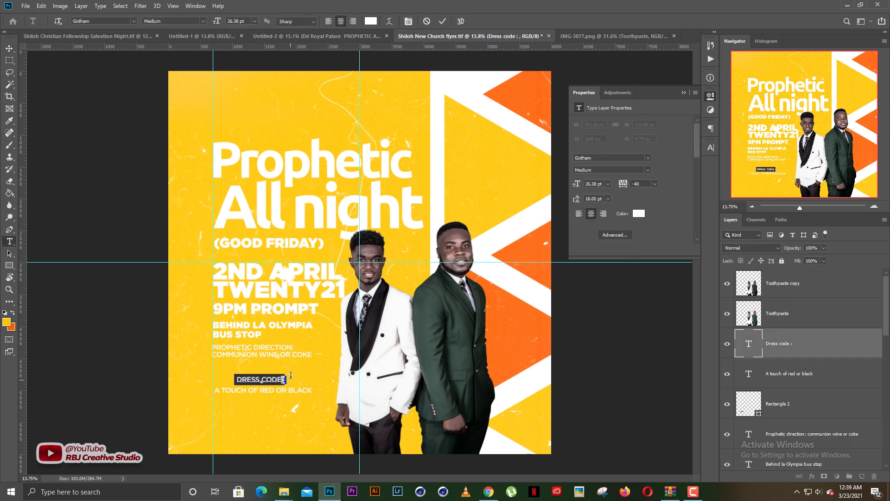
key("BackSpace")
key("BackSpace")
key("ctrl+Return")
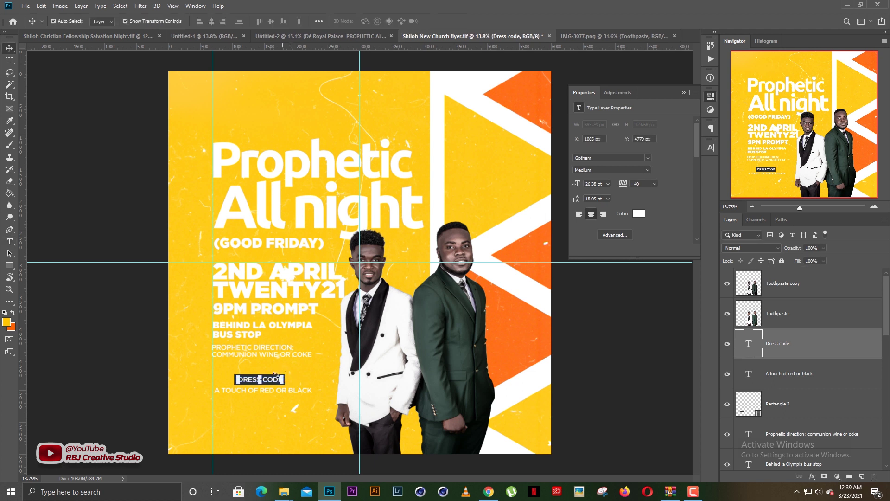
Nudge the BEHIND LA OLYMPIA text up slightly
left_click(249, 330)
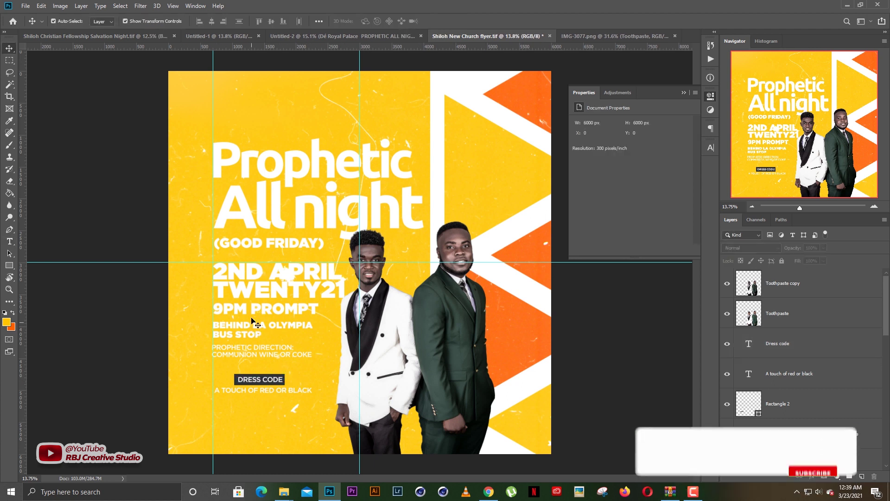
key("shift+Up")
key("shift+Up")
key("shift+Up")
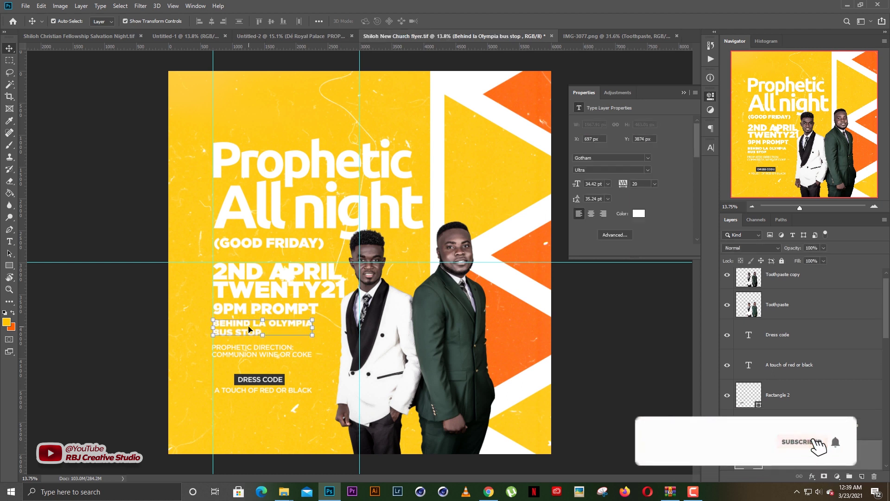
left_click(276, 448)
Move the DRESS CODE label, box and line left and up, then lower the Prophetic direction text slightly
left_click(270, 390)
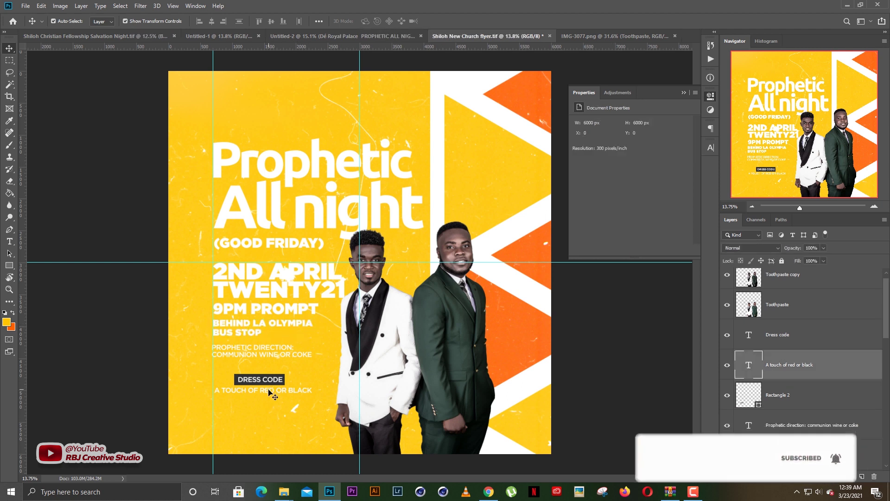
left_click(271, 423)
left_click_drag(294, 371, 251, 374)
left_click(270, 417)
key("Up")
key("Up")
key("Up")
key("Up")
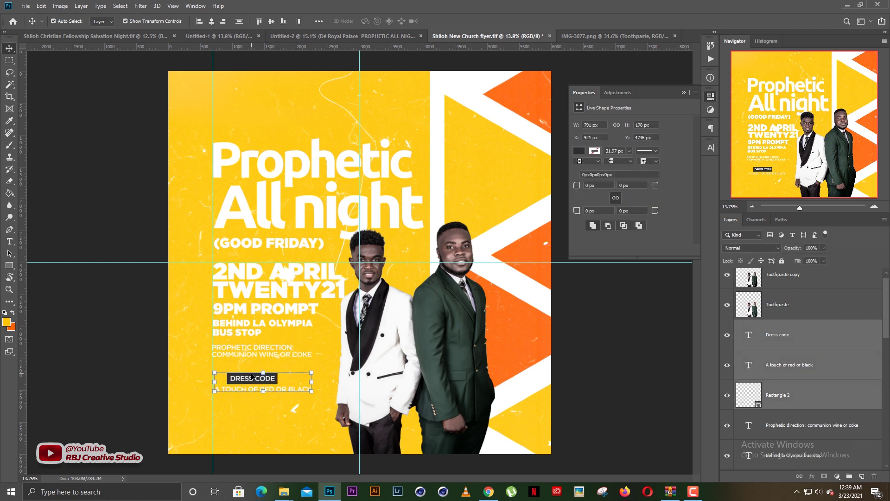
left_click(229, 414)
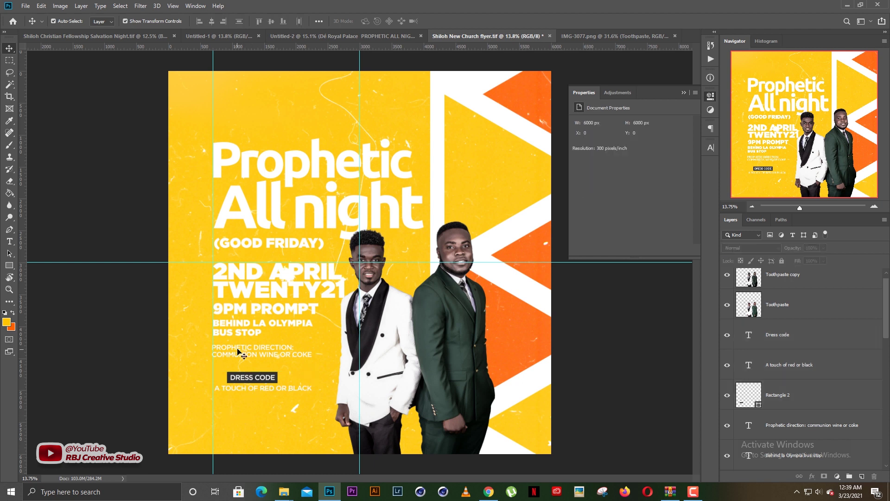
left_click_drag(254, 352, 255, 355)
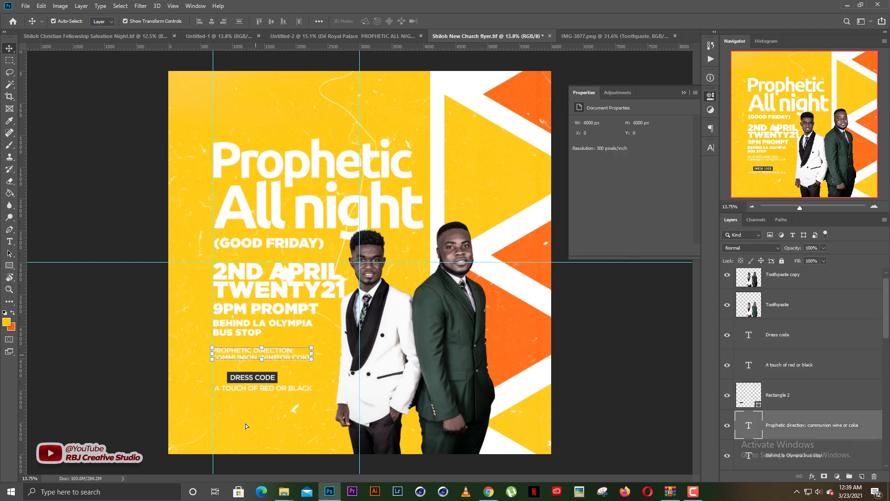
Cut the 'PROPHETIC DIRECTION:' line out of the communion text block
left_click(250, 413)
left_click(266, 353)
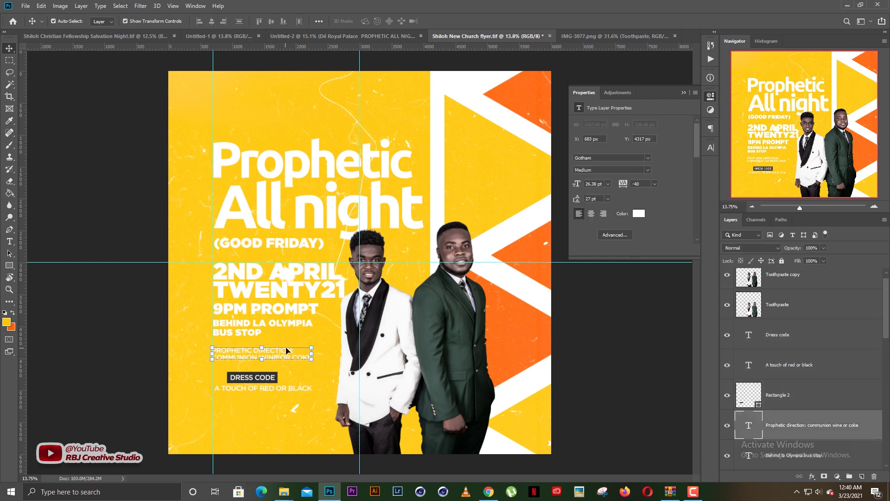
key("t")
double_click(293, 352)
left_click(294, 350)
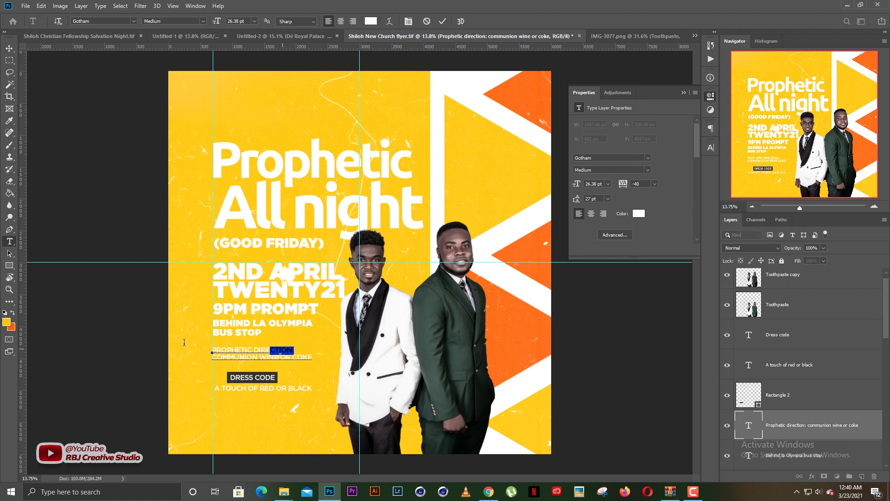
left_click_drag(184, 342, 184, 343)
key("ctrl+c")
right_click(240, 347)
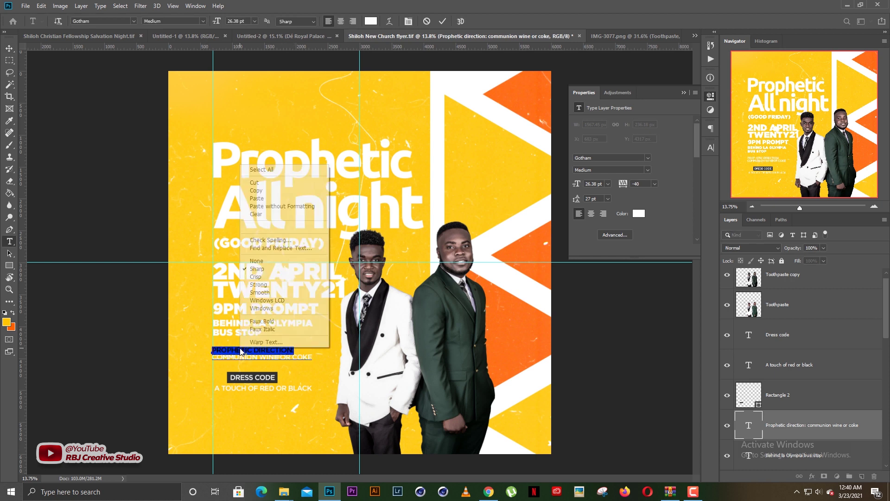
left_click(255, 183)
key("ctrl+Return")
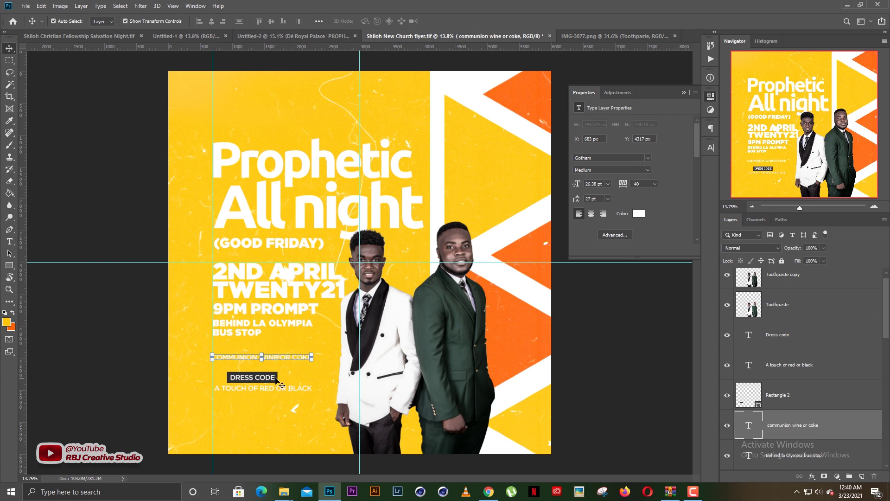
Duplicate the dark label box above COMMUNION WINE OR COKE and stretch it wider
left_click_drag(277, 377, 301, 346)
left_click_drag(223, 346, 215, 346)
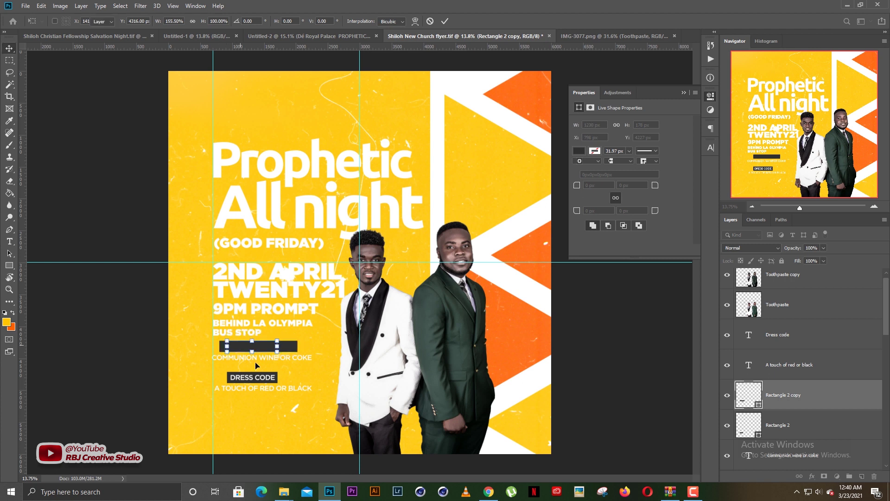
key("Return")
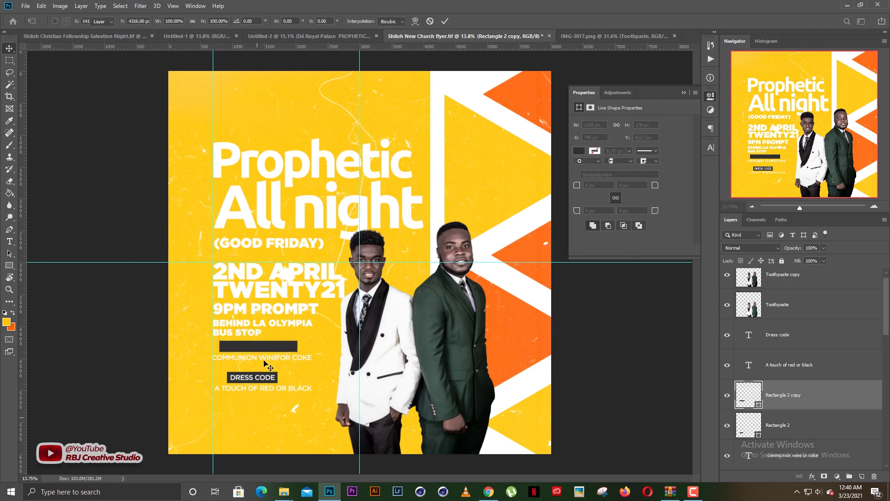
left_click(266, 364)
Duplicate the COMMUNION text onto the dark box, paste 'PROPHETIC DIRECTION:' into it, and centre it
left_click_drag(267, 359, 267, 351)
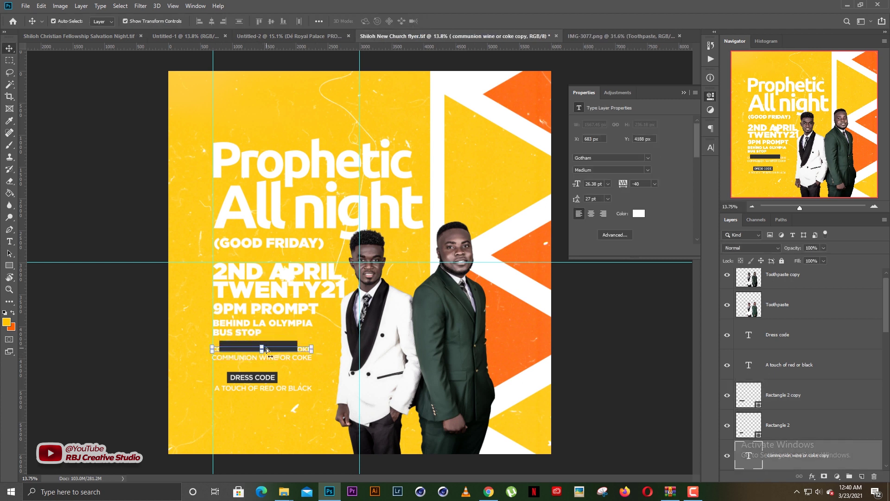
key("ctrl+shift+bracketright")
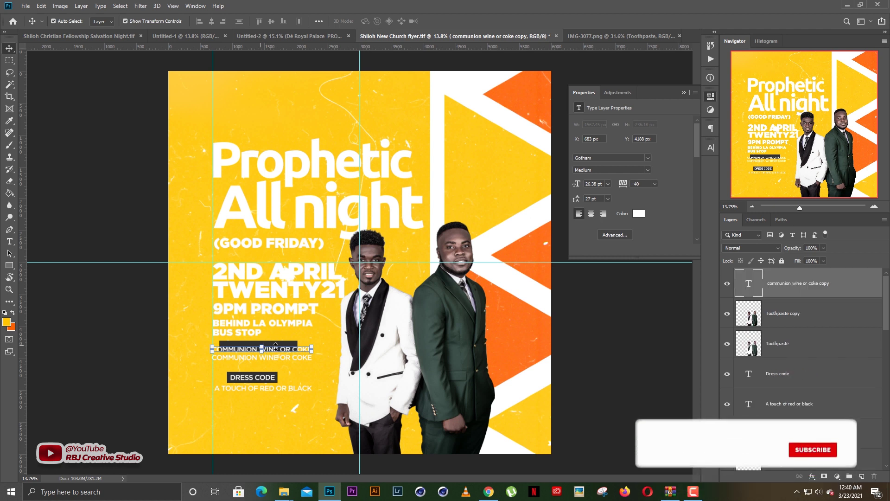
left_click_drag(276, 350, 277, 347)
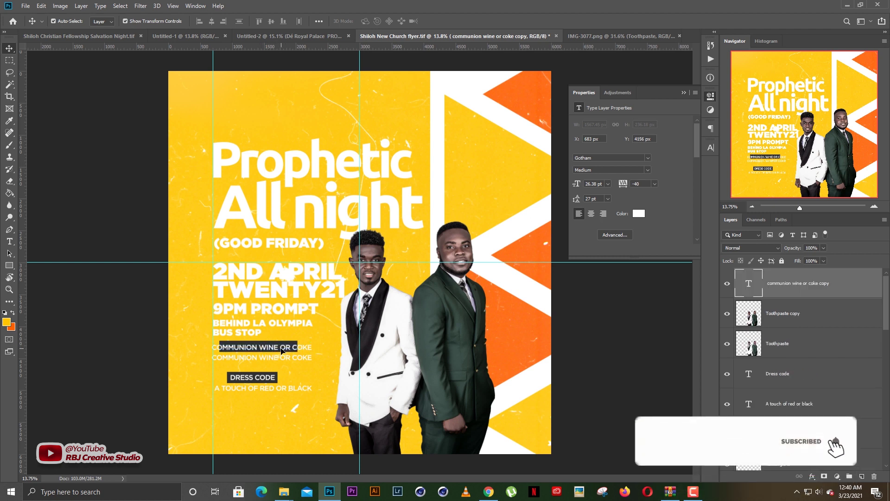
double_click(285, 351)
right_click(292, 351)
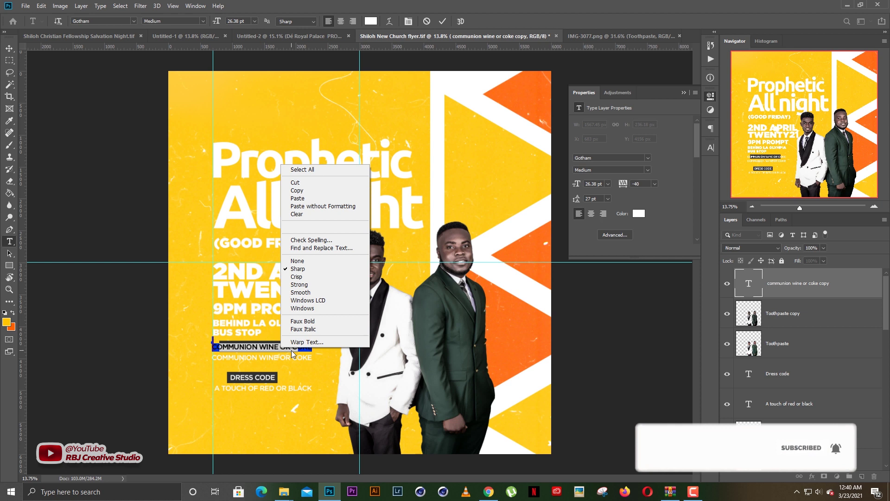
left_click(302, 197)
key("ctrl+Return")
key("v")
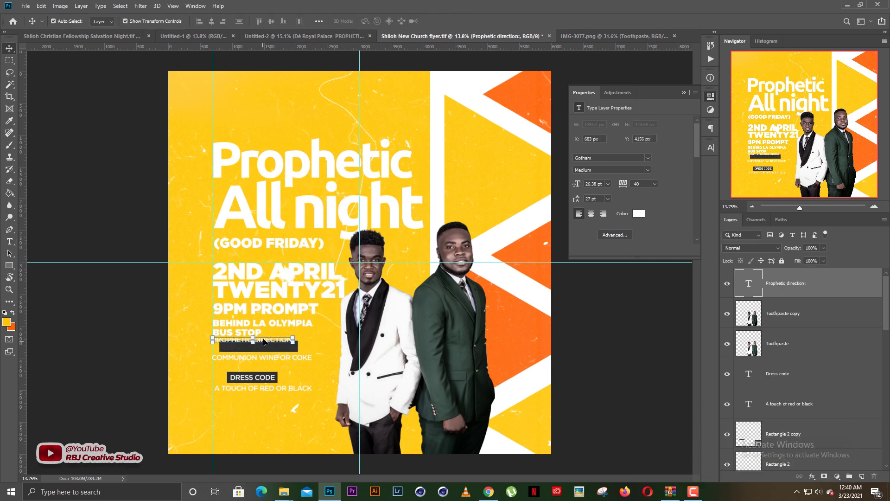
left_click_drag(272, 346, 283, 351)
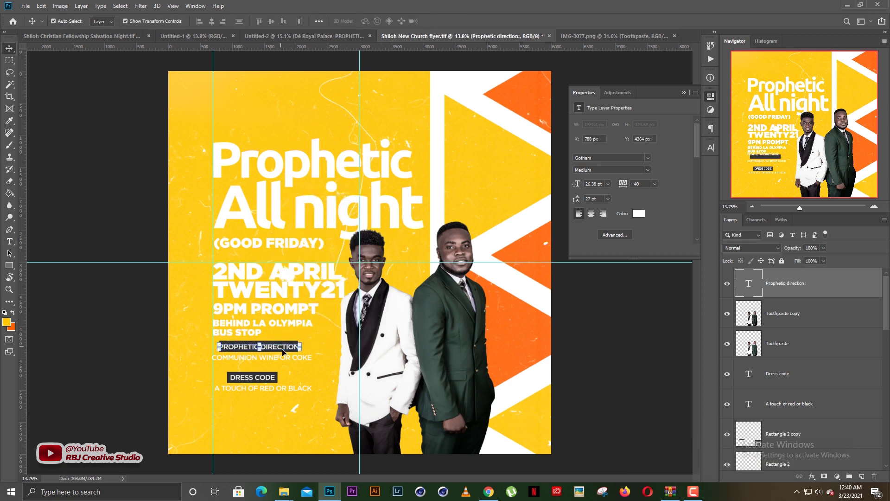
left_click(306, 375)
Widen the dark bar behind PROPHETIC DIRECTION further to the left
left_click(297, 347)
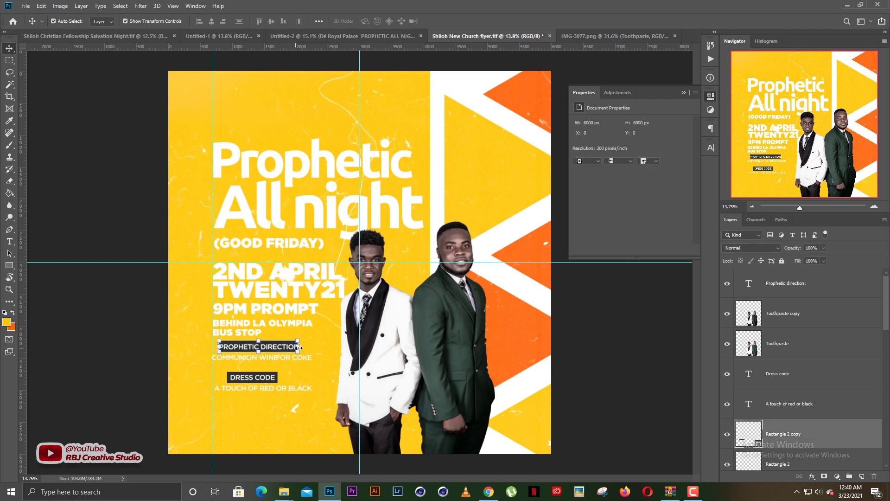
scroll(286, 348, "up", 3)
left_click_drag(242, 373, 395, 316)
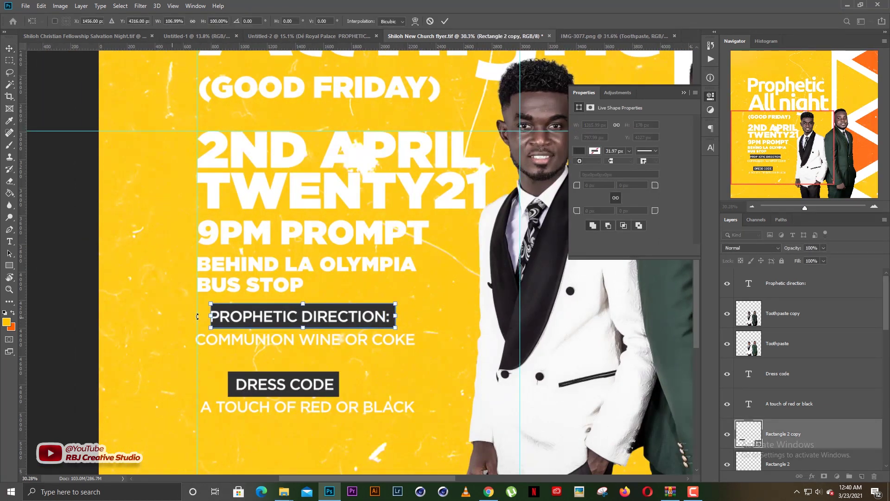
left_click_drag(212, 315, 204, 316)
key("Return")
Remove the colon after PROPHETIC DIRECTION and nudge the label slightly right on its bar
left_click(390, 324)
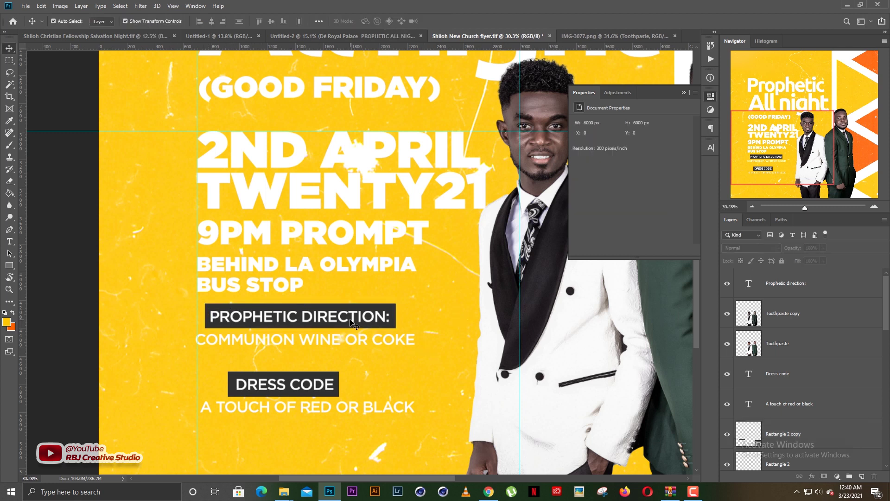
key("t")
left_click(397, 315)
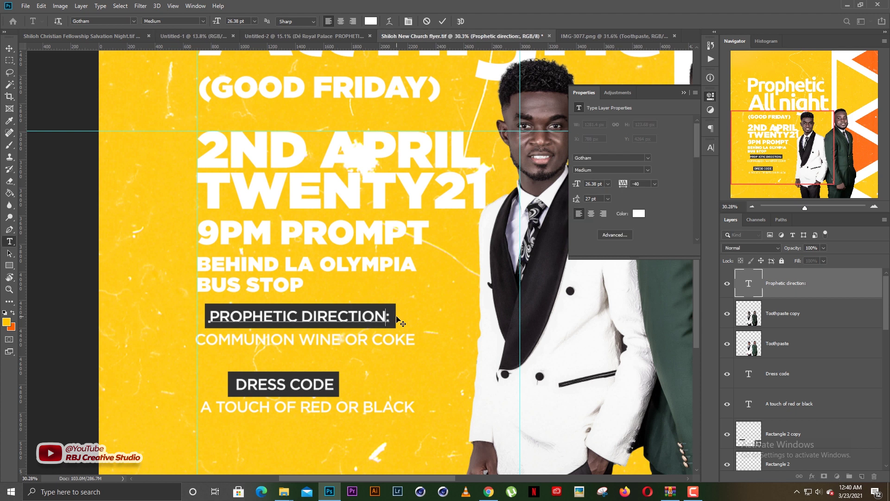
key("BackSpace")
left_click(448, 317)
key("v")
key("Right")
key("Right")
key("Right")
key("Right")
key("Right")
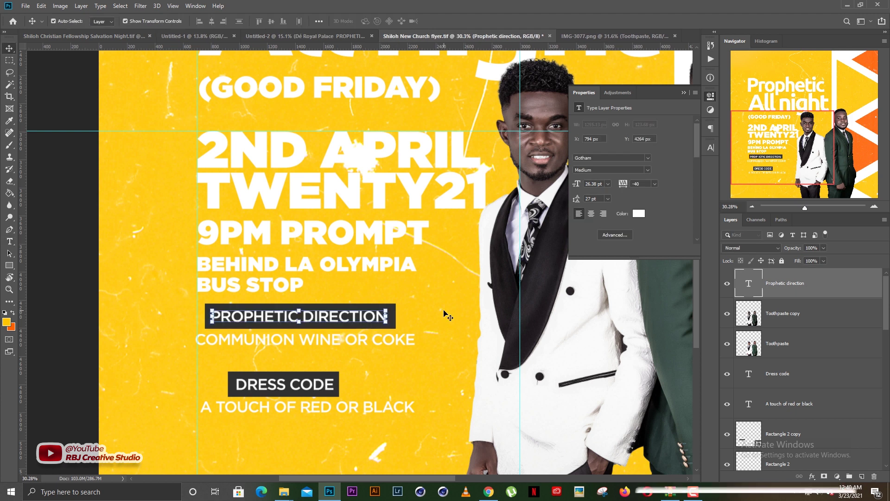
scroll(365, 343, "down", 3)
key("ctrl+0")
left_click(501, 236)
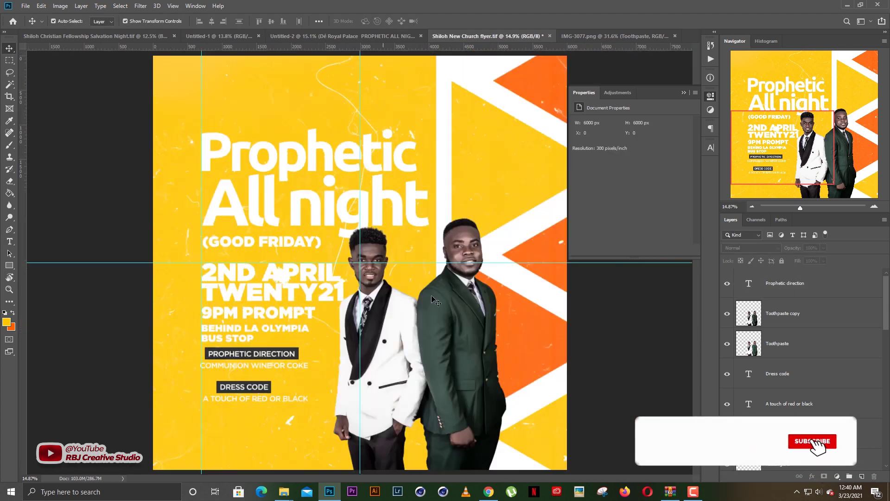
Shift the DRESS CODE and PROPHETIC DIRECTION labels left onto a shared edge
left_click(685, 92)
scroll(258, 310, "down", 3)
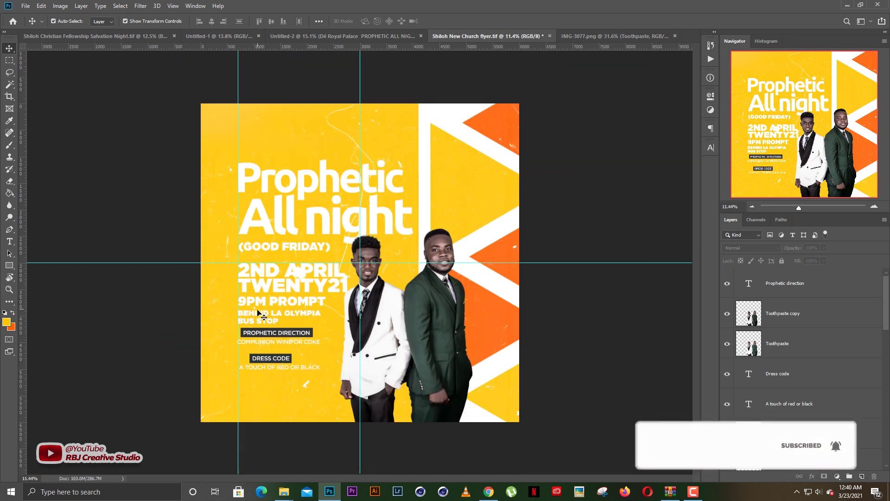
scroll(307, 336, "up", 1)
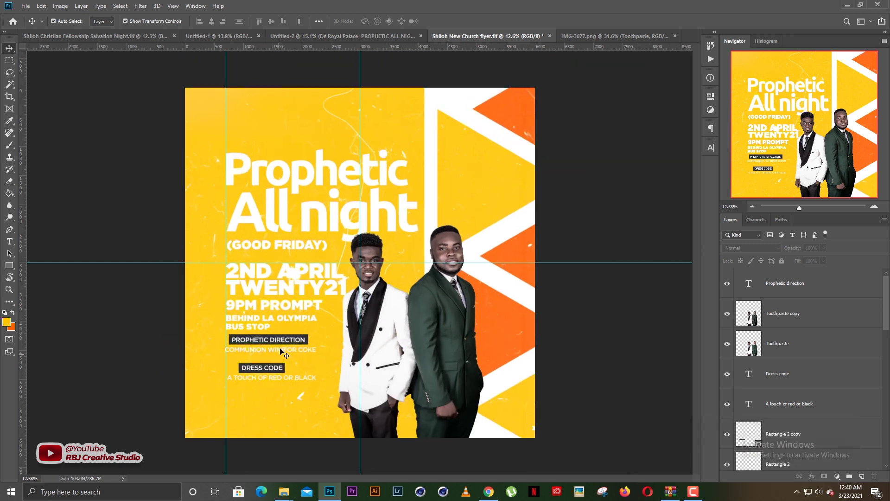
left_click(274, 371)
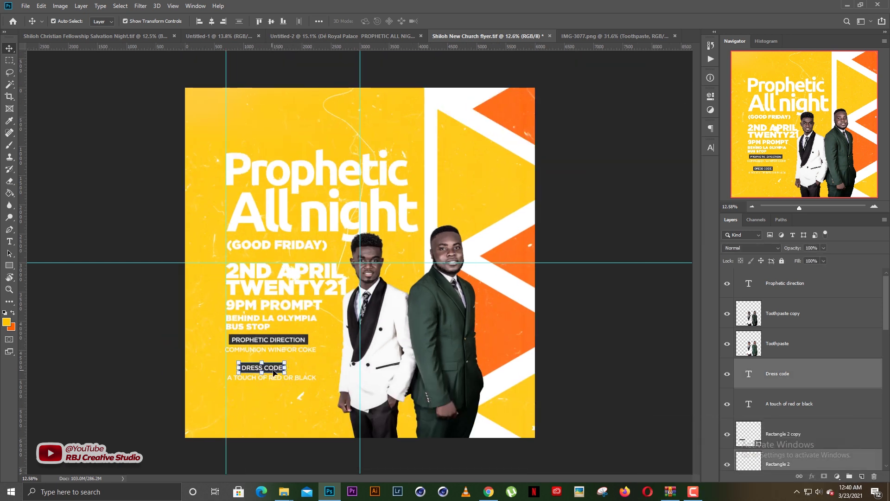
left_click_drag(275, 371, 265, 370)
left_click(297, 341)
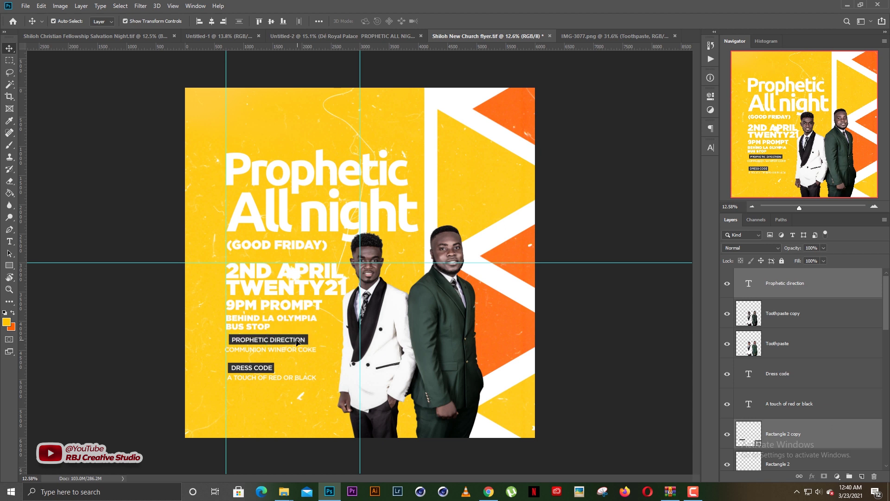
left_click_drag(297, 341, 295, 342)
left_click(279, 355)
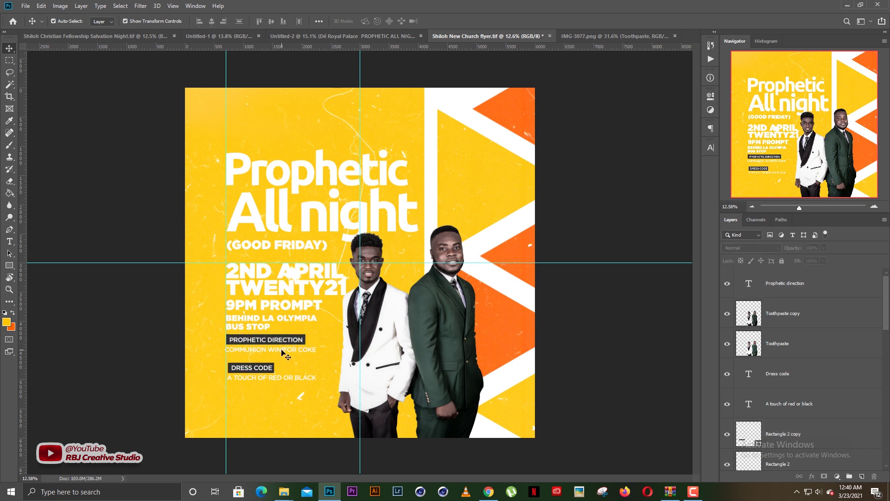
Align the A TOUCH OF RED OR BLACK line flush with the left guide under DRESS CODE
left_click(281, 352)
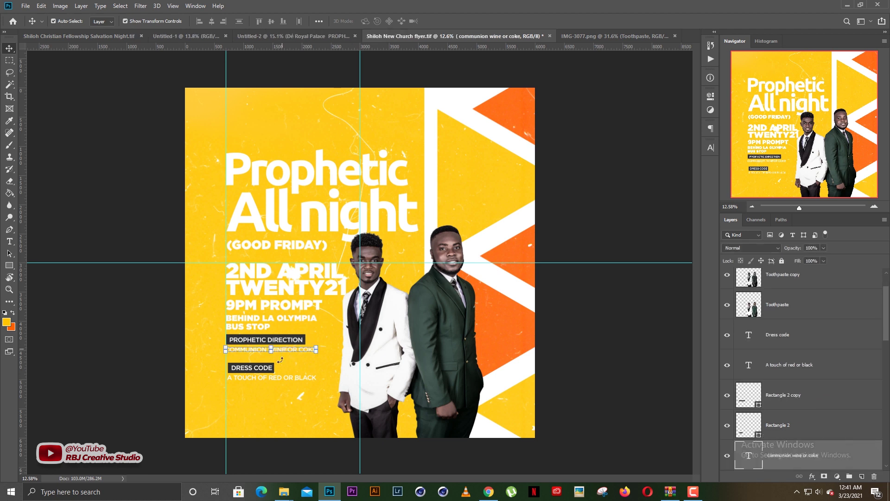
left_click_drag(283, 366, 208, 372)
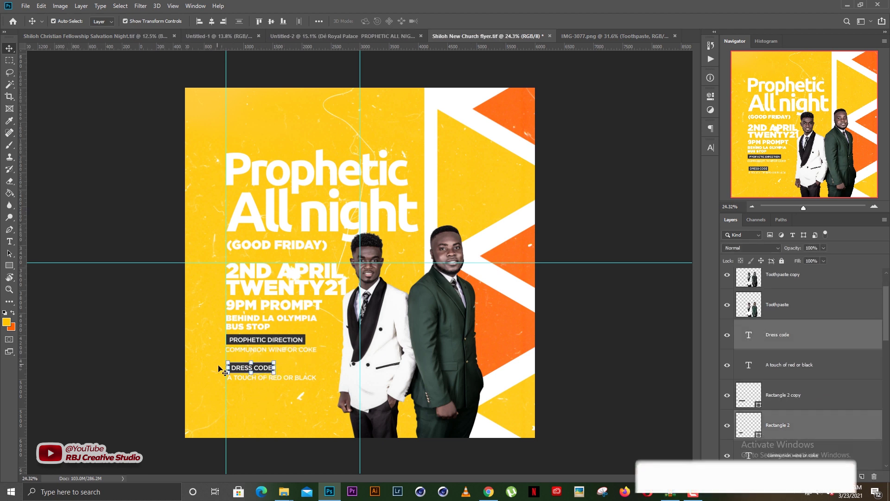
scroll(237, 368, "up", 6)
left_click_drag(257, 403, 340, 371)
left_click(327, 309)
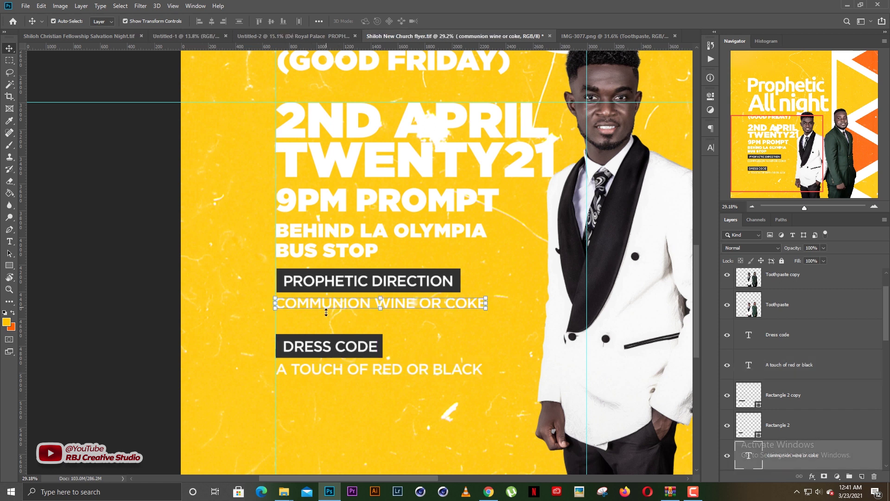
scroll(392, 343, "down", 5)
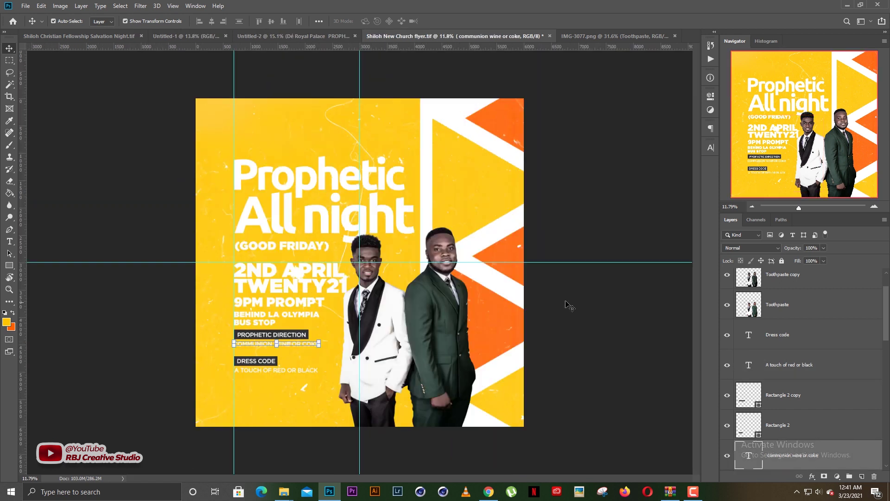
left_click(566, 304)
scroll(395, 322, "up", 1)
scroll(819, 398, "down", 5)
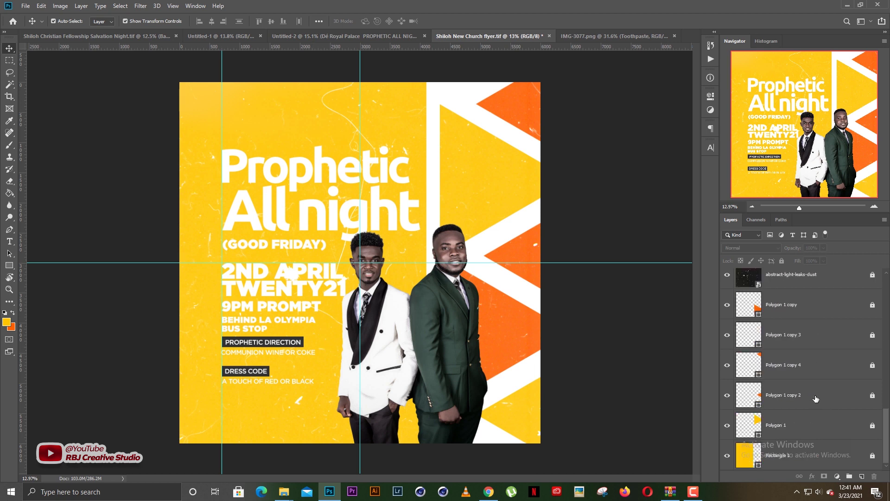
scroll(817, 398, "down", 1)
Refill the background rectangle with bright orange (R255 G93 B0) and lock Rectangle 1
left_click(751, 424)
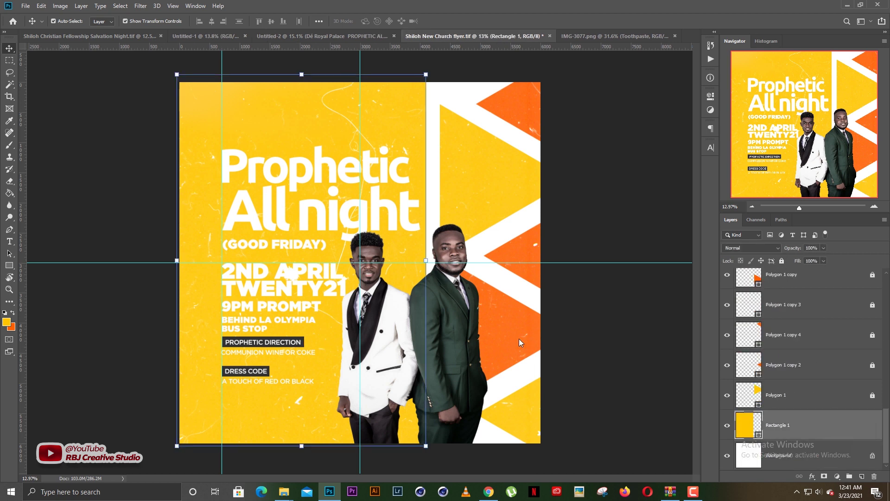
left_click(499, 344)
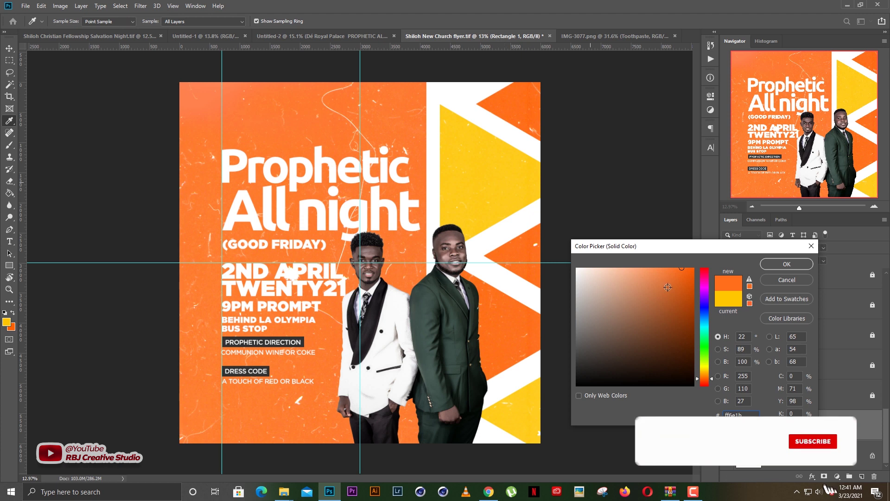
left_click_drag(670, 289, 722, 243)
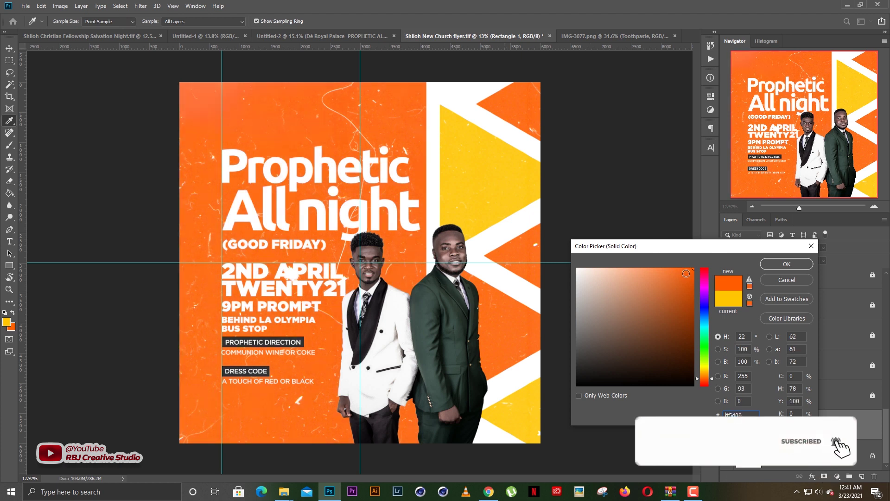
key("Return")
left_click(782, 261)
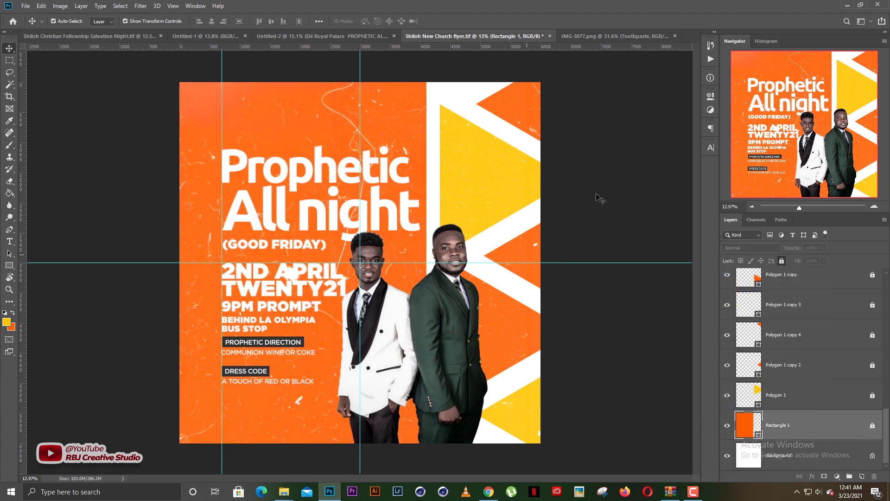
left_click(598, 196)
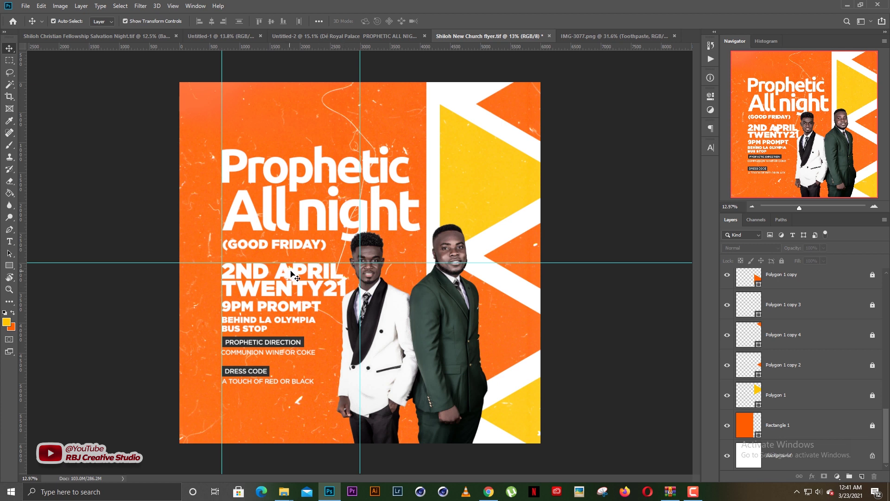
Flip the abstract-light-leaks-dust texture layer horizontally and lock it
scroll(291, 273, "up", 7)
left_click_drag(275, 277, 295, 281)
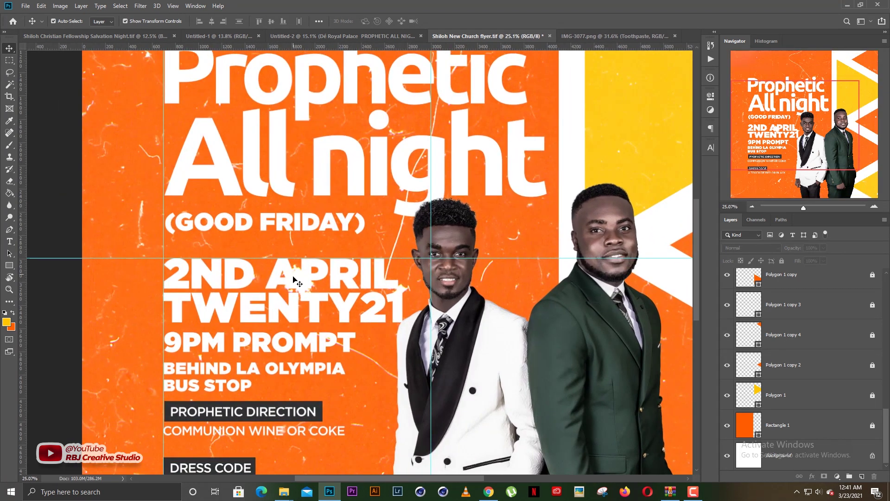
scroll(801, 389, "up", 3)
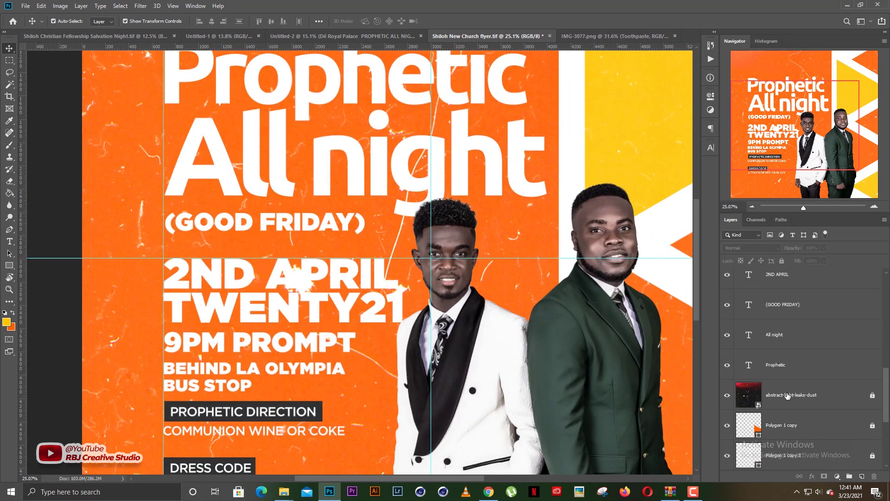
left_click(787, 395)
scroll(571, 291, "down", 5)
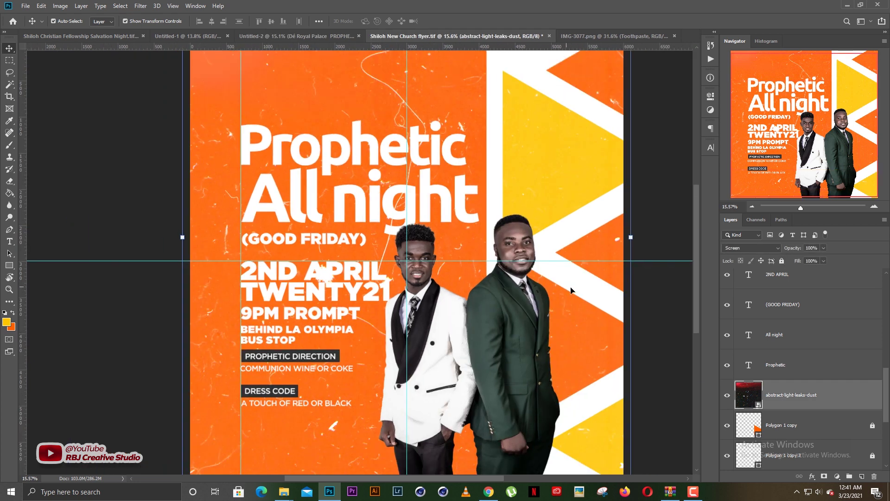
left_click(630, 238)
right_click(456, 240)
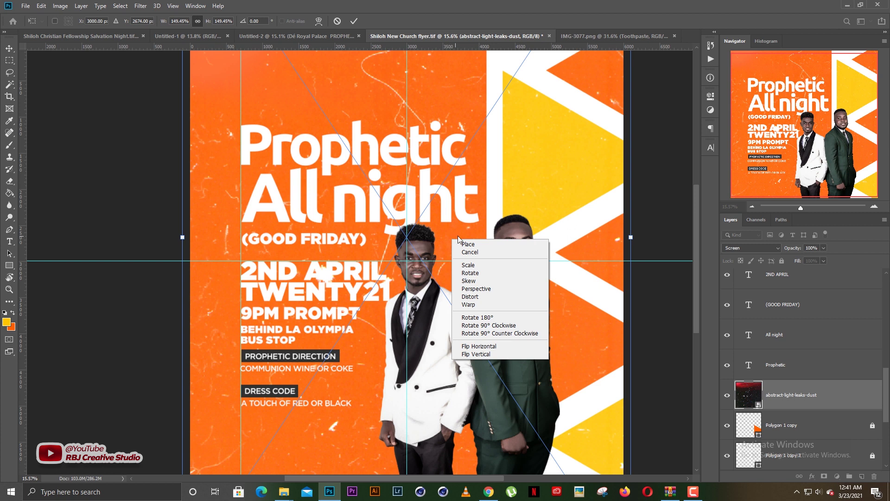
left_click(469, 347)
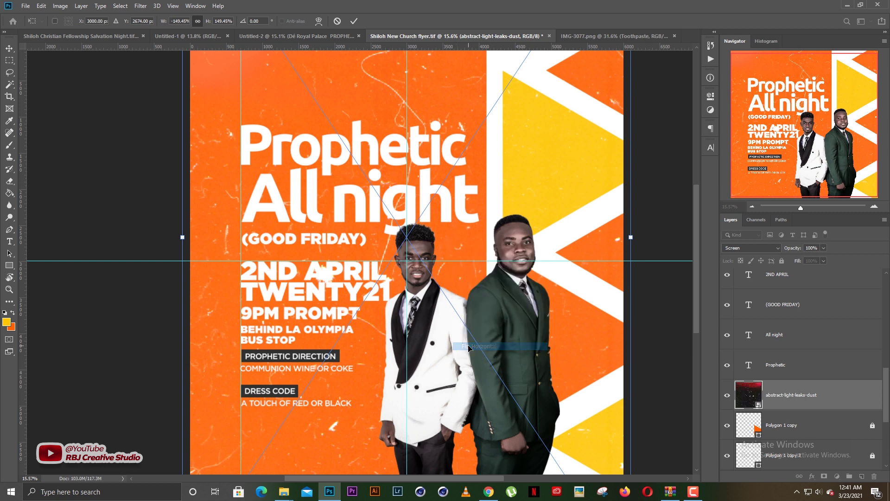
key("Return")
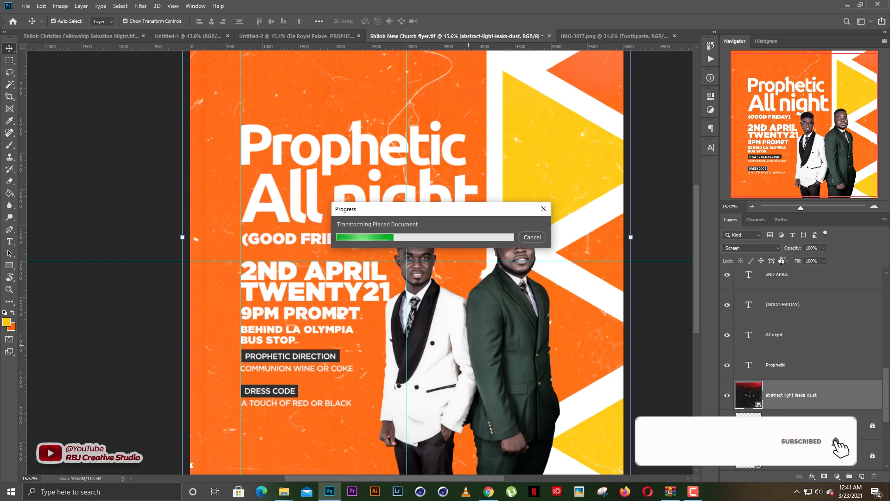
left_click(782, 261)
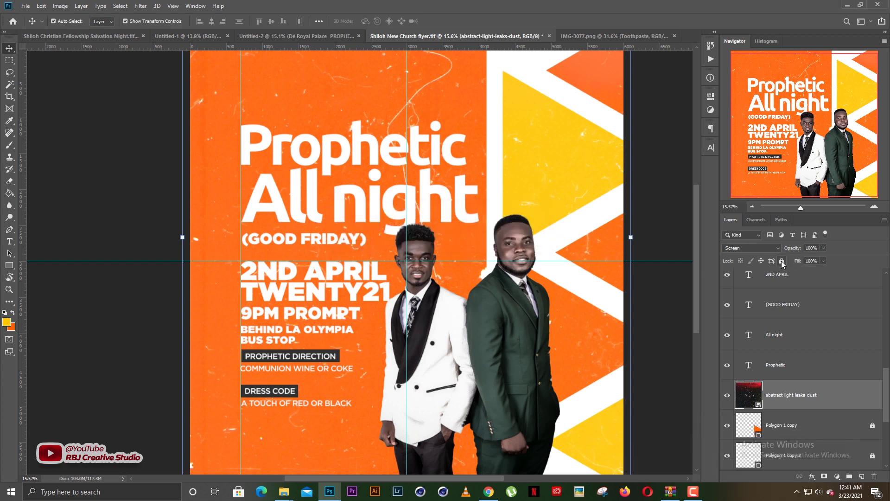
scroll(465, 247, "down", 4)
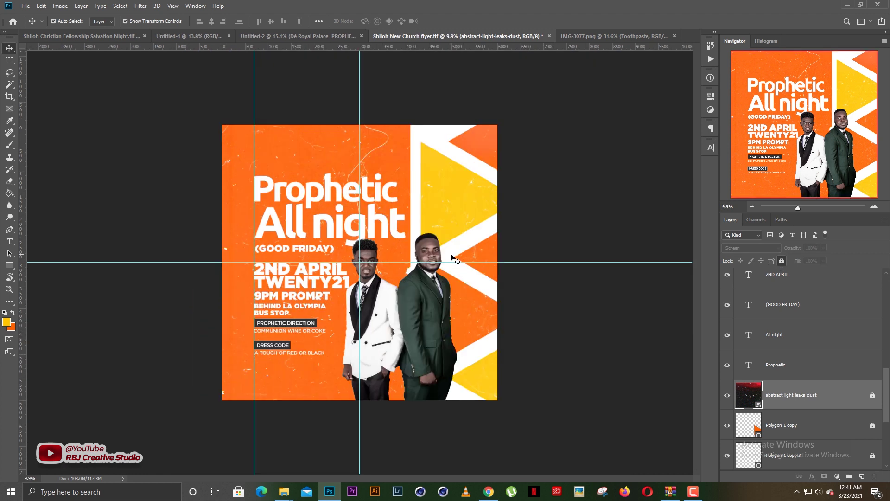
Nudge the event-details text block and label boxes down
left_click(419, 314)
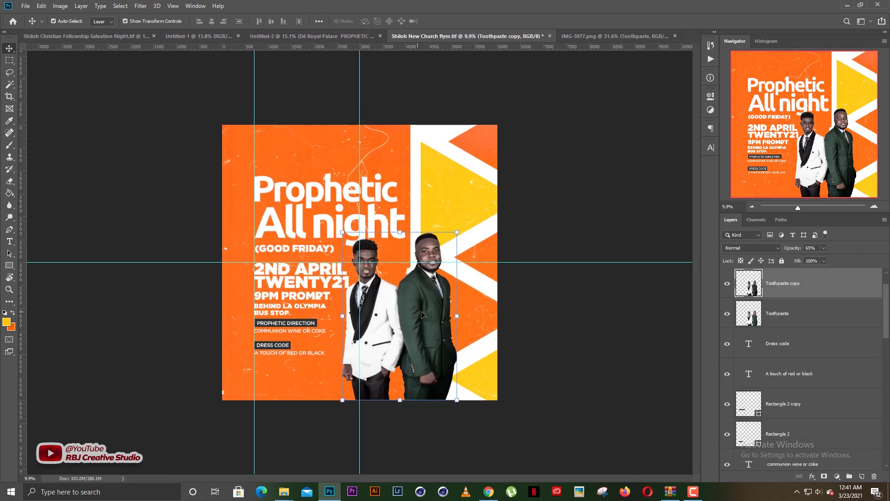
left_click(544, 299)
left_click(435, 324)
left_click(548, 278)
scroll(439, 293, "up", 1)
scroll(439, 293, "down", 1)
left_click_drag(305, 369, 259, 269)
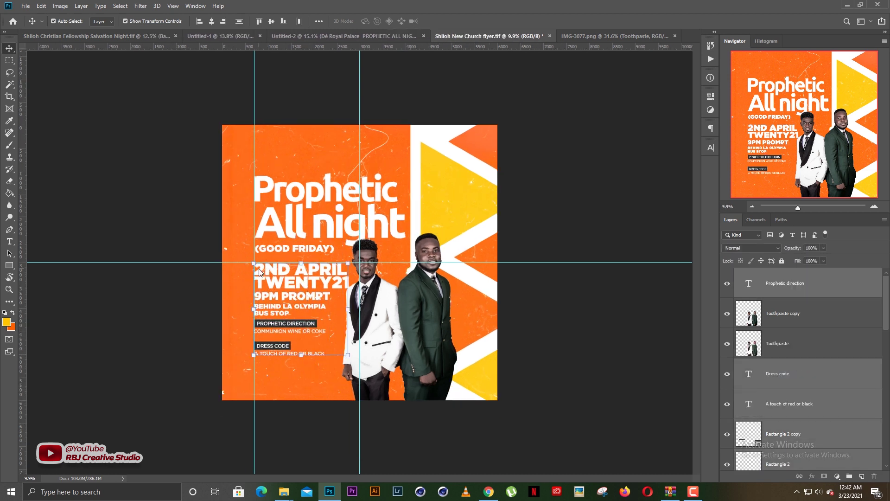
key("shift+Down")
key("shift+Down")
key("shift+Down")
key("shift+Down")
key("shift+Down")
key("shift+Down")
key("shift+Down")
key("shift+Down")
key("shift+Down")
key("shift+Down")
key("shift+Down")
key("shift+Down")
key("shift+Down")
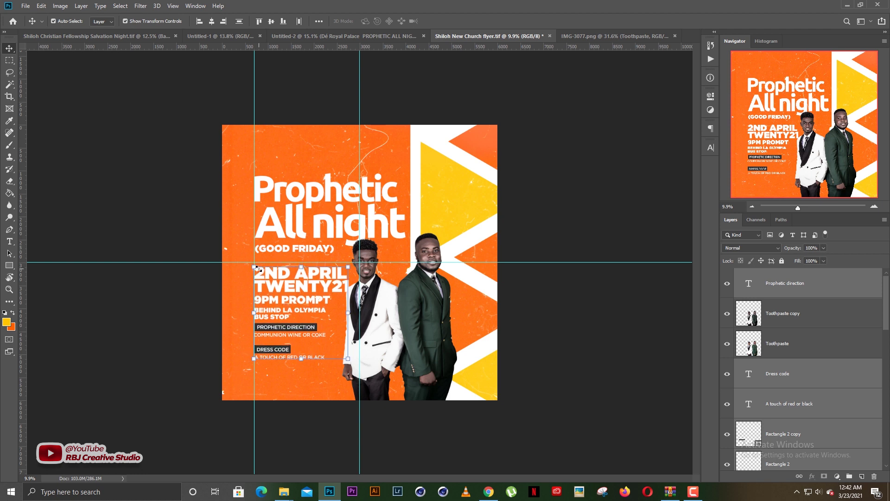
left_click(531, 191)
Nudge the dress-code text and its label box upward
scroll(240, 304, "up", 3)
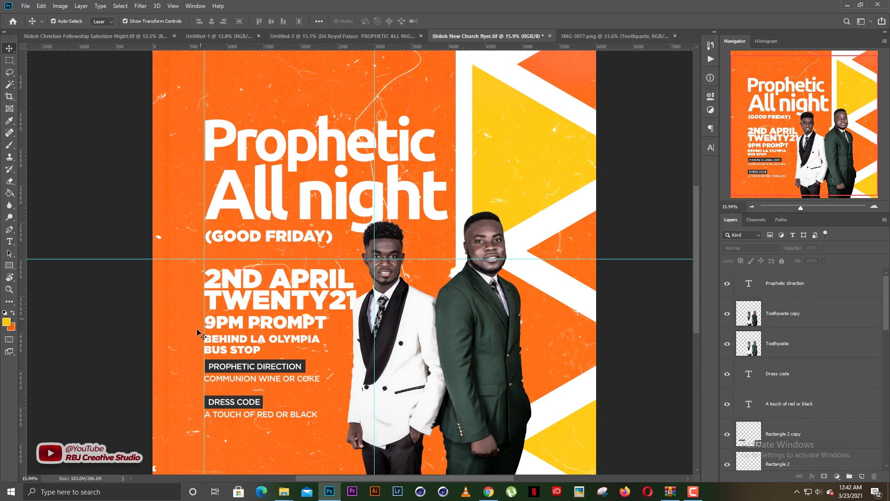
left_click_drag(236, 420, 228, 396)
key("shift+Up")
key("shift+Up")
key("shift+Up")
key("shift+Up")
key("shift+Up")
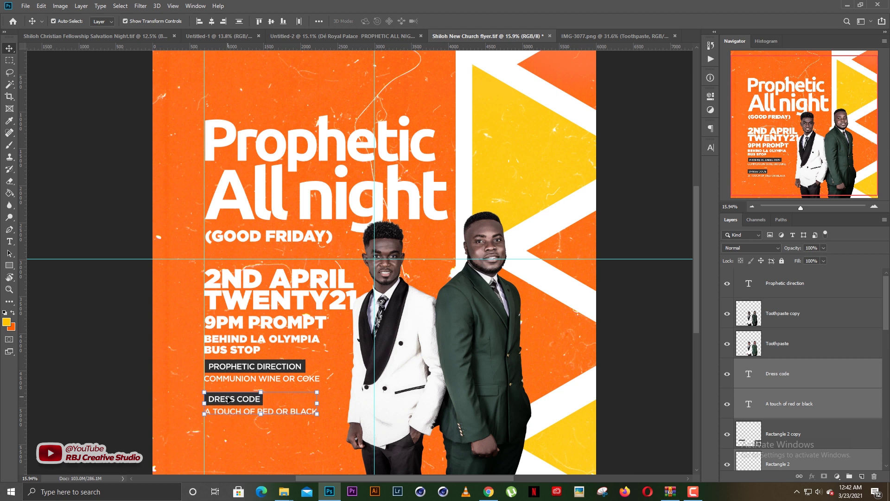
scroll(227, 399, "up", 1)
left_click_drag(268, 429, 236, 359)
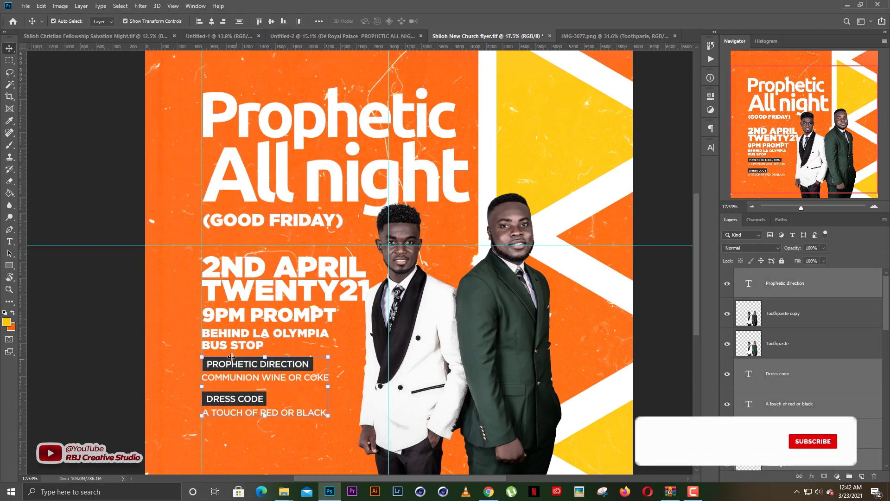
left_click(240, 337)
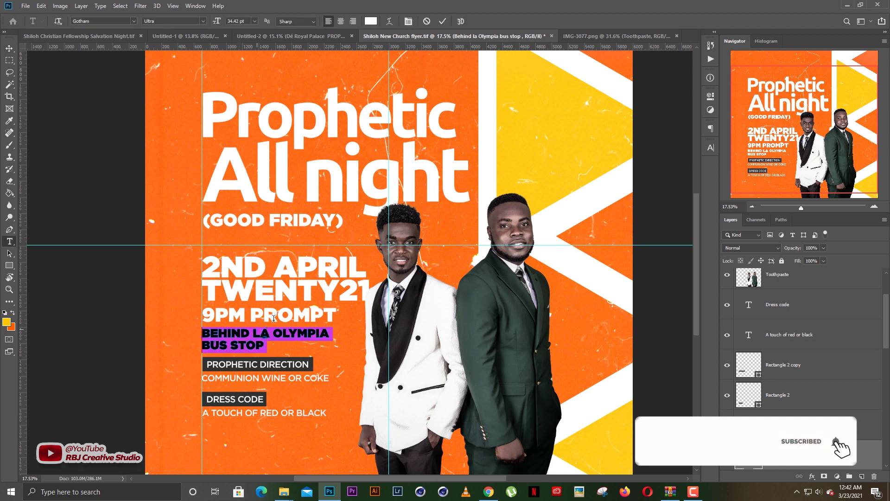
Reduce the BEHIND LA OLYMPIA BUS STOP leading to about 30 pt and tracking to -20
double_click(239, 338)
left_click(710, 147)
left_click(675, 180)
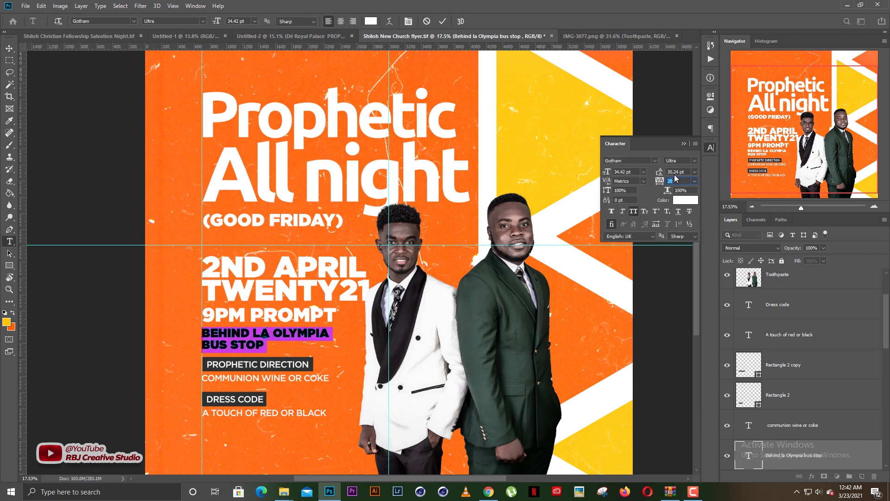
key("Down")
key("Down")
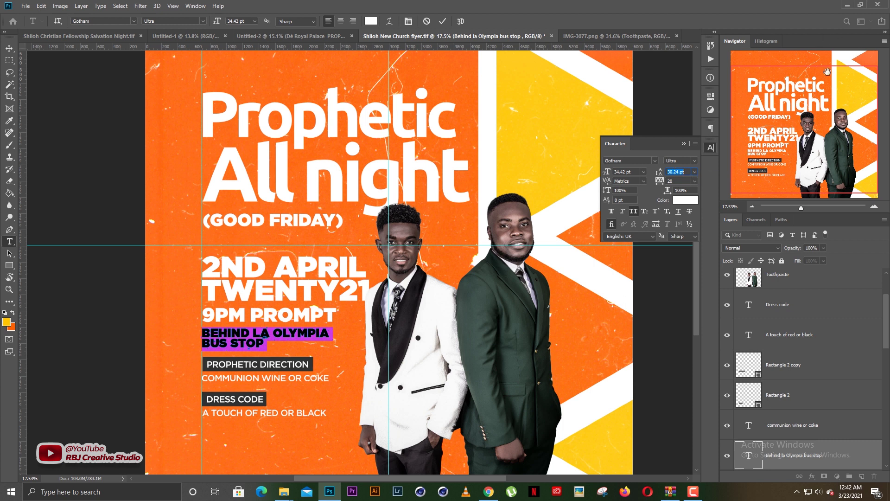
left_click(675, 182)
key("Down")
key("Down")
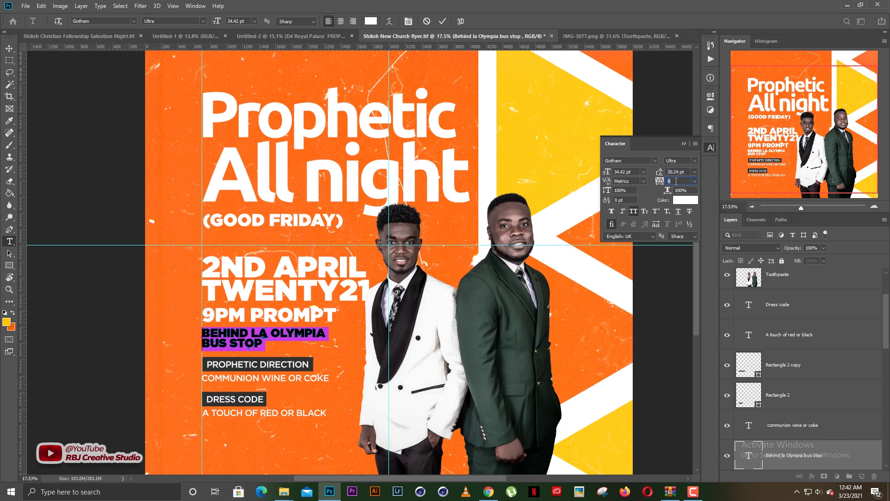
key("v")
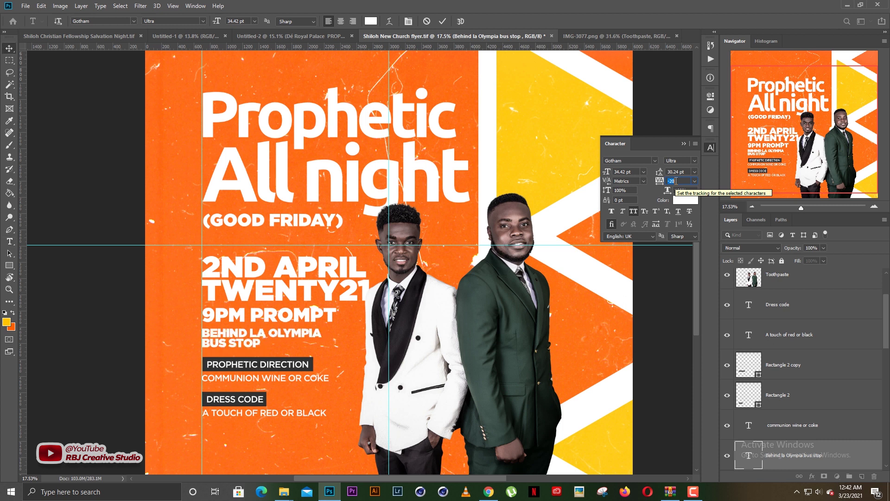
left_click(684, 143)
left_click(560, 226)
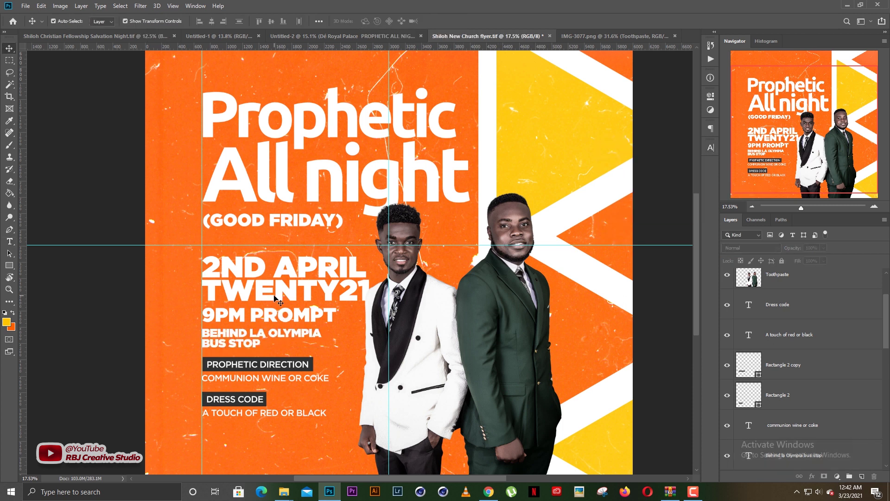
scroll(253, 363, "down", 3)
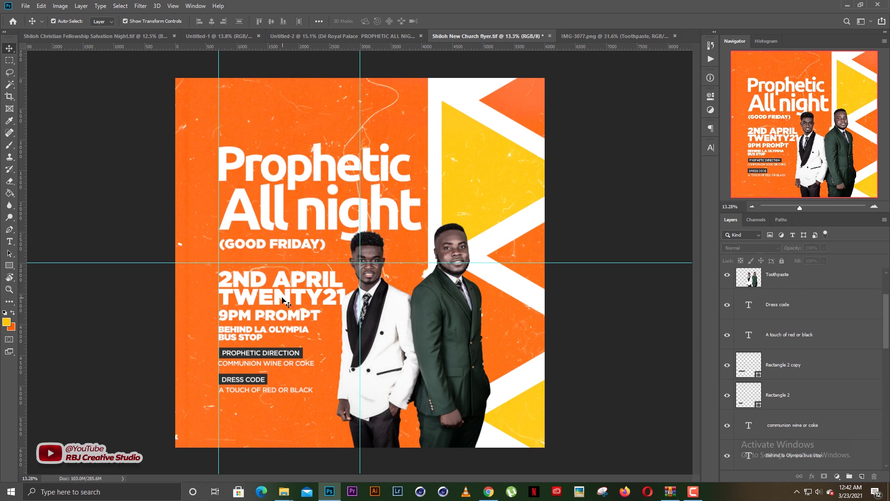
Copy the Dé Royal Palace line in Untitled-2, then return to the Shiloh New Church flyer
left_click(379, 37)
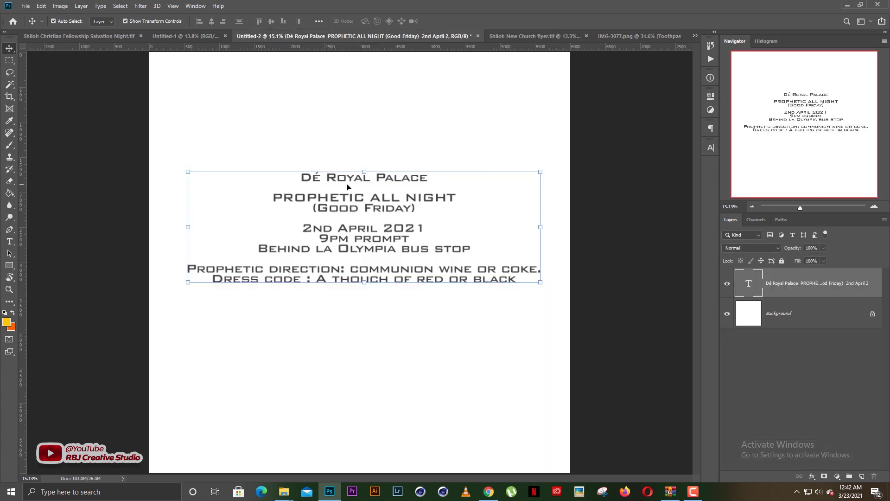
double_click(303, 179)
left_click_drag(303, 178, 426, 162)
right_click(410, 175)
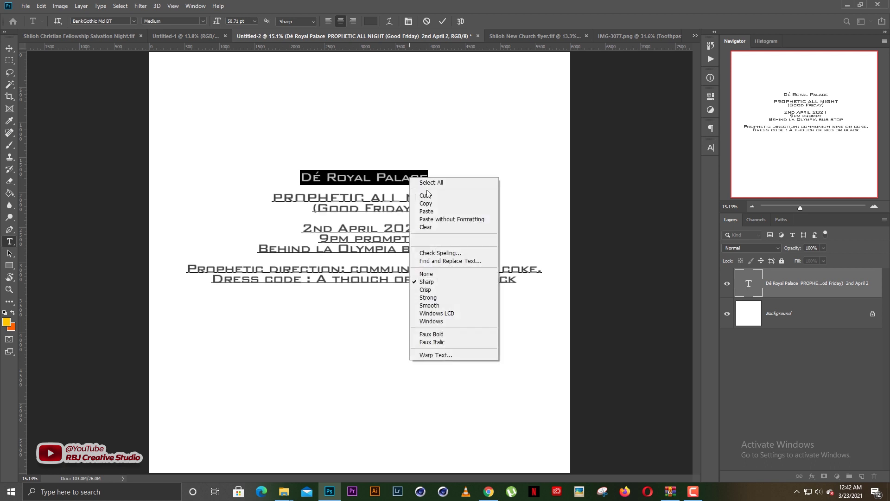
left_click(422, 193)
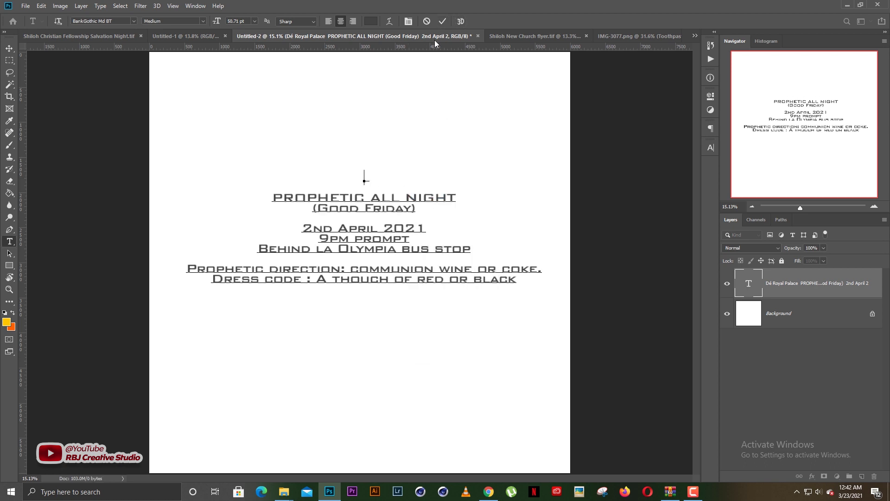
key("ctrl+z")
right_click(367, 178)
left_click(381, 202)
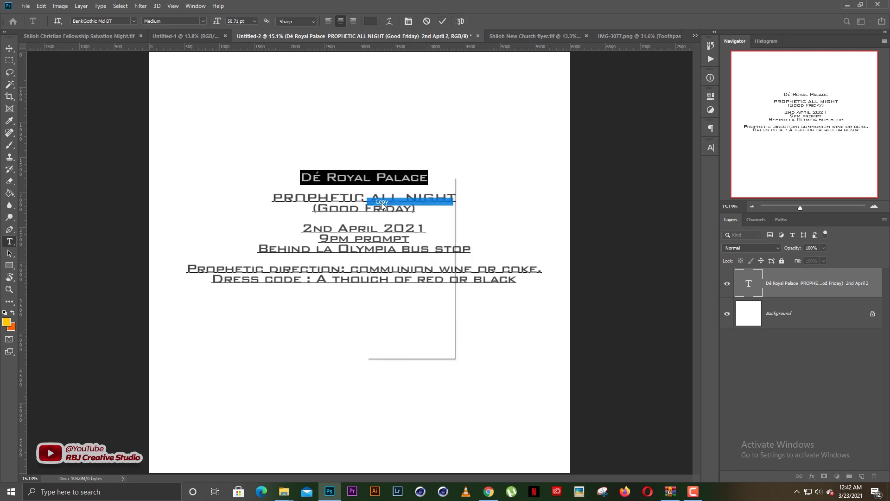
left_click(446, 23)
key("v")
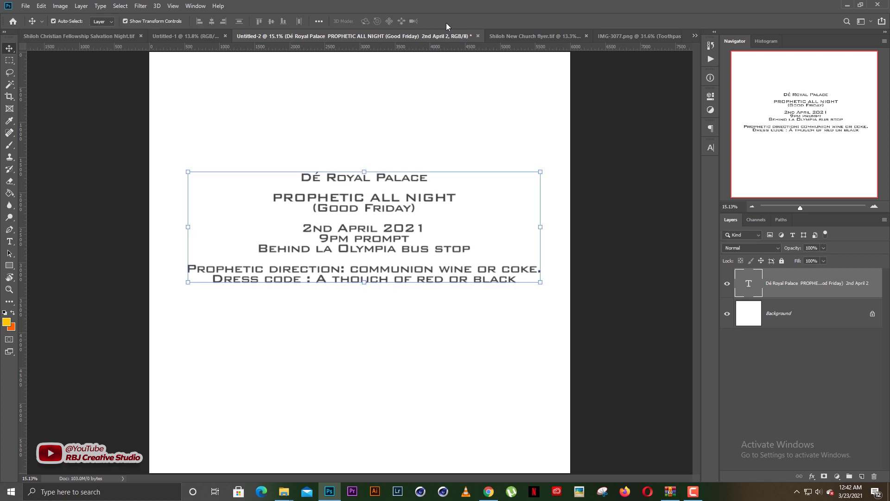
left_click(503, 37)
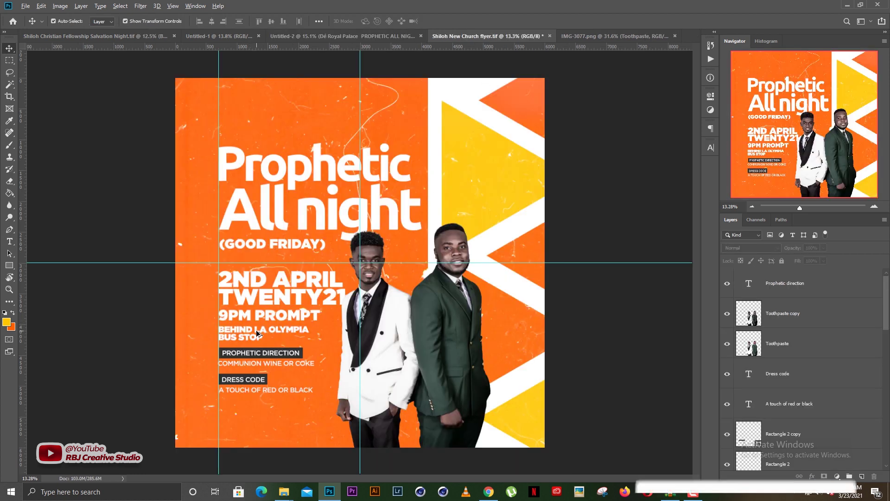
Duplicate the bus-stop text to the flyer's top and paste Dé Royal Palace into it
left_click_drag(256, 329, 285, 109)
double_click(287, 115)
right_click(286, 114)
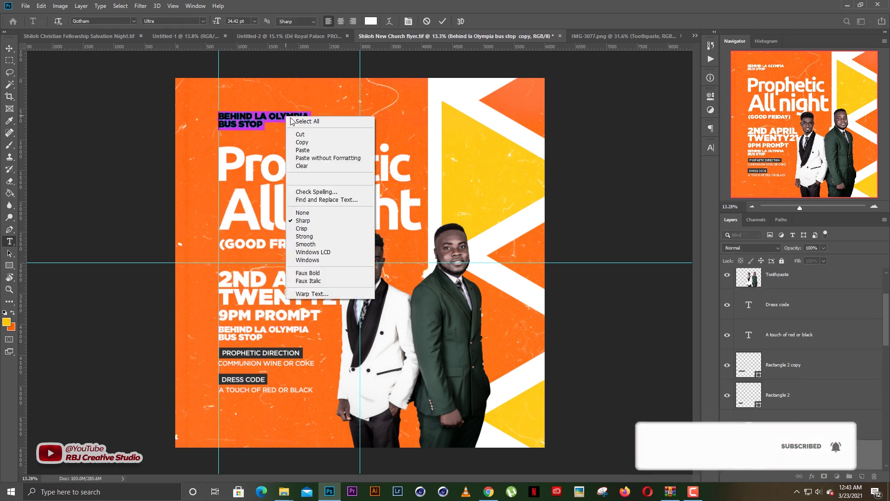
left_click(304, 147)
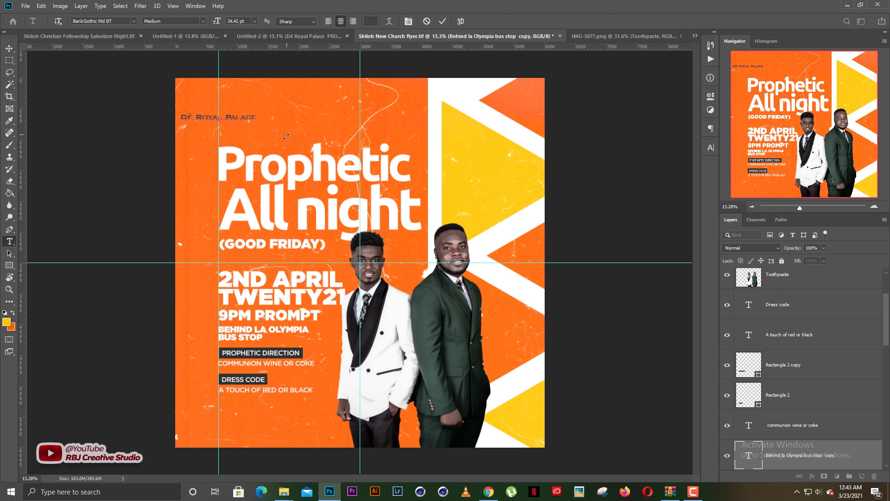
Make the header white Gotham Medium in all caps
left_click(371, 21)
left_click_drag(596, 297, 576, 268)
left_click(768, 264)
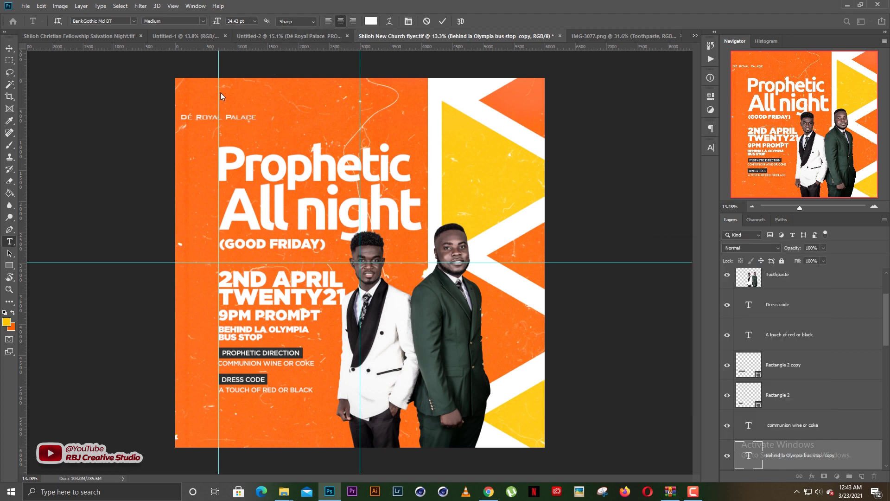
left_click(134, 21)
left_click(146, 54)
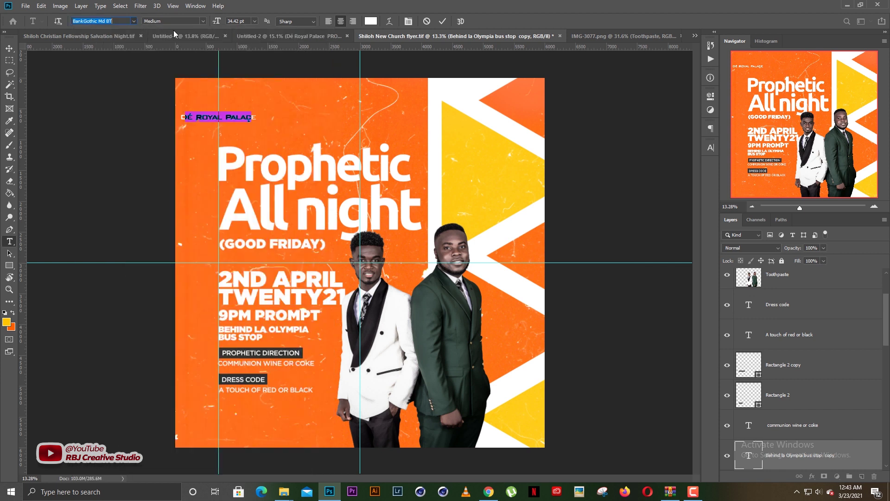
left_click(203, 21)
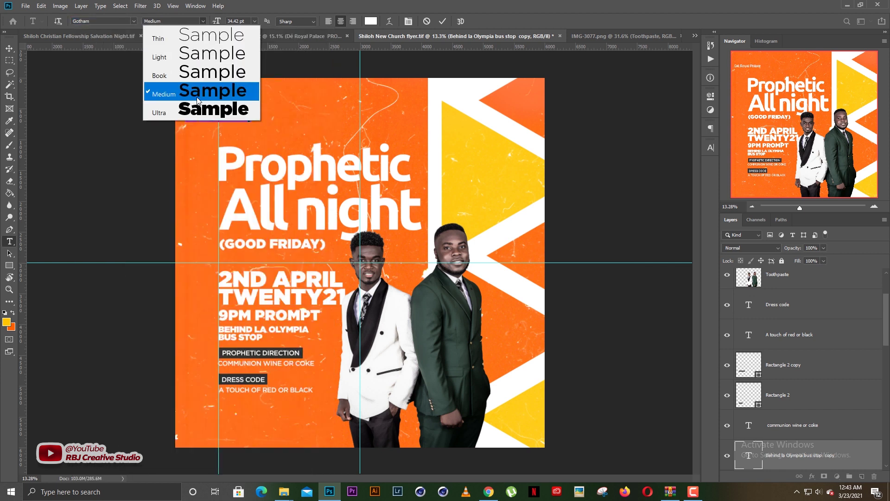
left_click(197, 99)
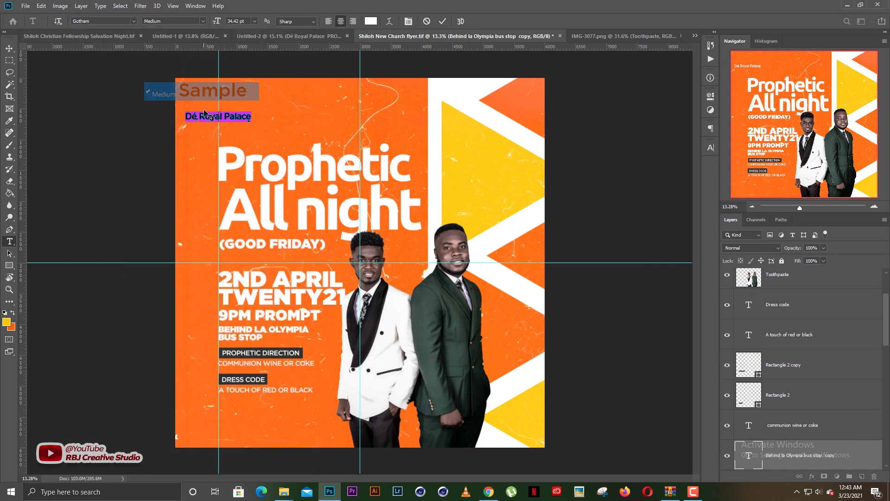
left_click(710, 148)
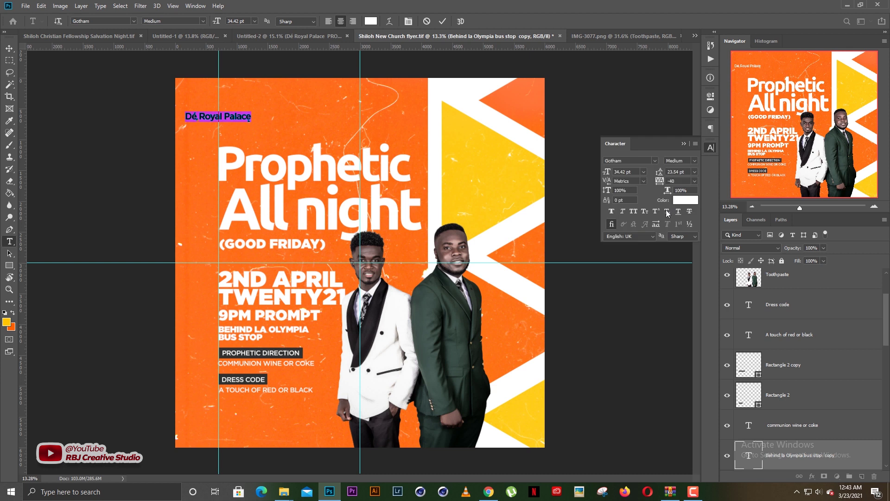
left_click(685, 144)
left_click(443, 21)
Move the DÉ ROYAL PALACE header onto the left guide and duplicate it directly beneath
key("v")
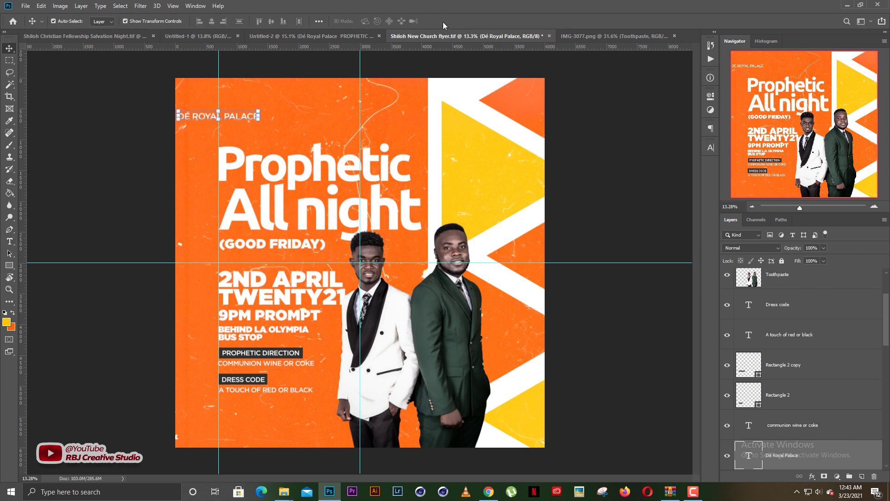
left_click_drag(245, 121, 293, 250)
left_click(287, 95)
scroll(271, 137, "up", 10)
left_click(300, 151)
left_click_drag(292, 179, 290, 179)
Align the Prophetic headline and the All night line to the left guide
left_click(276, 285)
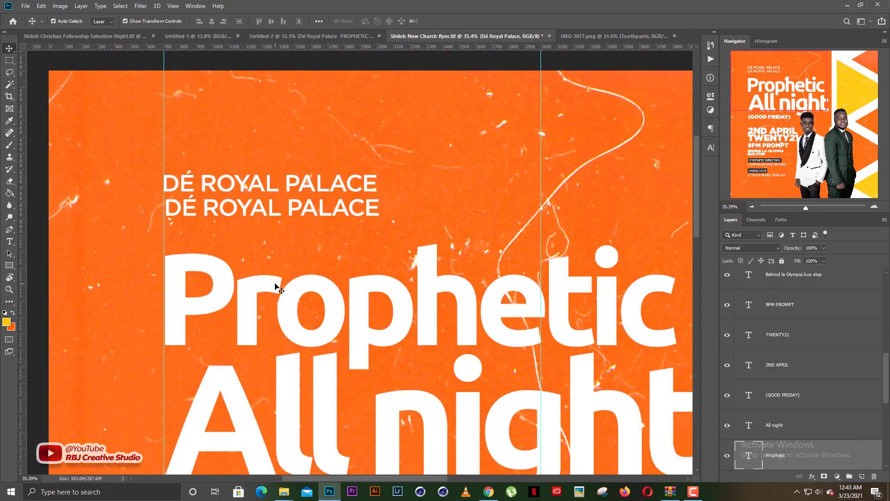
left_click_drag(272, 285, 273, 285)
left_click_drag(217, 312, 241, 249)
left_click_drag(229, 337, 222, 258)
left_click(250, 287)
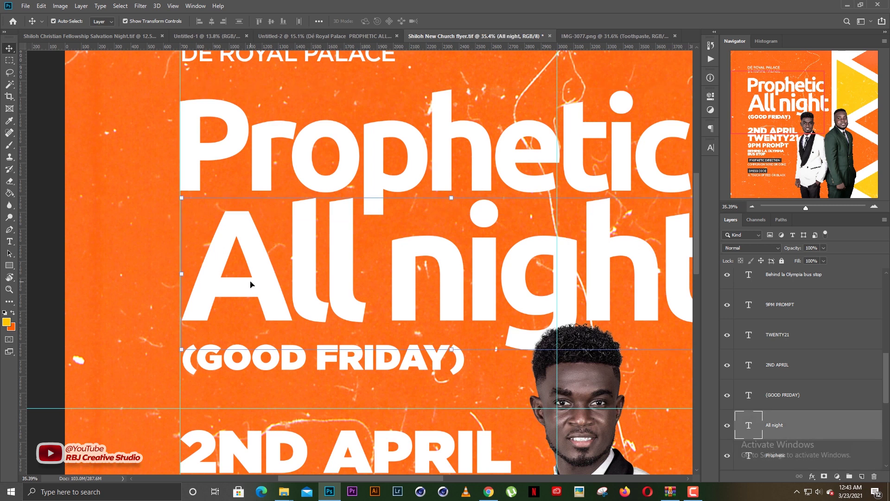
key("Left")
key("Left")
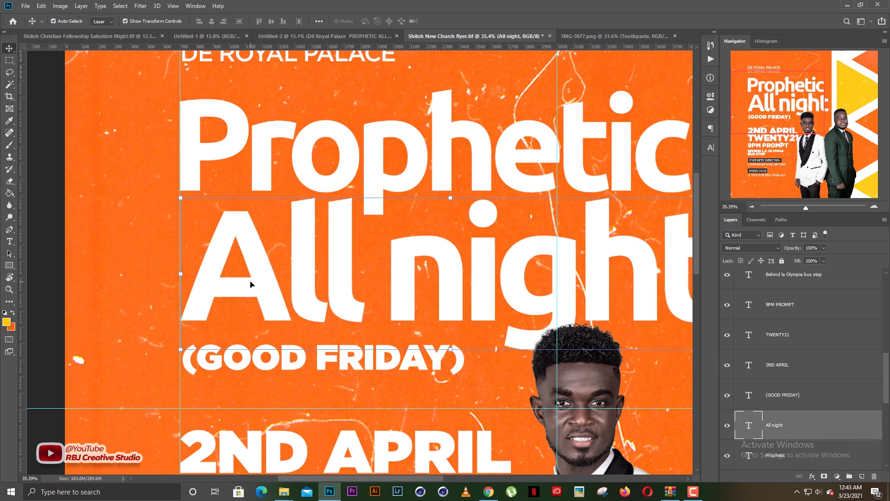
Nudge the (GOOD FRIDAY) and 9PM PROMPT lines left so they line up with the guide
scroll(281, 247, "down", 3)
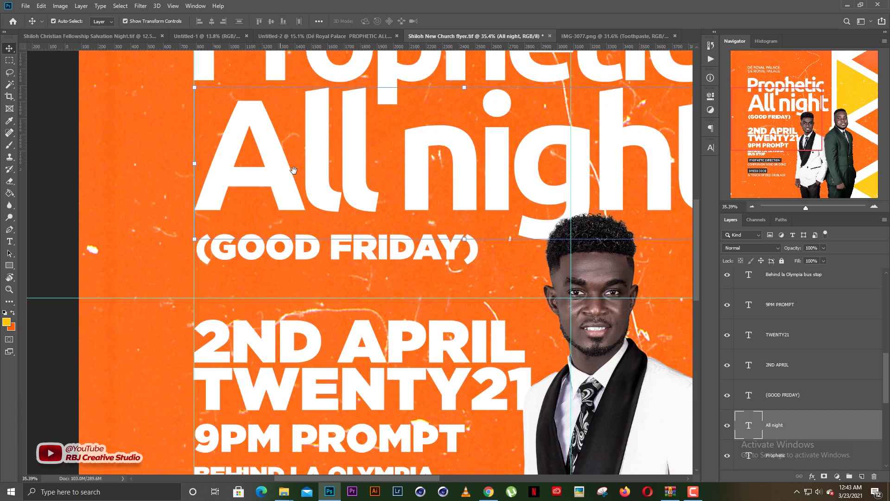
left_click(285, 256)
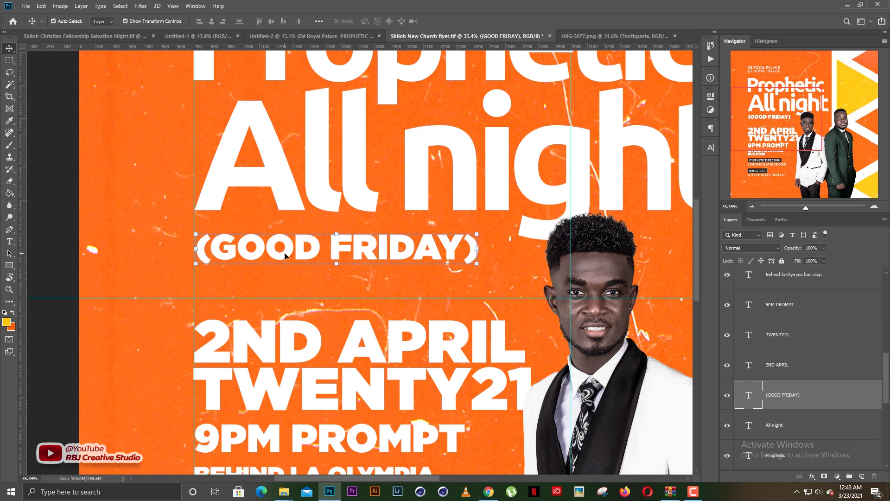
key("Left")
key("Left")
key("Left")
key("Left")
key("Left")
key("Left")
key("Left")
key("Left")
key("Left")
key("Left")
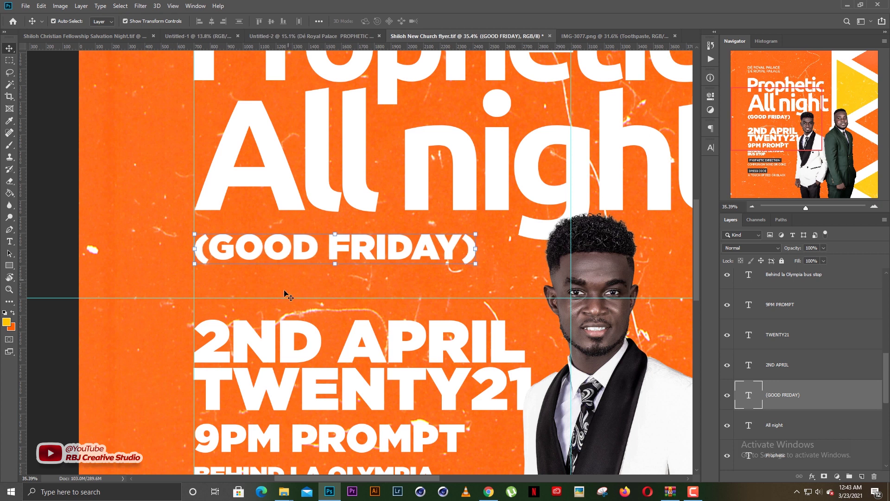
left_click_drag(281, 368, 290, 268)
left_click(263, 320)
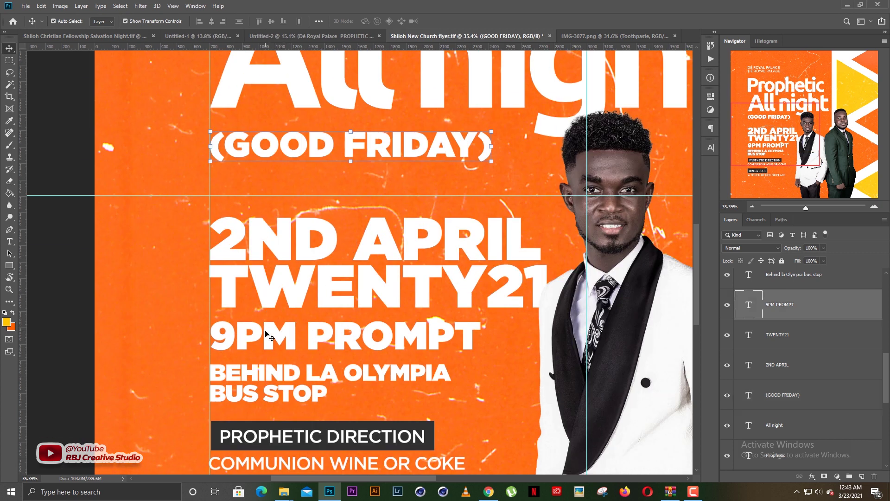
key("Left")
key("Left")
key("Left")
key("Left")
left_click_drag(322, 191, 294, 378)
left_click_drag(291, 166, 275, 326)
left_click(275, 190)
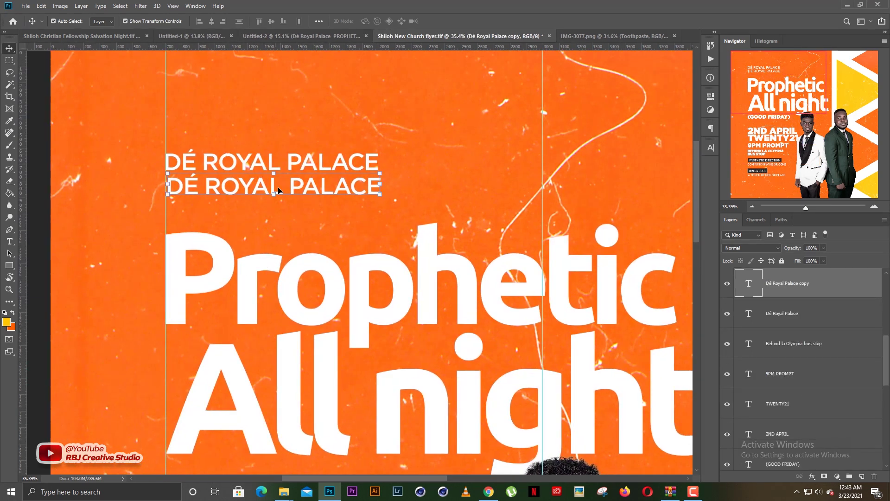
Replace the duplicated header text with the word PRESENTS, correcting the typos
key("t")
left_click(281, 190)
key("ctrl+a")
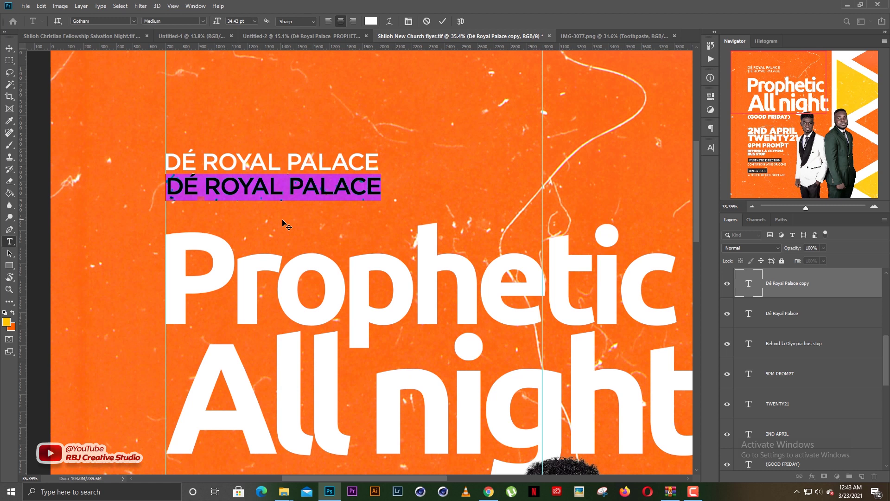
left_click(282, 219)
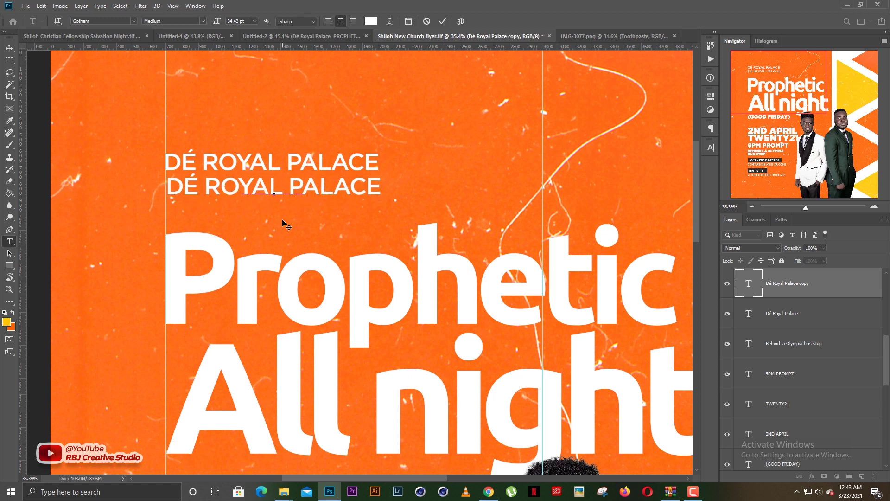
key("ctrl+a")
type("PREDSEN")
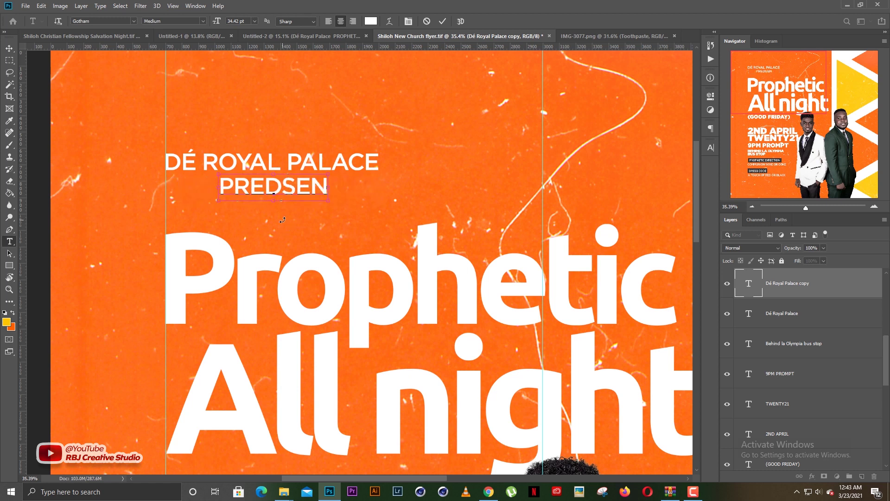
key("ctrl+a")
left_click(283, 220)
key("BackSpace")
key("BackSpace")
key("BackSpace")
key("BackSpace")
type("SEBNTS")
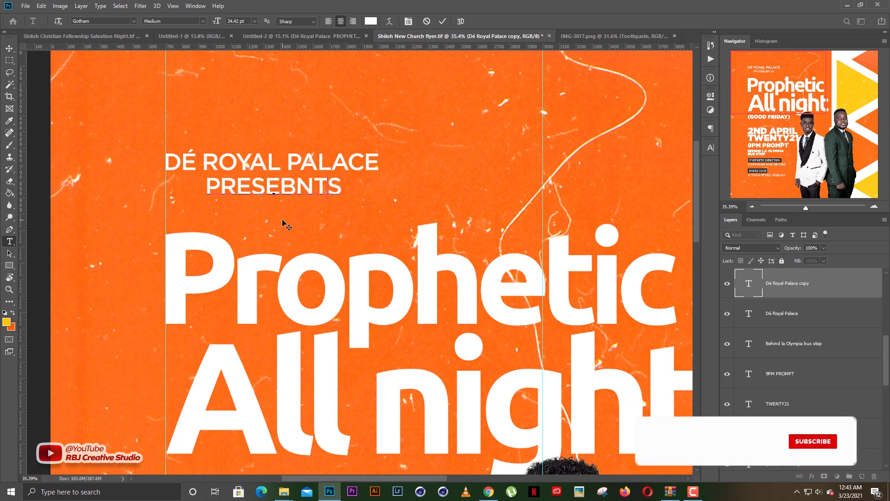
key("Left")
key("Left")
key("BackSpace")
key("BackSpace")
key("BackSpace")
key("BackSpace")
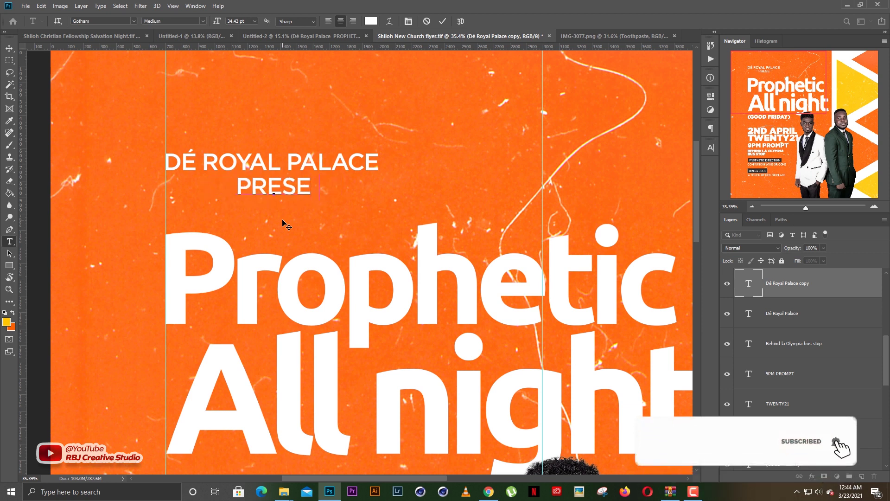
type("NTS")
key("ctrl+a")
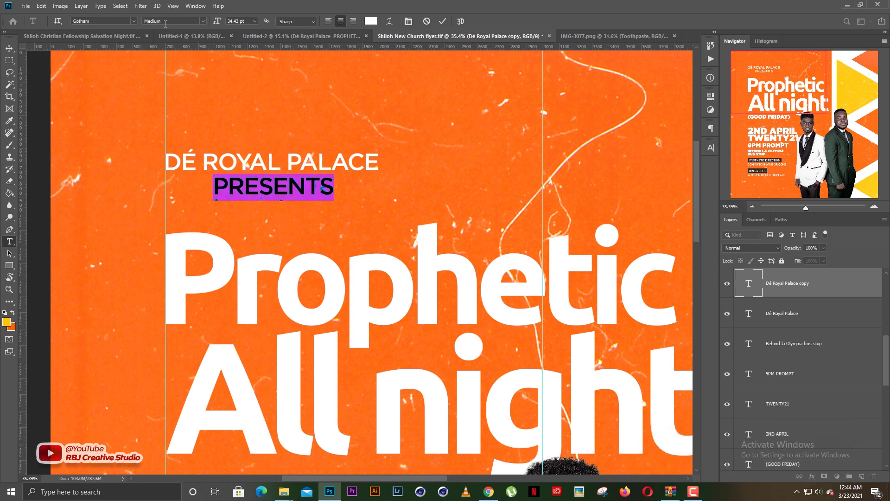
Give PRESENTS wider letter tracking and a 15 pt font size
scroll(231, 20, "down", 15)
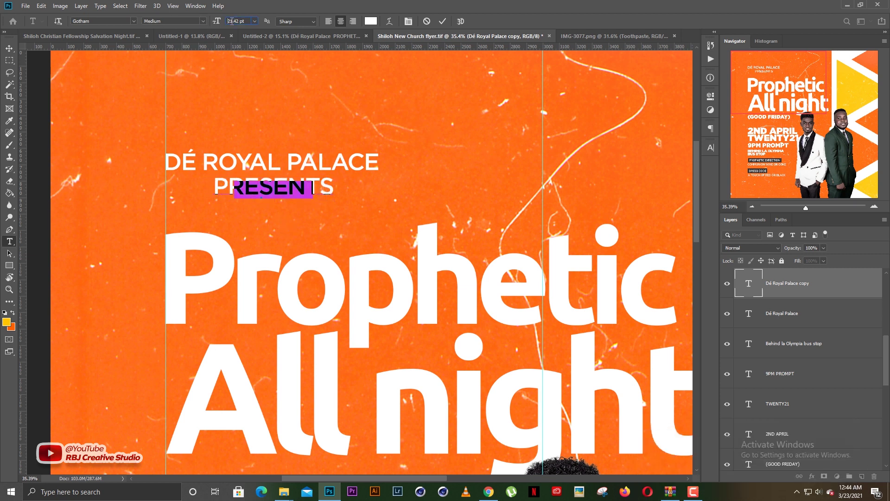
left_click(711, 148)
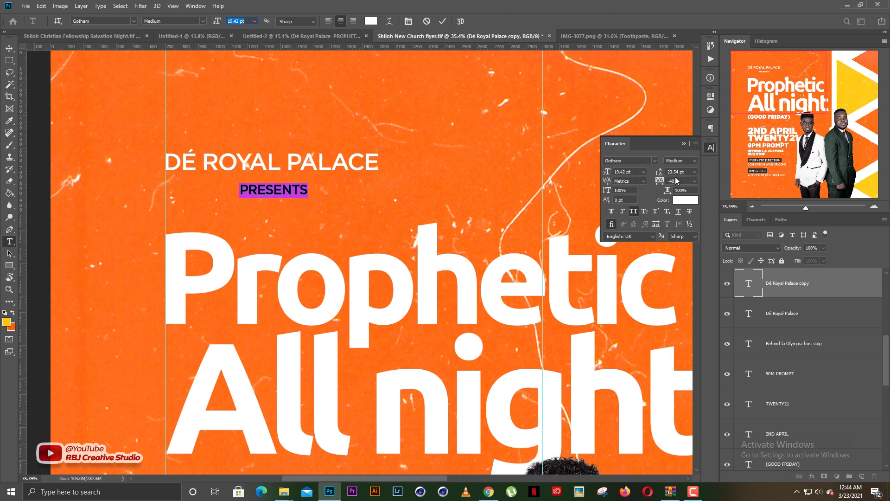
left_click(678, 180)
scroll(676, 179, "up", 20)
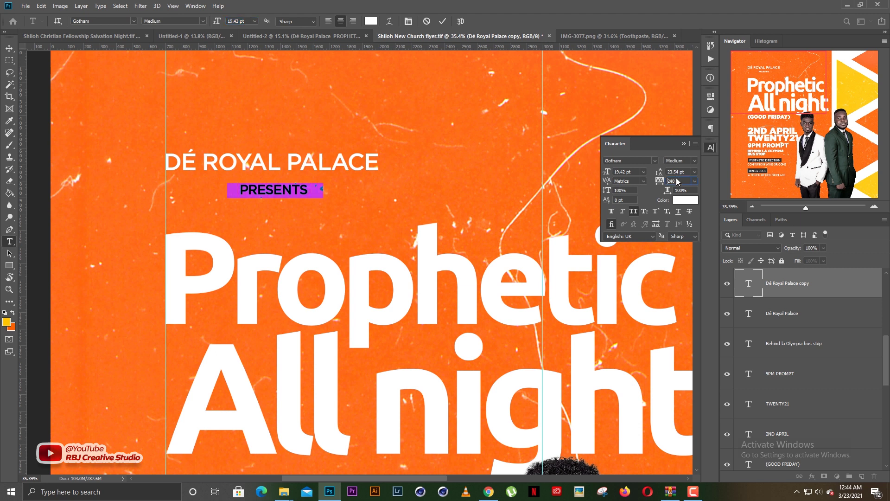
scroll(674, 179, "up", 20)
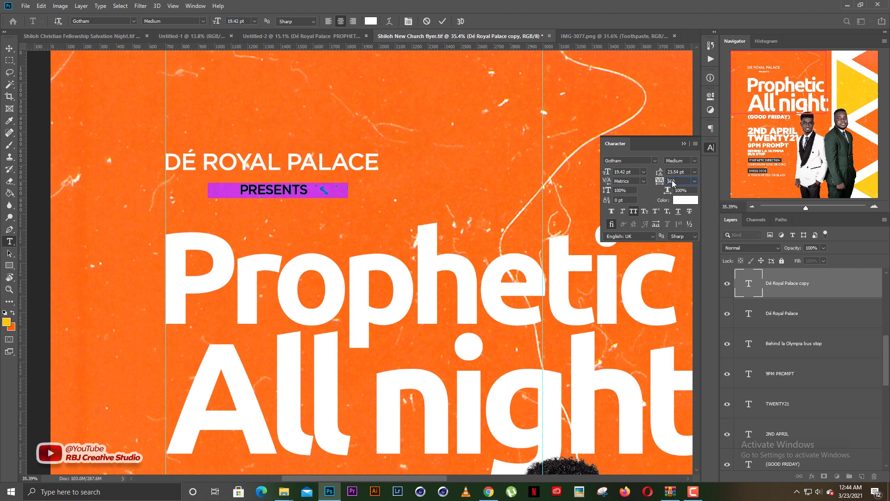
scroll(671, 181, "up", 12)
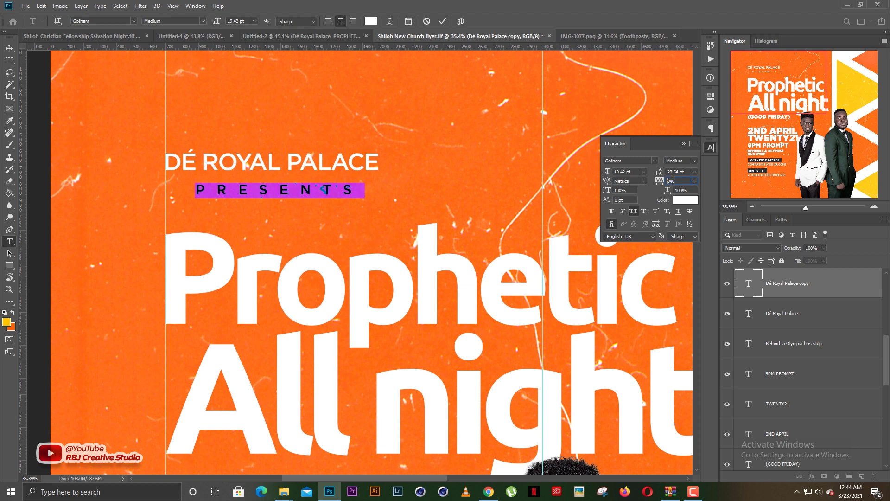
scroll(639, 171, "down", 4)
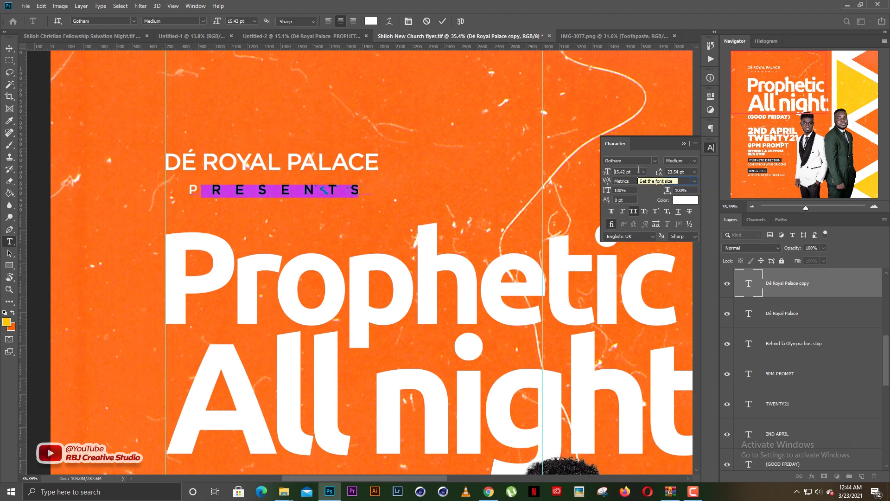
type("15")
key("ctrl+Return")
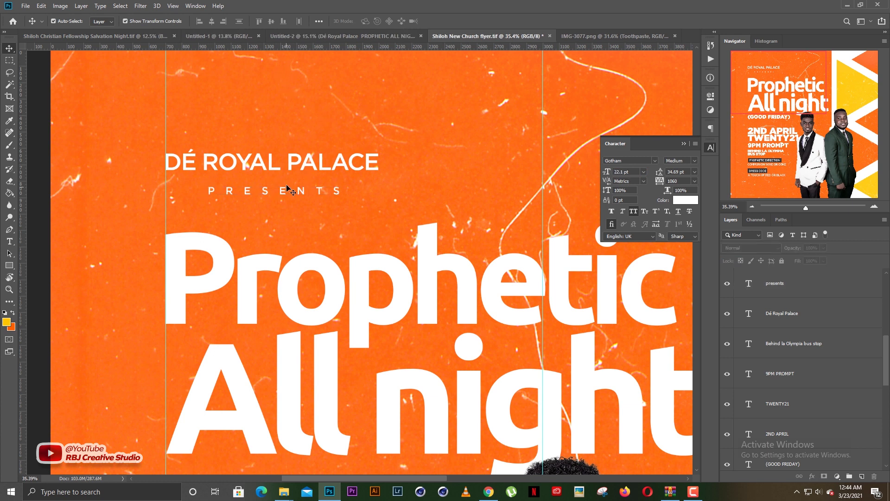
Position PRESENTS under DÉ ROYAL PALACE and fit the whole flyer in the window
left_click_drag(273, 192, 244, 183)
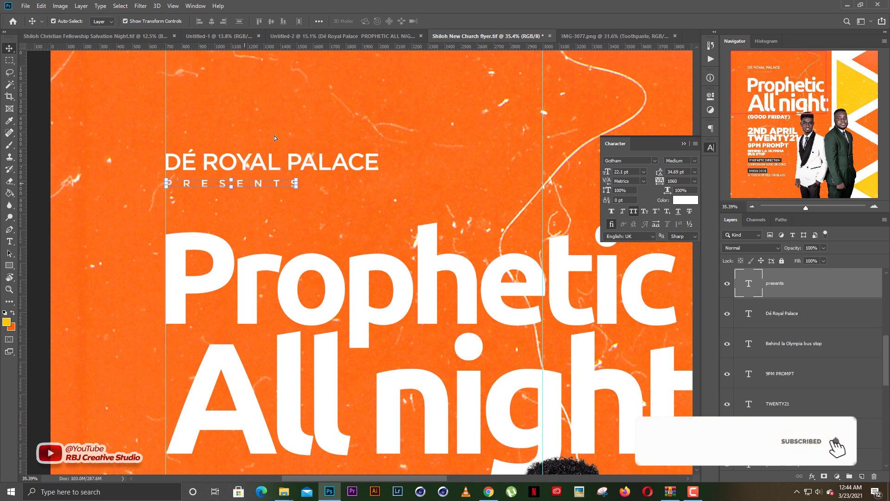
left_click(299, 193)
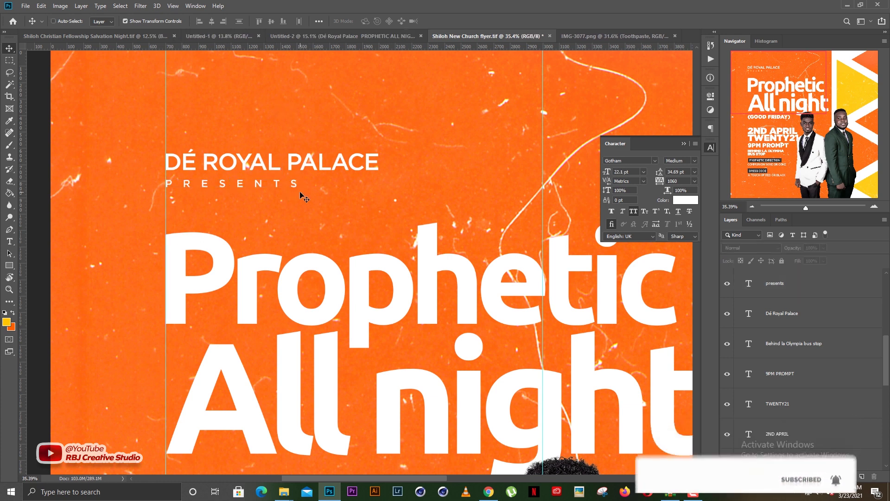
key("ctrl+0")
left_click(683, 144)
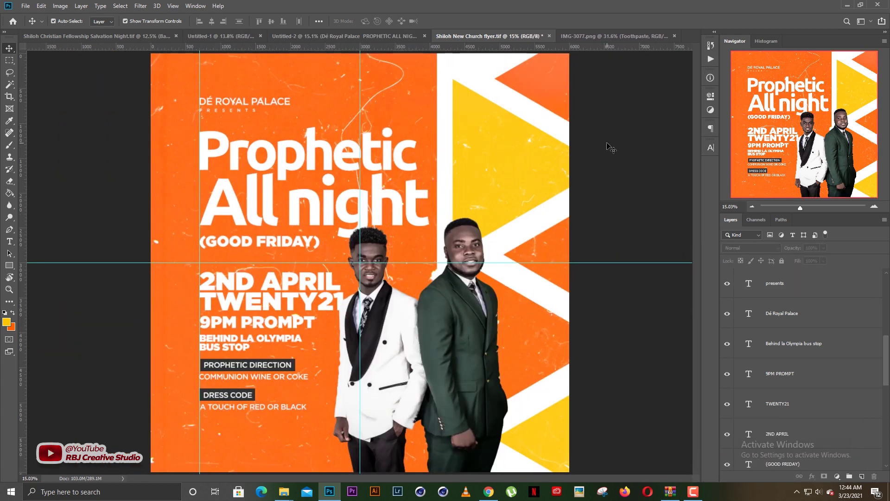
scroll(286, 190, "down", 2)
scroll(276, 198, "up", 1)
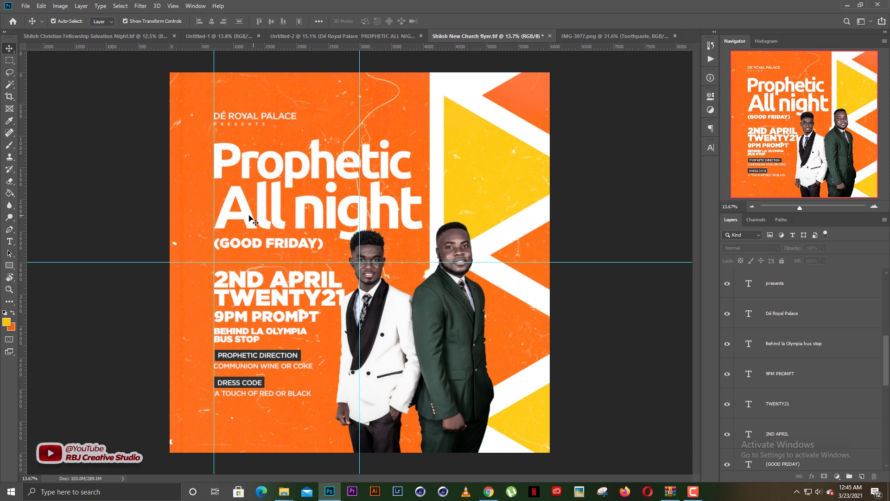
Change the capital A in 'All night' to lowercase, making it 'all night'
left_click(278, 208)
key("t")
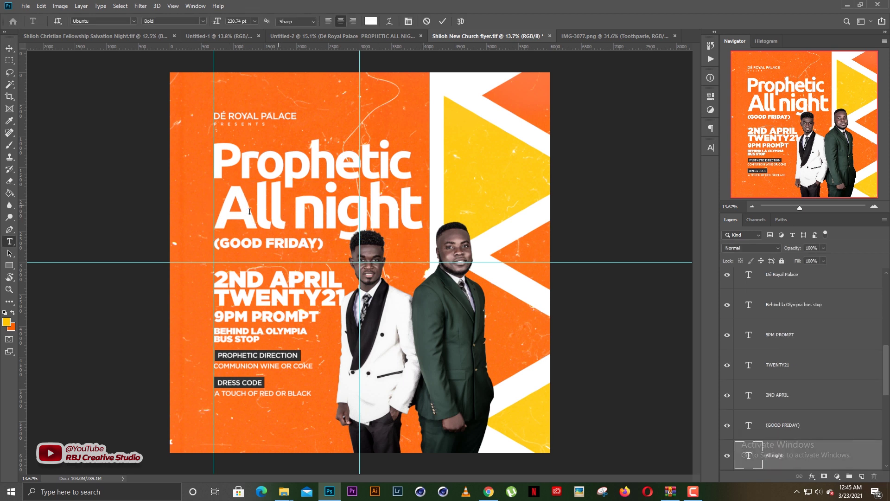
left_click_drag(254, 208, 198, 208)
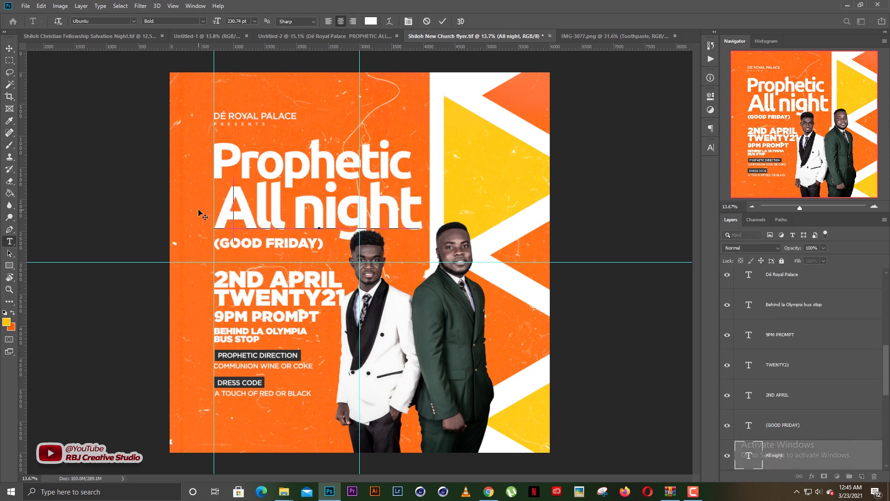
key("BackSpace")
type("a")
key("ctrl+Return")
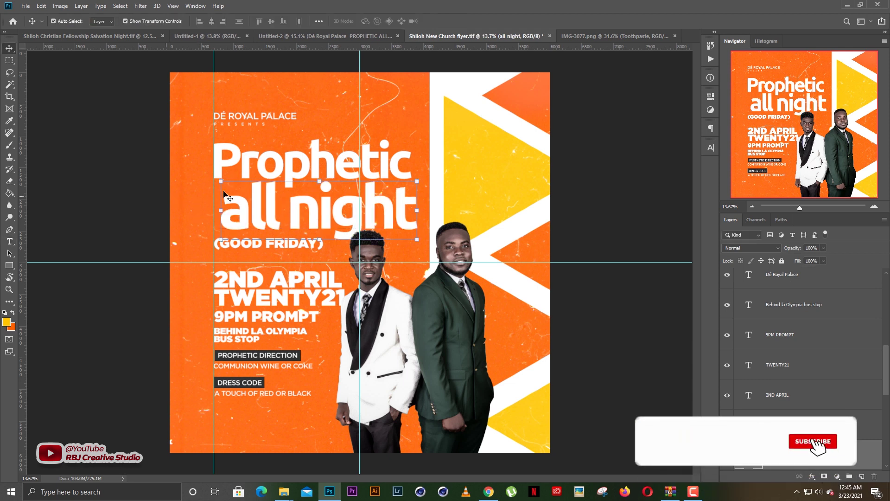
Line up 'all night' under Prophetic, nudging both headline lines down slightly
mouse_move(292, 222)
left_mouse_down()
mouse_move(271, 206)
mouse_move(284, 219)
left_mouse_up()
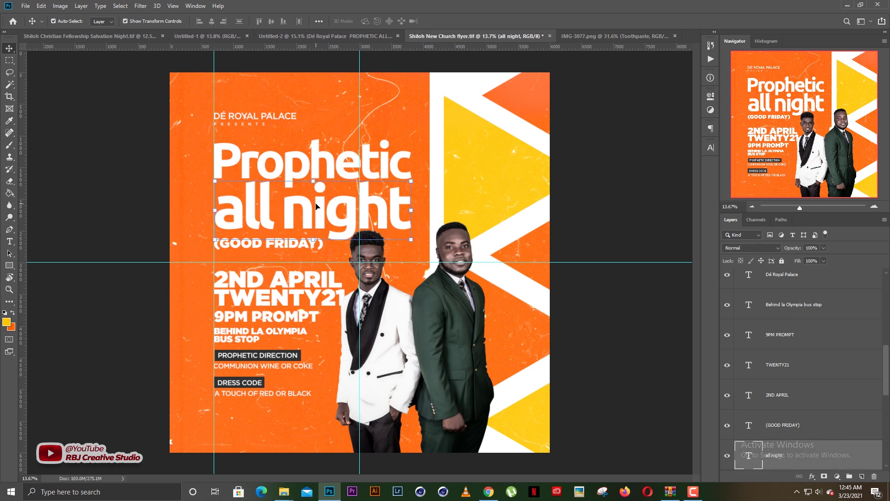
left_click_drag(336, 131, 344, 196)
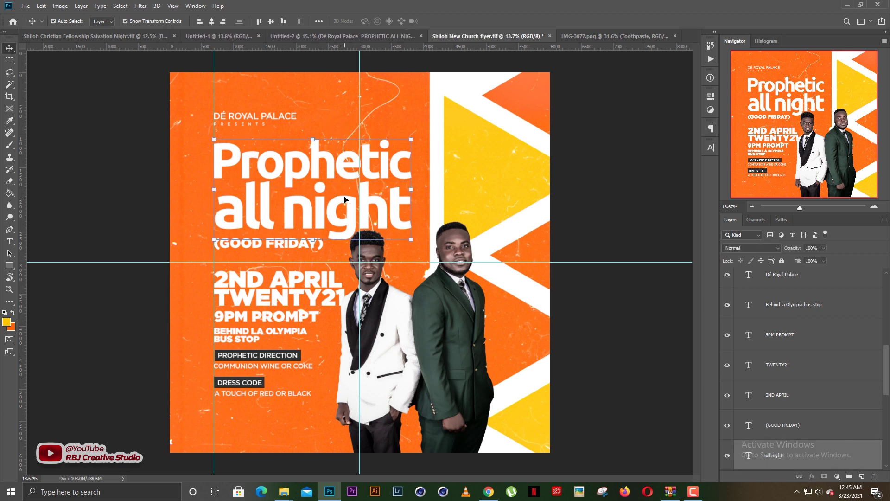
key("shift+Down")
key("shift+Down")
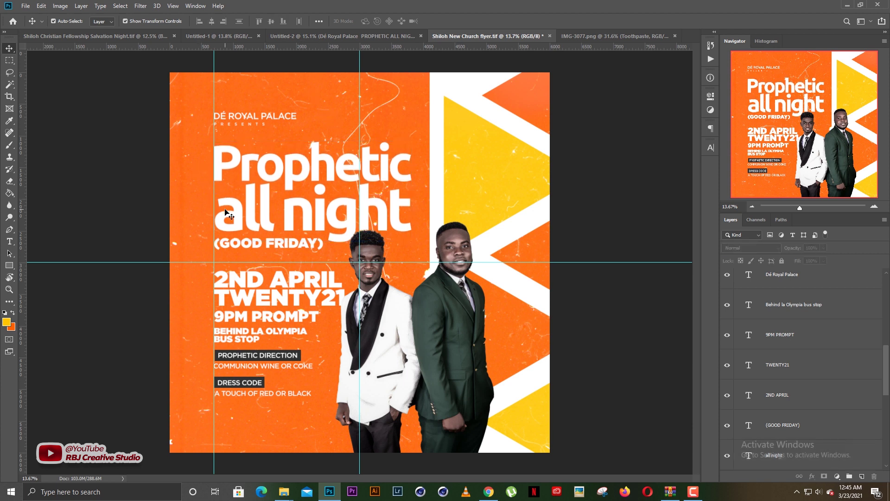
left_click(226, 212)
key("Left")
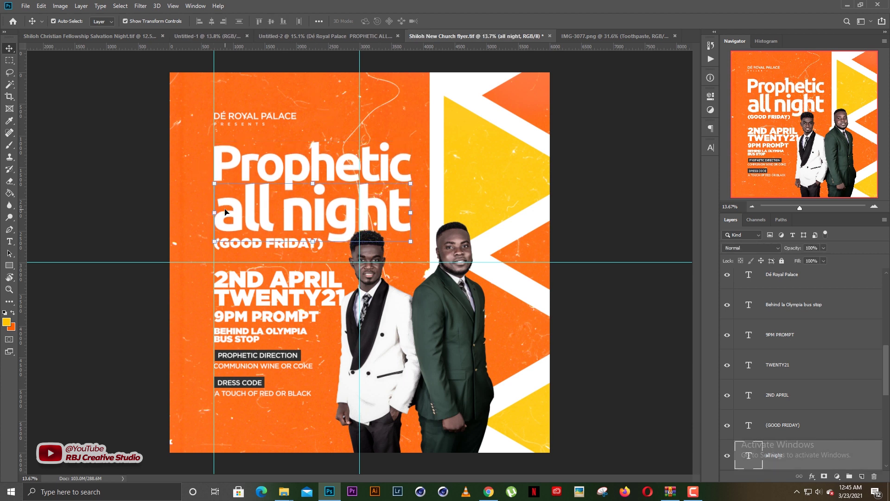
key("Up")
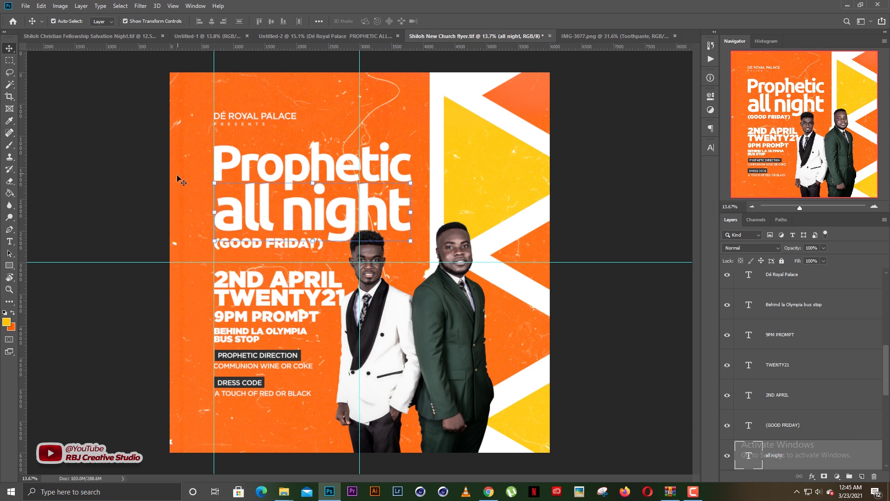
left_click(177, 179)
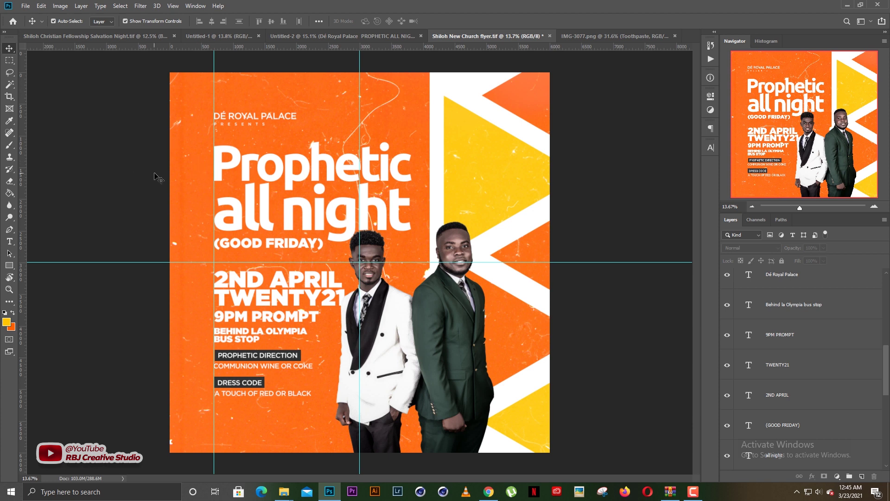
Save the flyer and duplicate both headline text layers
left_click_drag(199, 161, 309, 206)
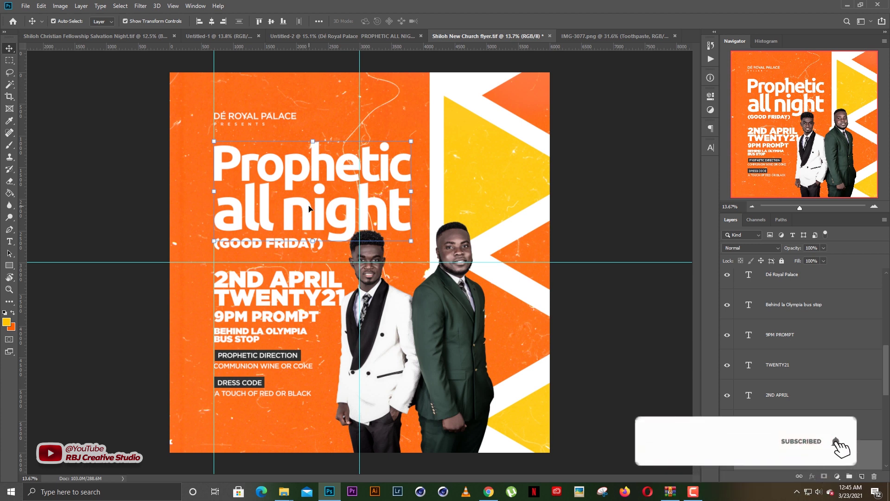
key("ctrl+s")
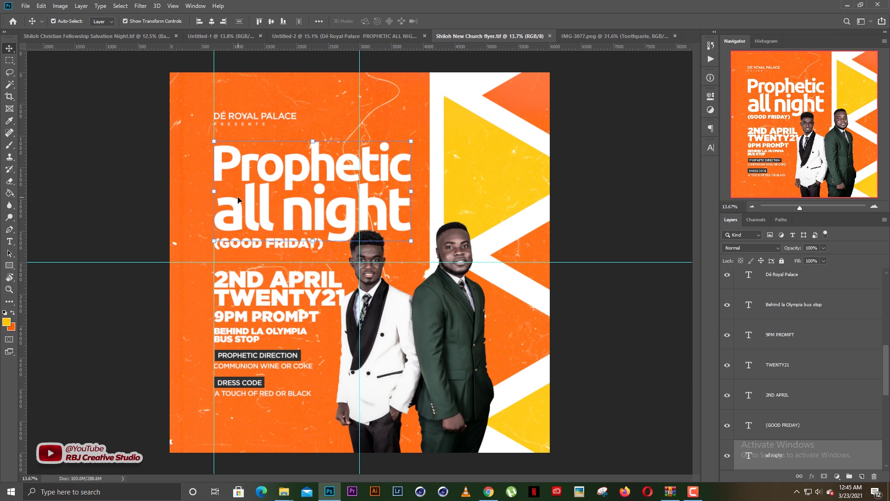
key("ctrl+j")
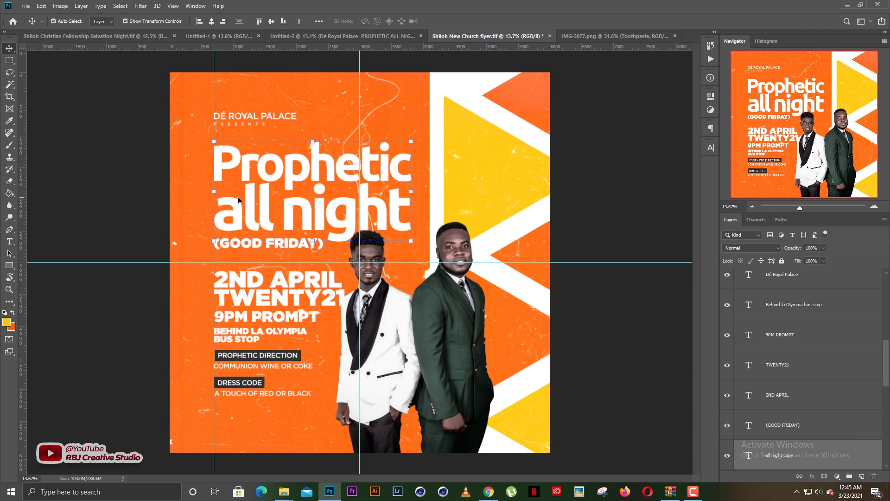
Merge the duplicated headline into one layer and enlarge it slightly
key("ctrl+e")
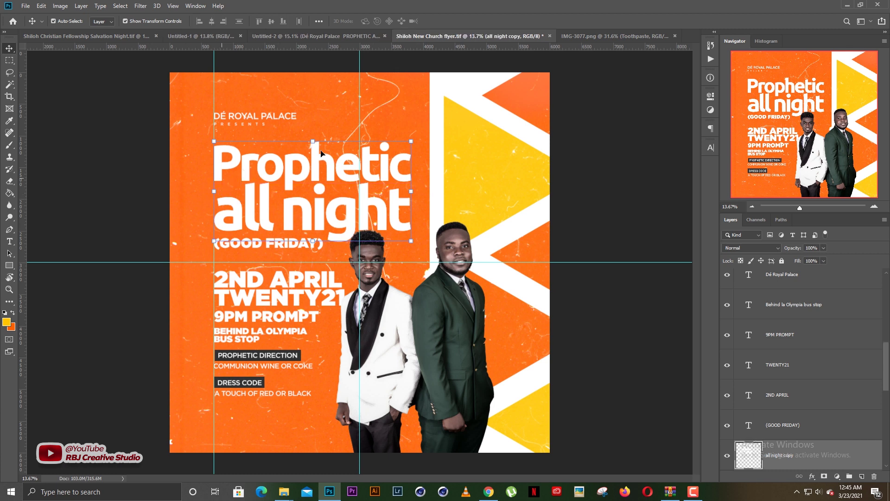
left_click(410, 148)
key("alt")
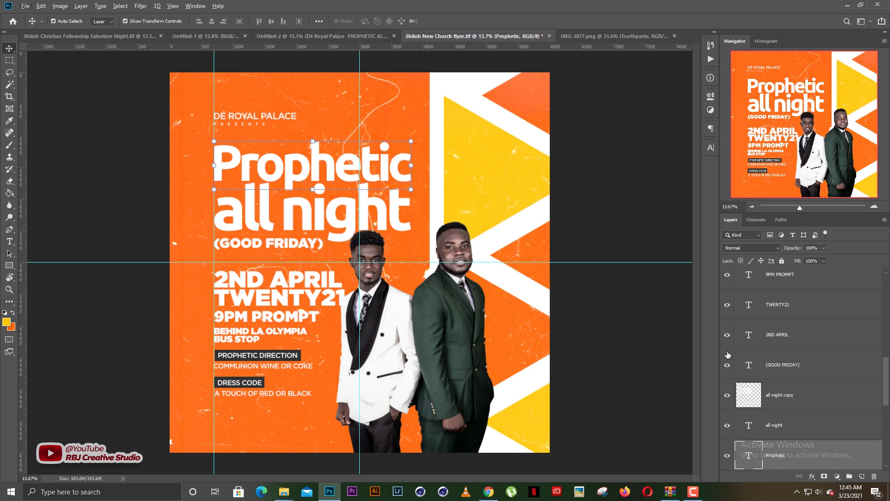
left_click(779, 395)
key("ctrl+t")
left_click_drag(411, 140, 416, 143)
key("Return")
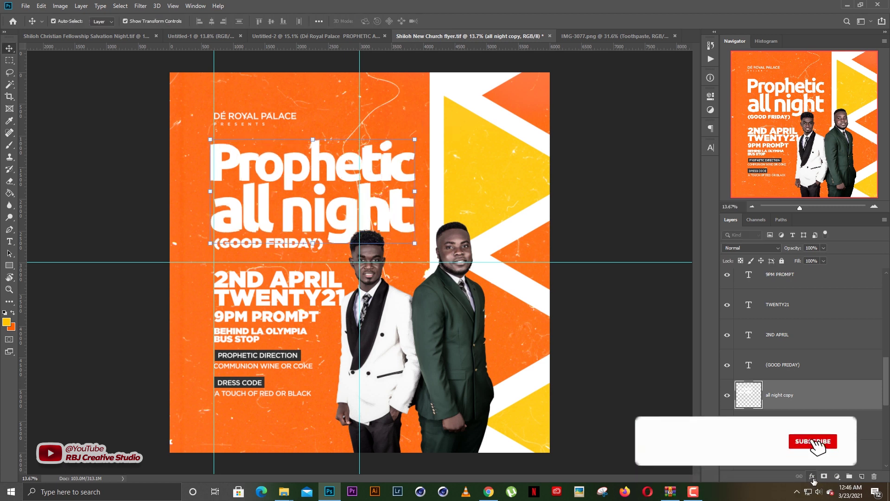
Add a Gradient Overlay to the merged copy with its left stop set to yellow ffba00
left_click(812, 477)
left_click(835, 440)
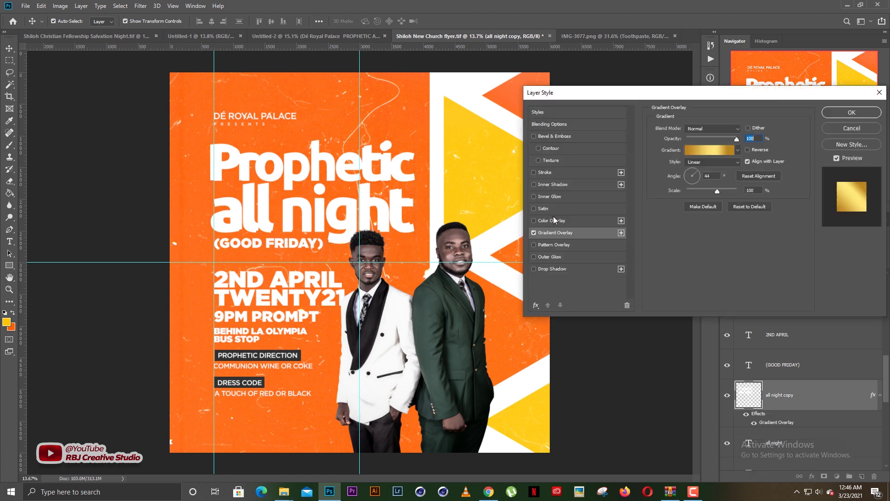
left_click(696, 151)
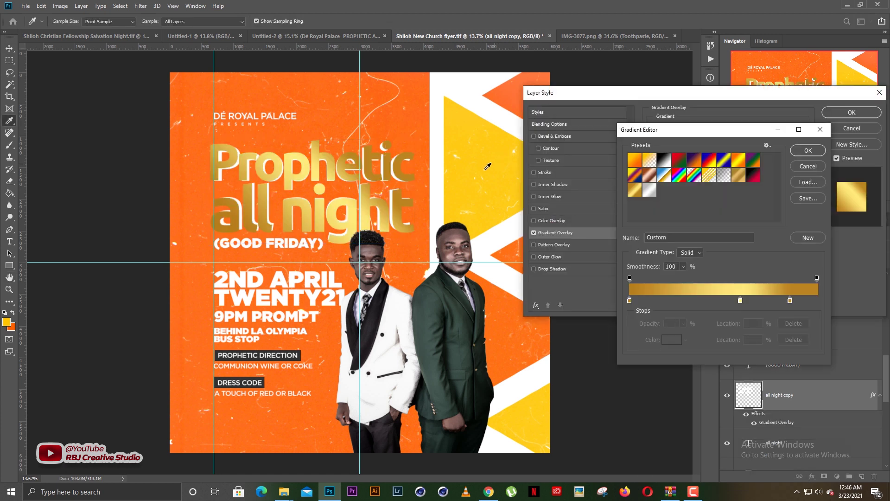
left_click(630, 300)
left_click(671, 339)
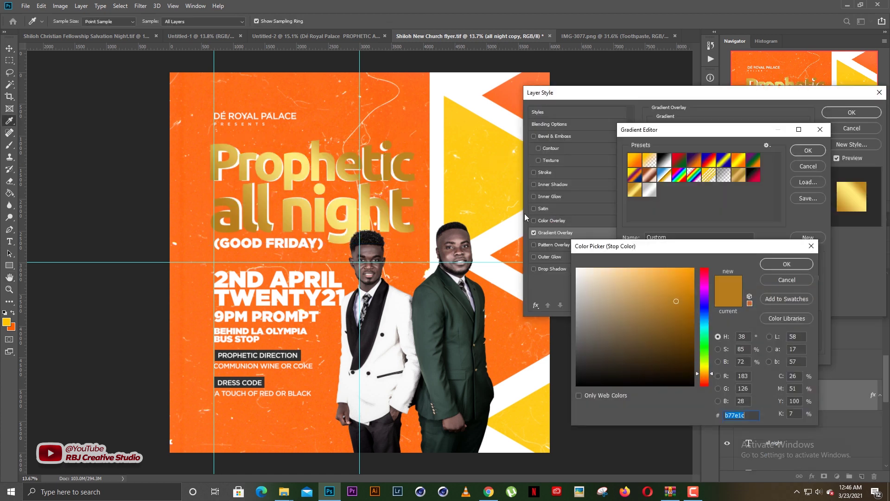
left_click(704, 372)
left_click_drag(680, 272, 697, 266)
left_click(782, 266)
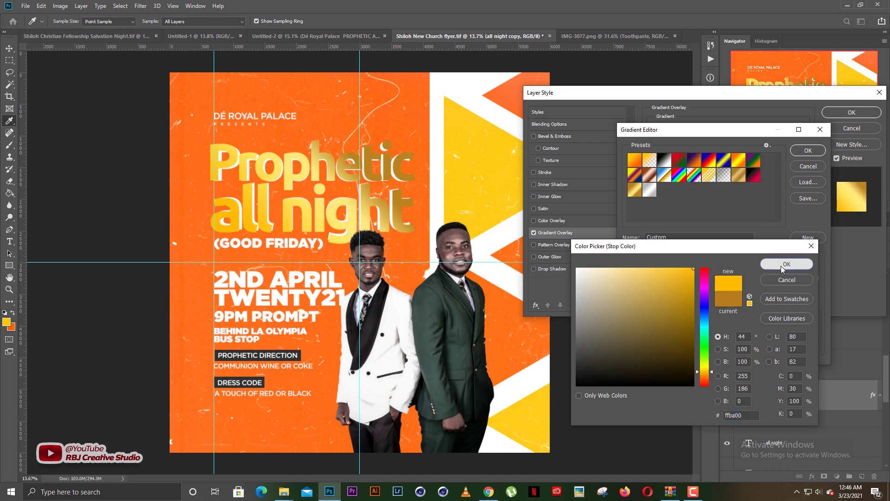
Make the right gradient stop saturated orange, delete the middle stop, and accept
left_click(790, 300)
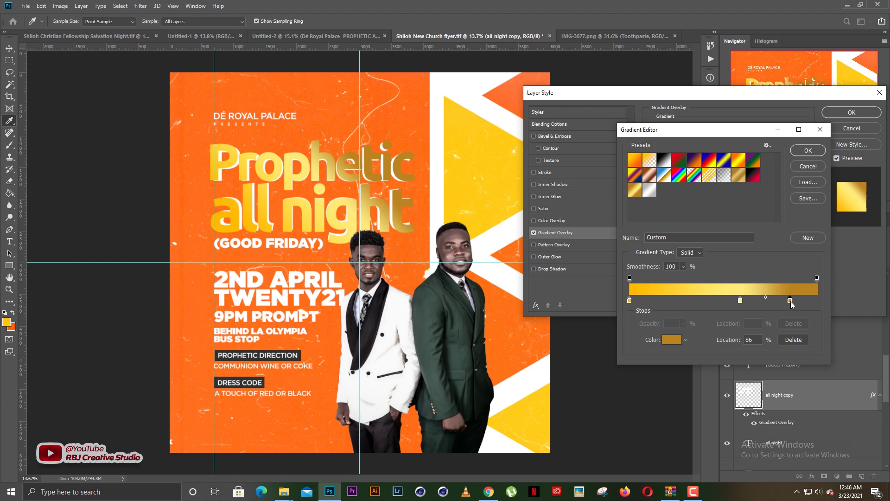
left_click(671, 340)
left_click_drag(687, 278, 696, 266)
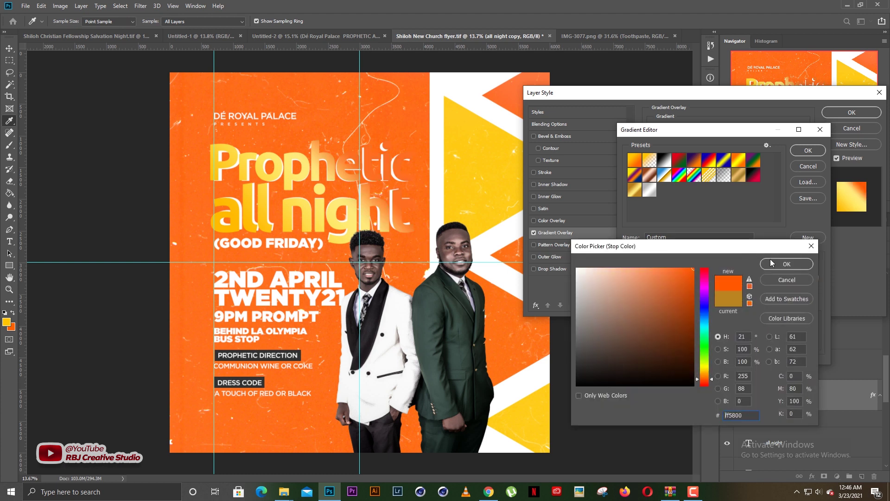
left_click(772, 264)
left_click(741, 301)
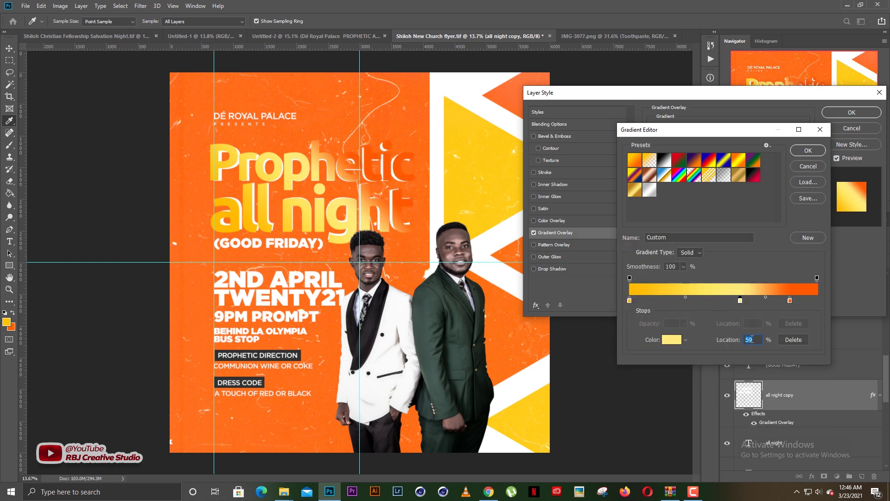
left_click(789, 341)
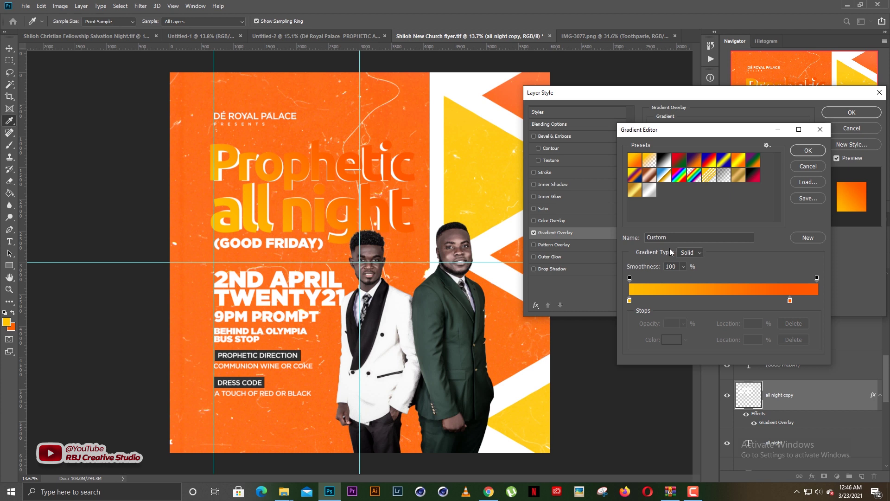
left_click(806, 151)
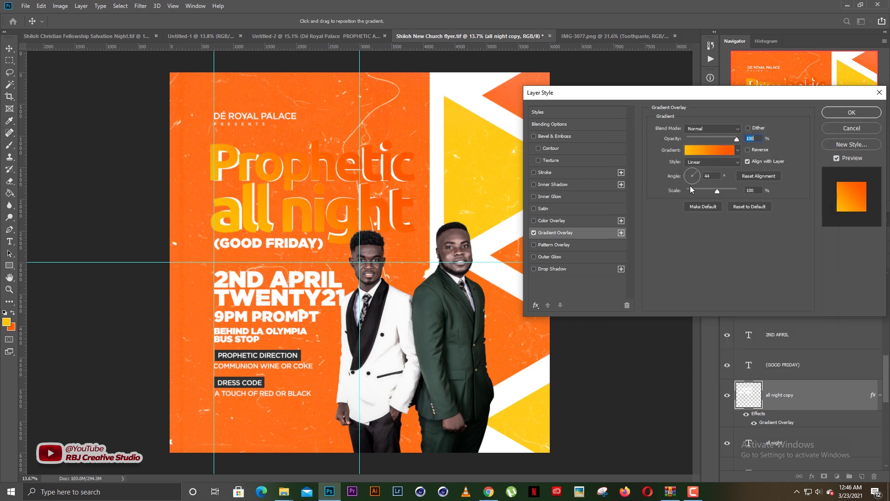
Set the gradient angle to -112 degrees and zoom in on the headline
left_click(690, 181)
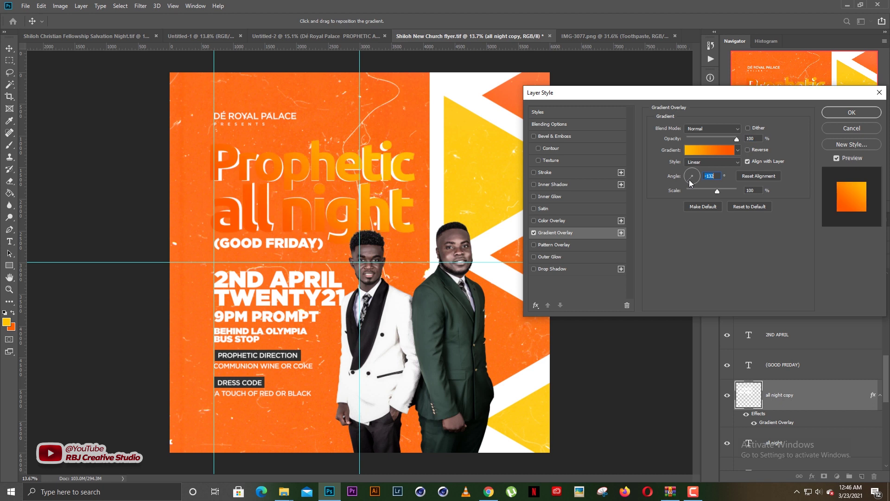
left_click(691, 184)
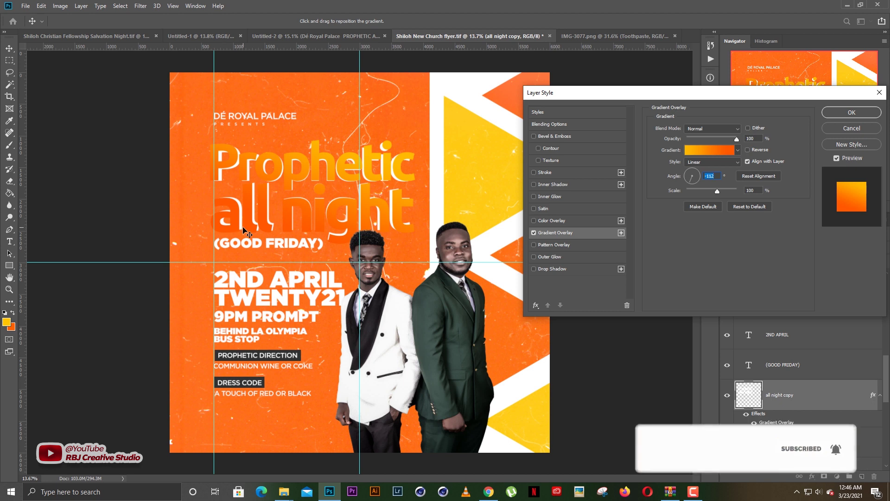
key("ctrl+plus")
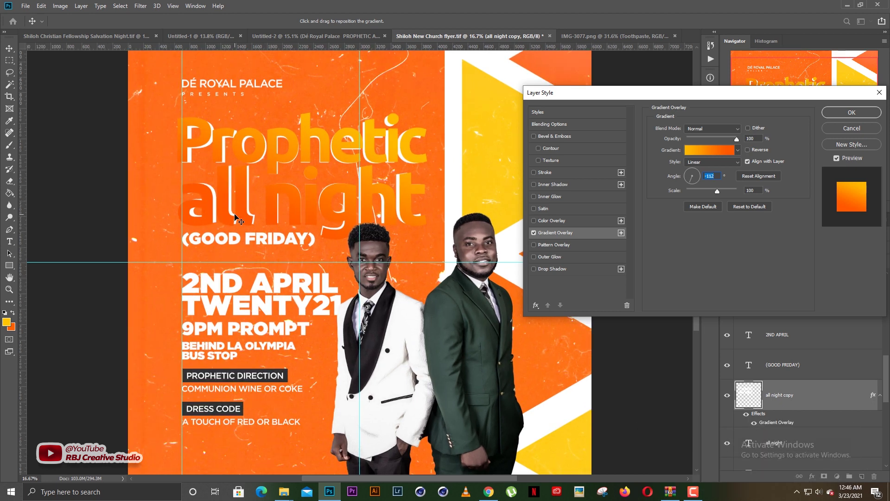
left_click_drag(196, 244, 199, 285)
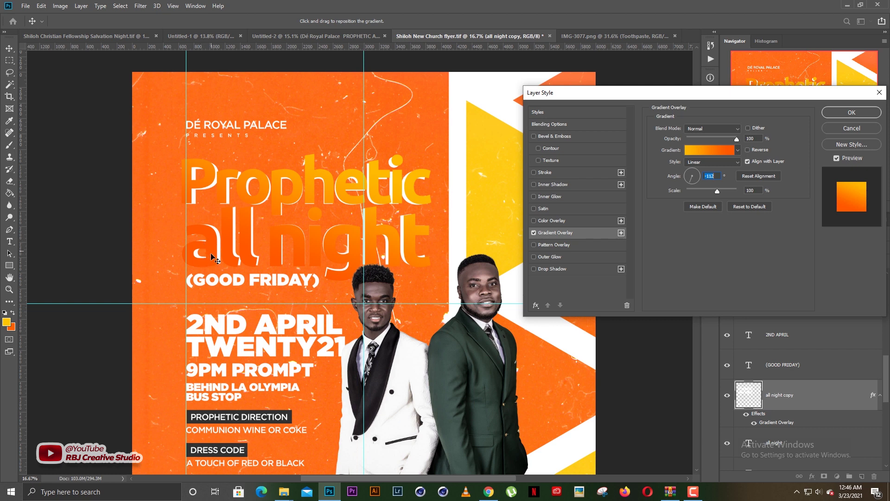
Move the orange stop to 52% and remove the extra stop at 88%
left_click(701, 154)
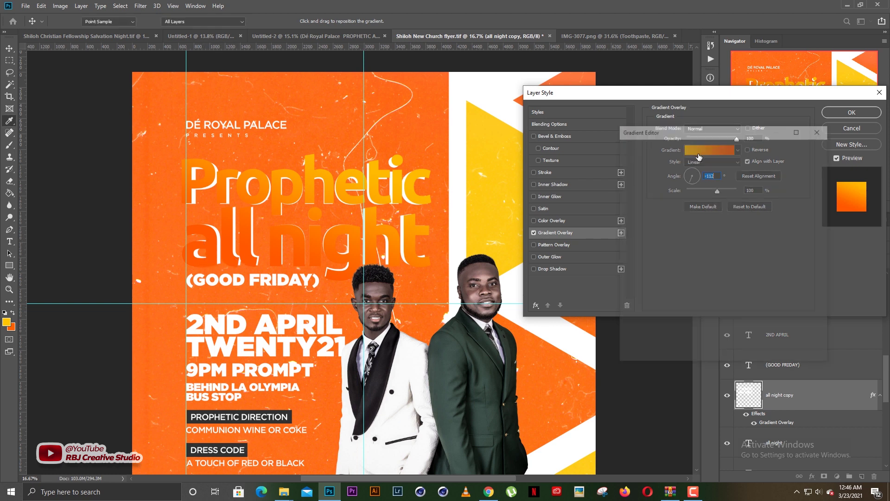
left_click_drag(791, 301, 727, 301)
left_click(795, 301)
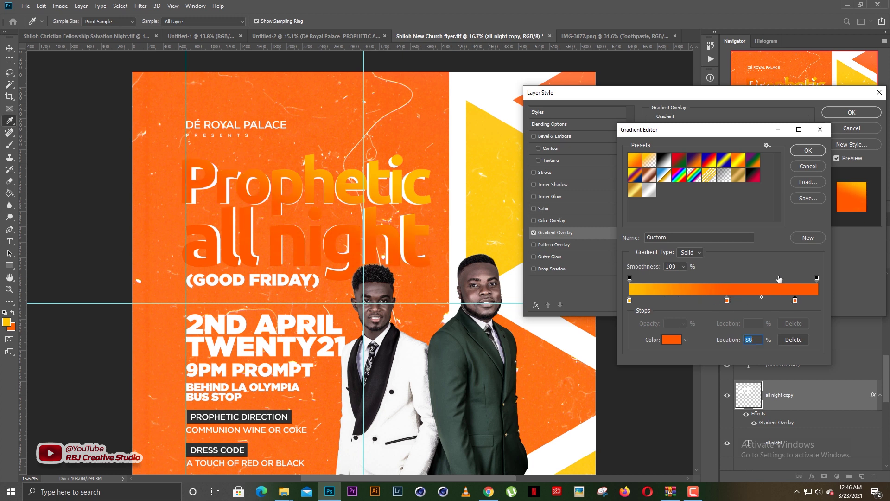
key("BackSpace")
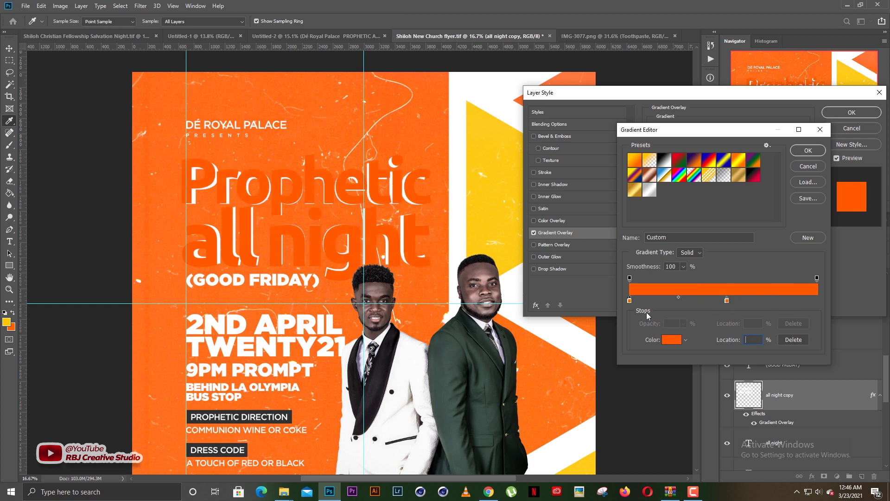
key("ctrl+z")
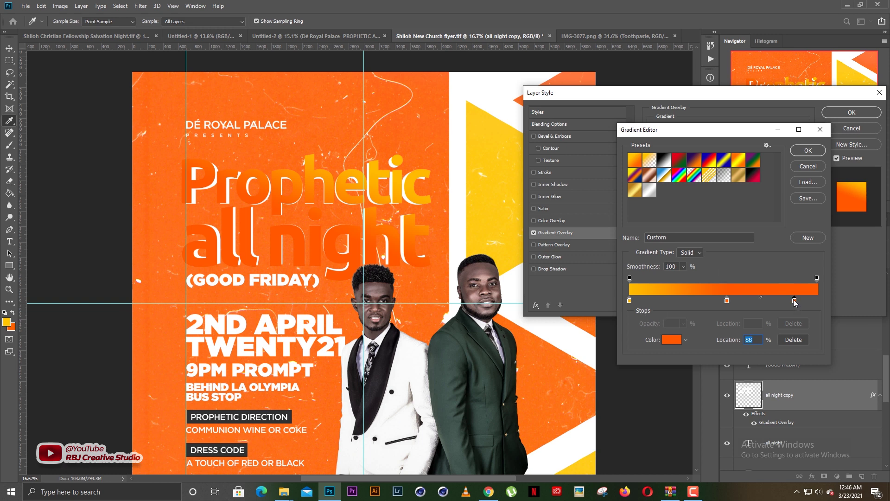
left_click(794, 339)
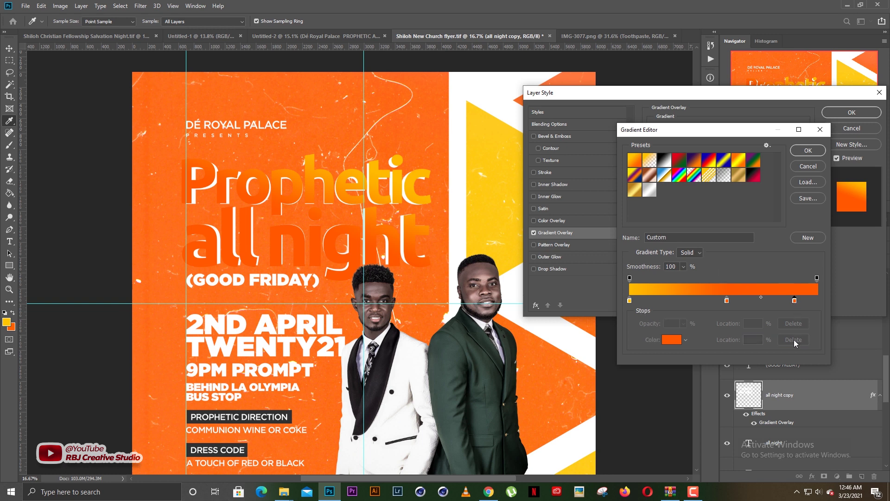
Set yellow stops at 0% and 100% with orange at 47%, then confirm both dialogs
left_click(631, 300)
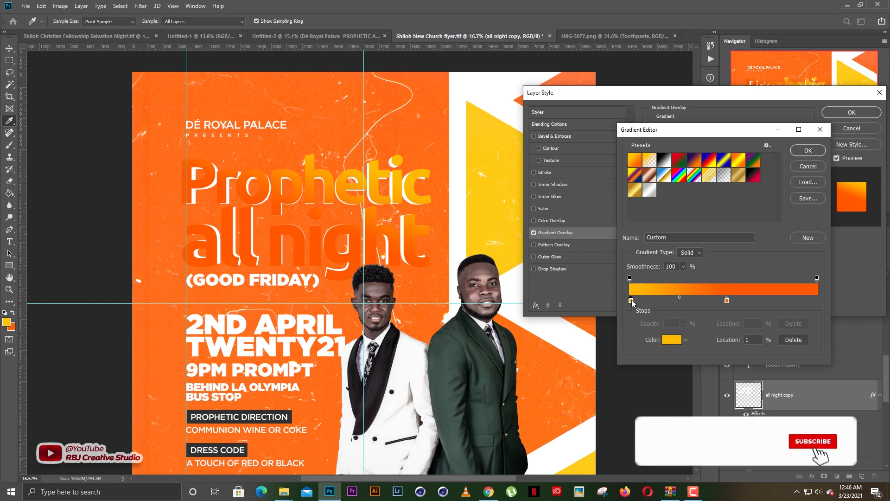
left_click_drag(632, 300, 631, 300)
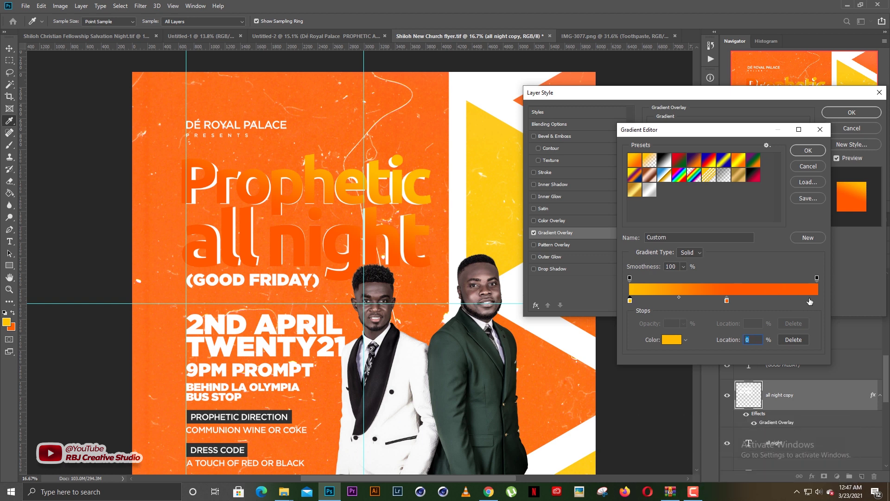
left_click_drag(811, 300, 820, 302)
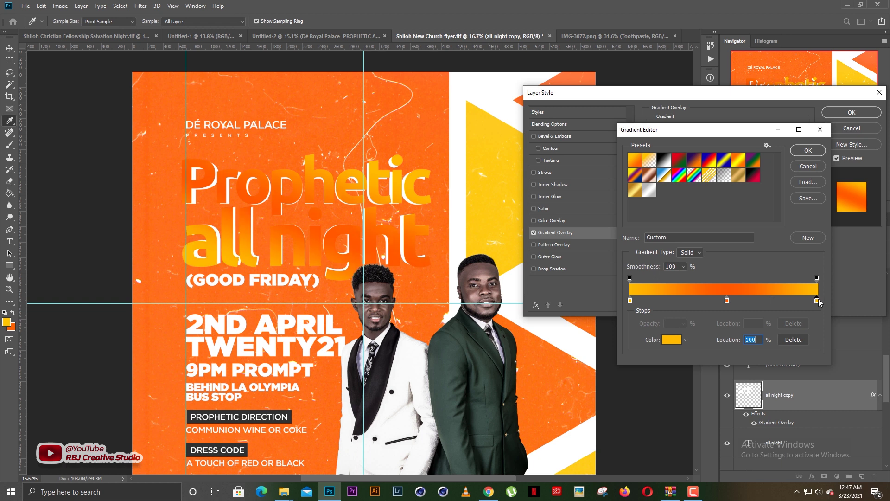
left_click_drag(727, 300, 720, 301)
key("Return")
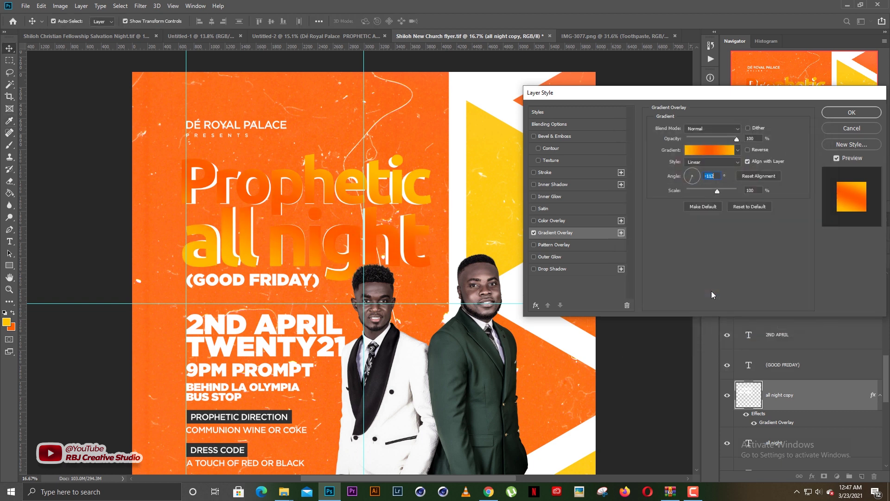
key("Return")
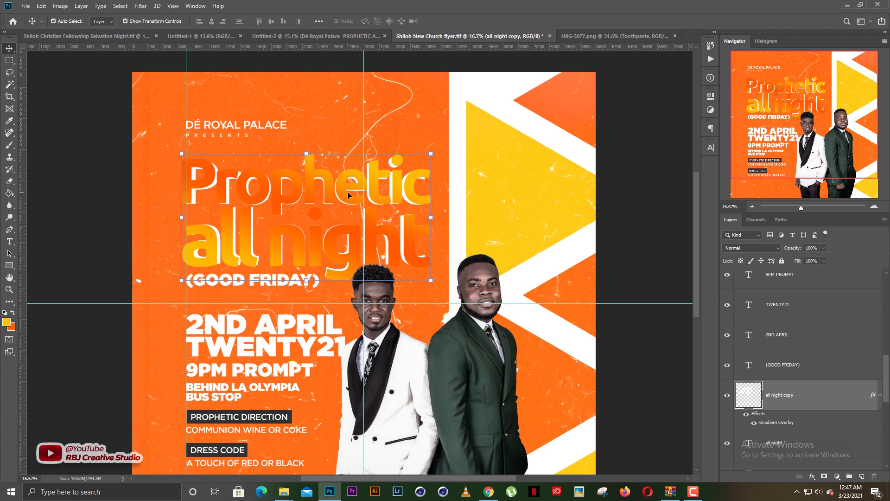
Rasterize the gradient copy's layer style and switch to a large eraser
right_click(829, 422)
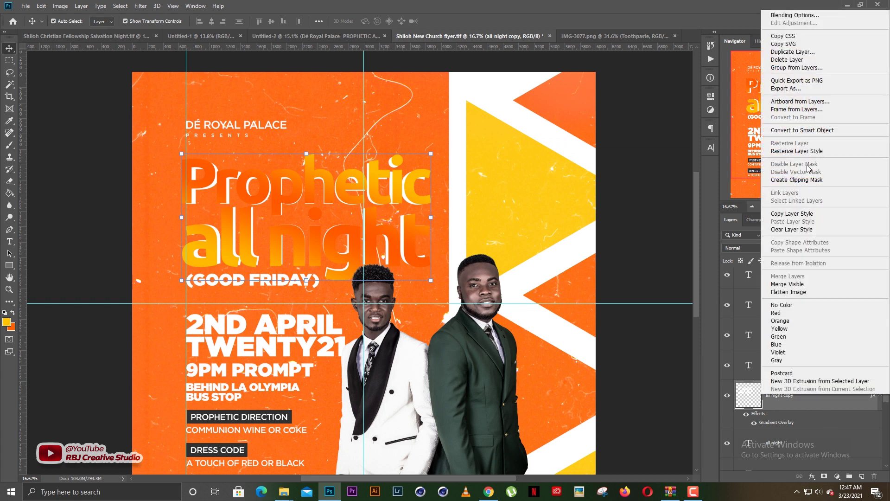
left_click(810, 151)
key("e")
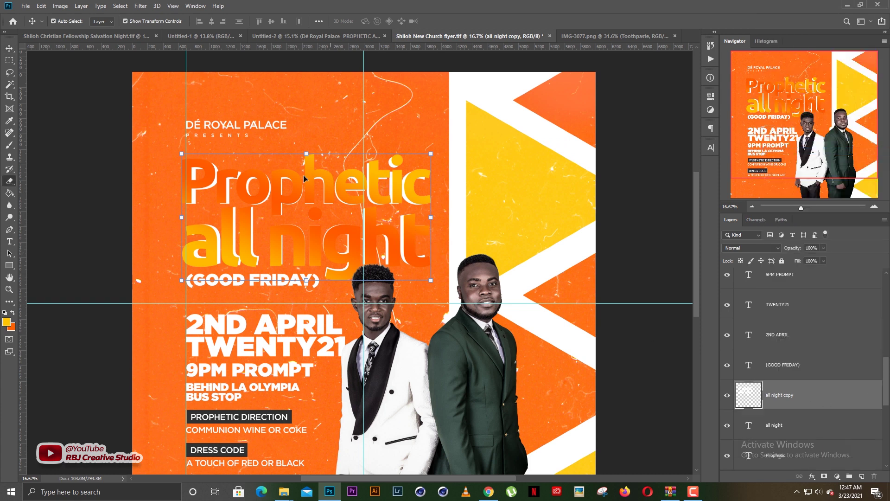
key("bracketright")
key("bracketright")
key("bracketright")
key("bracketright")
key("bracketright")
key("bracketright")
key("bracketright")
key("bracketright")
key("bracketright")
key("bracketright")
key("bracketright")
key("bracketright")
key("bracketright")
key("bracketright")
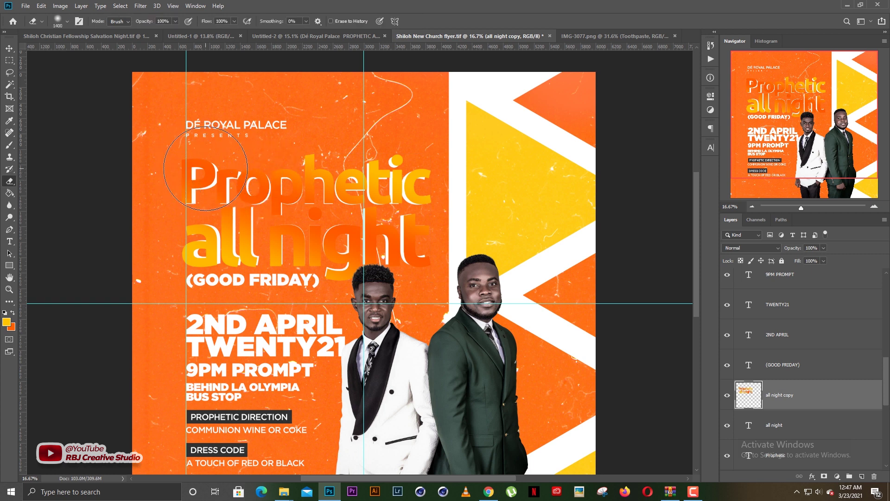
Softly erase the gradient over Prophetic all night with a smaller, lower-strength eraser
left_click_drag(210, 172, 246, 195)
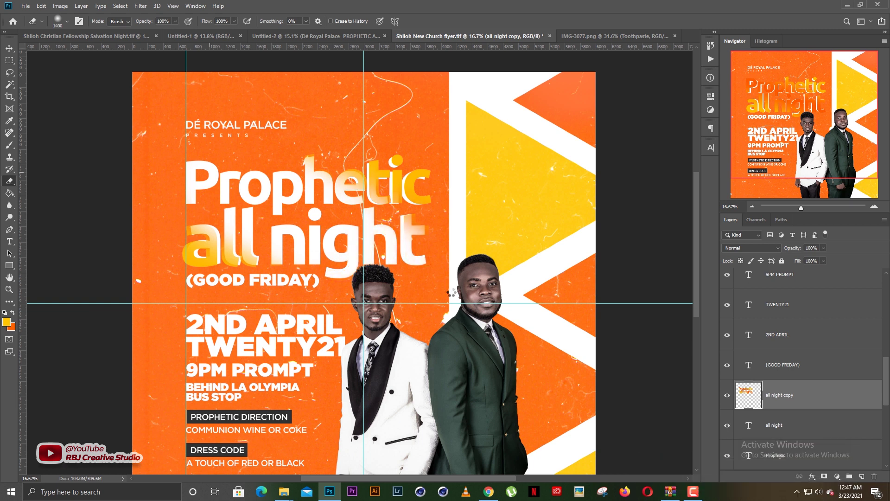
key("ctrl+z")
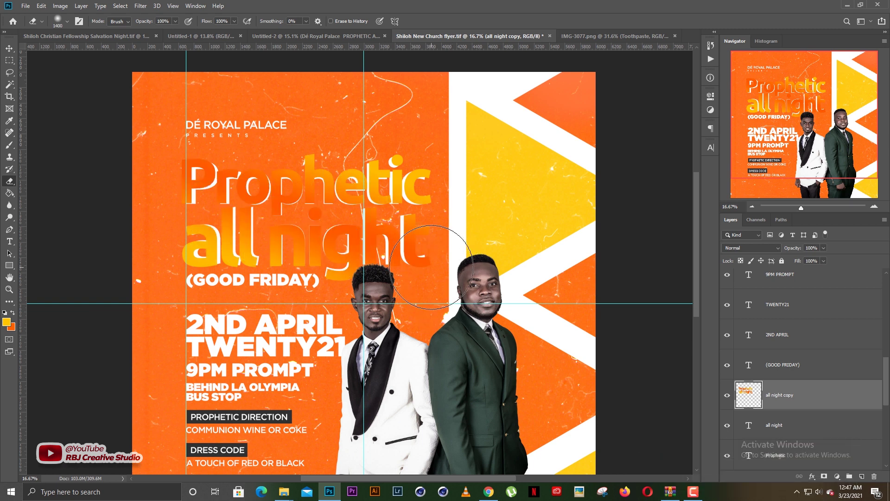
key("bracketleft")
key("bracketleft")
key("bracketleft")
key("bracketleft")
left_click_drag(142, 22, 134, 23)
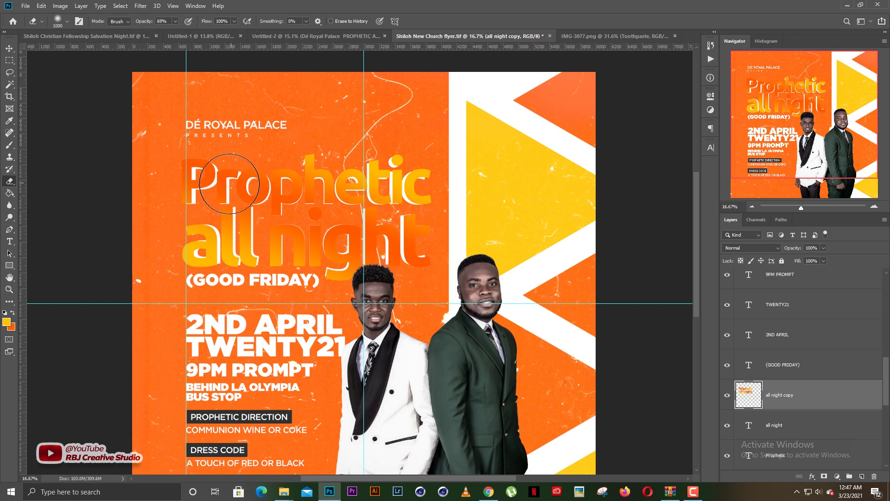
left_click(200, 181)
mouse_move(222, 188)
left_mouse_down()
mouse_move(269, 200)
mouse_move(284, 208)
mouse_move(278, 221)
mouse_move(320, 237)
mouse_move(378, 244)
mouse_move(328, 239)
left_mouse_up()
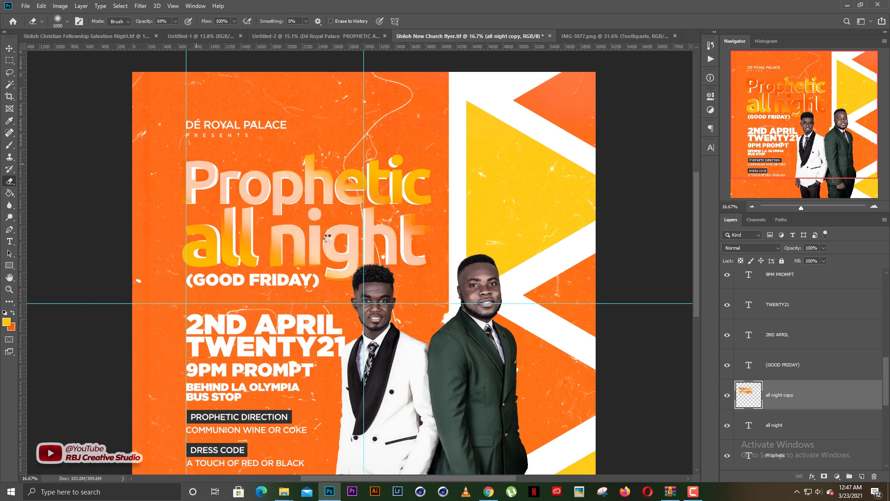
left_click_drag(209, 179, 342, 250)
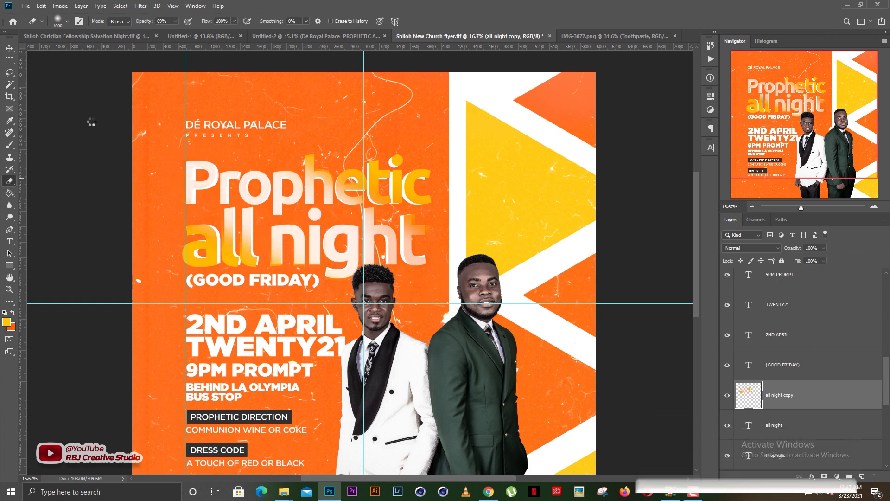
Lower the gradient copy layer's opacity to about 50%
left_click(10, 48)
left_click_drag(794, 248, 773, 250)
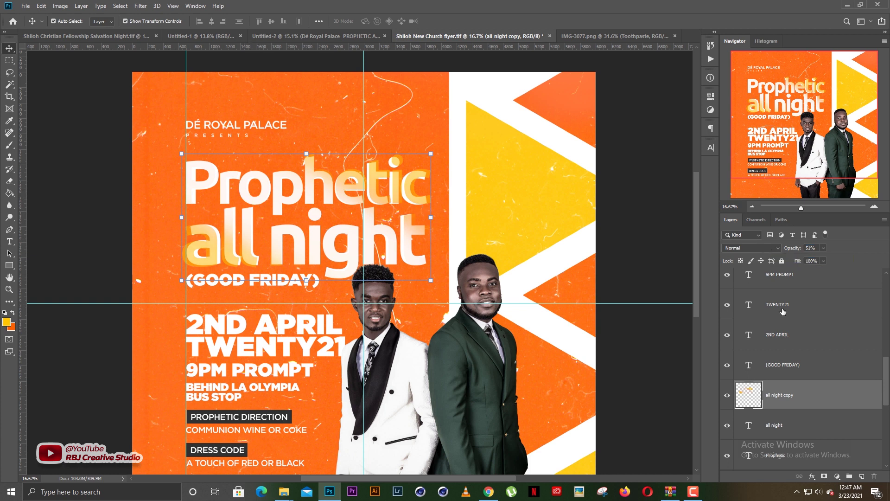
left_click(772, 395, "ctrl")
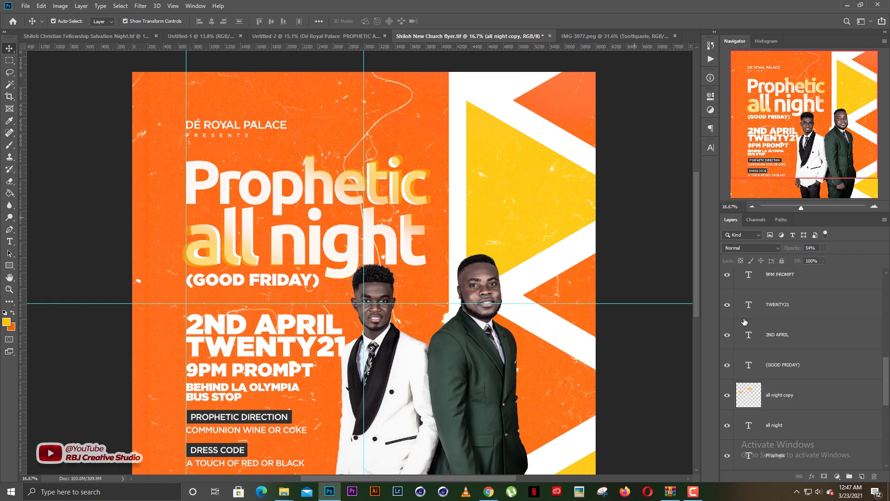
scroll(772, 395, "down", 1)
Duplicate both title text layers, merge the copies, and move the result lower in the stack
left_click(775, 397, "ctrl")
left_click(778, 424, "ctrl")
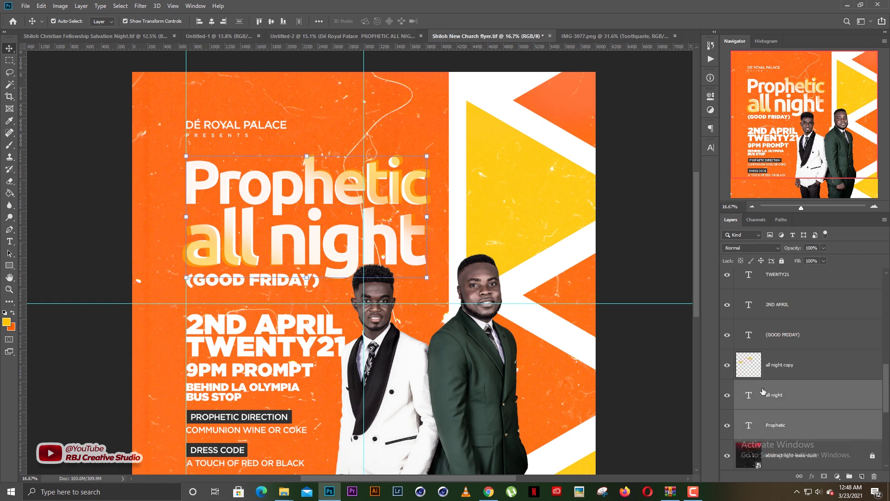
key("ctrl+j")
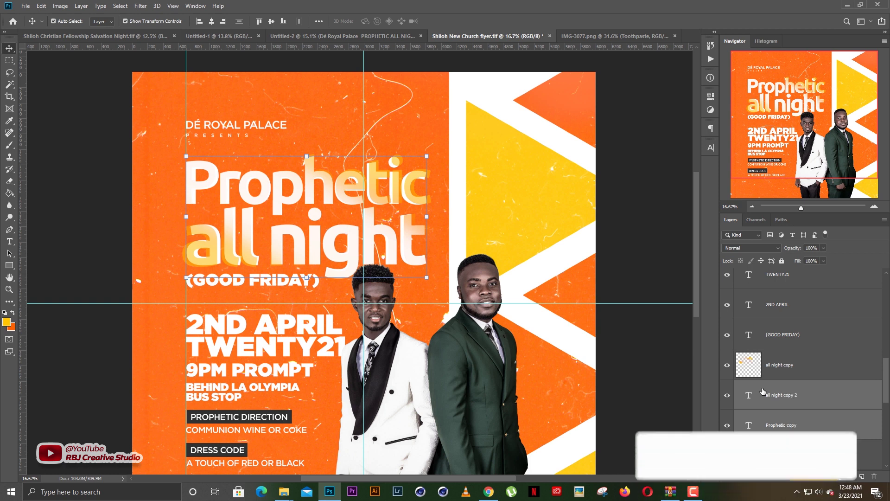
key("ctrl+e")
scroll(774, 378, "down", 2)
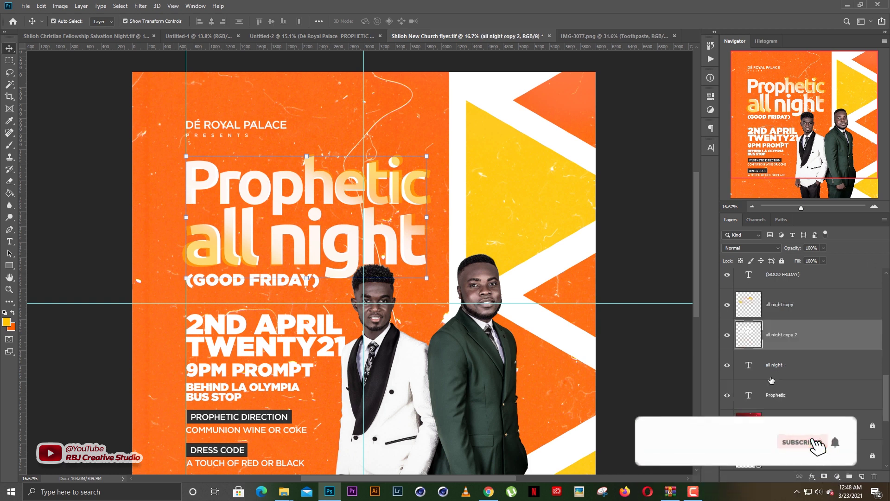
left_click_drag(789, 337, 780, 404)
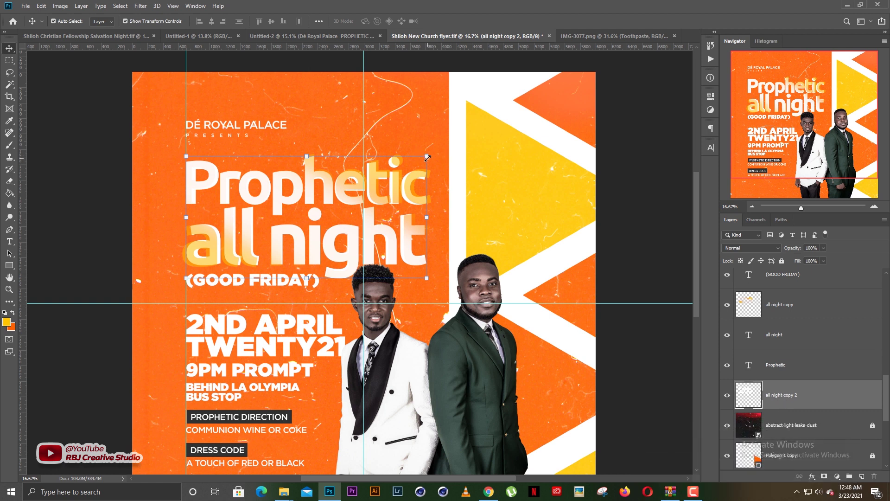
Shrink the merged title copy slightly, invert it to black, and fade it to about 60%
left_click_drag(427, 158, 422, 160)
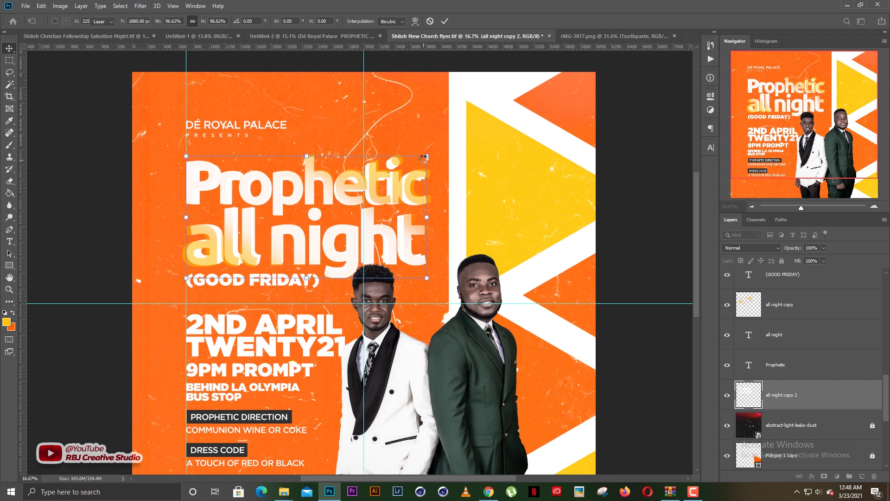
key("Return")
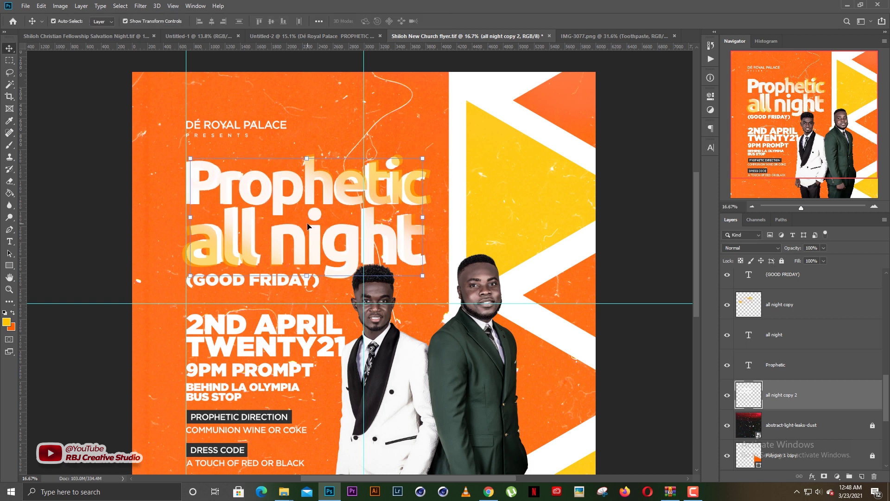
key("ctrl+i")
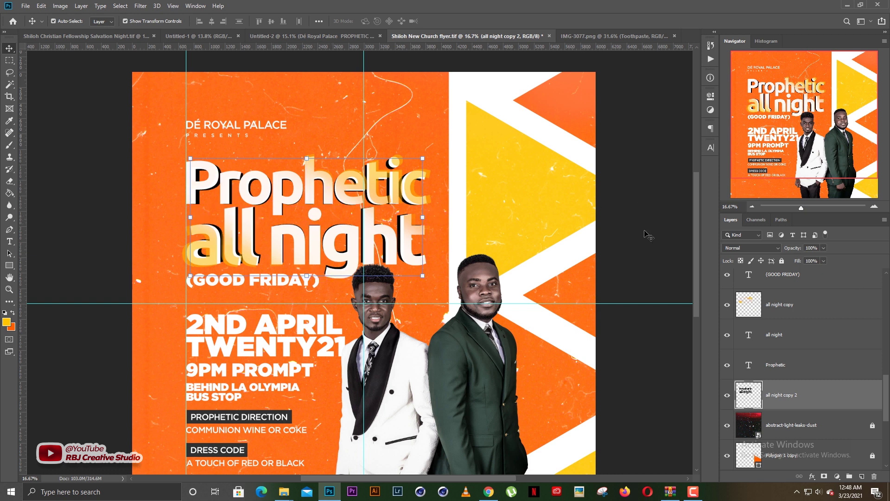
left_click_drag(792, 249, 776, 247)
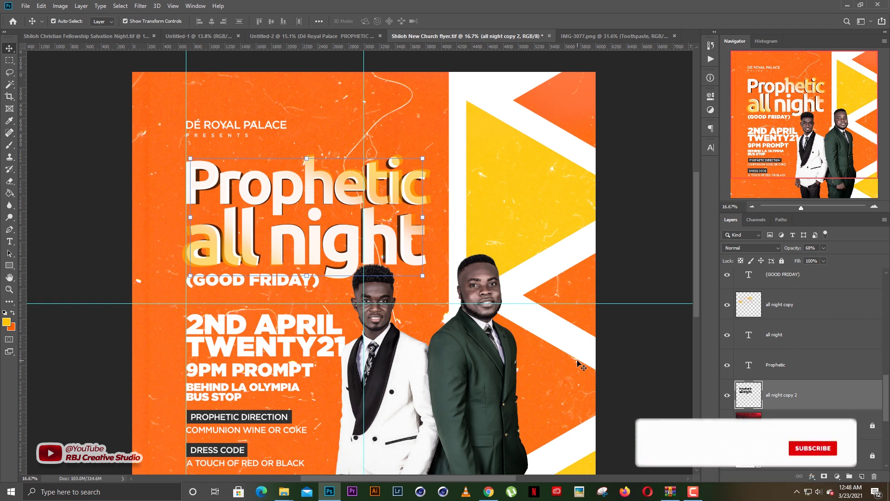
Duplicate the black shadow layer twice, shrinking all night copy 2 slightly each time
left_click(639, 349)
left_click(753, 388)
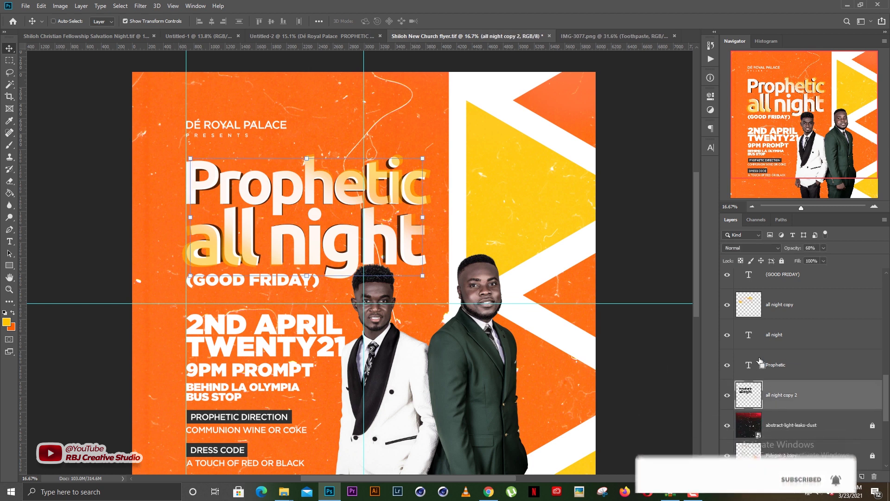
key("ctrl+j")
left_click(782, 429)
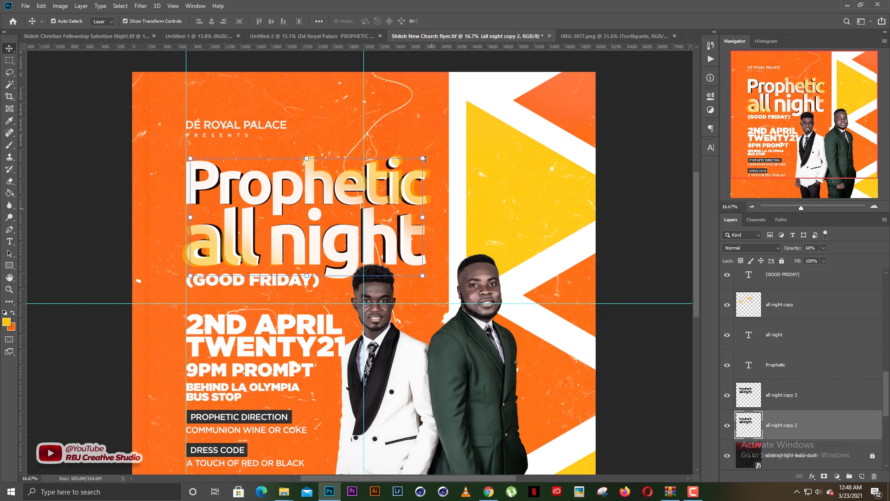
left_click_drag(426, 159, 418, 159)
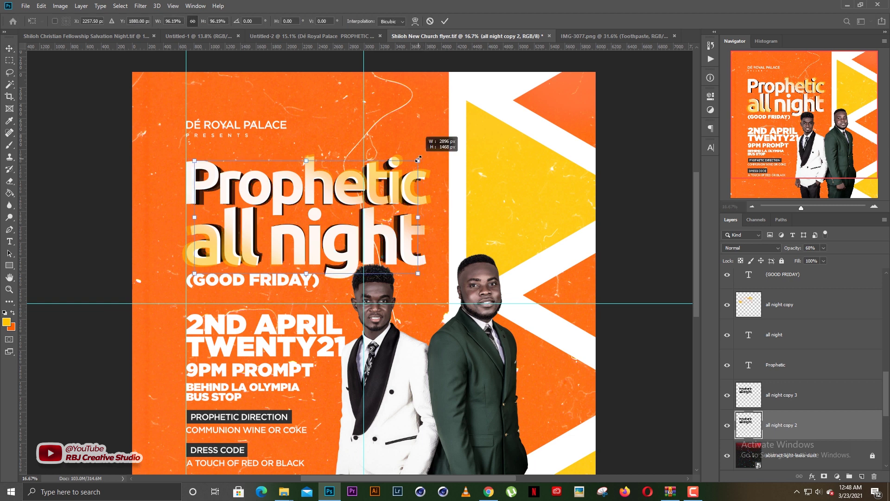
key("Return")
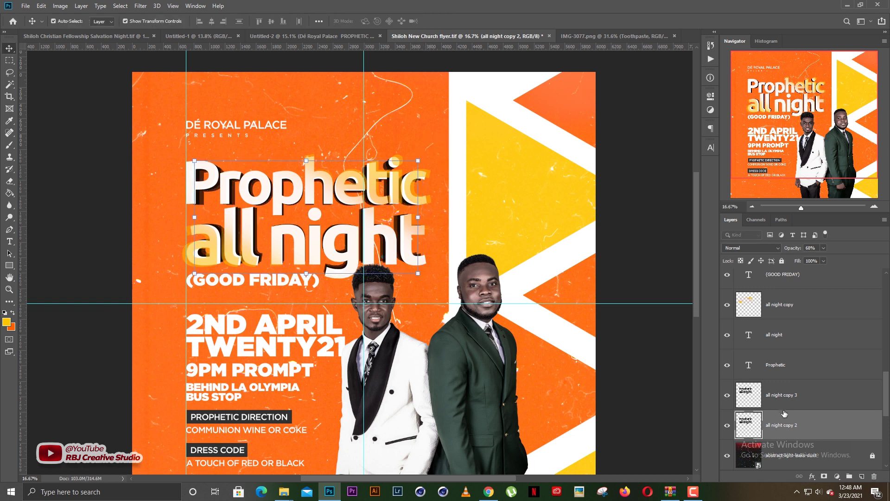
key("ctrl+j")
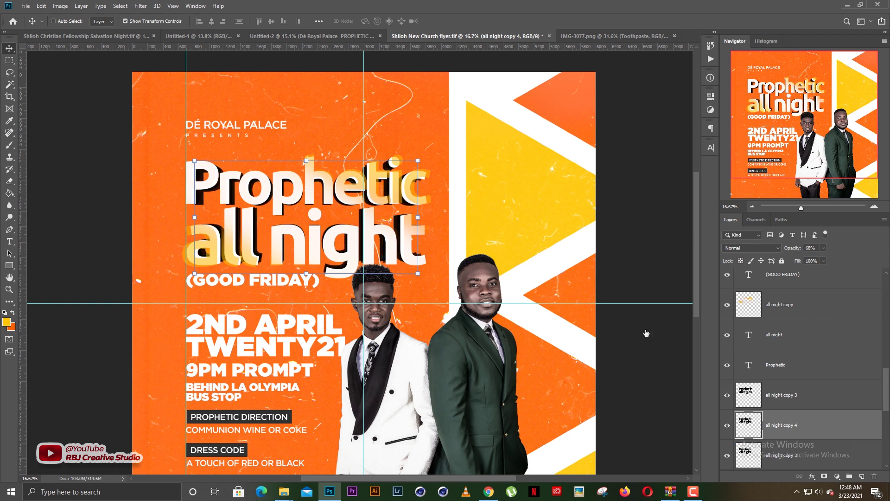
left_click(741, 454)
key("ctrl+t")
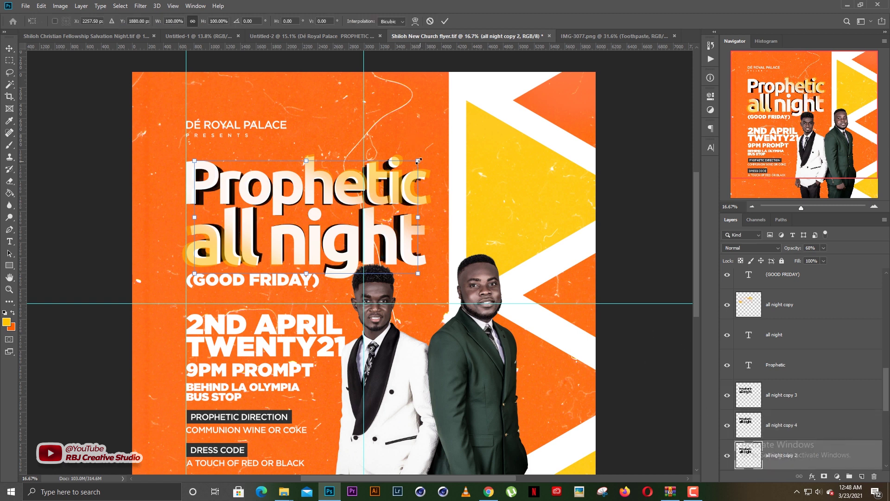
left_click_drag(417, 161, 414, 161)
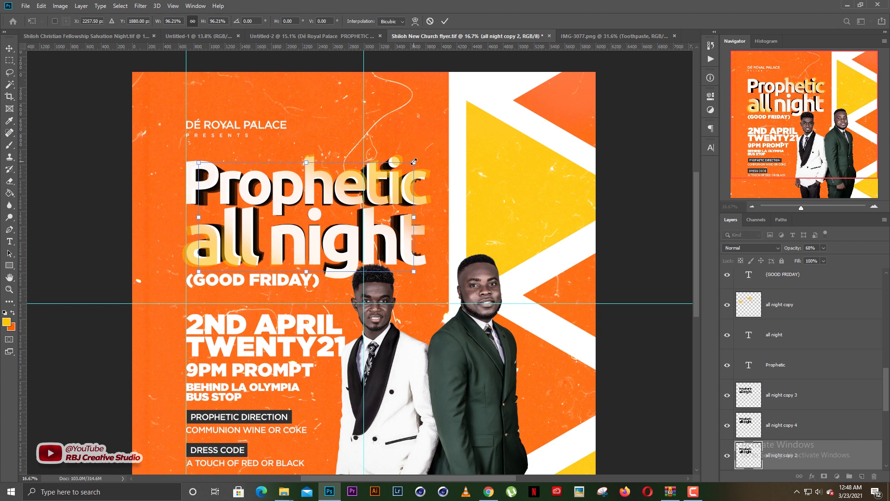
key("Return")
Make one more copy and shrink all night copy 2 to about 96%
key("ctrl+alt+shift+t")
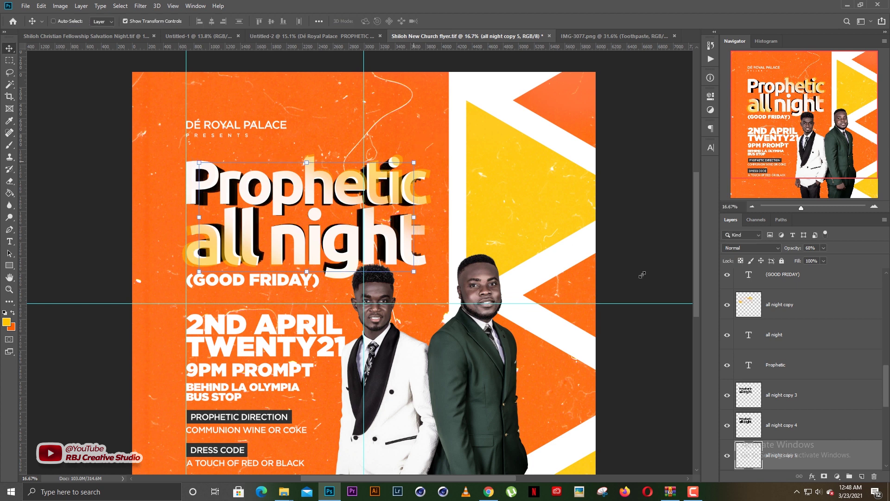
scroll(769, 410, "down", 3)
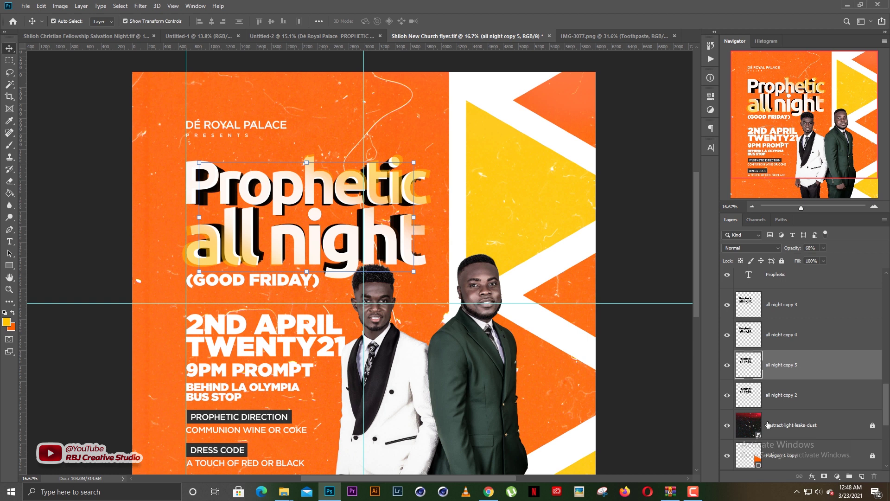
left_click(783, 395)
left_click(413, 164)
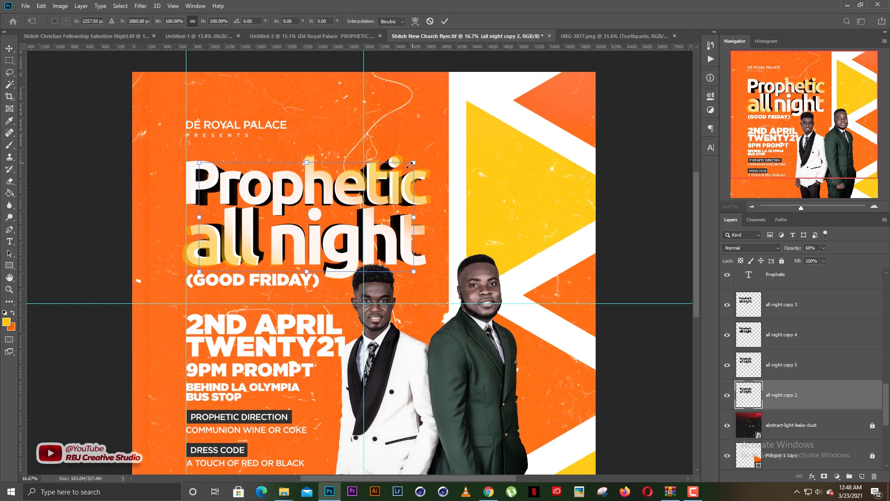
left_click_drag(410, 165, 408, 166)
key("Return")
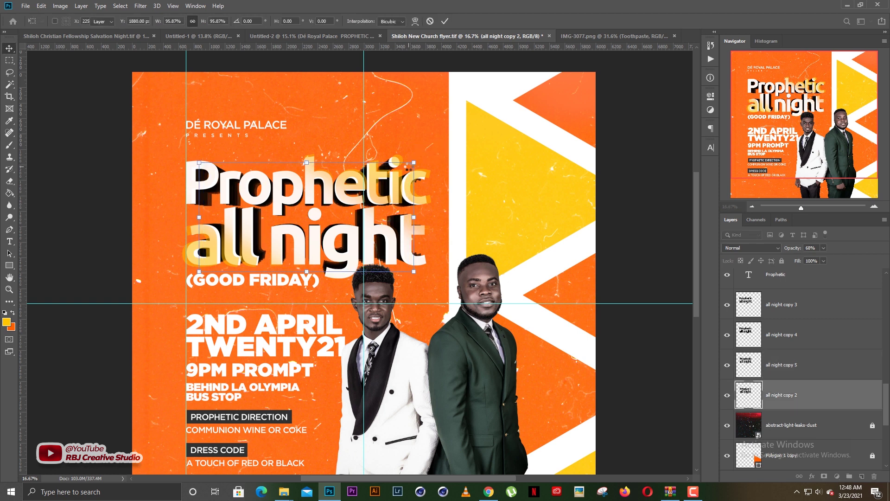
Fade the three all night copies and give copy 2 a drop shadow: 76% opacity, 35 px distance, 152 px size
left_click(775, 340, "shift")
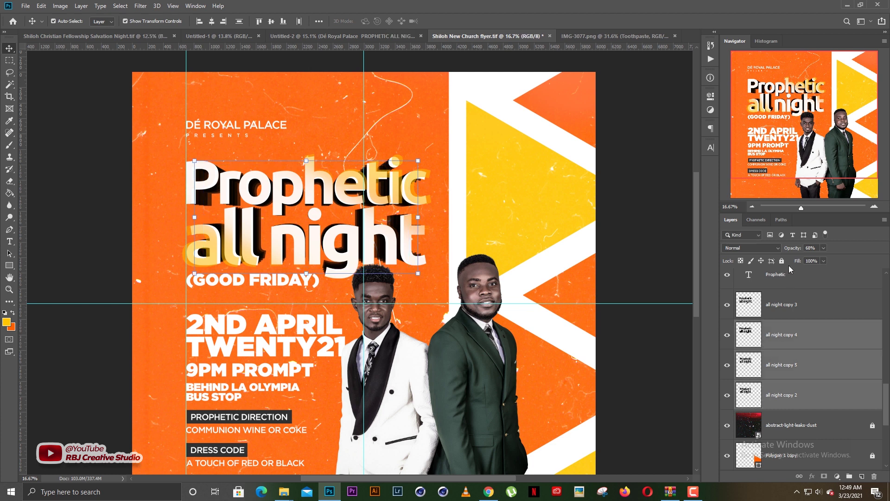
left_click_drag(794, 250, 790, 251)
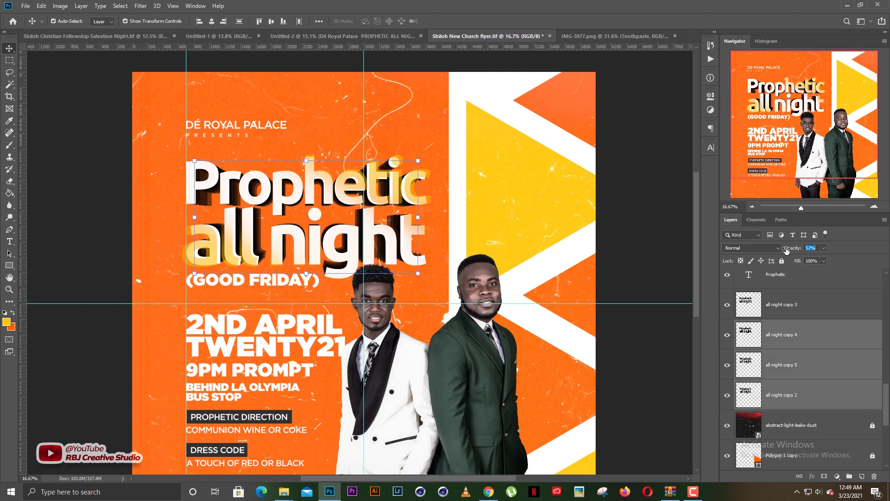
left_click(787, 401)
left_click(811, 477)
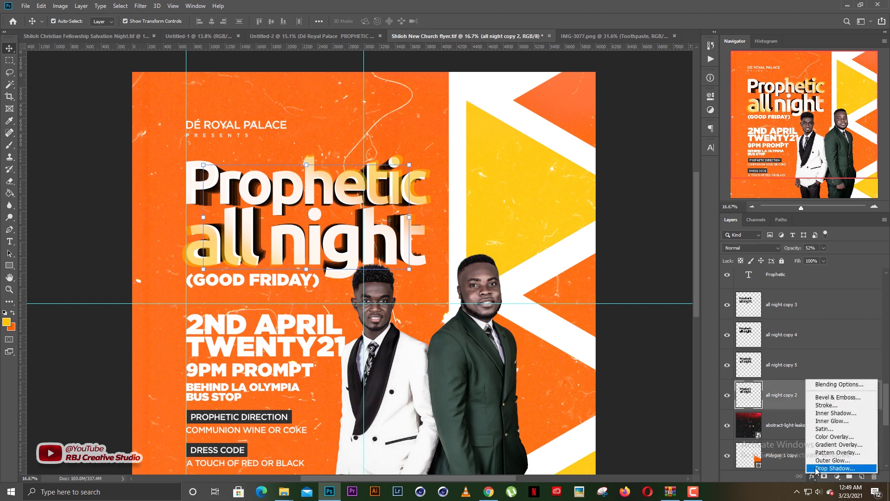
left_click(821, 471)
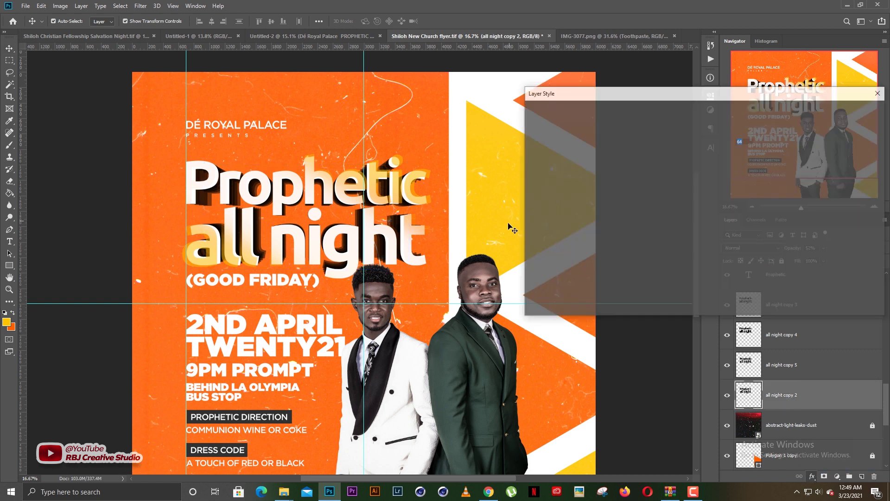
left_click_drag(703, 193, 709, 192)
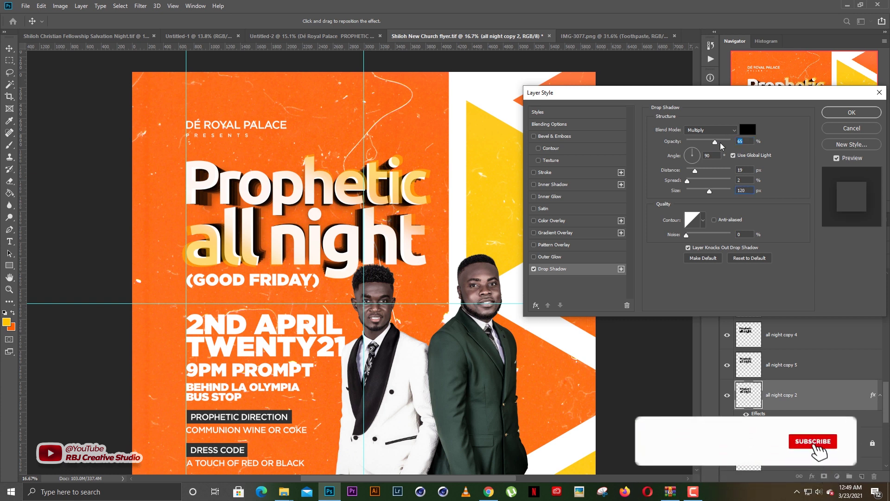
left_click_drag(717, 145, 723, 145)
mouse_move(696, 171)
left_mouse_down()
mouse_move(716, 195)
mouse_move(689, 184)
left_mouse_up()
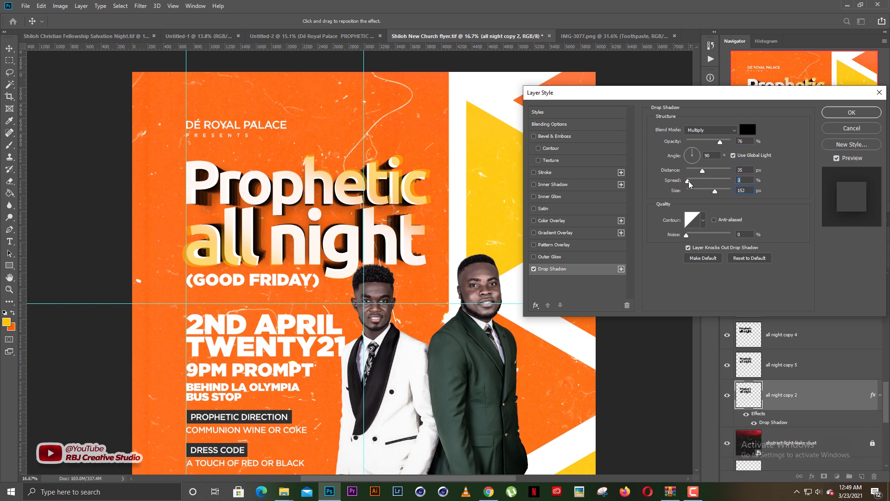
key("Return")
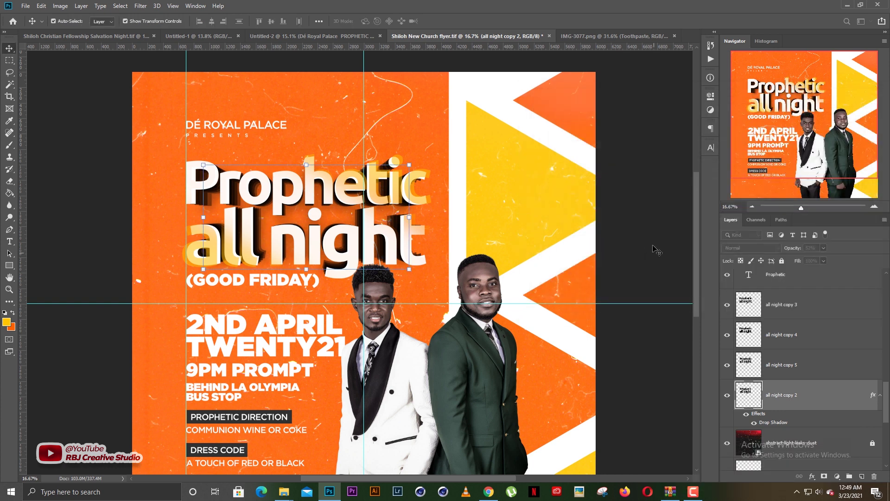
Zoom in and out to review the layered headline
left_click(658, 251)
scroll(359, 288, "down", 4)
scroll(358, 288, "up", 1)
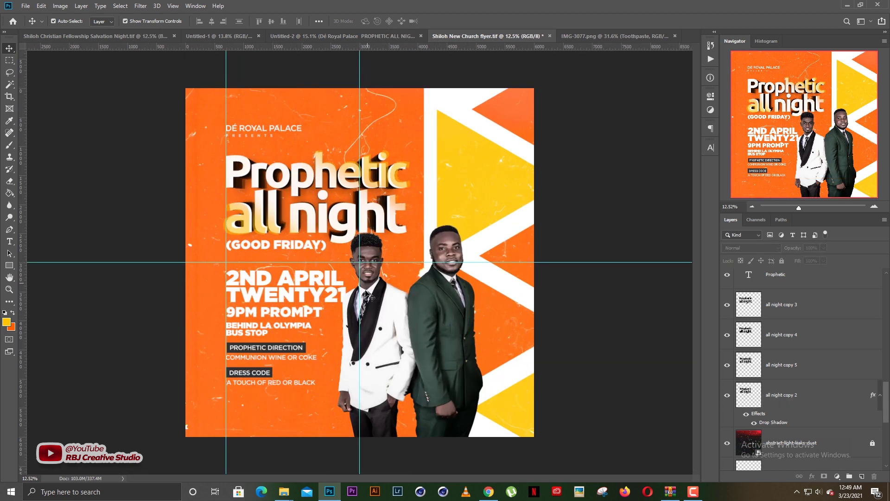
scroll(287, 262, "up", 1)
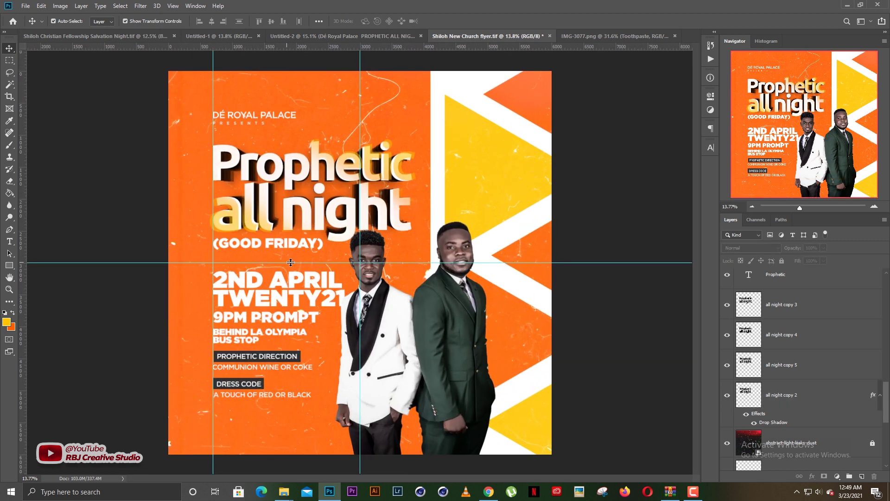
scroll(299, 238, "up", 1)
scroll(299, 237, "up", 1)
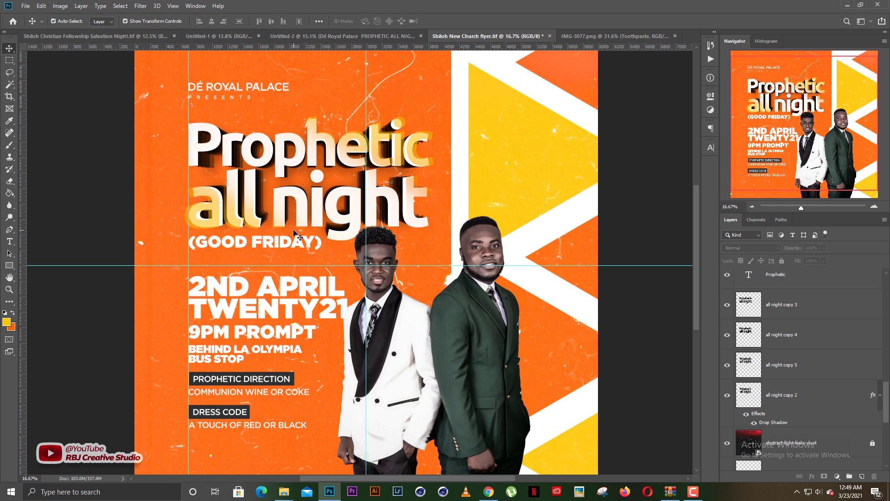
scroll(299, 238, "down", 1)
scroll(299, 237, "down", 1)
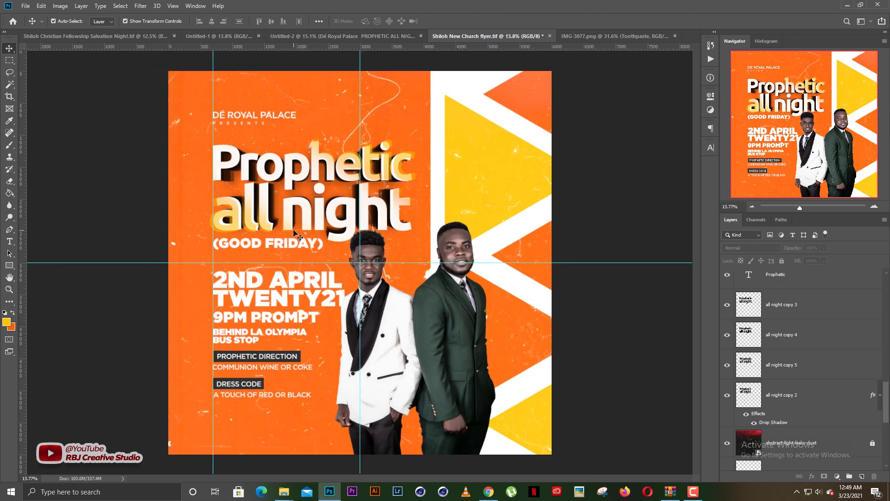
scroll(299, 238, "up", 1)
scroll(294, 231, "down", 3)
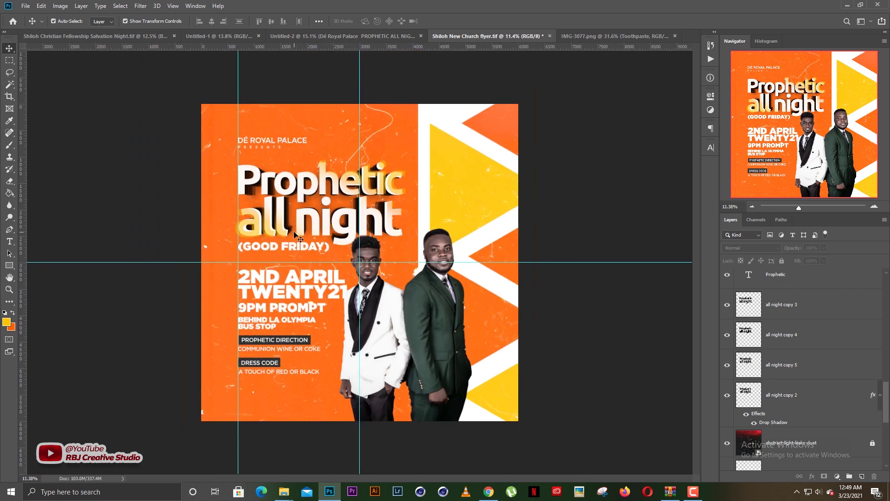
scroll(294, 233, "up", 1)
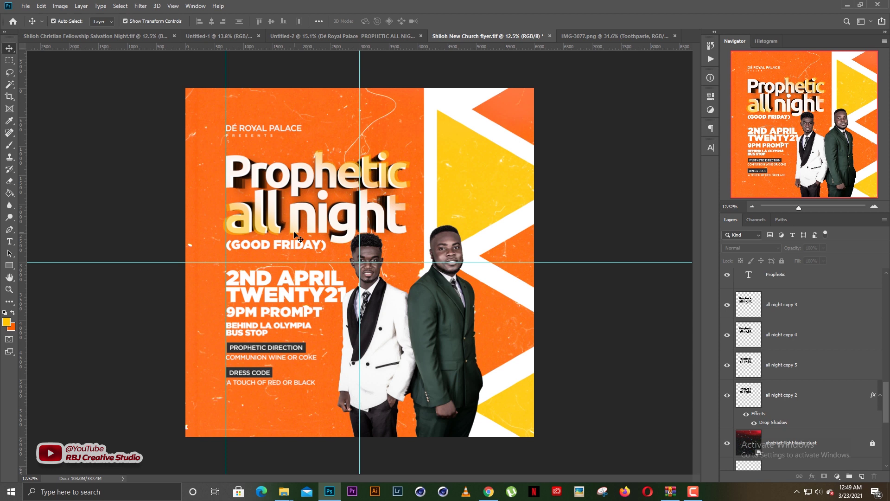
Save the flyer and bring the CeeForDee File Explorer window forward
key("ctrl+s")
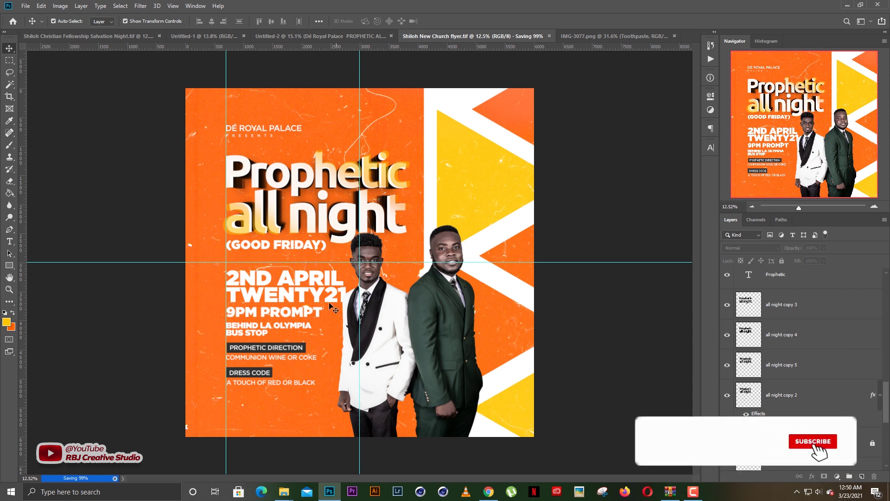
left_click(285, 493)
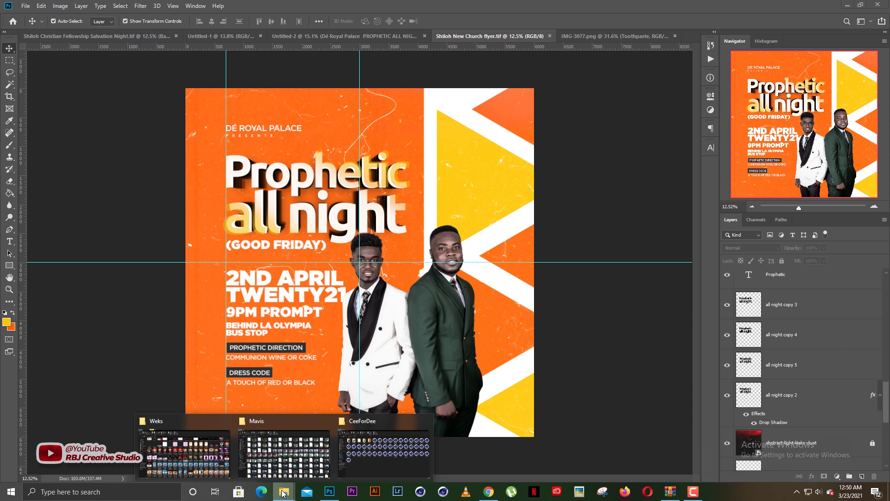
left_click(351, 455)
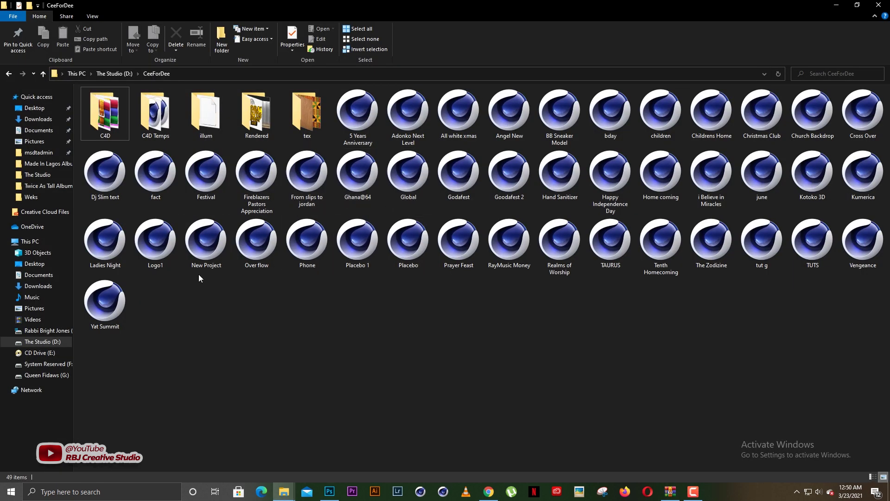
Navigate to The Studio (D:) > Resocces > Graphics and Video Resources > Downloadx
left_click(50, 344)
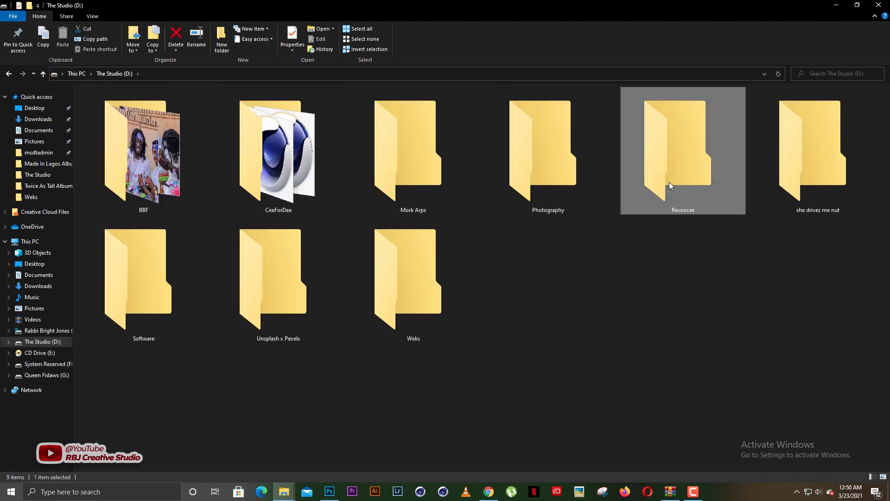
double_click(670, 182)
double_click(286, 182)
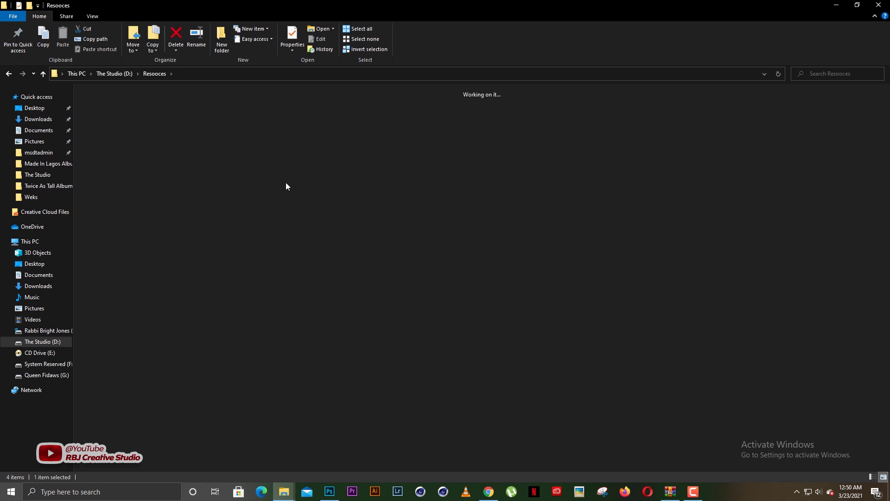
left_click(756, 181)
double_click(756, 182)
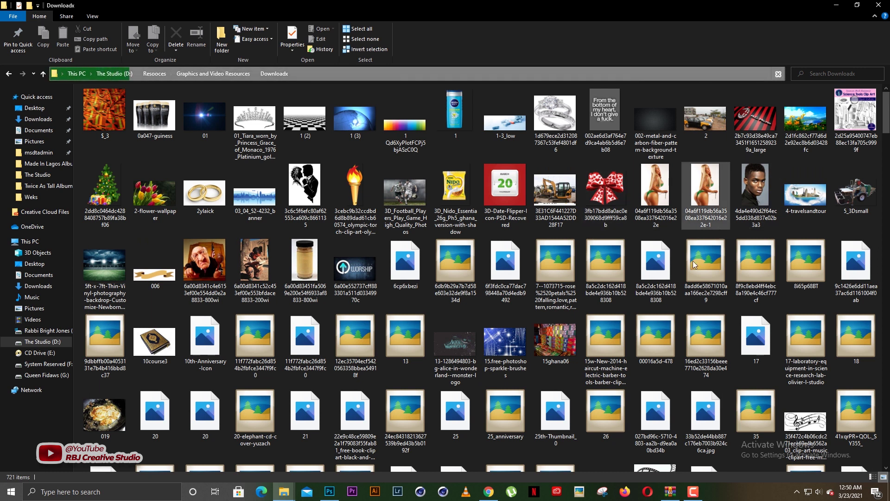
Drag the dark blue glow image onto Photoshop to open it in Camera Raw
scroll(551, 286, "down", 3)
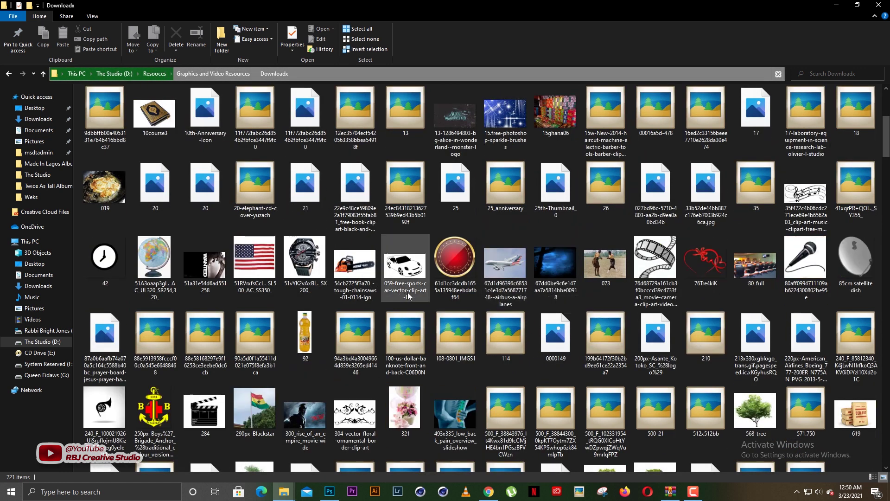
scroll(606, 273, "down", 7)
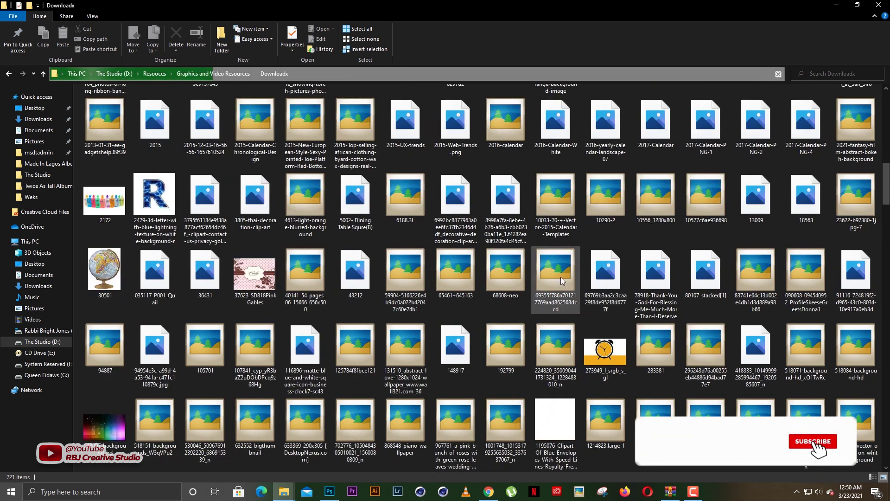
scroll(557, 278, "up", 8)
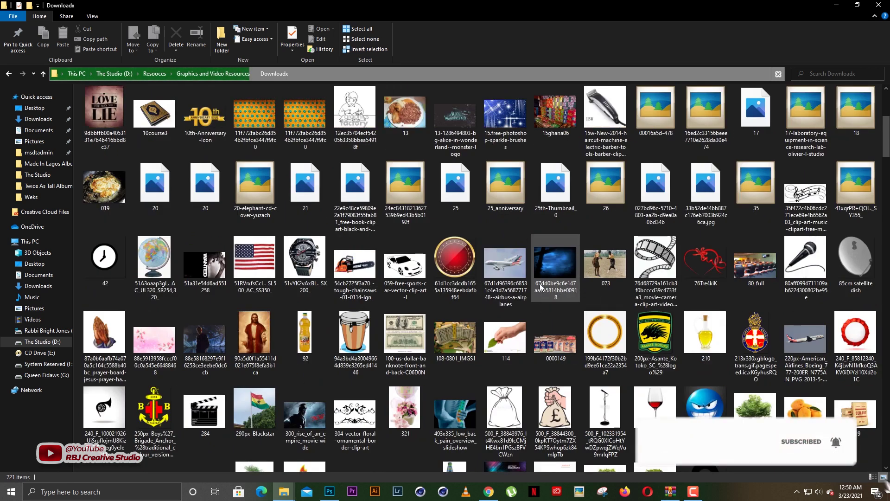
left_click(558, 273)
left_click_drag(560, 273, 337, 344)
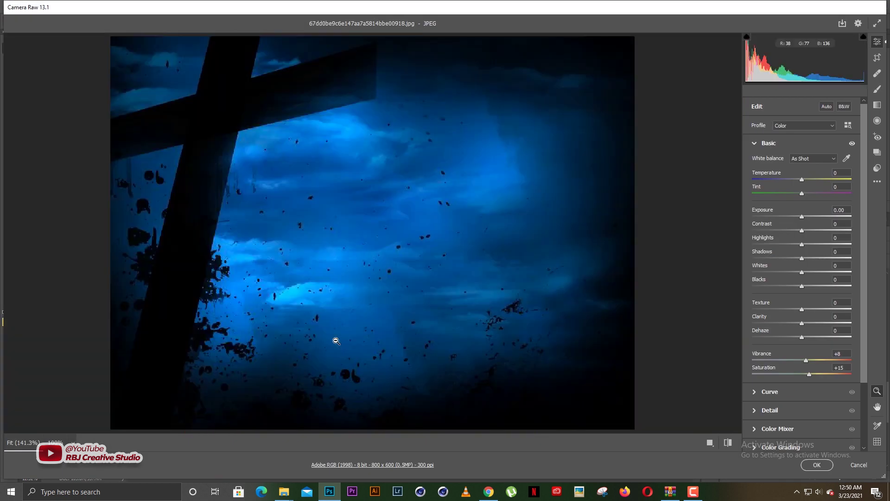
Apply the PSDESIRE dramatic portraits preset to the blue cross photo
left_click(878, 168)
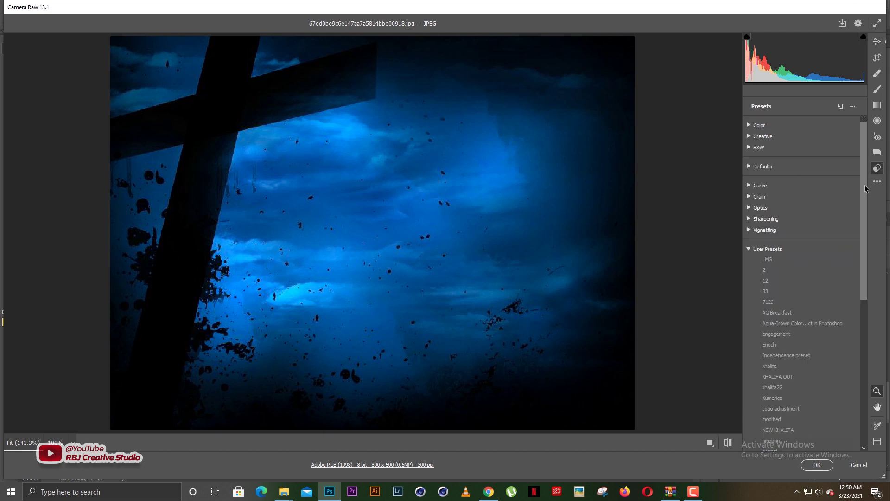
scroll(866, 188, "down", 10)
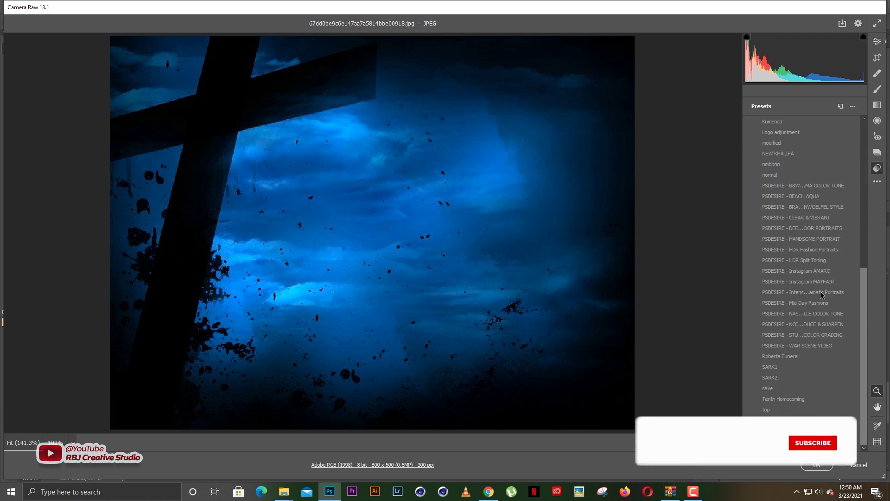
left_click(820, 292)
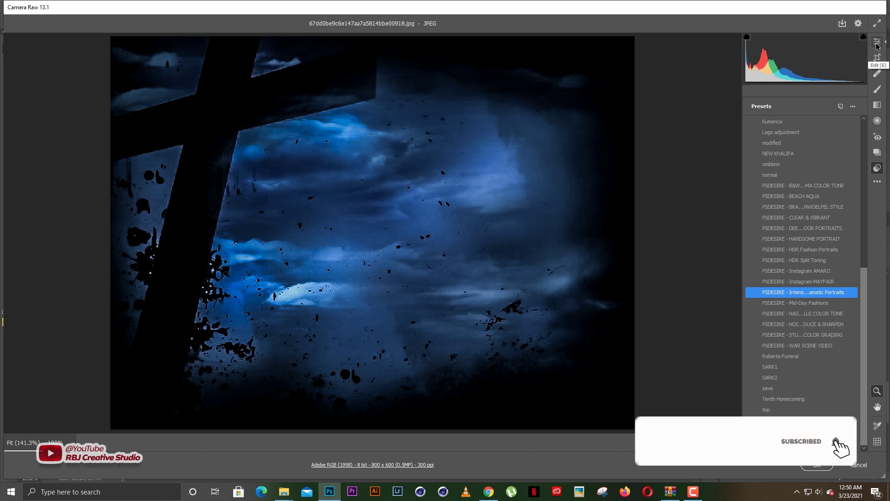
Set noise reduction to 0, sharpening to 11, and exposure to +0.75
left_click(877, 43)
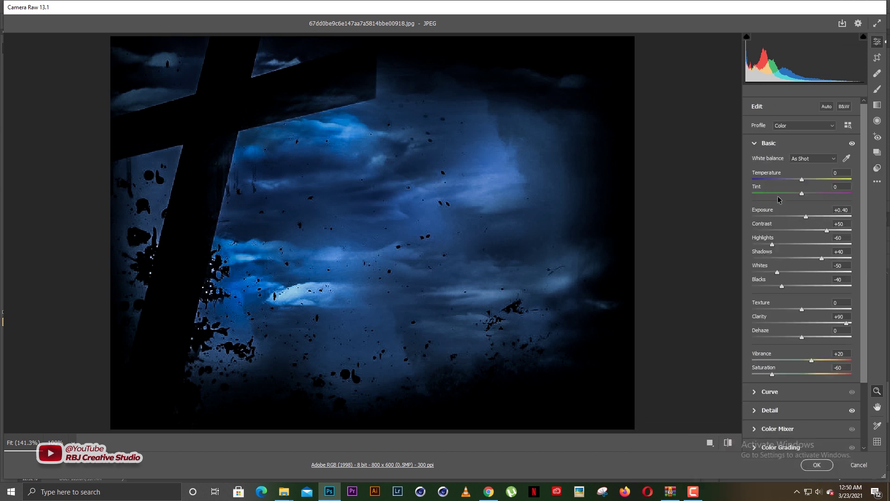
left_click(769, 147)
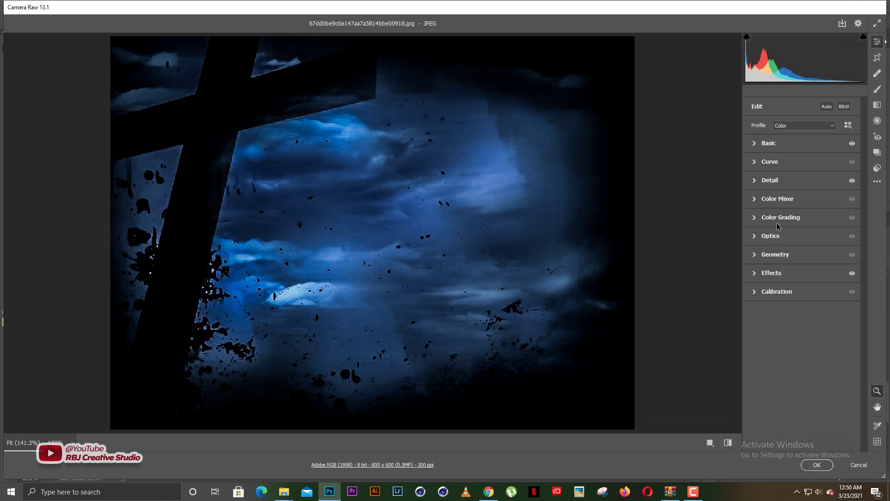
left_click(772, 182)
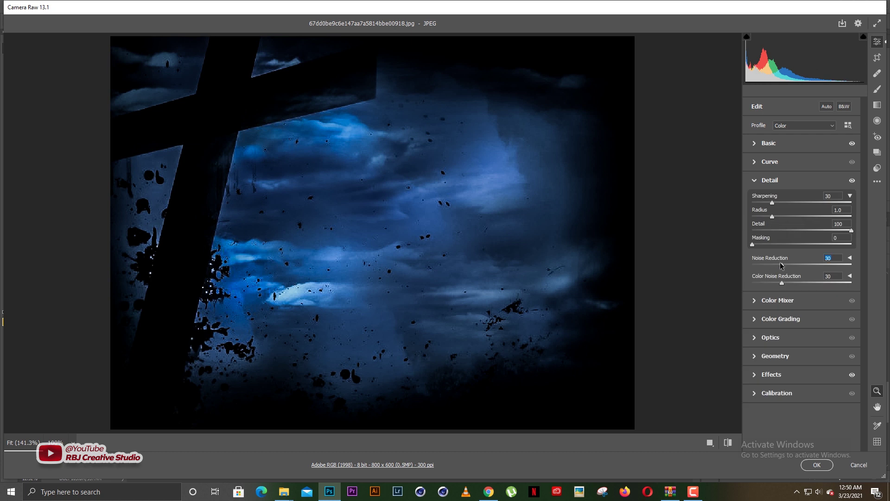
type("0")
left_click(760, 202)
left_click(771, 144)
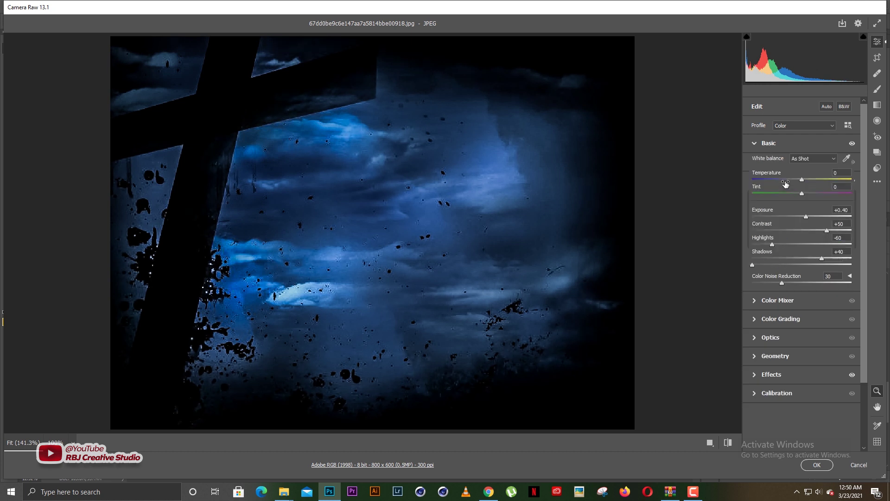
left_click(809, 216)
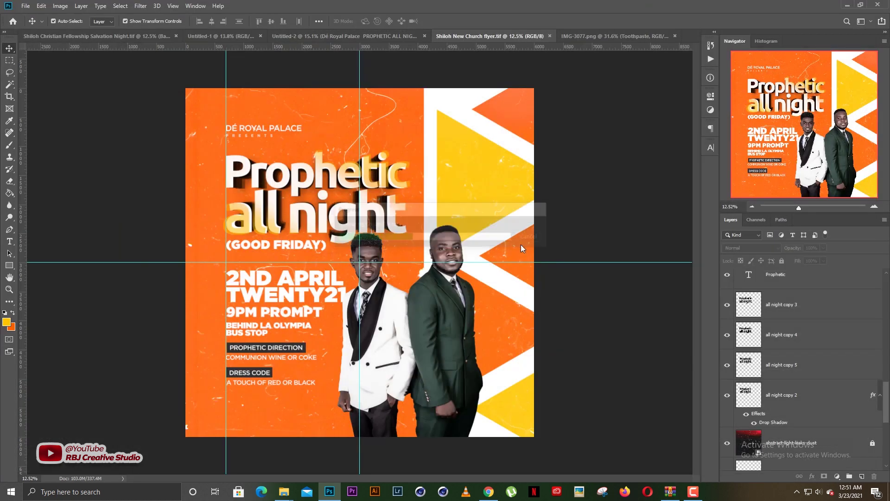
Enlarge the sky photo over the flyer's top, move its layer just above Rectangle 1, and clip it
left_click_drag(357, 244, 384, 83)
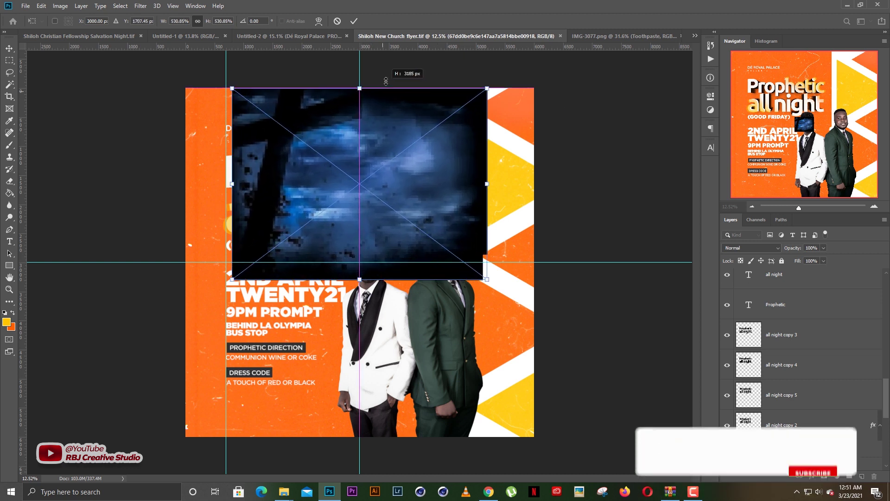
left_click_drag(397, 124, 337, 125)
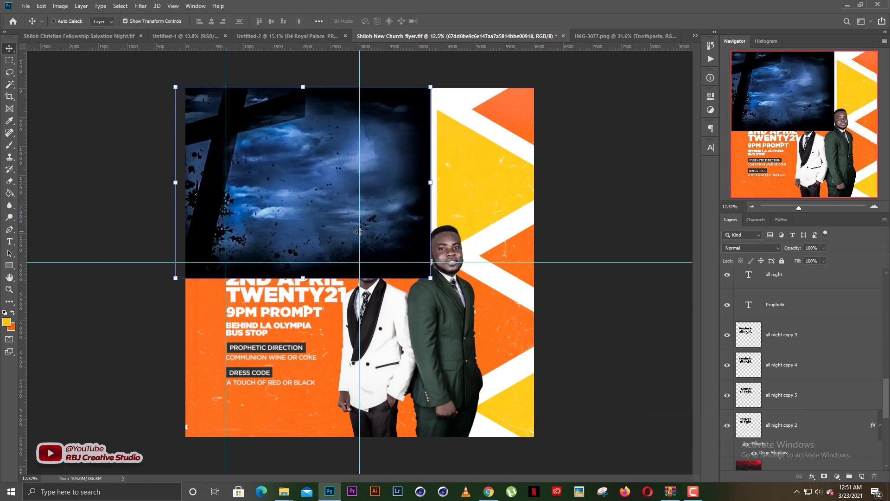
key("ctrl+shift+bracketleft")
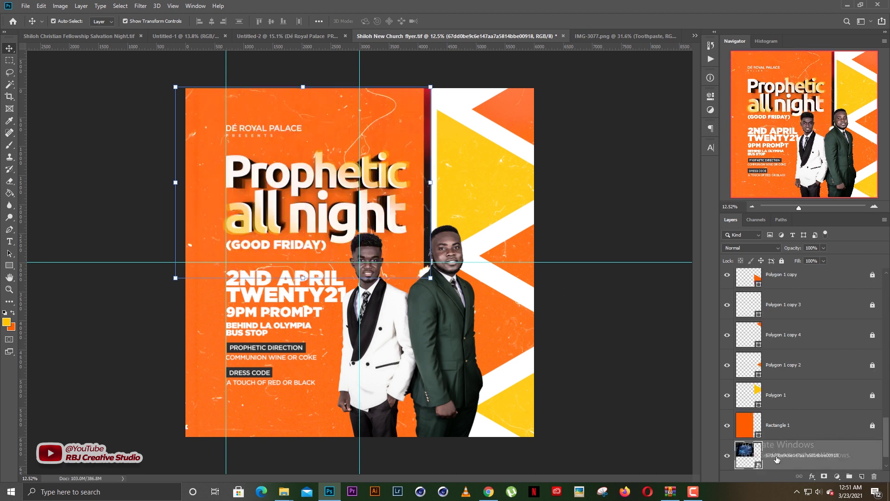
left_click_drag(777, 459, 769, 425)
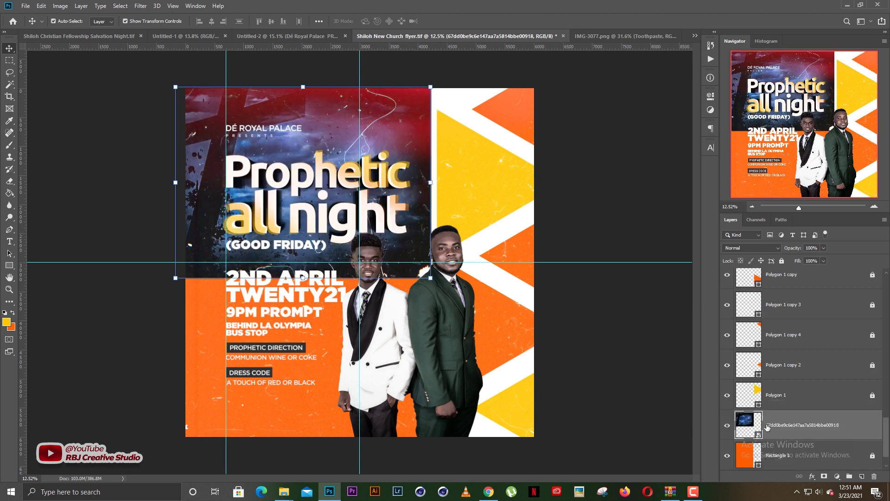
key("ctrl+alt+g")
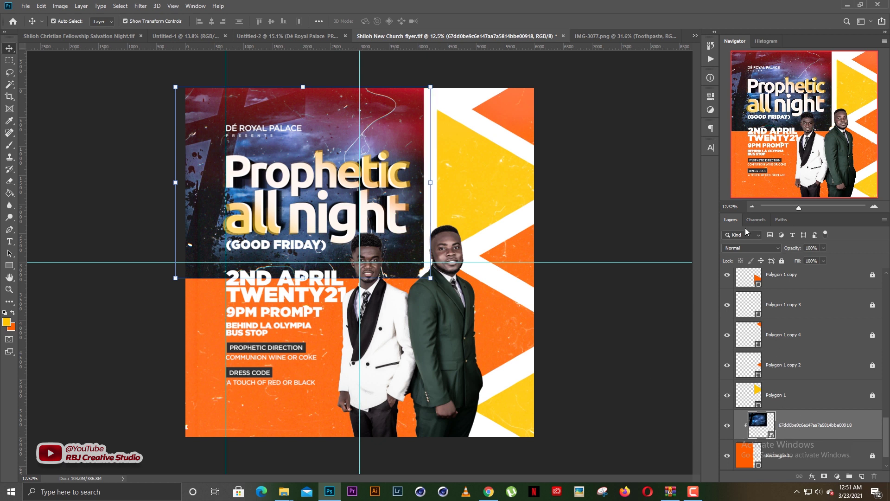
Try Overlay blending on the sky layer, inspect it, then revert it to Normal
left_click(750, 248)
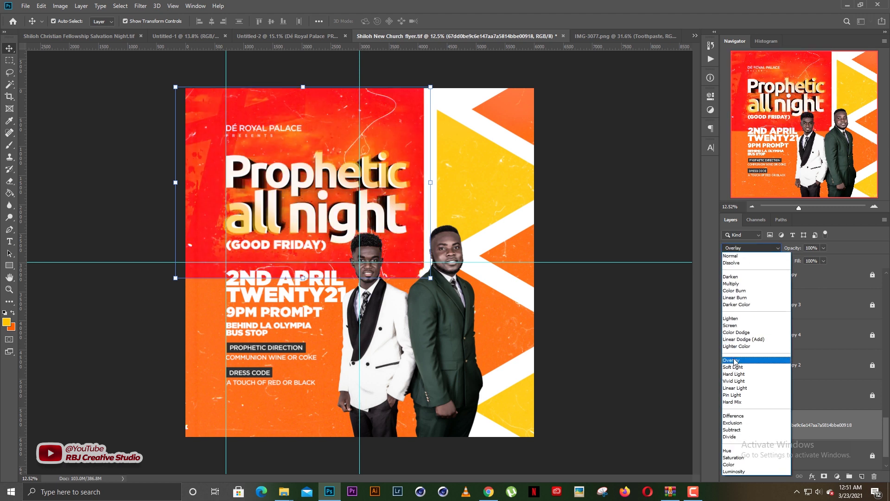
left_click(734, 361)
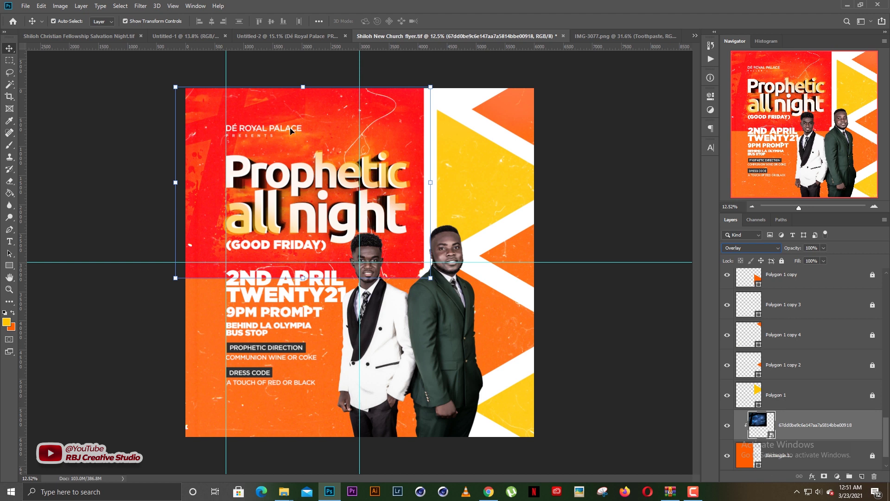
left_click(573, 198)
scroll(246, 121, "up", 5)
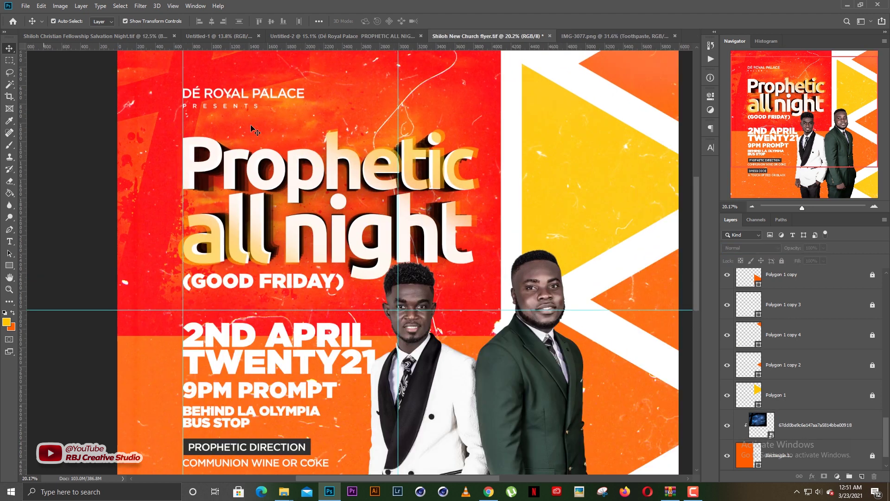
scroll(253, 129, "down", 1)
left_click(795, 427)
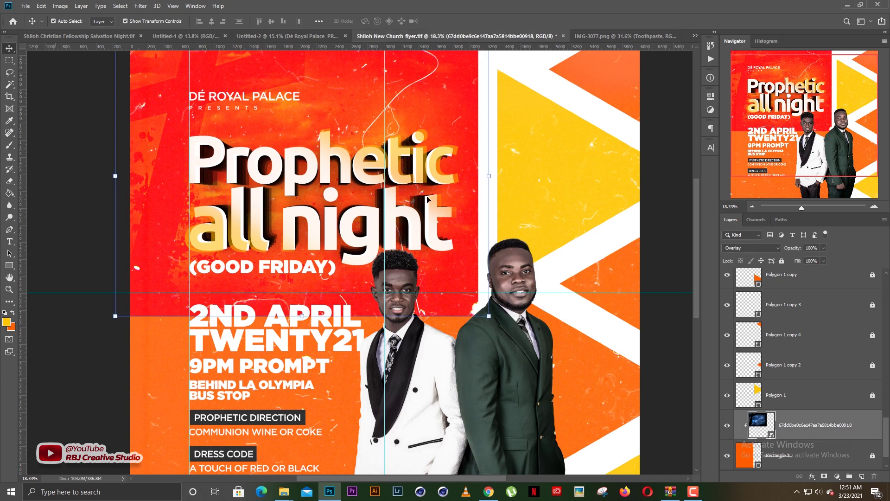
scroll(427, 197, "down", 5)
scroll(427, 198, "up", 1)
left_click(748, 247)
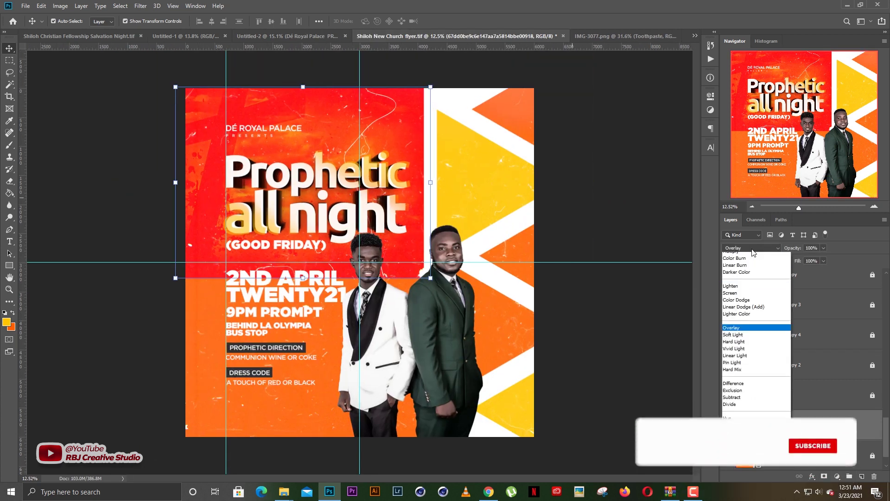
left_click(741, 256)
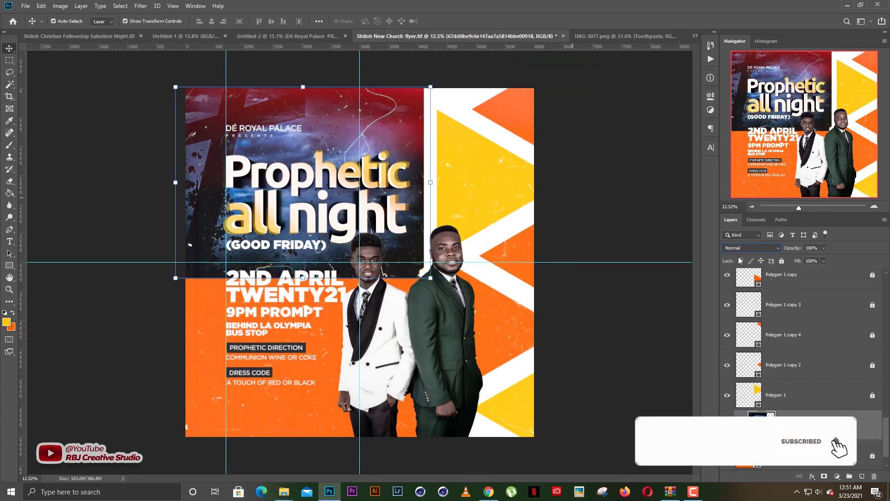
Step through the blend modes and settle the texture layer on Color Dodge
key("Down")
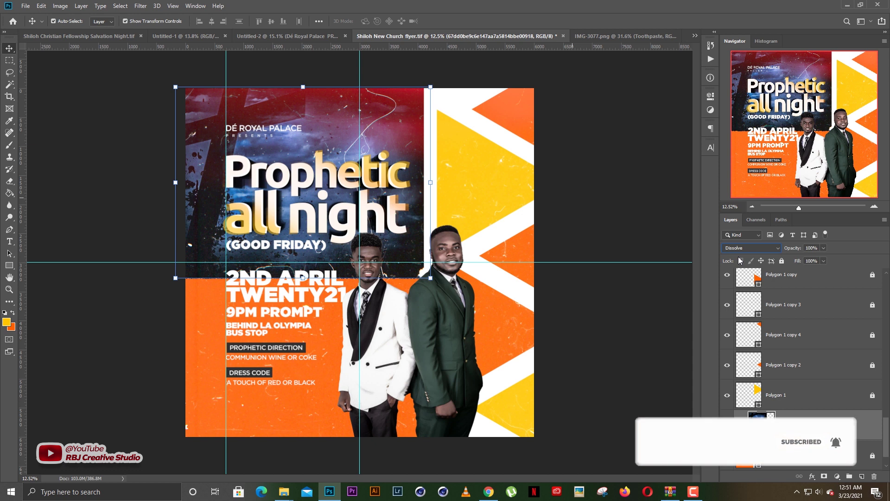
key("Down")
key("Down")
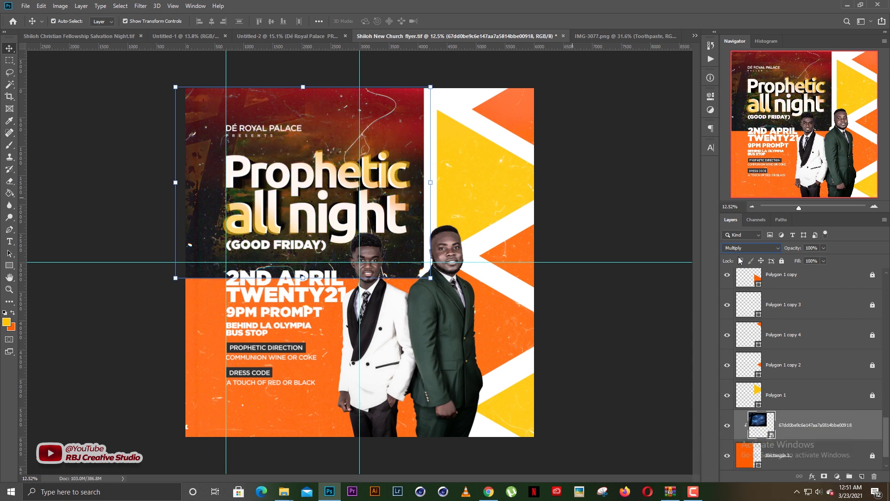
key("Down")
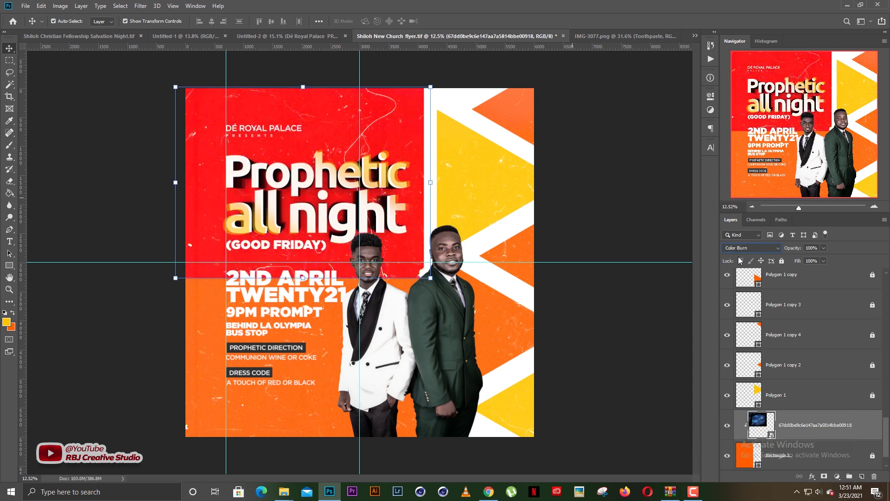
key("Down")
key("Down")
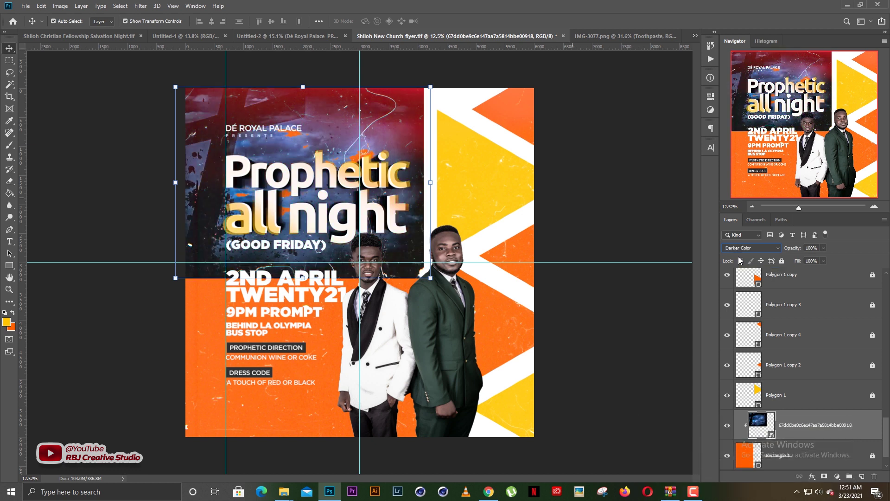
key("Down")
key("Down")
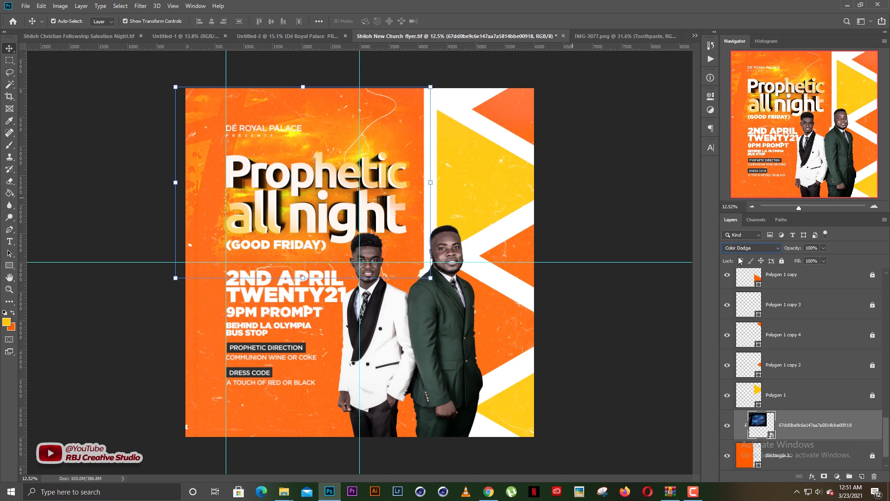
key("Down")
key("Down")
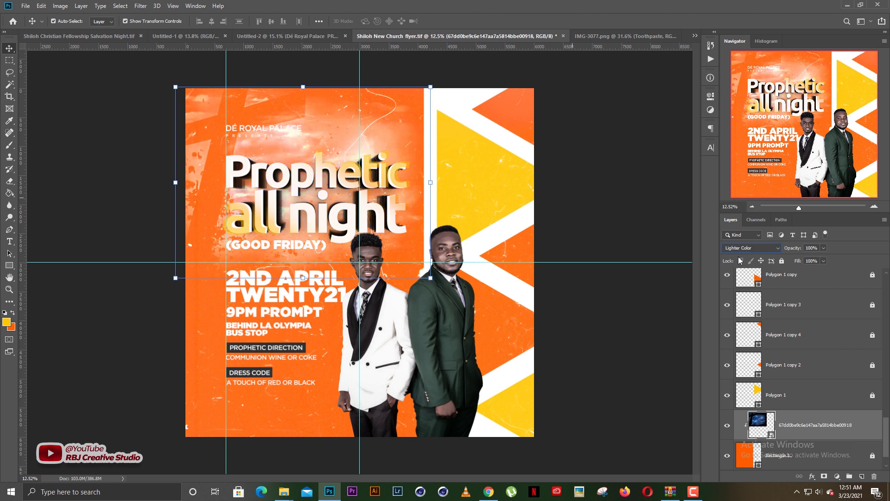
key("Down")
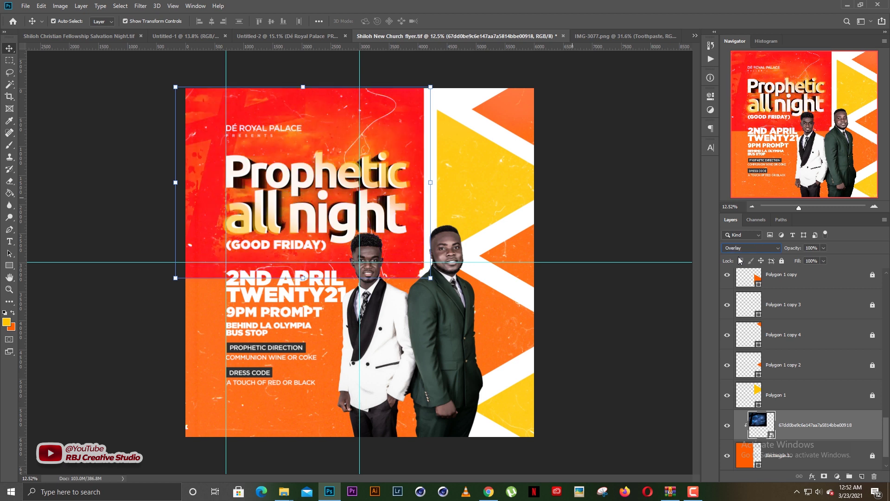
key("Up")
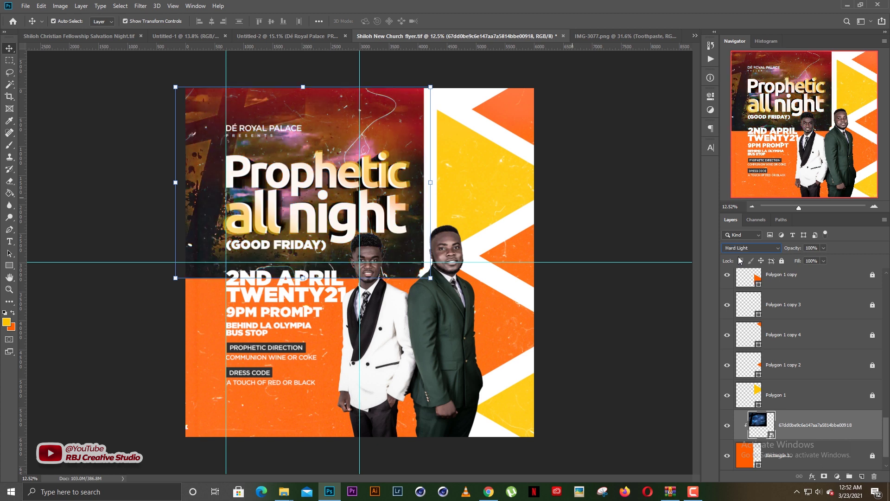
key("Down")
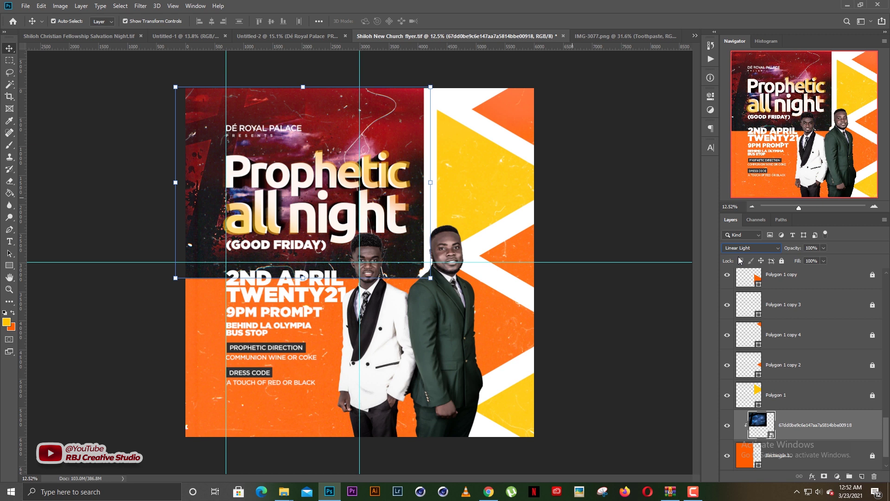
key("Down")
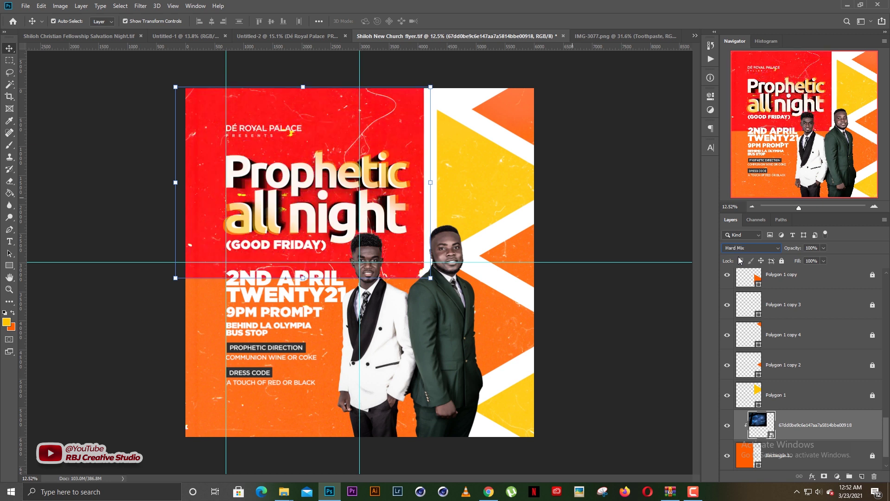
key("Down")
key("Down")
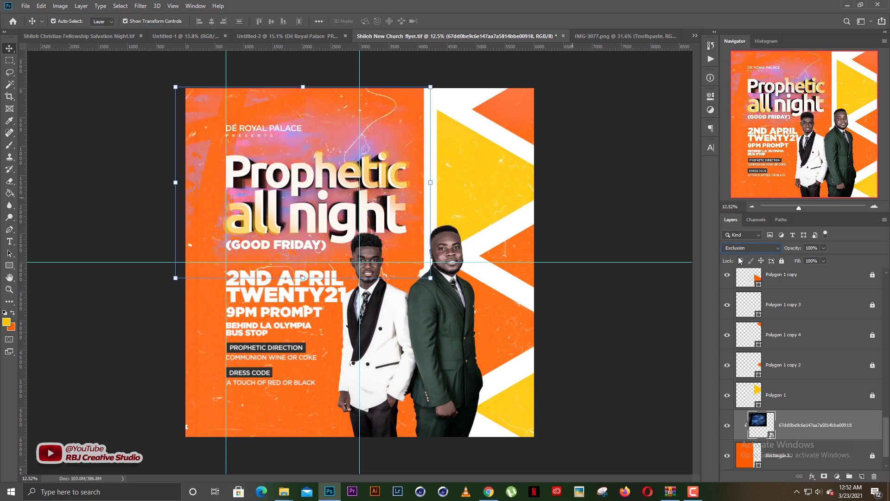
key("Down")
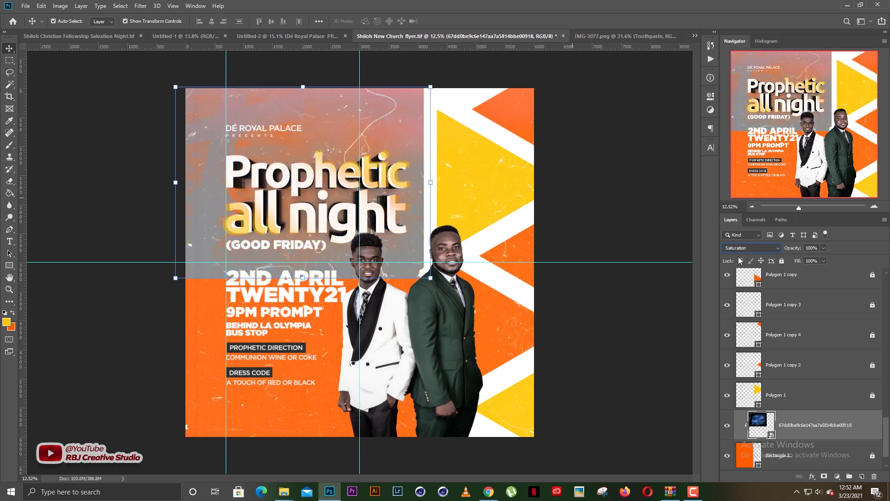
key("Down")
key("Down")
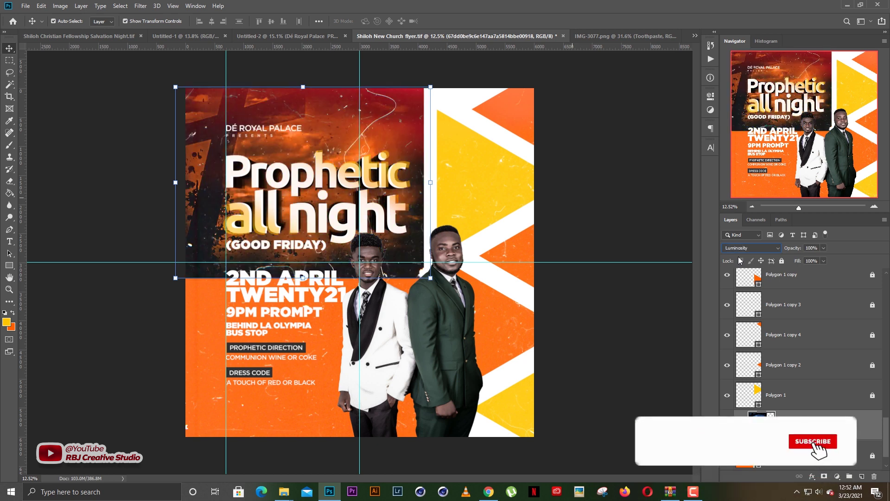
key("Up")
key("Up")
key("Up")
key("Up")
key("Up")
key("Up")
key("Up")
key("Up")
key("Up")
key("Up")
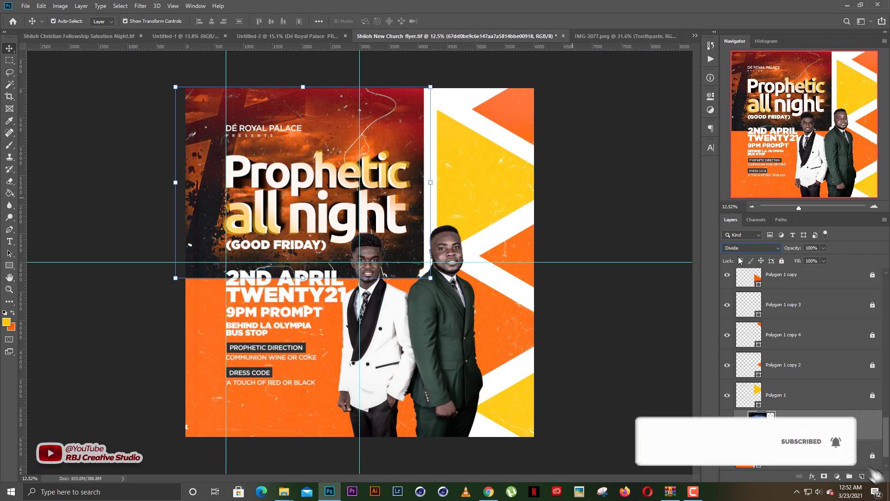
key("Up")
key("Up")
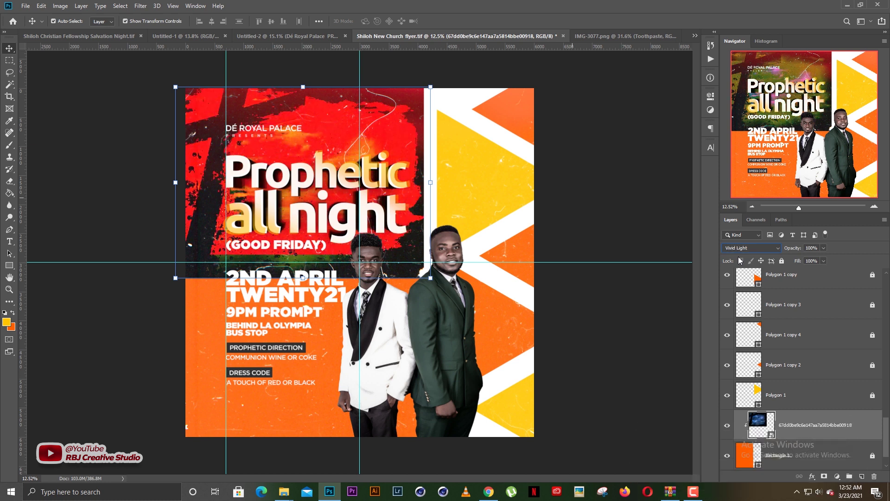
key("Up")
key("Up")
key("Up")
key("Up")
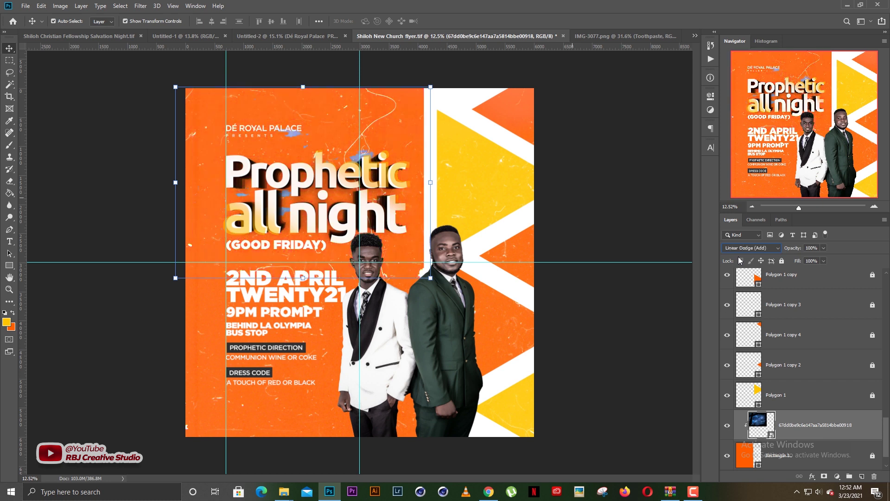
key("Up")
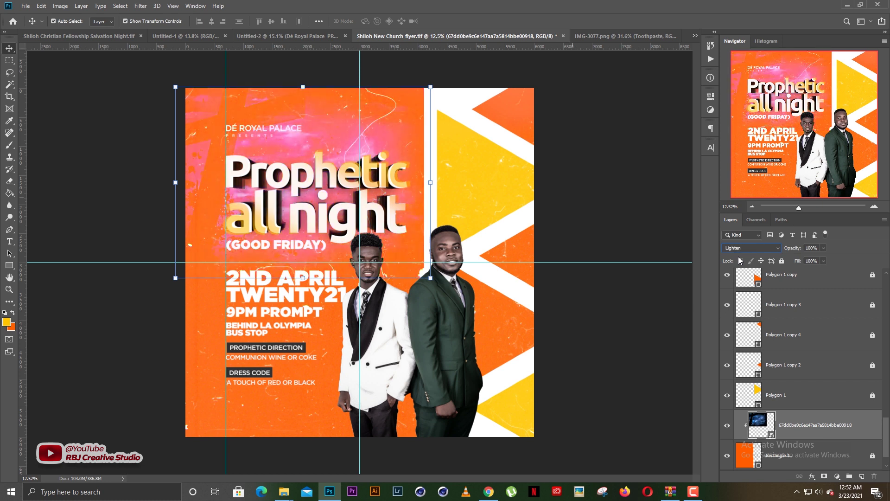
key("Down")
key("Up")
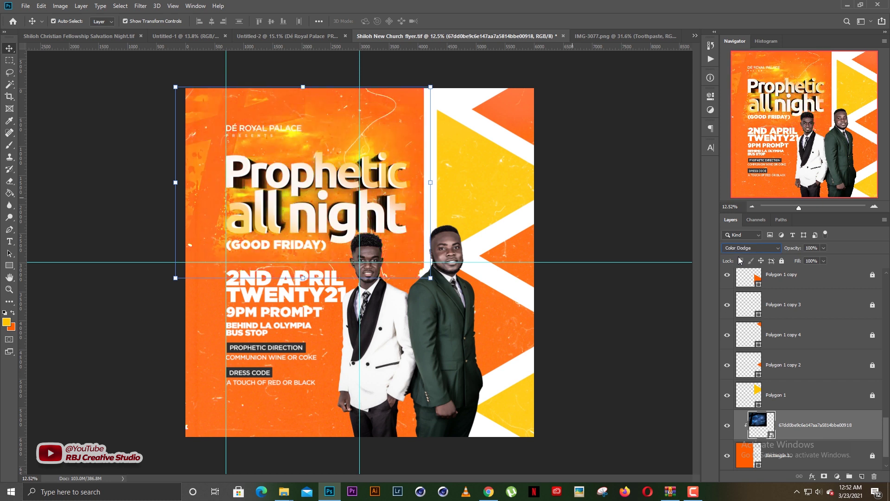
Test stretching the texture down to the flyer's bottom, then undo the stretch
left_click(598, 206)
left_click(797, 422)
left_click(302, 281)
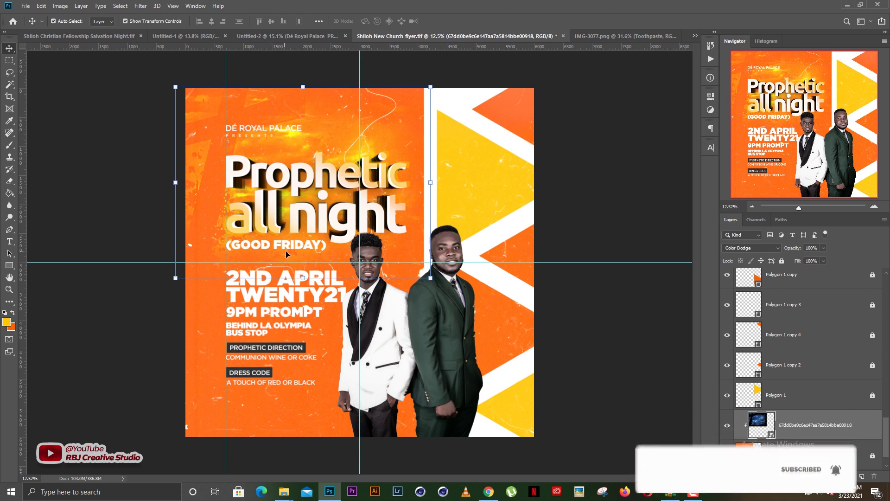
left_click(303, 279)
left_click_drag(303, 279, 300, 444)
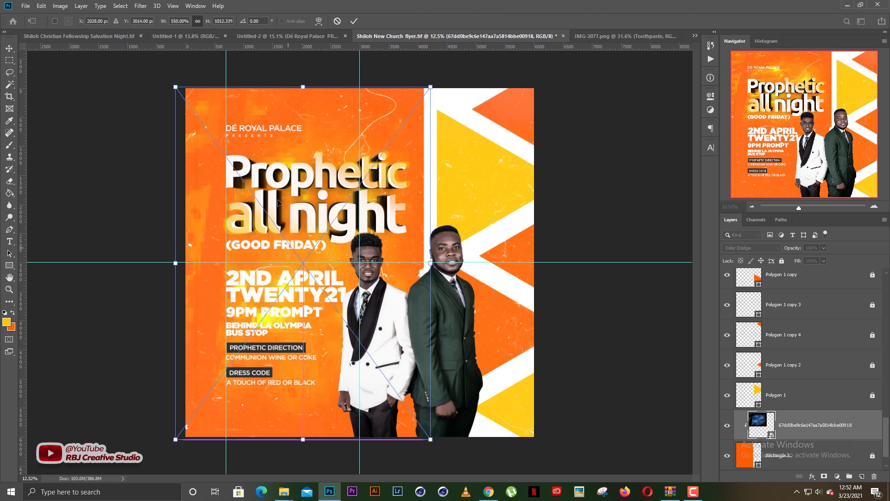
key("ctrl+z")
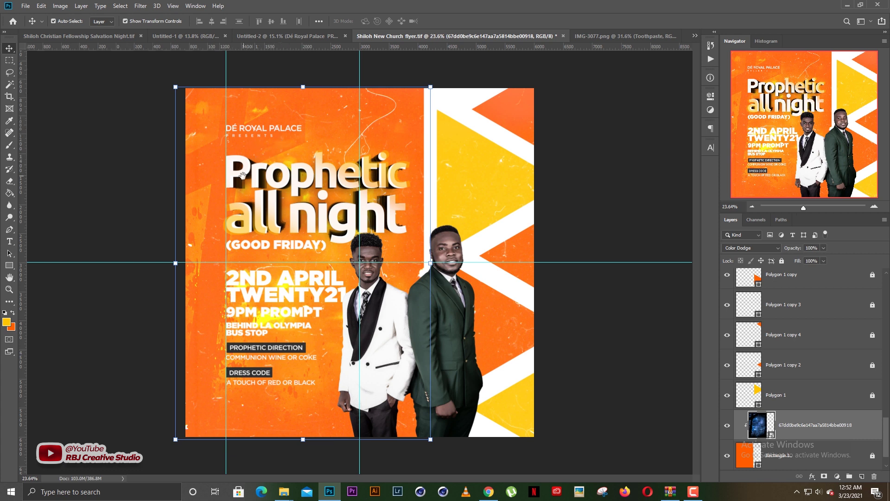
Zoom around the flyer to judge the glow, then bring File Explorer back up
scroll(265, 147, "up", 3)
scroll(244, 155, "down", 3)
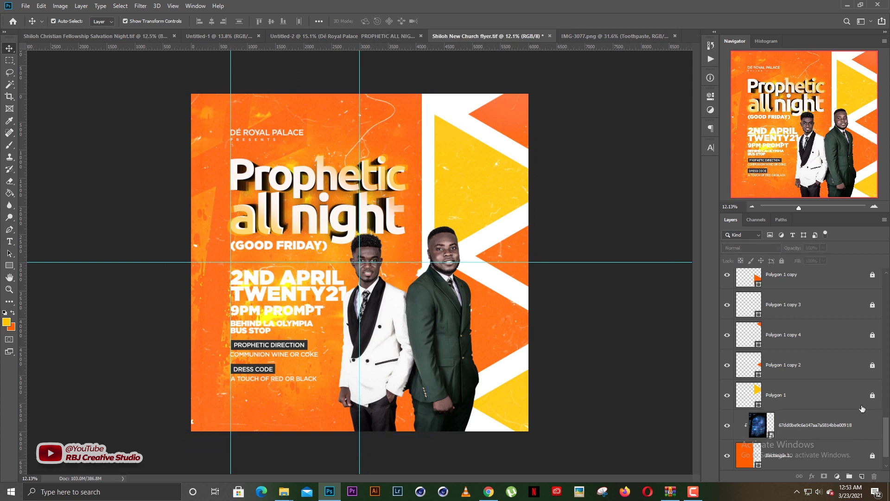
scroll(323, 276, "up", 3)
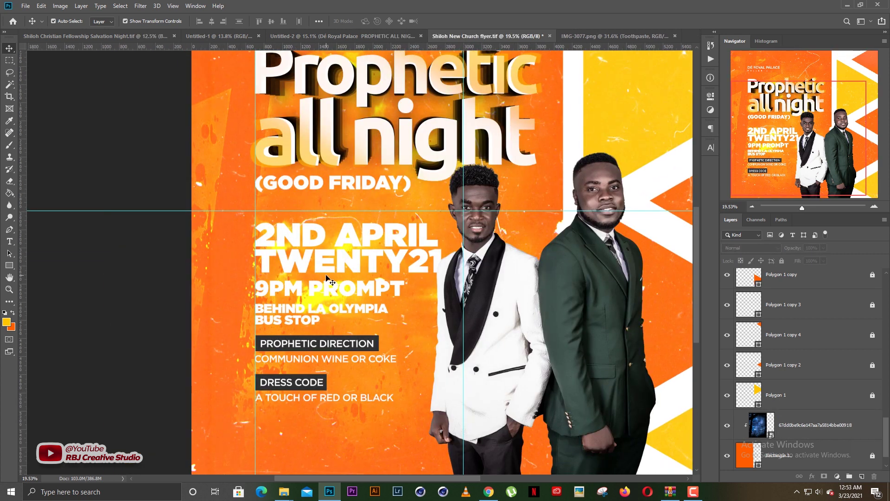
scroll(338, 284, "up", 1)
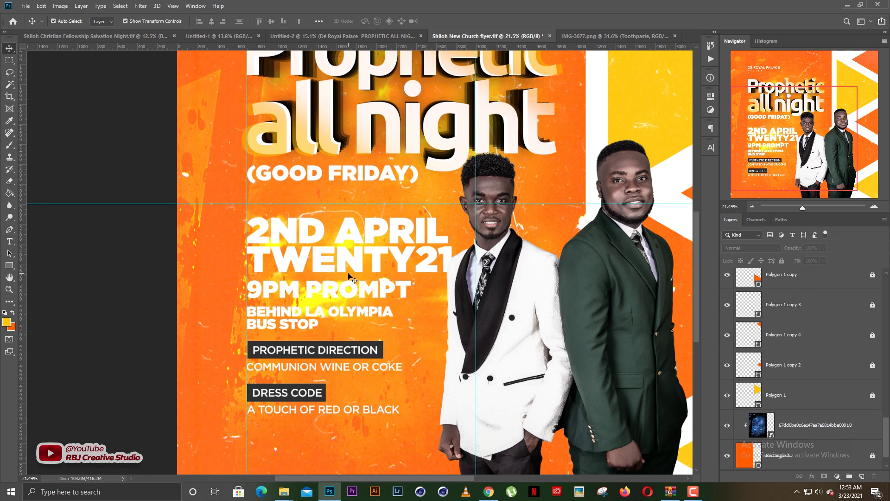
scroll(332, 264, "down", 7)
scroll(362, 279, "up", 1)
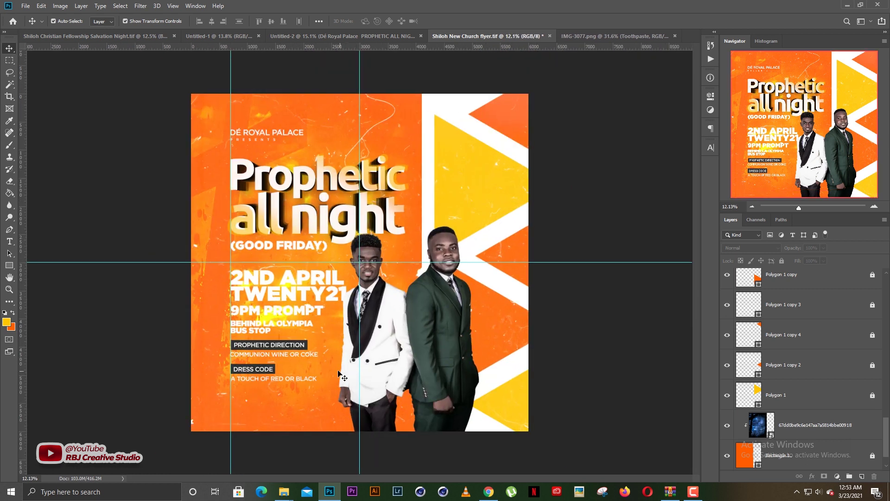
left_click(282, 488)
Navigate from Downloadx back to Resources All > FRESH DESIGNS RESOURCES
left_click(389, 441)
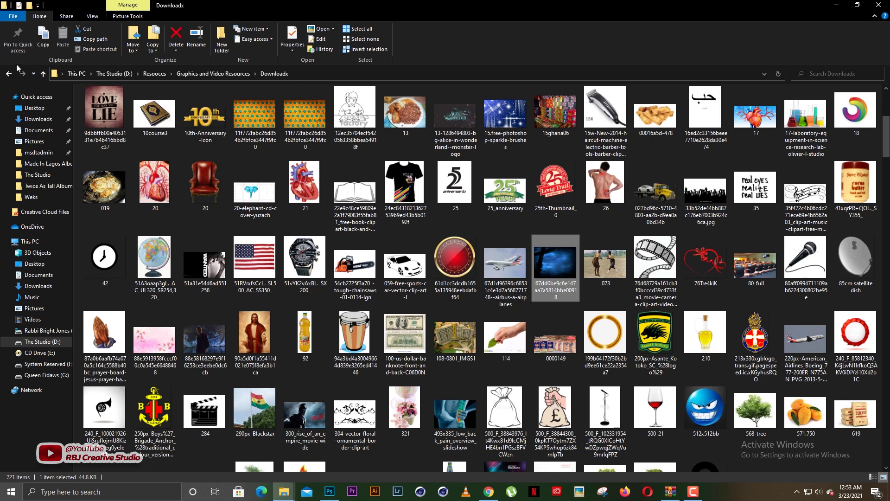
left_click(8, 73)
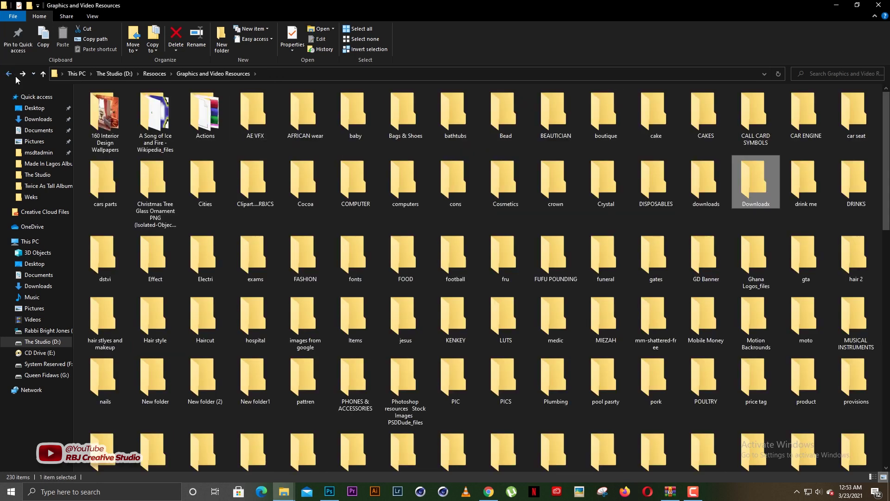
left_click(9, 73)
double_click(552, 155)
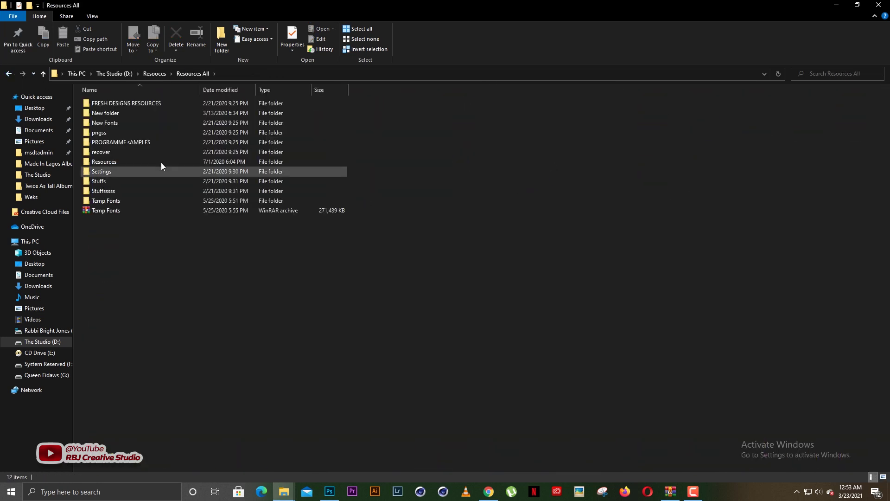
double_click(127, 102)
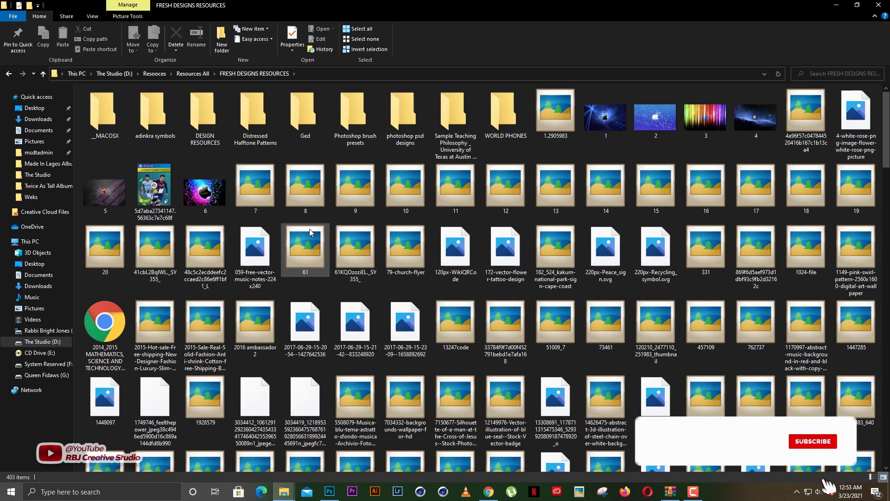
Select the spotlight image and drag it onto the Photoshop flyer
left_click(310, 229)
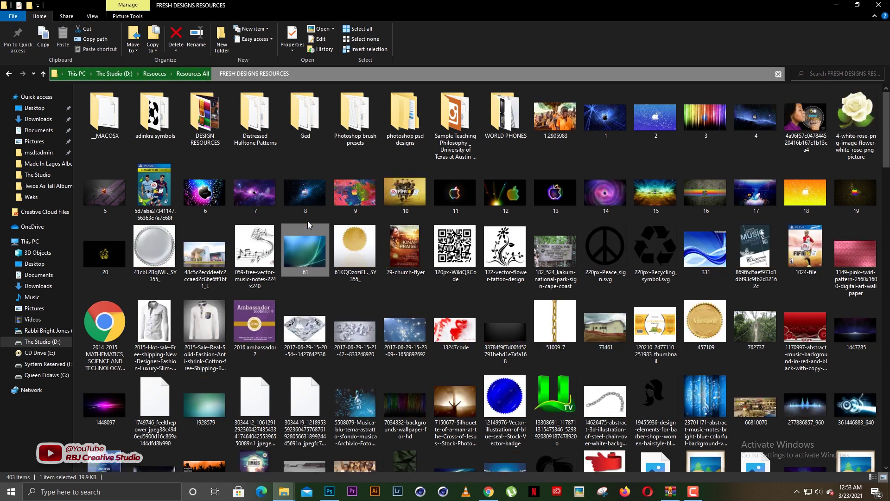
key("s")
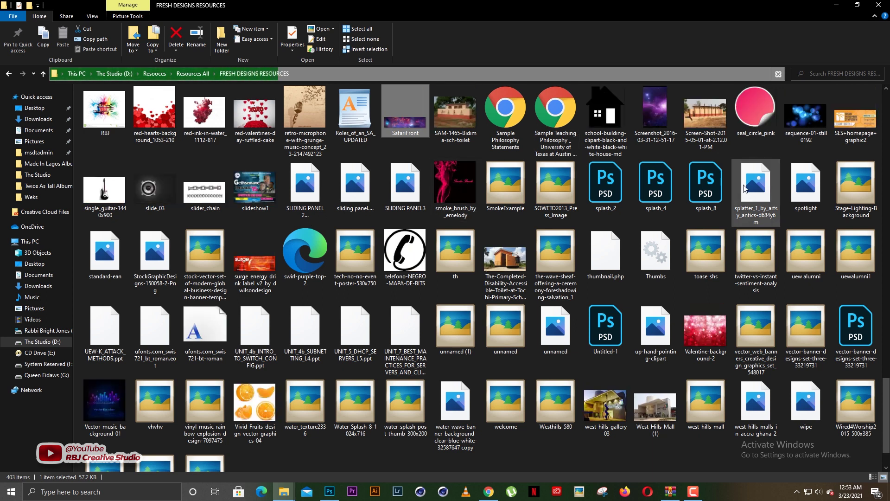
left_click(807, 186)
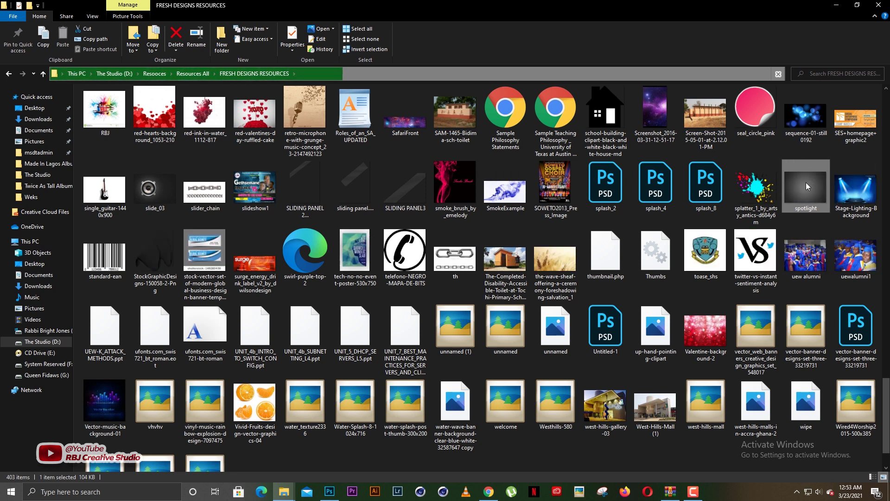
left_click_drag(806, 186, 464, 384)
left_click_drag(314, 492, 314, 205)
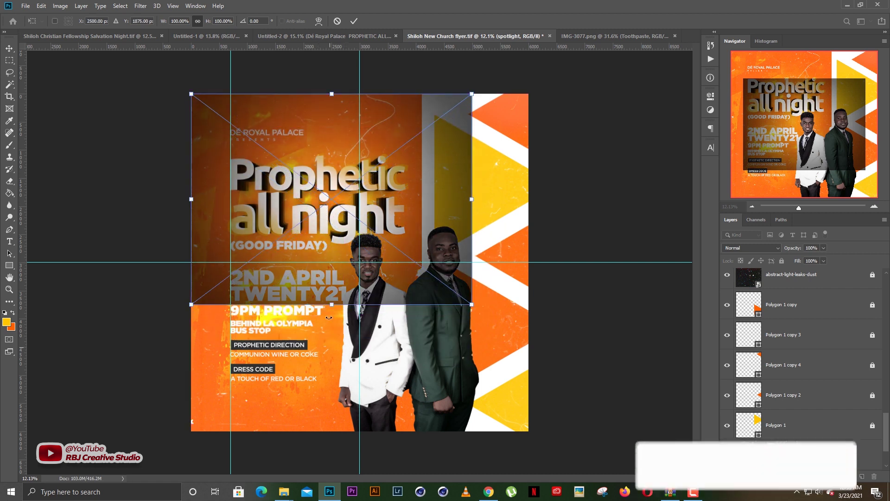
Stretch the spotlight down the left panel and stack it just above the texture layer
left_click_drag(328, 305, 327, 434)
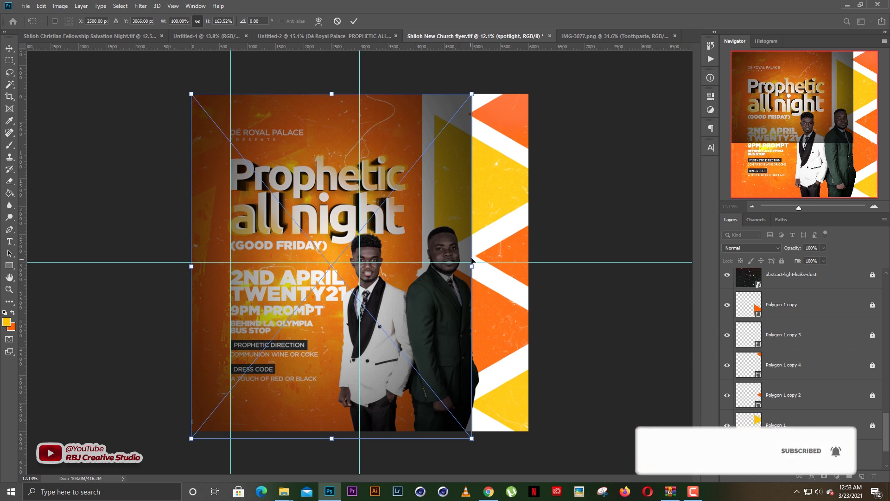
left_click_drag(472, 267, 421, 262)
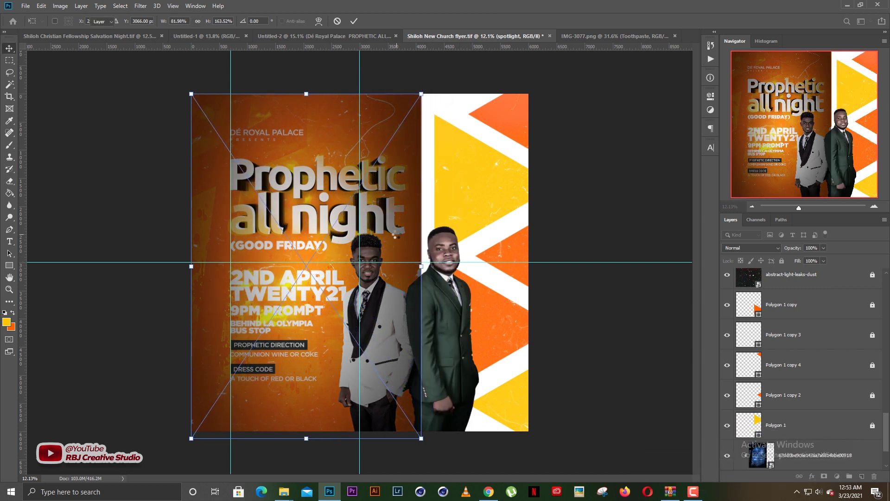
key("Return")
key("ctrl+shift+bracketleft")
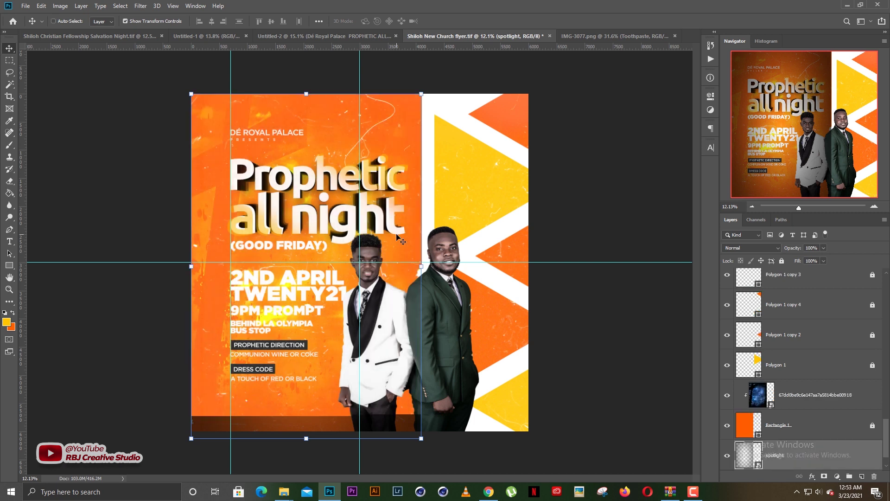
key("ctrl+bracketright")
key("ctrl+bracketright")
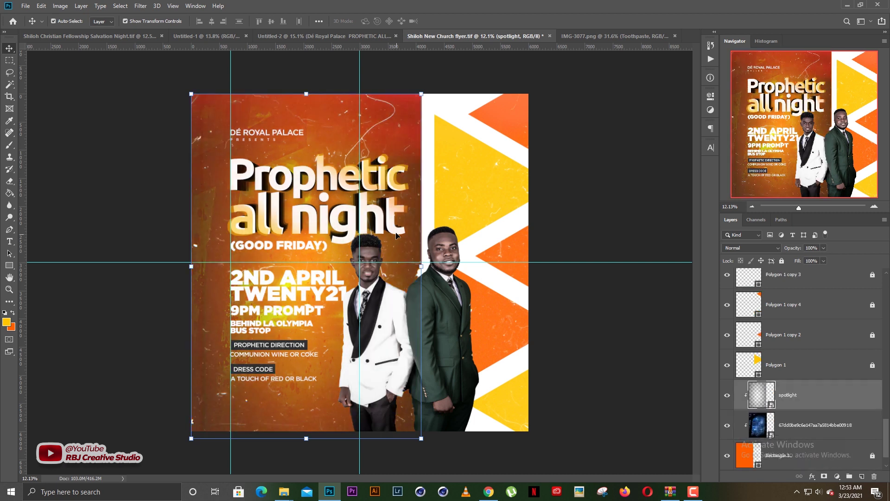
Zoom around the flyer to check the result, then hide the spotlight layer
left_click(563, 218)
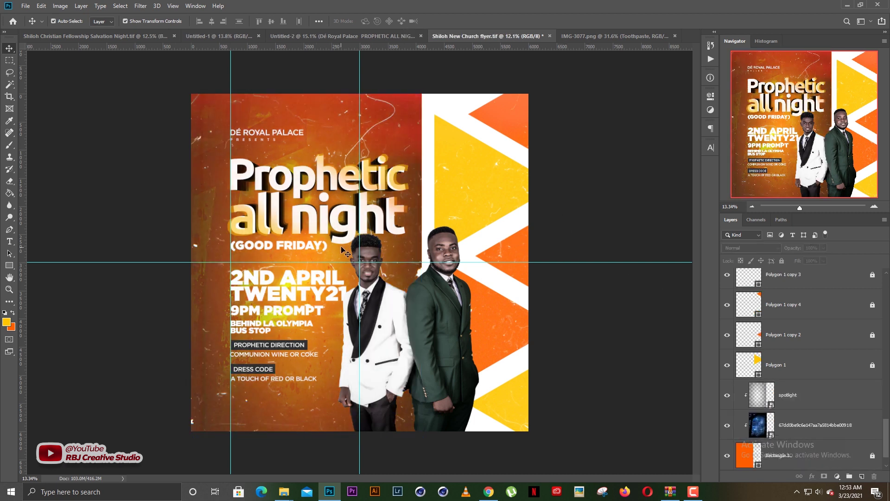
scroll(344, 246, "up", 1)
scroll(357, 267, "down", 1)
scroll(357, 268, "up", 1)
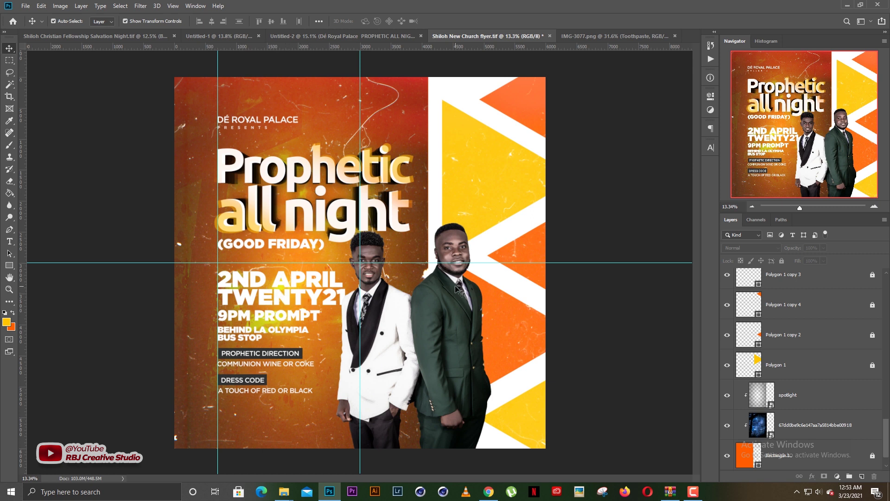
scroll(374, 297, "up", 1)
scroll(362, 297, "up", 1)
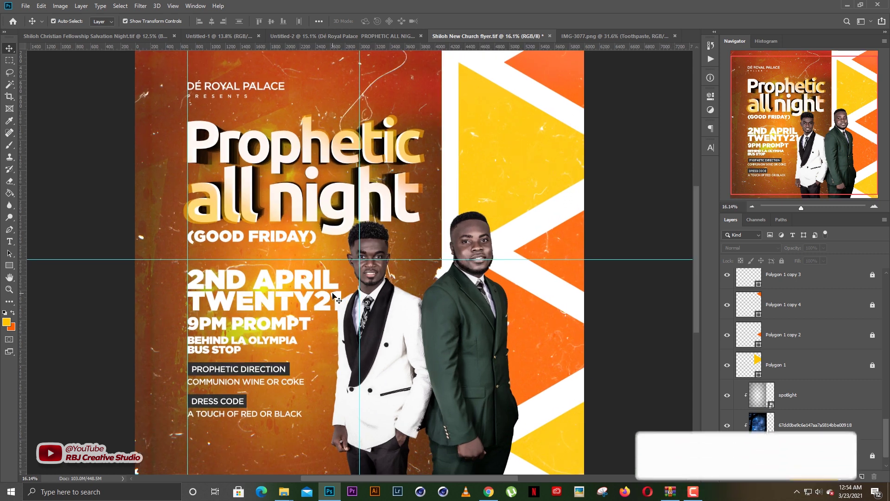
scroll(340, 301, "down", 2)
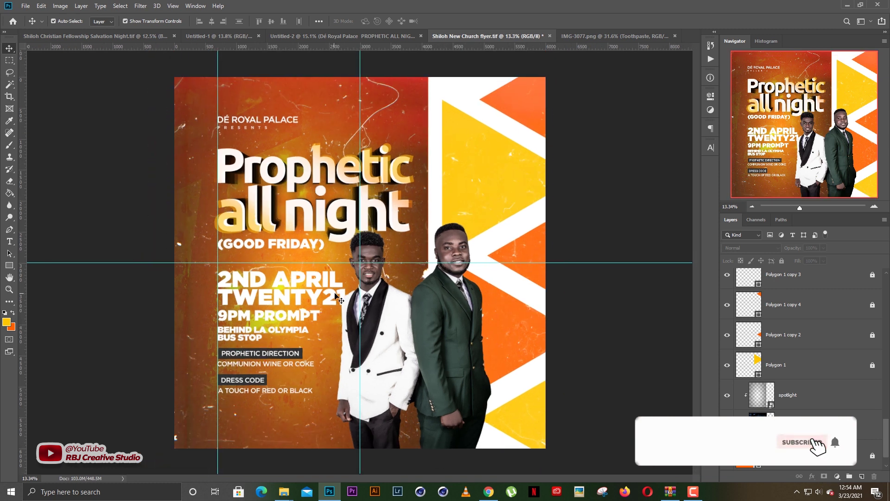
scroll(341, 300, "up", 1)
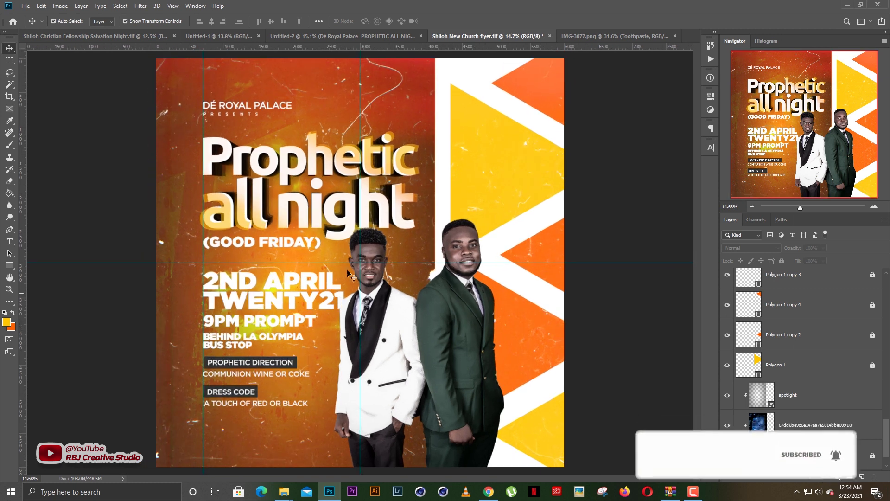
scroll(388, 199, "down", 1)
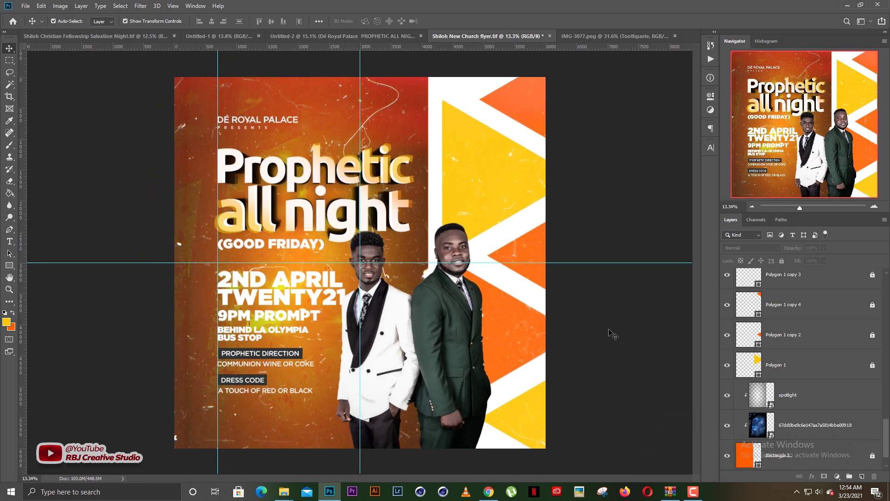
left_click(760, 414)
Set the texture layer's blend mode to Overlay and lock it
left_click(727, 395)
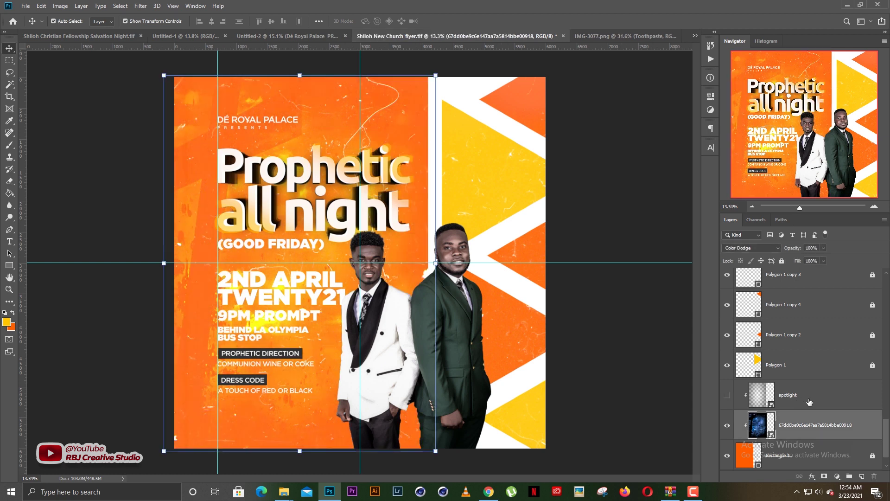
left_click(758, 249)
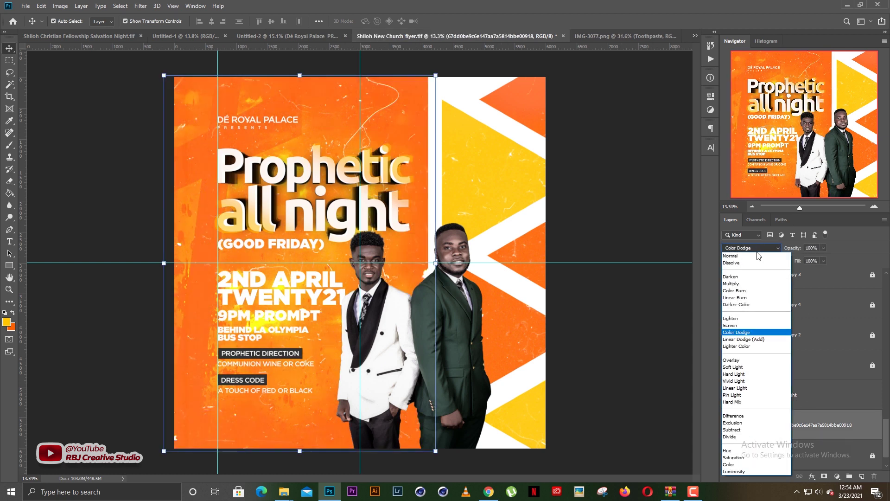
left_click(732, 361)
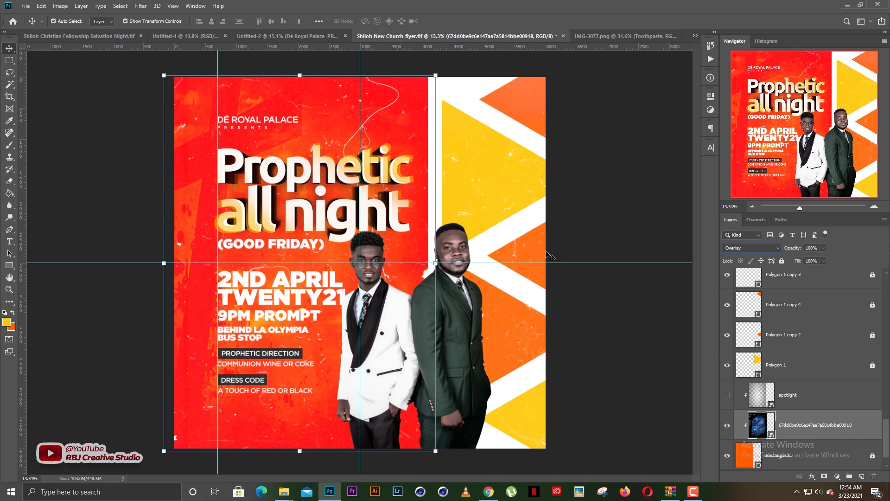
left_click(782, 261)
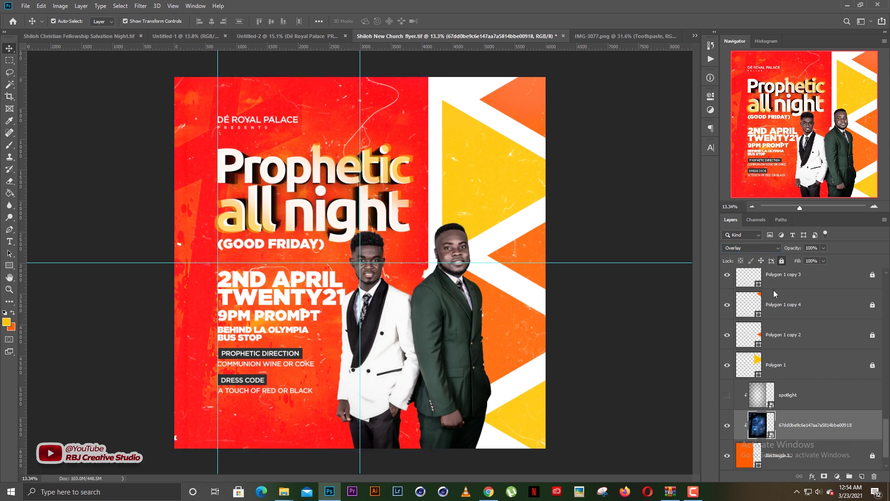
Show the spotlight layer again, fade it to 58% opacity, and lock it
left_click(727, 396)
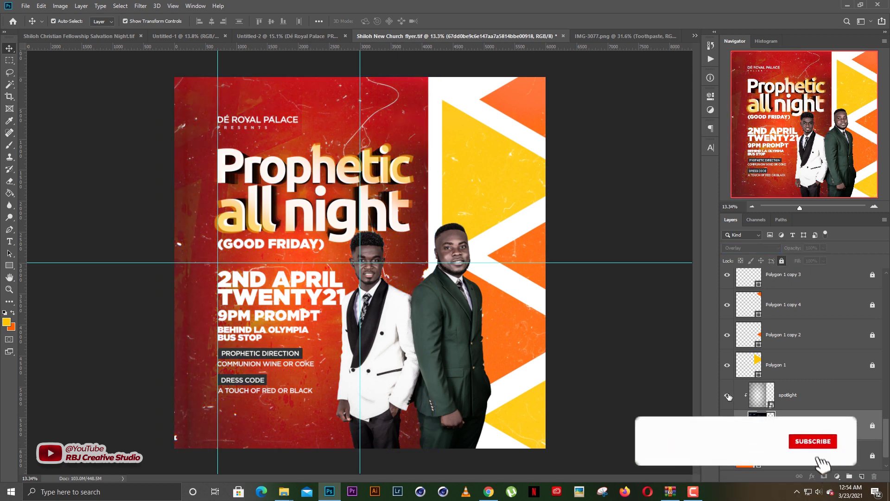
left_click(728, 397)
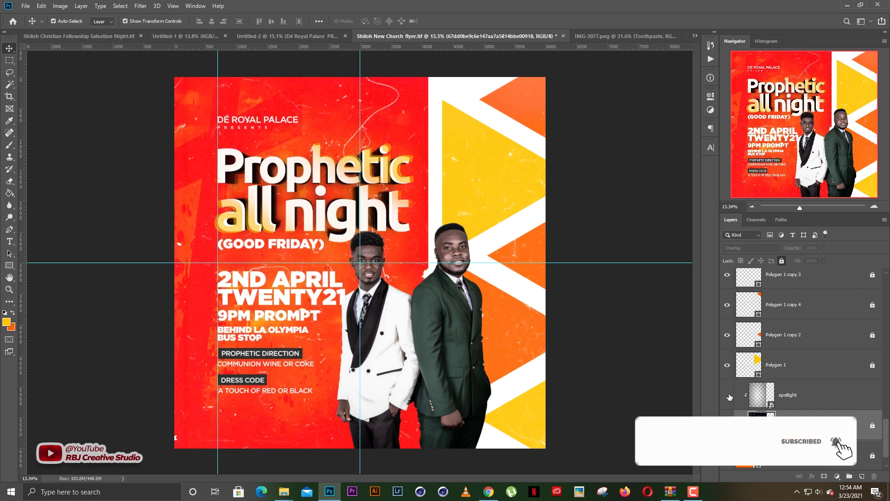
left_click(729, 397)
left_click(805, 395)
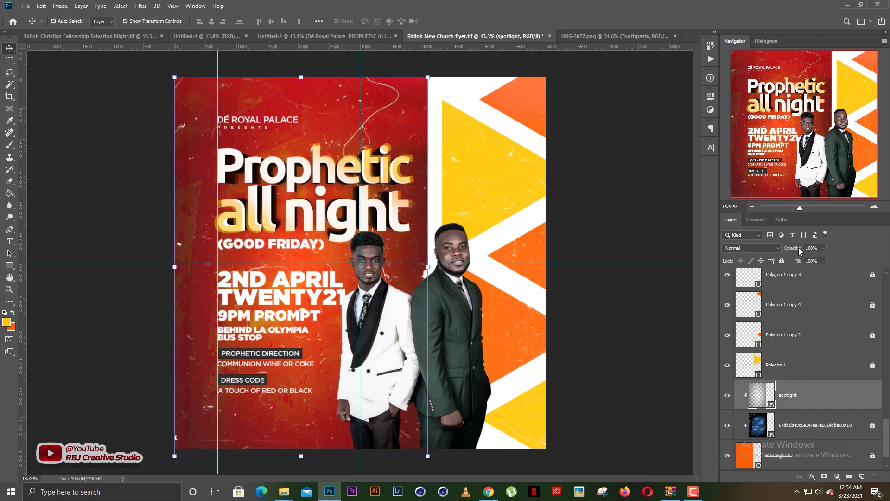
left_click_drag(793, 251, 772, 251)
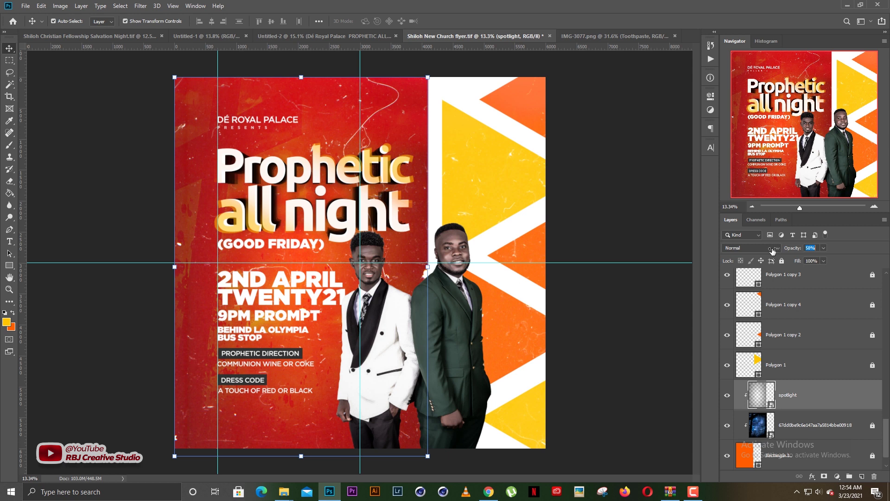
left_click(782, 261)
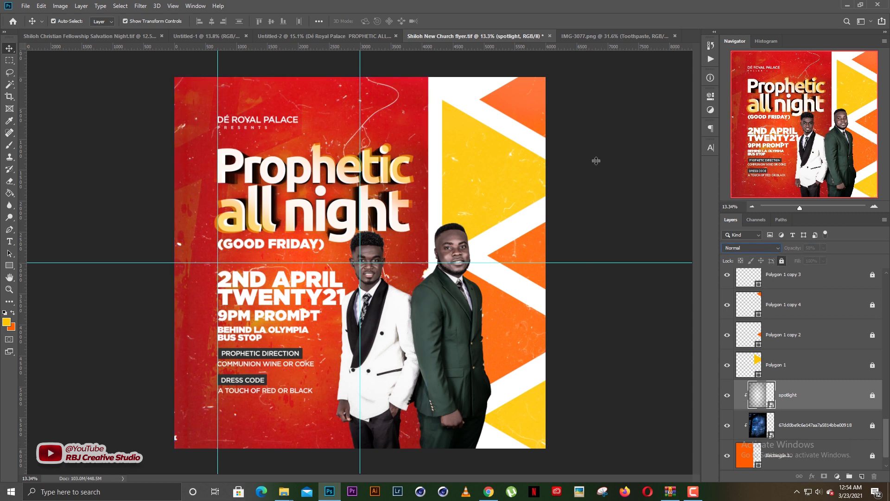
left_click(598, 160)
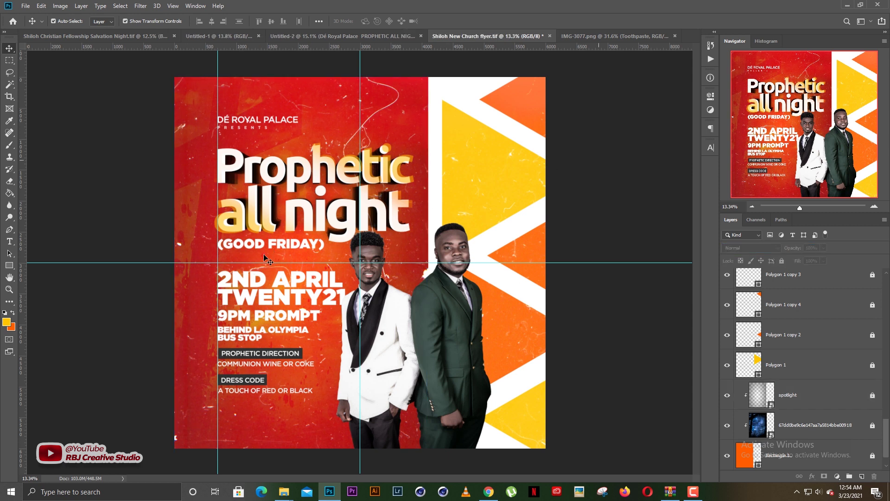
left_click_drag(199, 276, 268, 334)
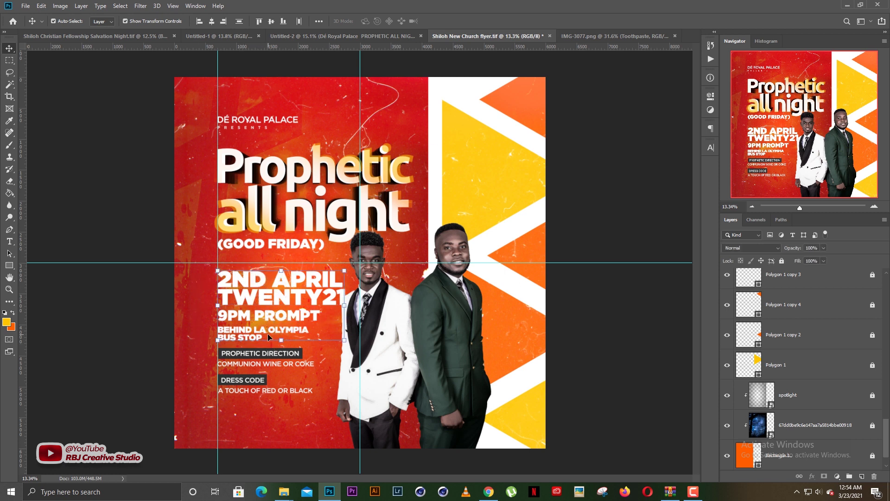
Nudge the date text and the PROPHETIC DIRECTION / DRESS CODE block upward
key("shift+Up")
key("shift+Up")
key("shift+Up")
key("shift+Up")
key("shift+Up")
key("shift+Up")
key("shift+Up")
key("shift+Up")
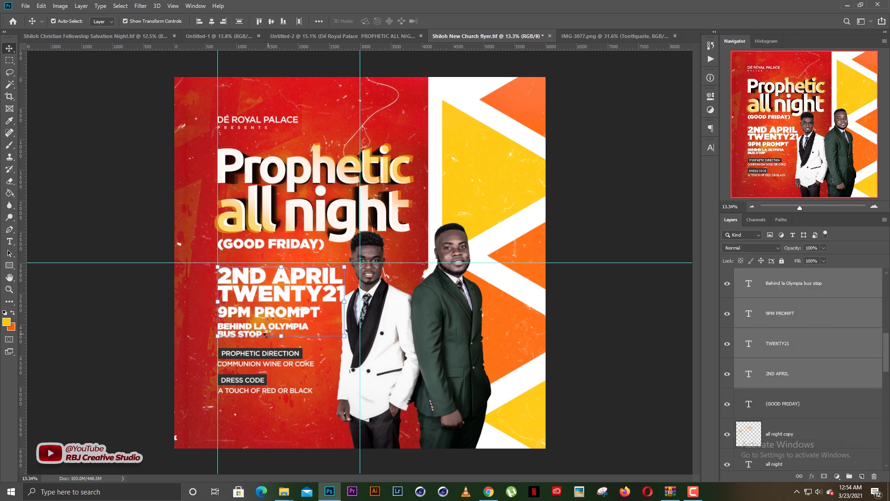
key("shift+Up")
key("shift+Up")
left_click_drag(196, 351, 296, 405)
key("shift+Up")
key("shift+Up")
key("shift+Up")
key("shift+Up")
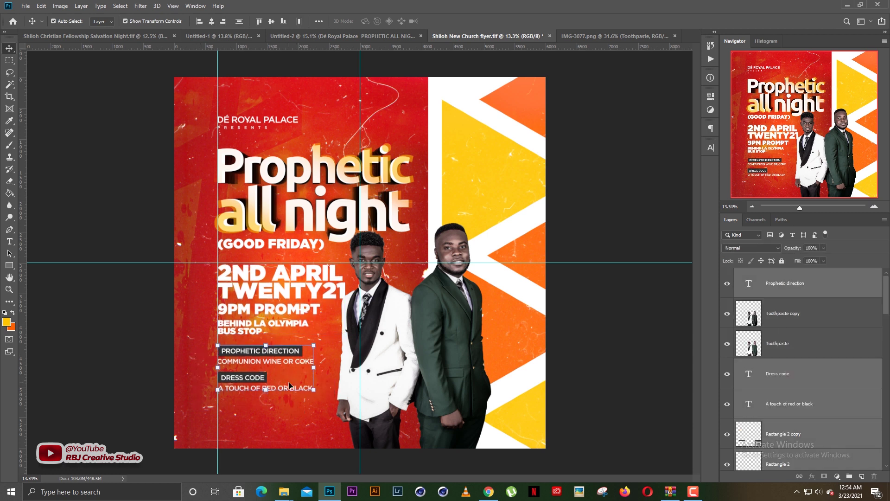
left_click(196, 169)
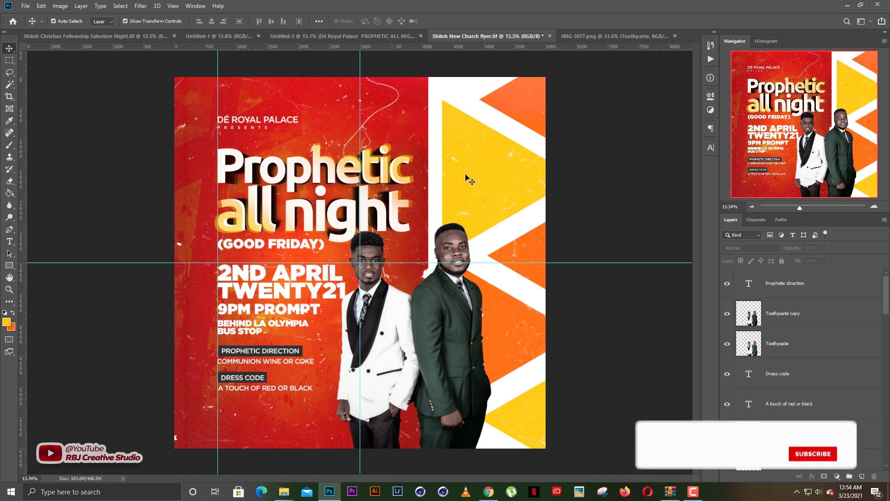
Select both Toothpaste layers and move the two men slightly right and down
scroll(769, 355, "down", 5)
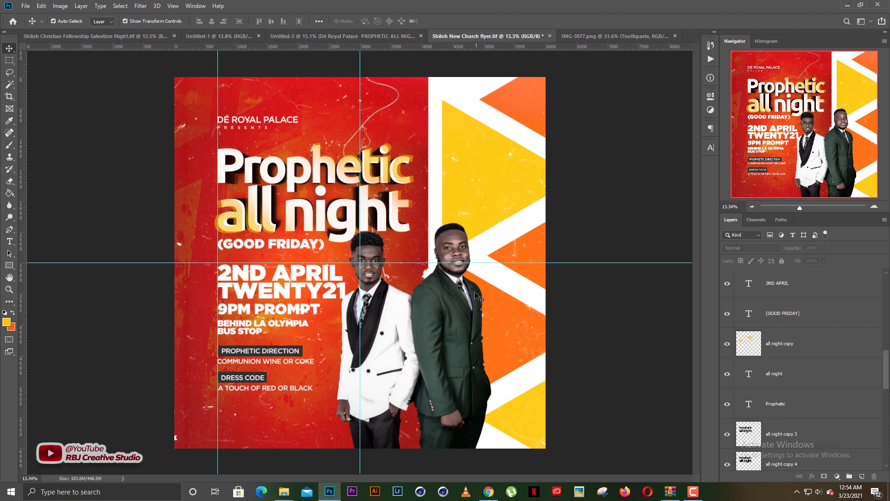
left_click(466, 308)
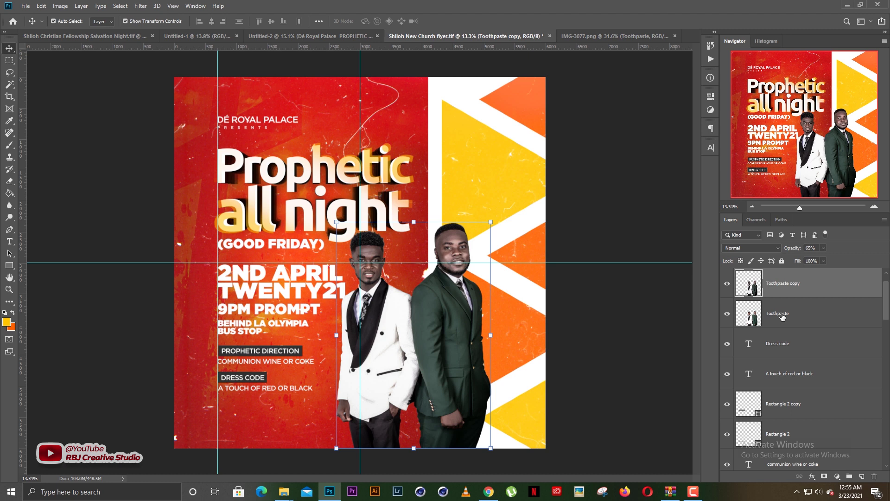
left_click(582, 242)
left_click(792, 288)
left_click(792, 321, "shift")
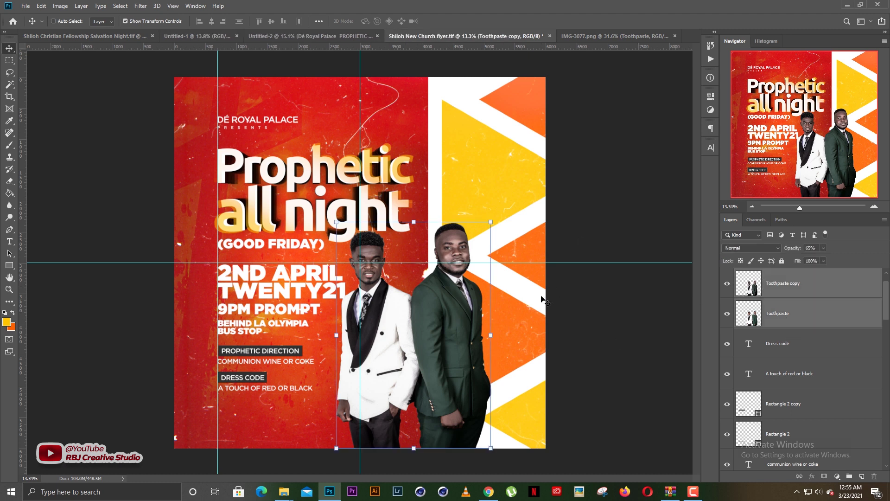
left_click_drag(462, 320, 469, 320)
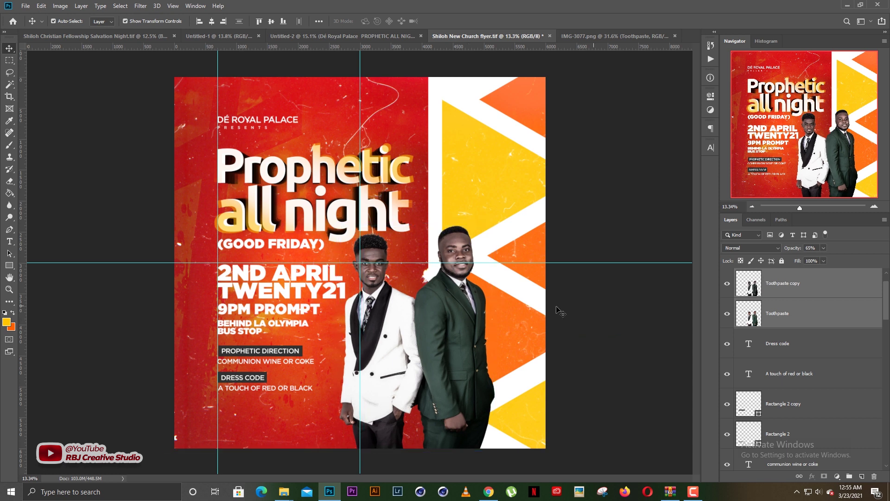
left_click(559, 309)
Check the COMMUNION WINE OR COKE text and compare with the Salvation Night flyer
scroll(436, 318, "up", 1)
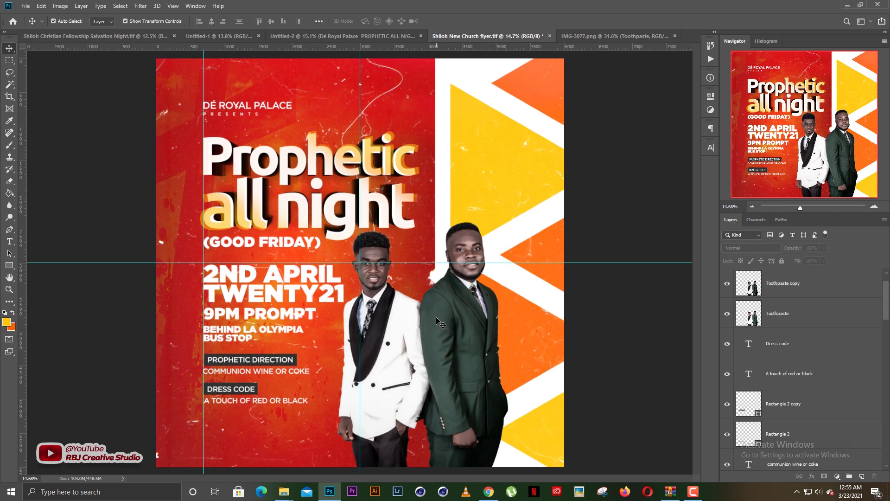
scroll(436, 319, "down", 1)
left_click(281, 364)
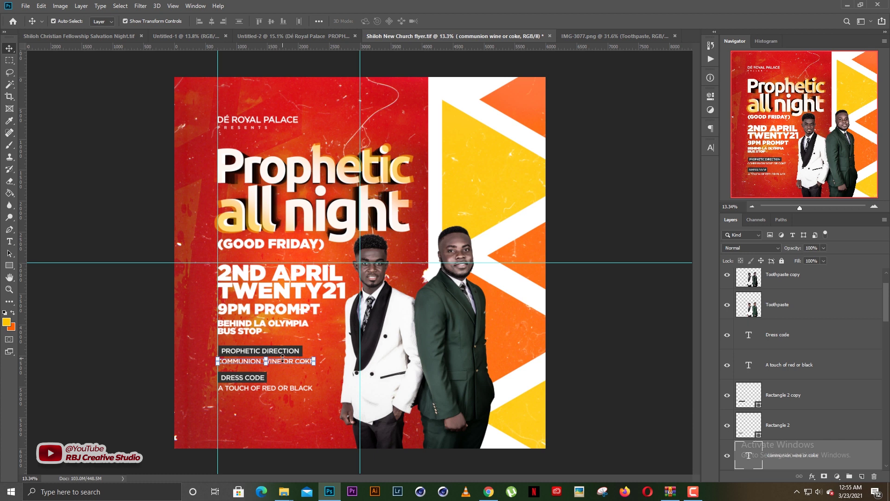
left_click(142, 84)
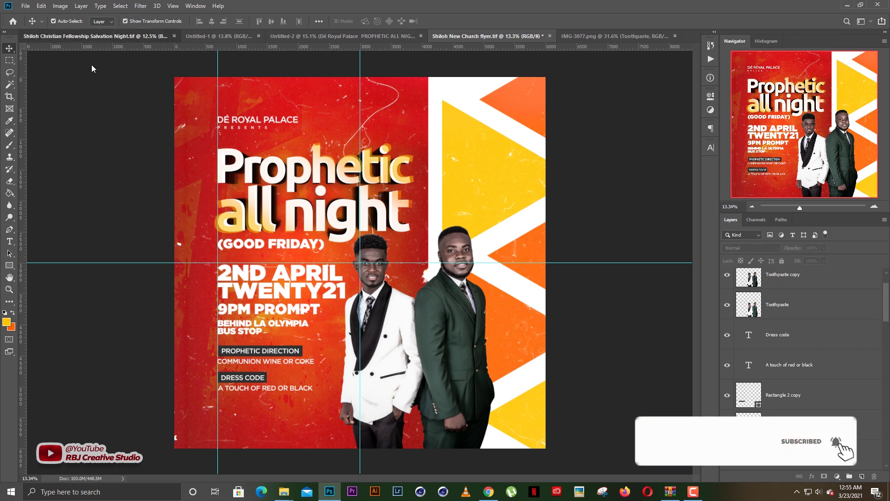
left_click(95, 37)
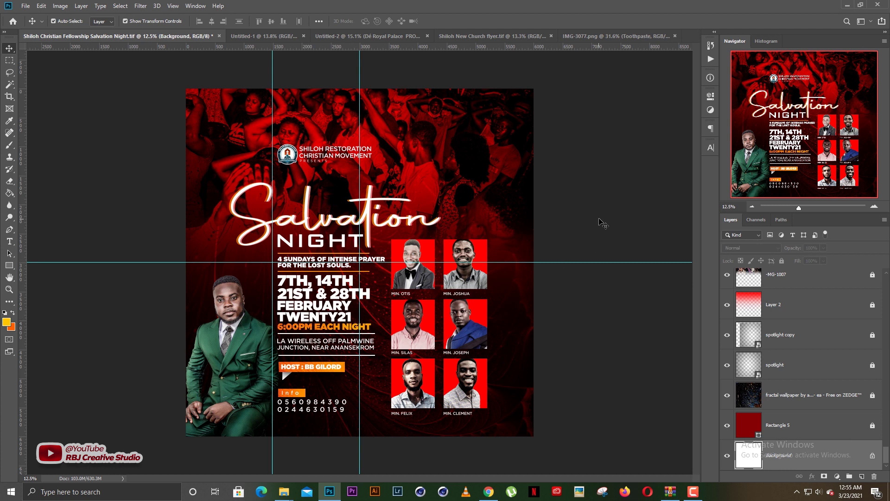
left_click(443, 55)
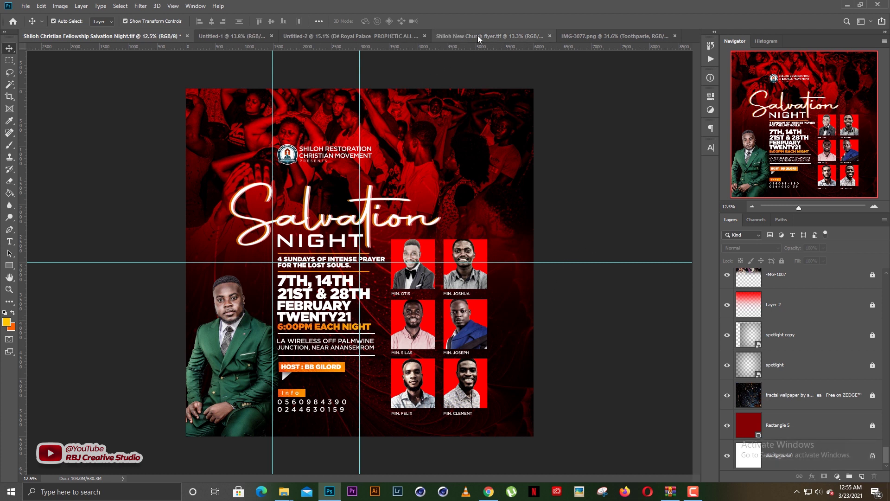
left_click(479, 37)
Duplicate the communion text beside the green-suited man and retype it as the minister's name
left_click_drag(278, 362, 510, 382)
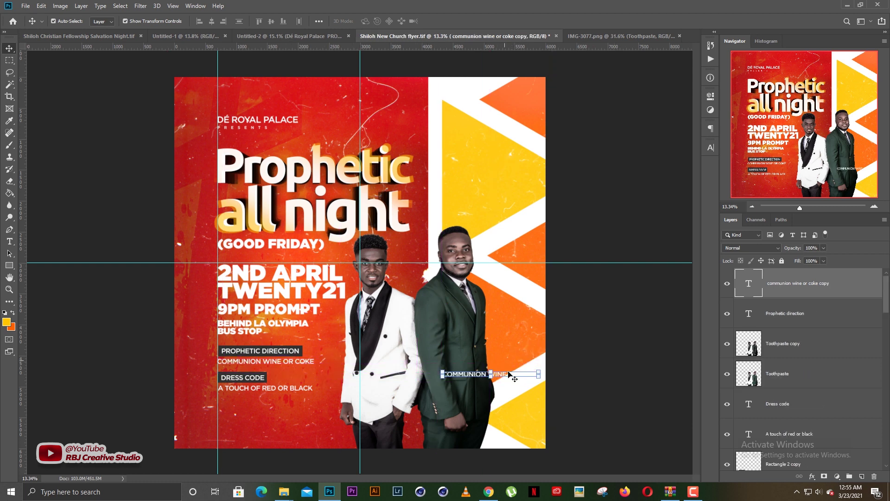
double_click(500, 377)
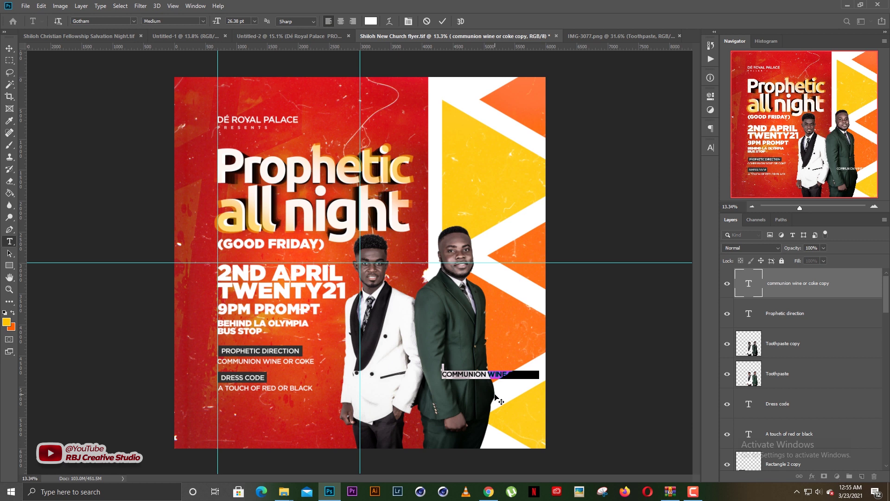
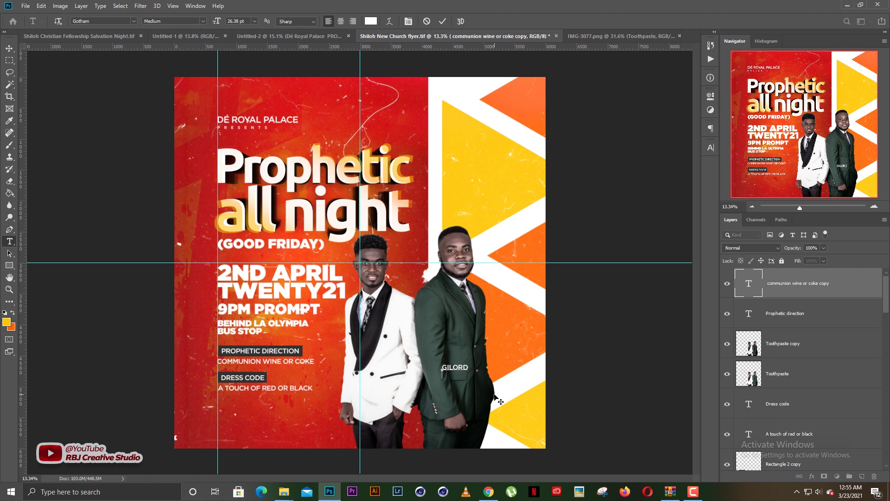
key("ctrl+a")
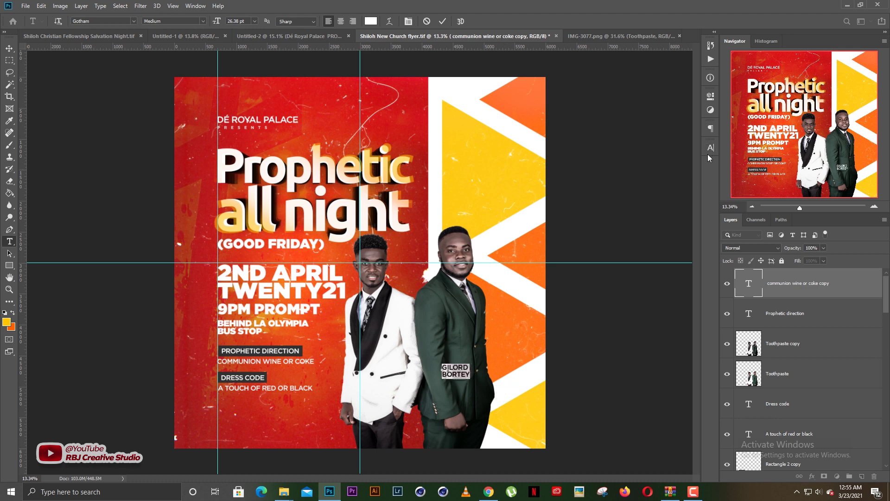
left_click_drag(462, 354, 475, 358)
Set the caption to Autography, turn off All Caps, and enlarge it to 67.38 pt
left_click(101, 21)
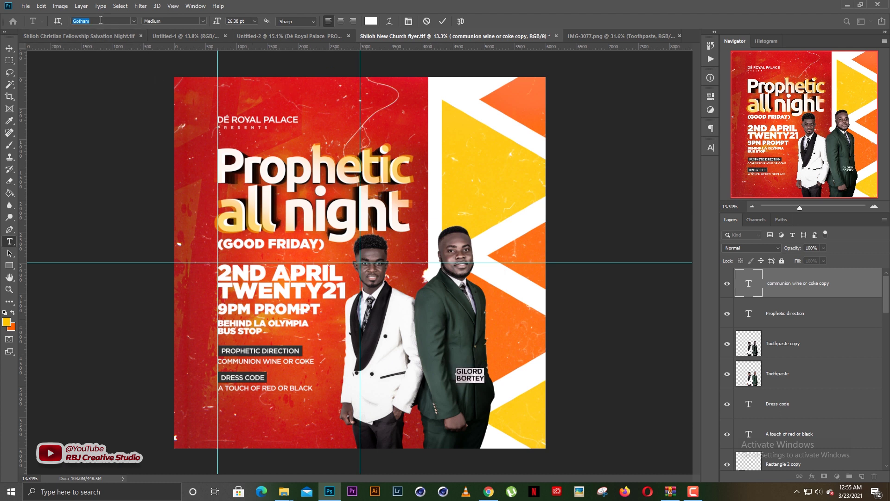
type("a")
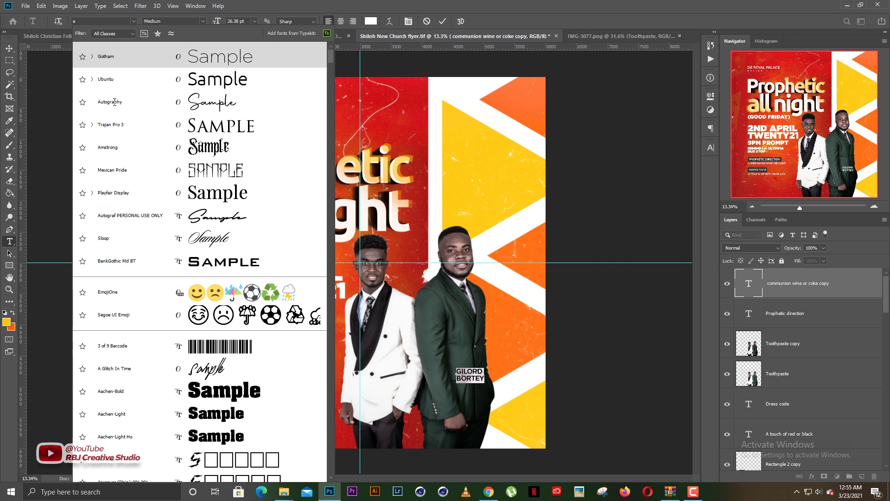
type("uto")
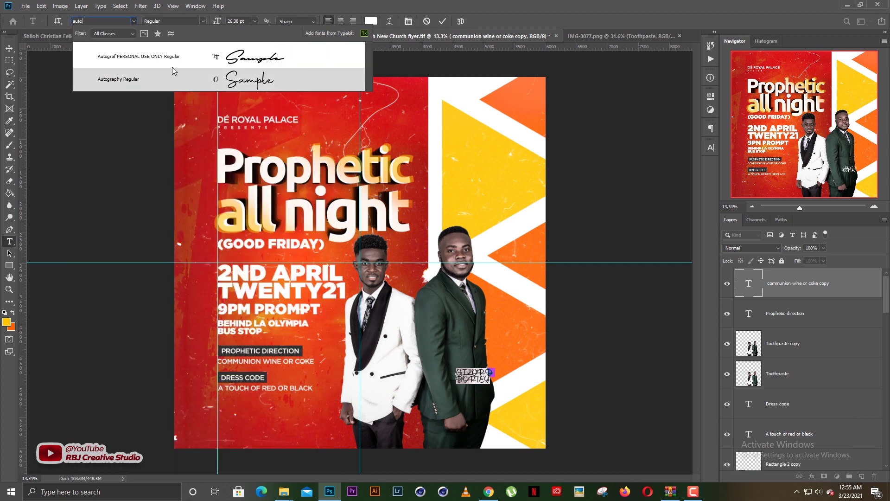
left_click(173, 77)
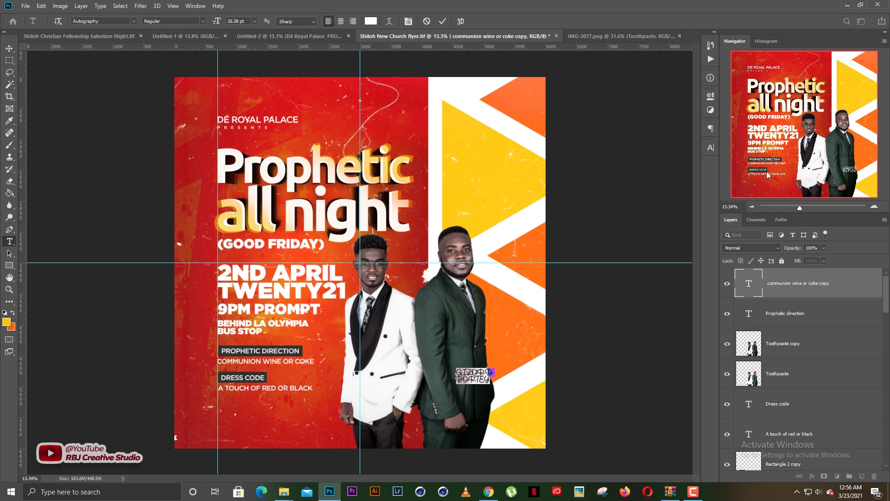
left_click(710, 147)
scroll(478, 366, "up", 9)
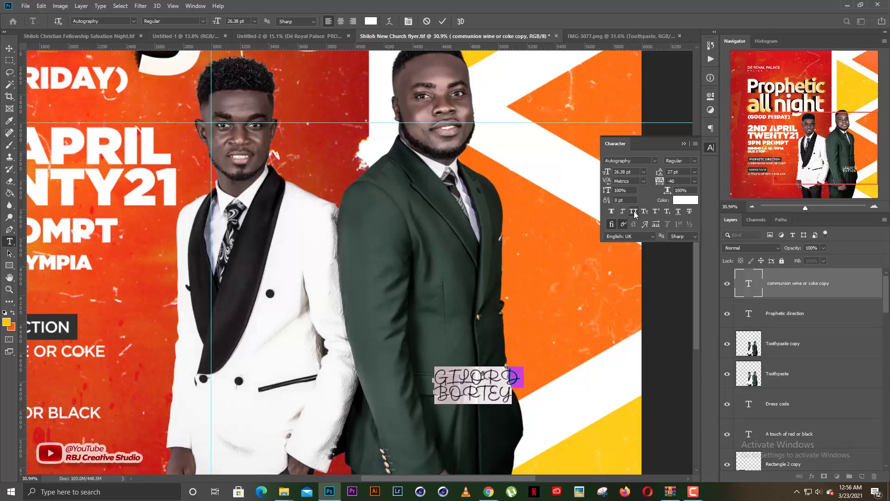
left_click(634, 211)
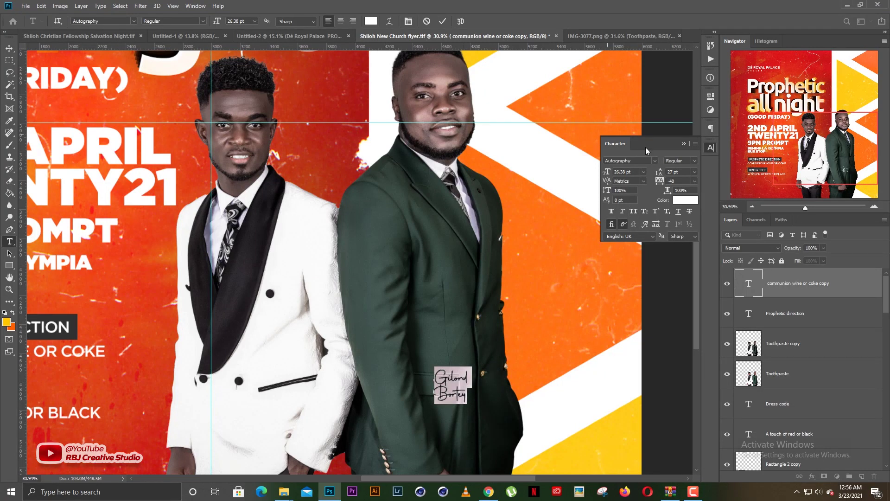
left_click_drag(607, 173, 674, 175)
key("ctrl+Return")
Move the name caption up and right onto the orange area beside the man
key("v")
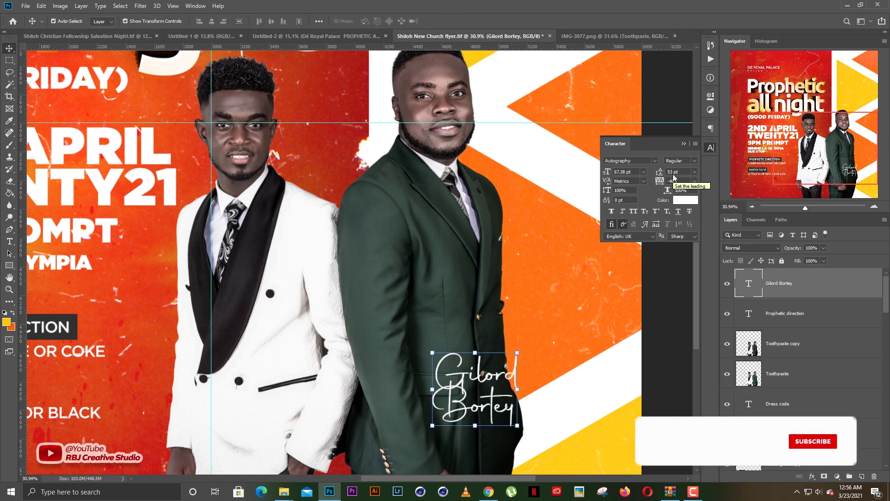
left_click(684, 144)
scroll(475, 287, "down", 2)
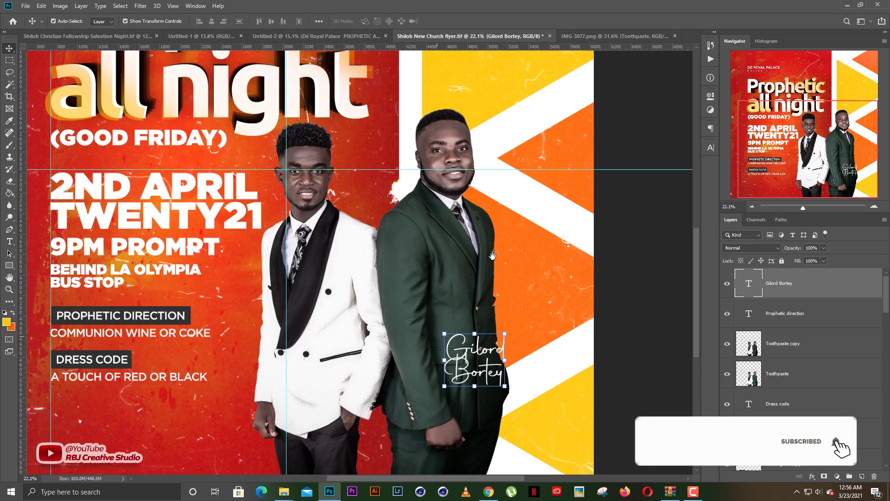
left_click_drag(476, 287, 528, 205)
left_click_drag(547, 267, 599, 192)
Shrink the name caption to about 87% with Free Transform
key("ctrl+t")
key("Return")
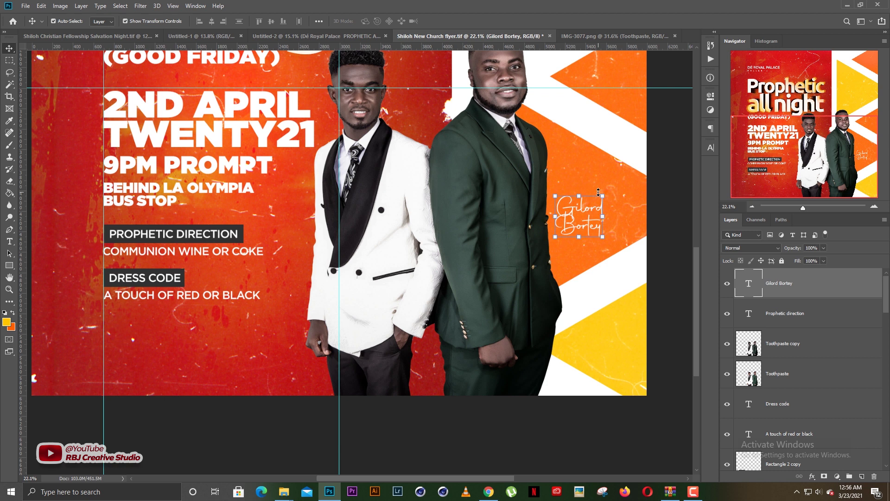
double_click(586, 212)
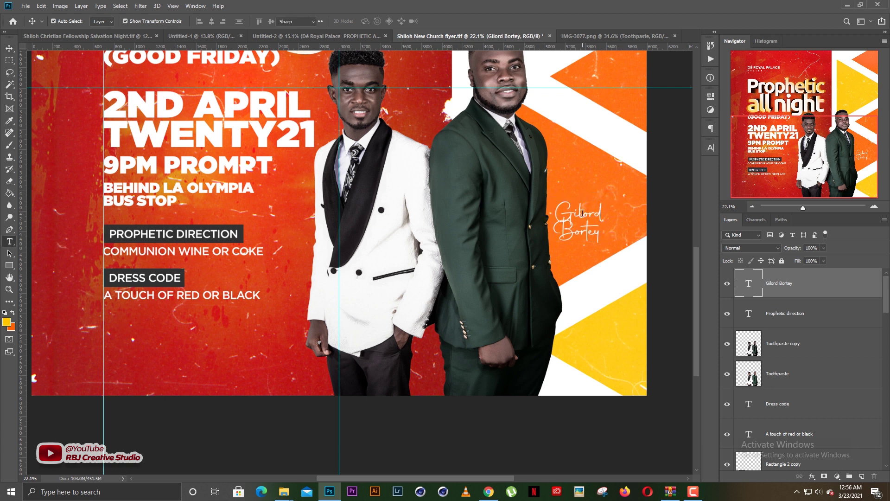
key("ctrl+Return")
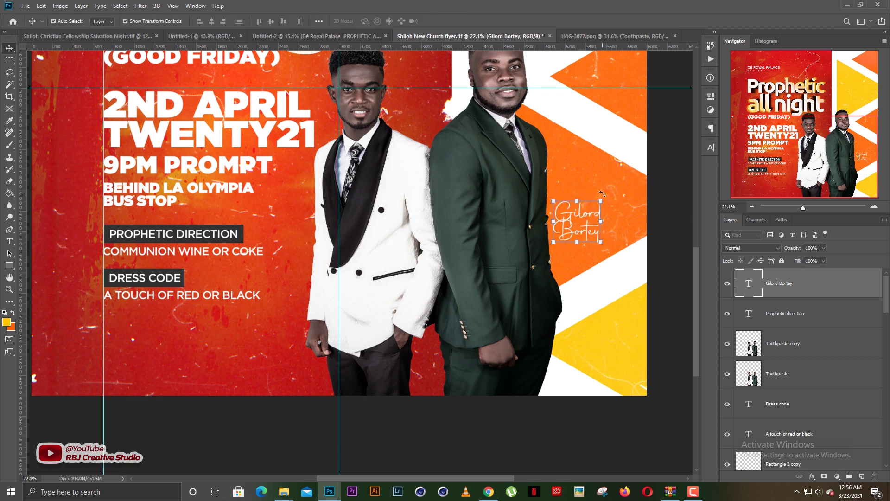
left_click(601, 197)
left_click_drag(600, 198, 292, 204)
key("Return")
Replace the duplicated caption's text with the white-suited man's name
key("t")
left_click(294, 206)
key("ctrl+a")
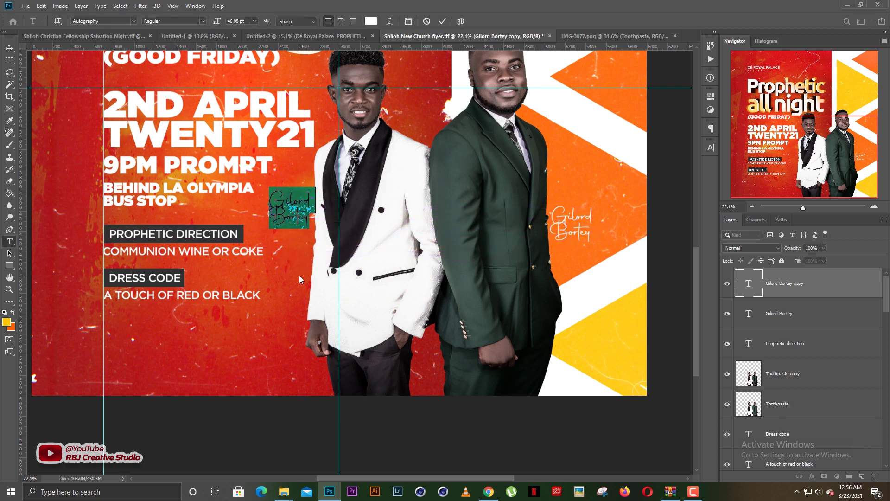
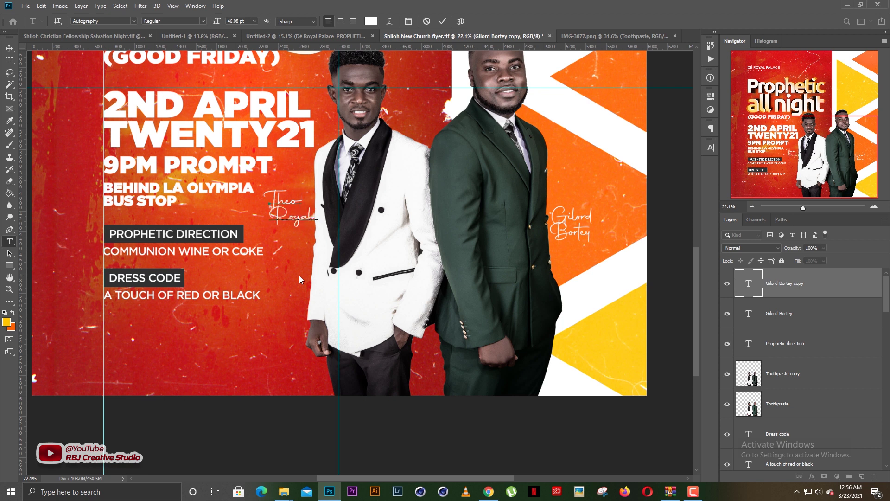
key("ctrl+Return")
Centre-align both lines of the new name caption
key("v")
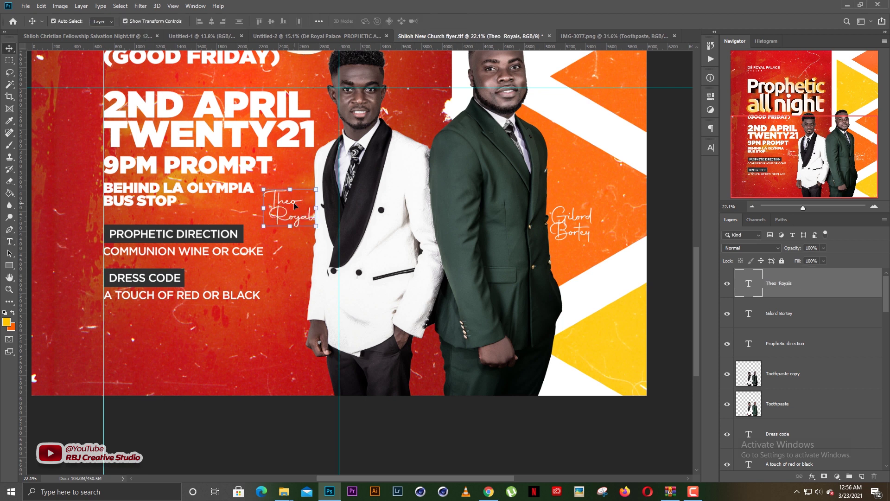
key("t")
left_click(295, 206)
key("ctrl+a")
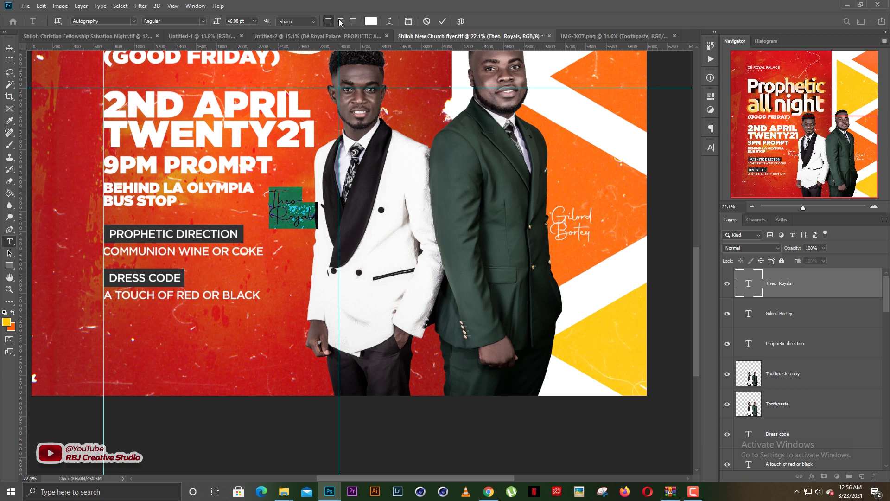
left_click(341, 21)
left_click(443, 21)
Move the new caption beside the white-suited man, level with the right-hand caption
key("v")
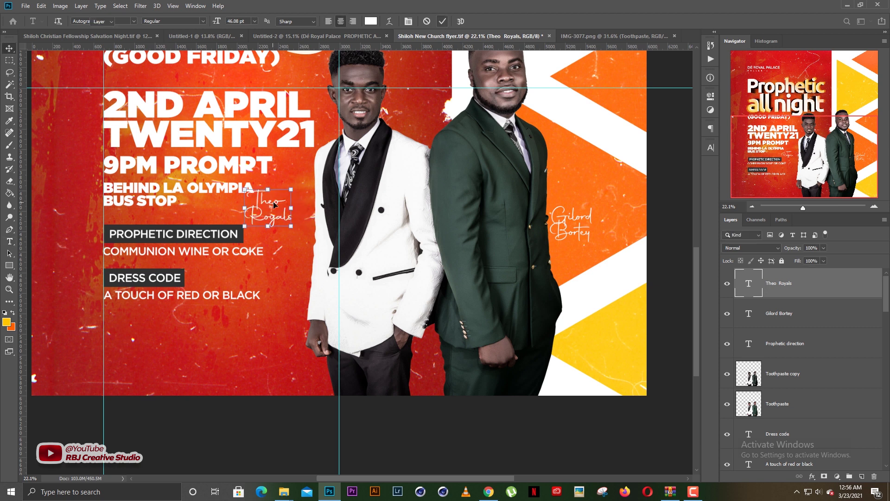
left_click_drag(274, 203, 294, 208)
left_click_drag(286, 112, 284, 219)
left_click_drag(294, 315, 292, 315)
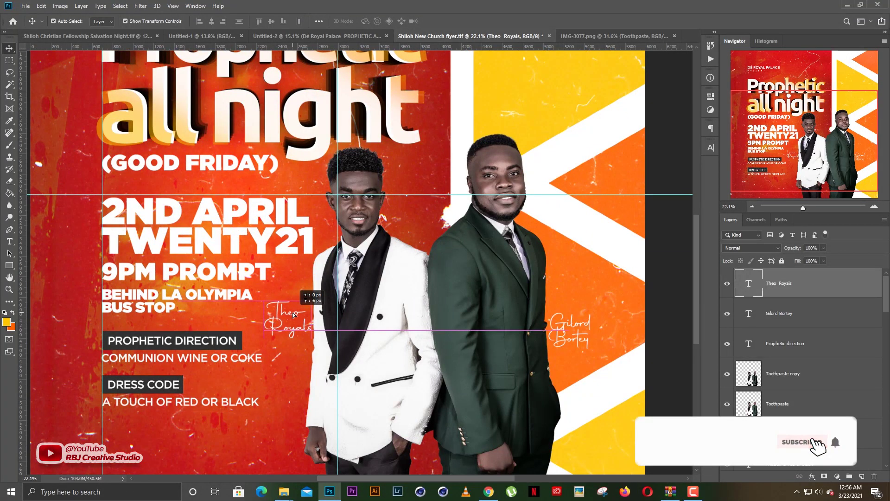
scroll(529, 318, "down", 2)
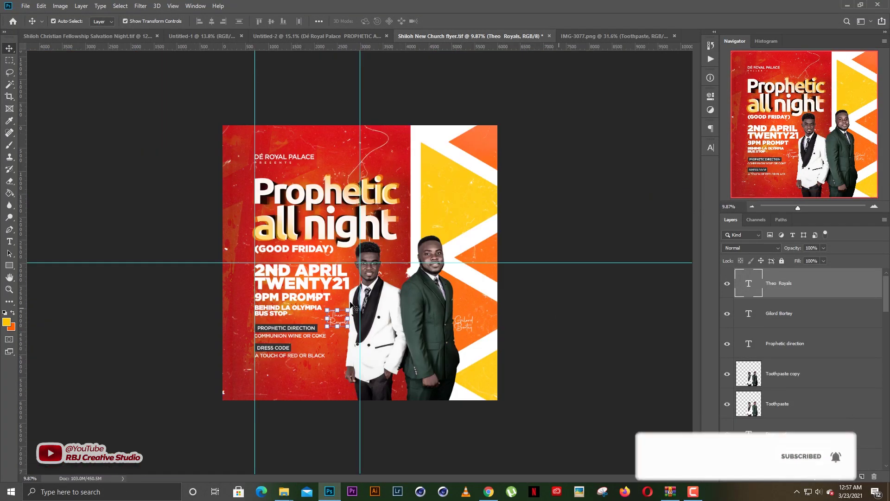
Select both photo layers of the men and move them about 102 px right
left_click(528, 318)
scroll(346, 301, "up", 1)
scroll(404, 323, "up", 1)
left_click(404, 323)
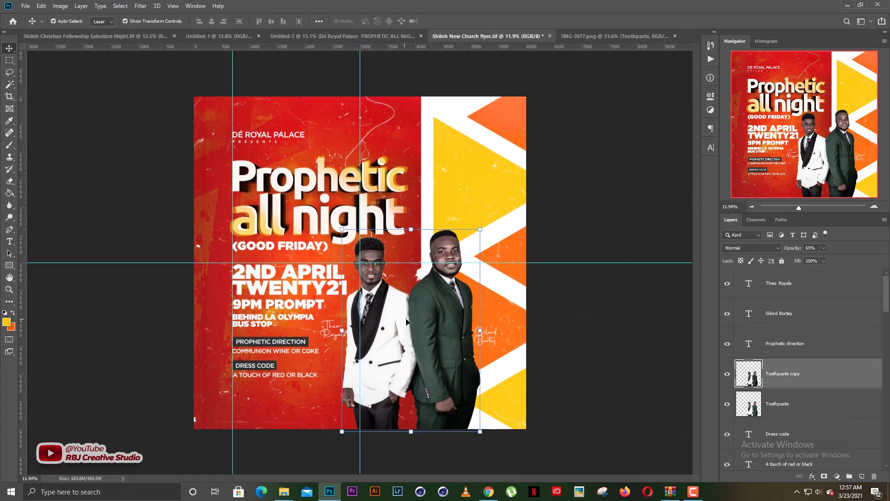
left_click(774, 407, "ctrl")
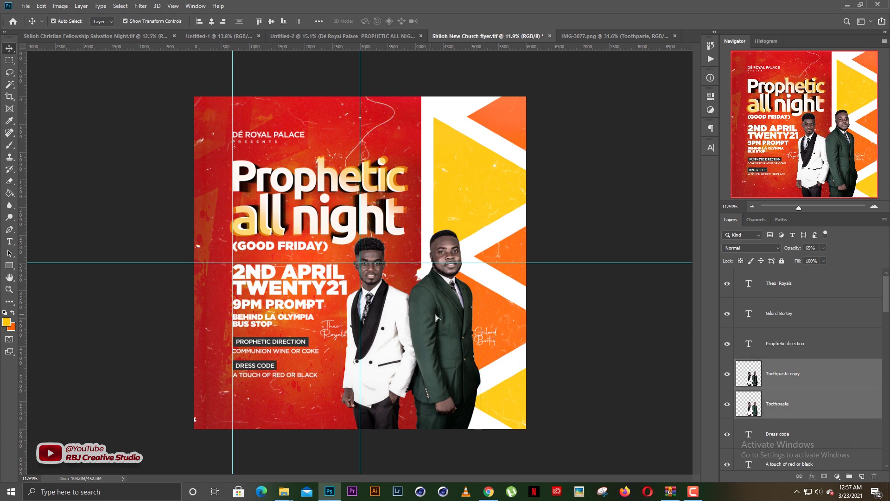
left_click_drag(431, 316, 443, 315)
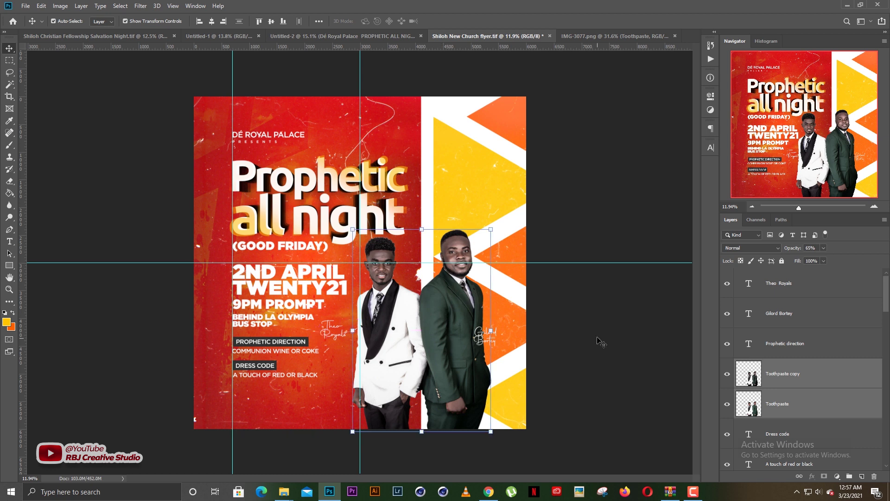
Nudge both men's name captions slightly right to follow their photos
left_click(492, 333)
left_click_drag(496, 333, 508, 332)
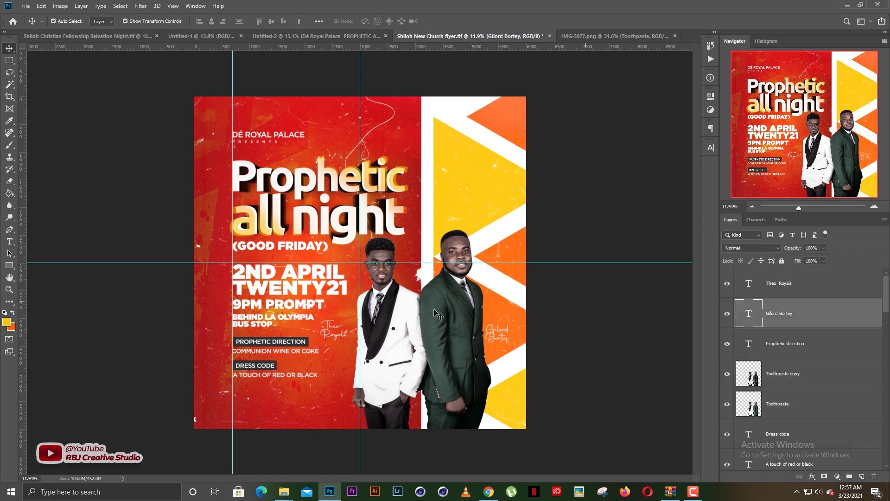
left_click_drag(334, 330, 345, 329)
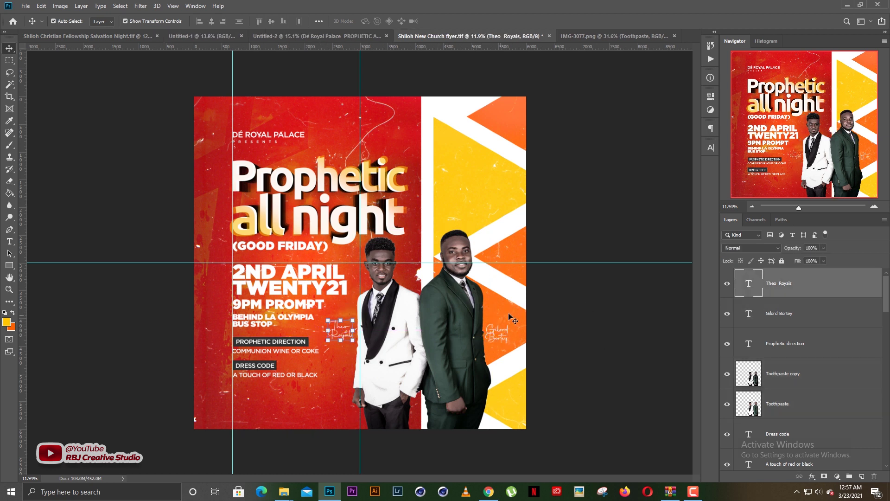
scroll(363, 293, "up", 1)
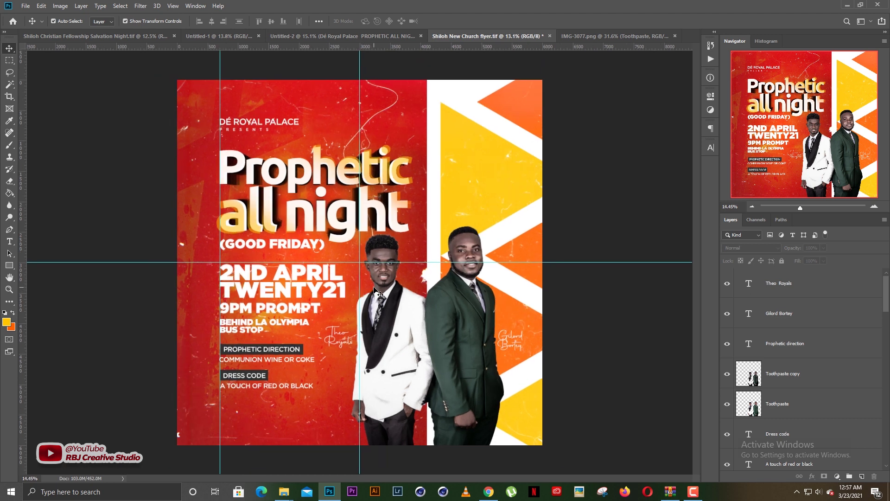
scroll(376, 292, "up", 1)
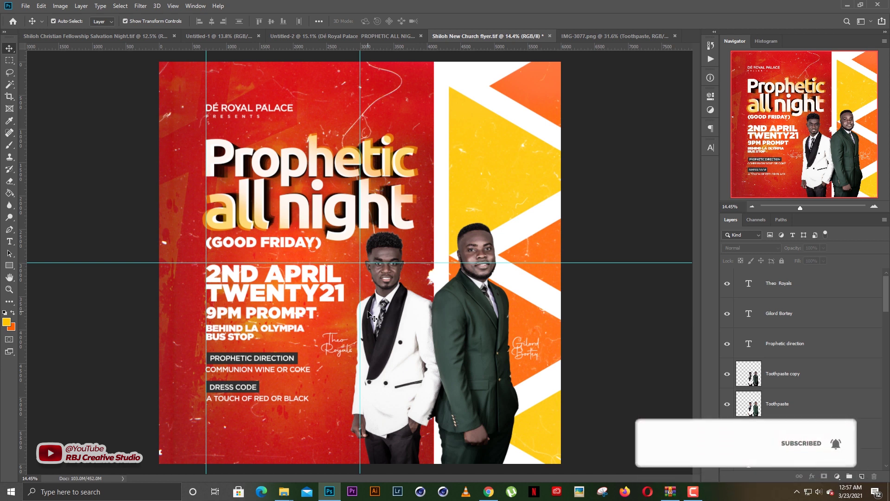
Scale the TWENTY21 line down to about 97.57% with Free Transform
left_click(344, 297)
key("ctrl+t")
left_click_drag(344, 309, 341, 307)
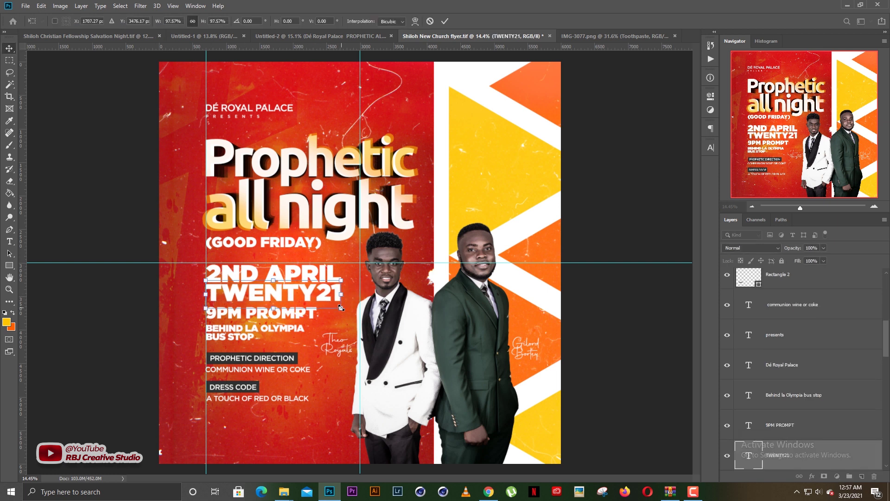
key("Return")
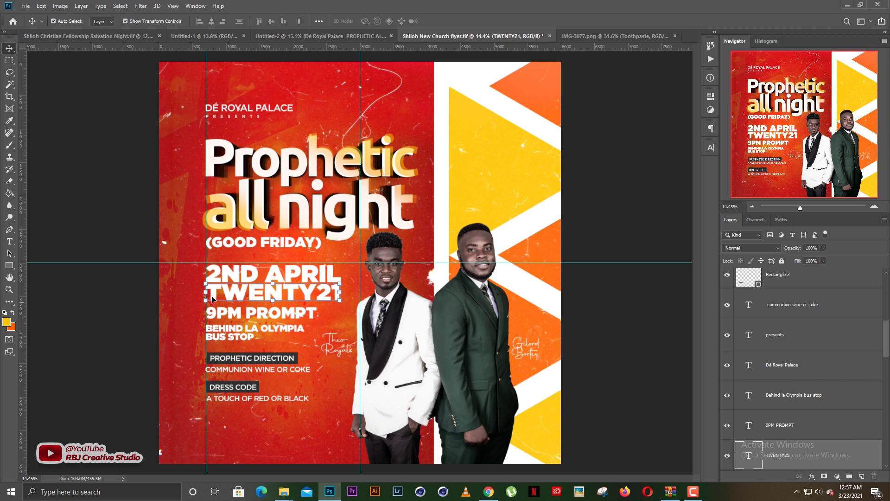
scroll(213, 299, "up", 1)
scroll(501, 272, "down", 2)
scroll(347, 285, "up", 1)
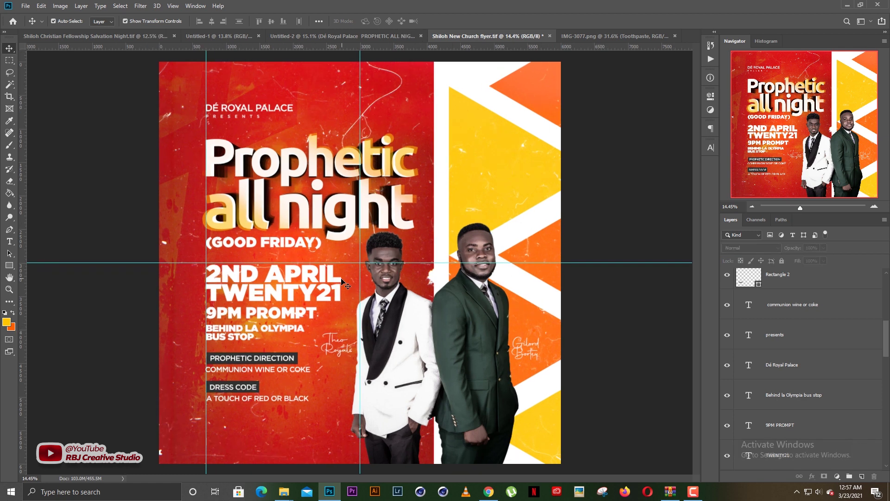
scroll(347, 285, "down", 1)
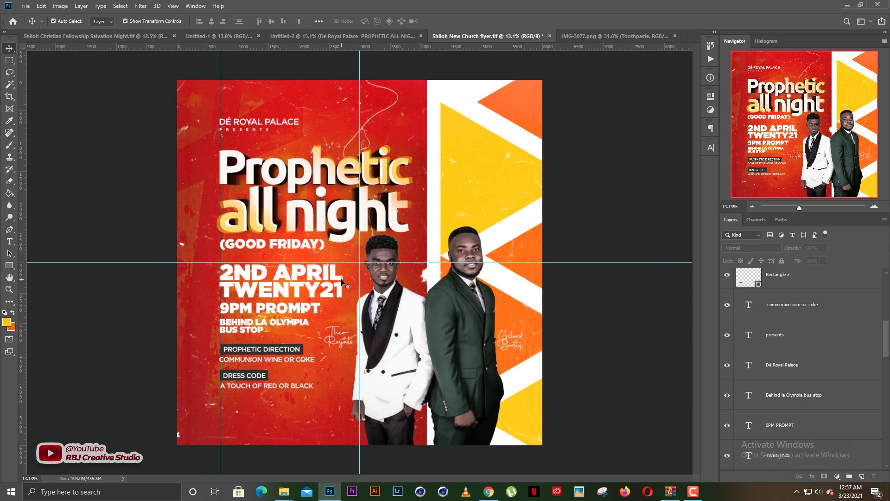